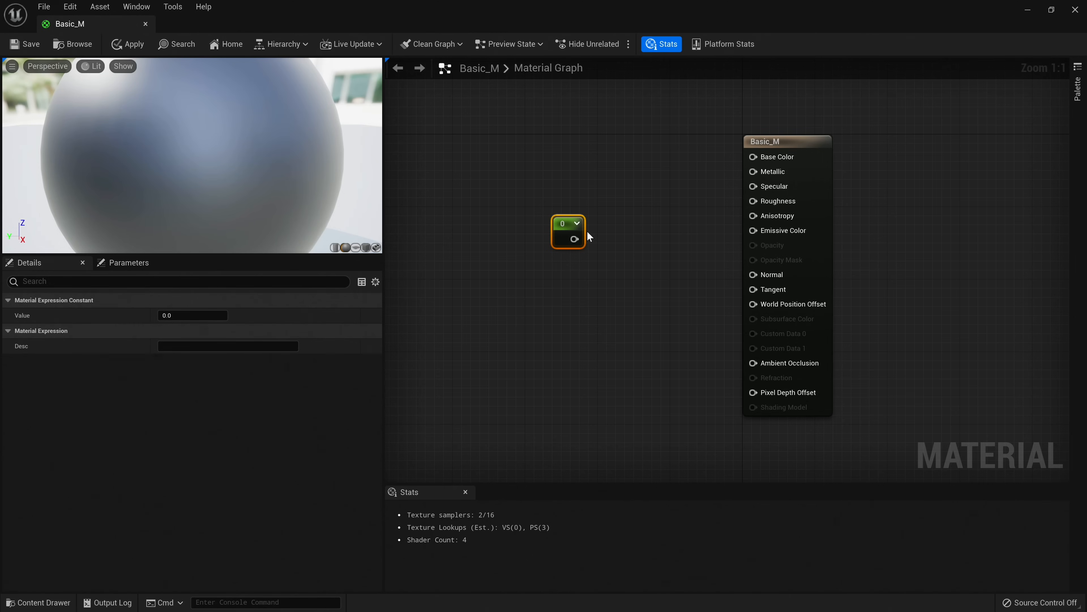
Set the constant node's value to 0.45 and connect it to the Specular input of Basic_M.
left_click(221, 316)
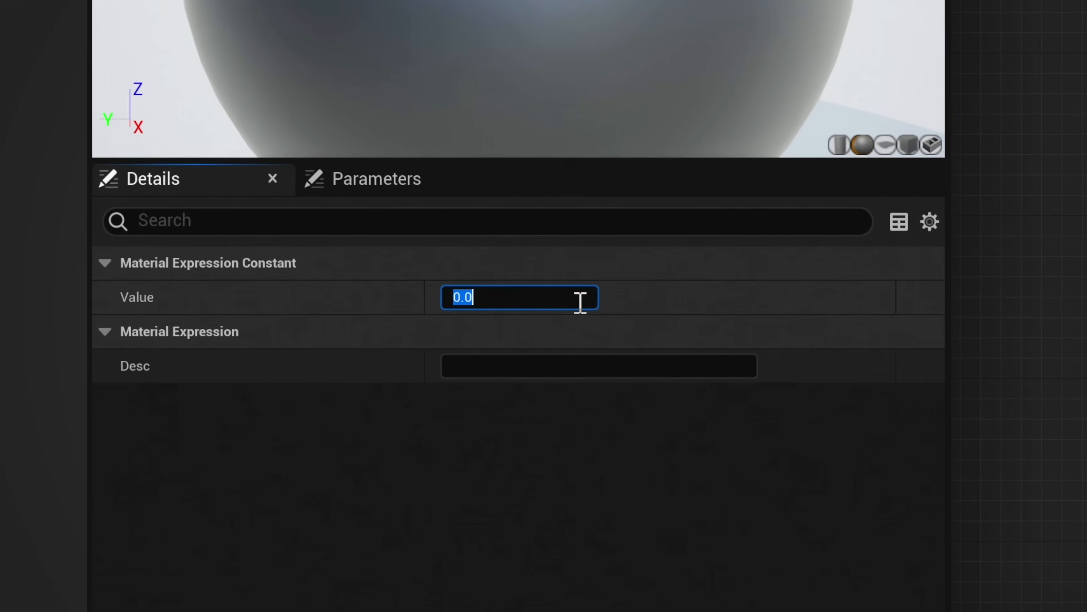
type(".45")
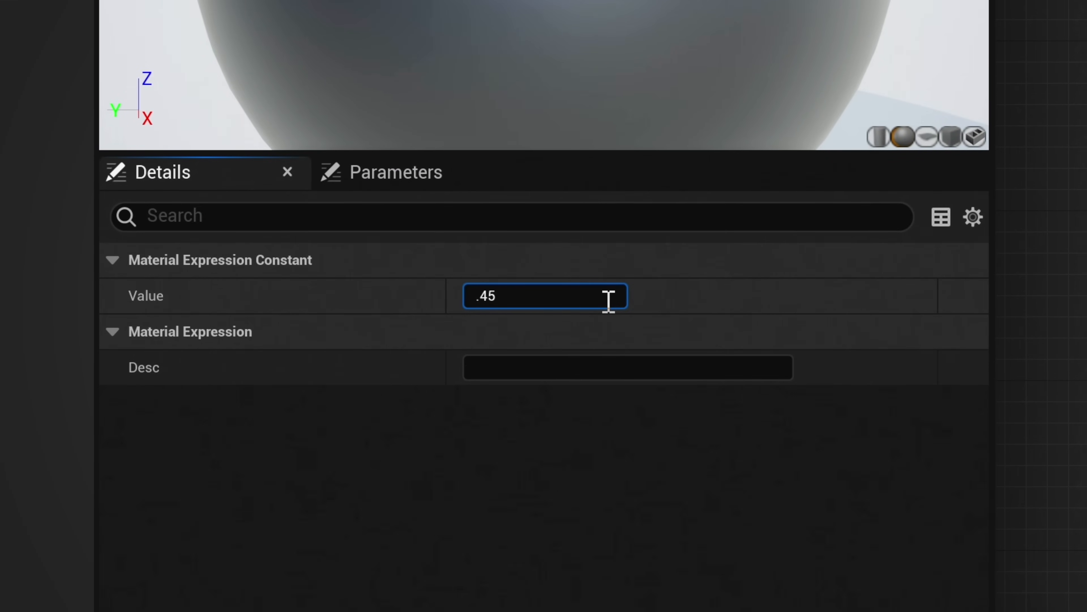
key("Return")
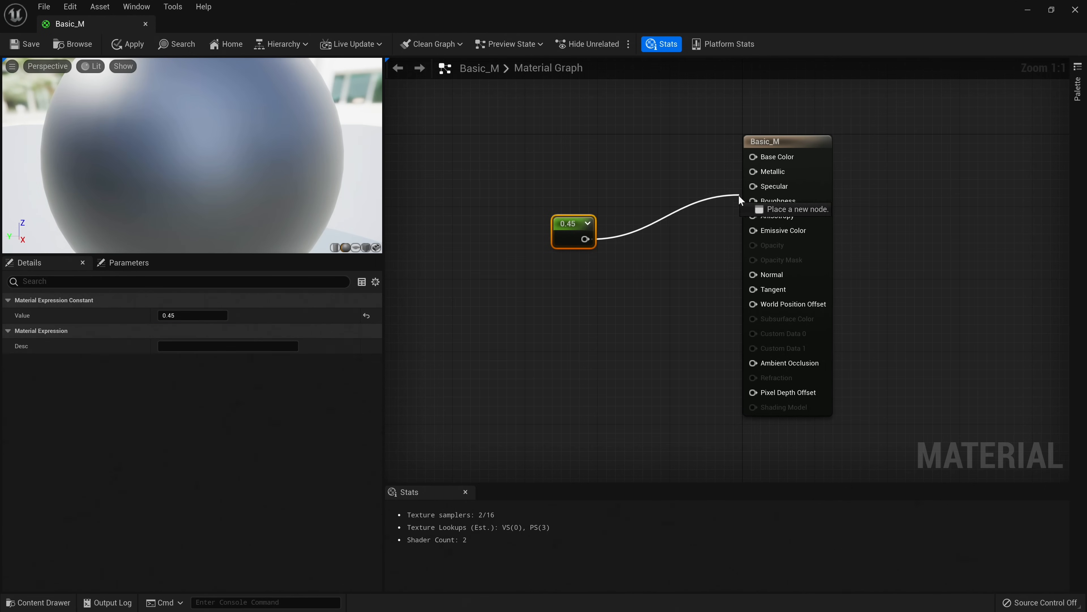
left_click_drag(739, 199, 753, 201)
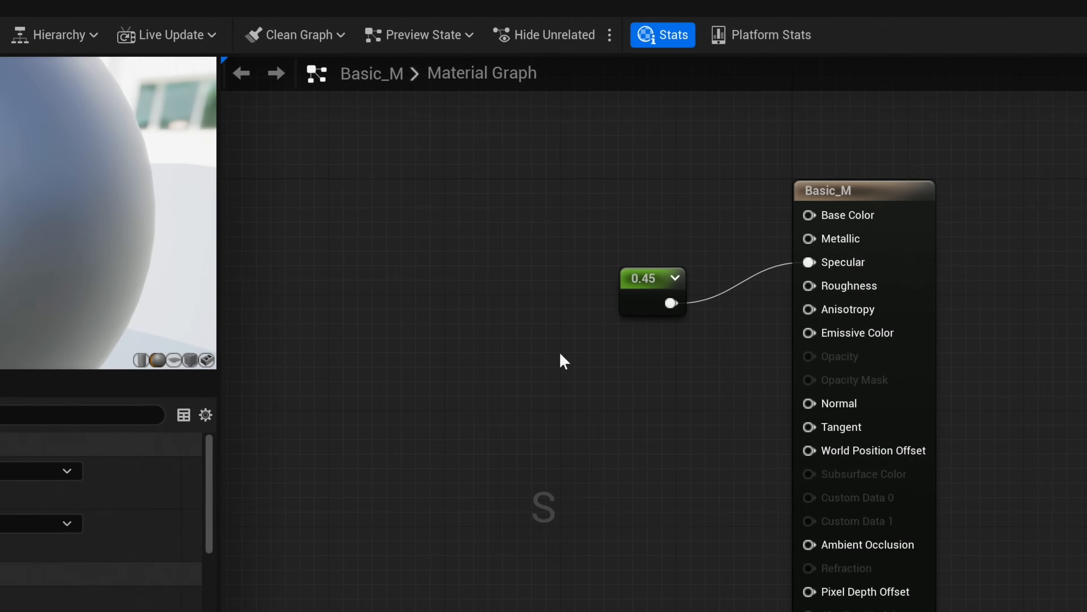
Add a scalar parameter named Metalness, connect it to the Metallic input, and place it just above the 0.45 constant.
left_click(493, 232)
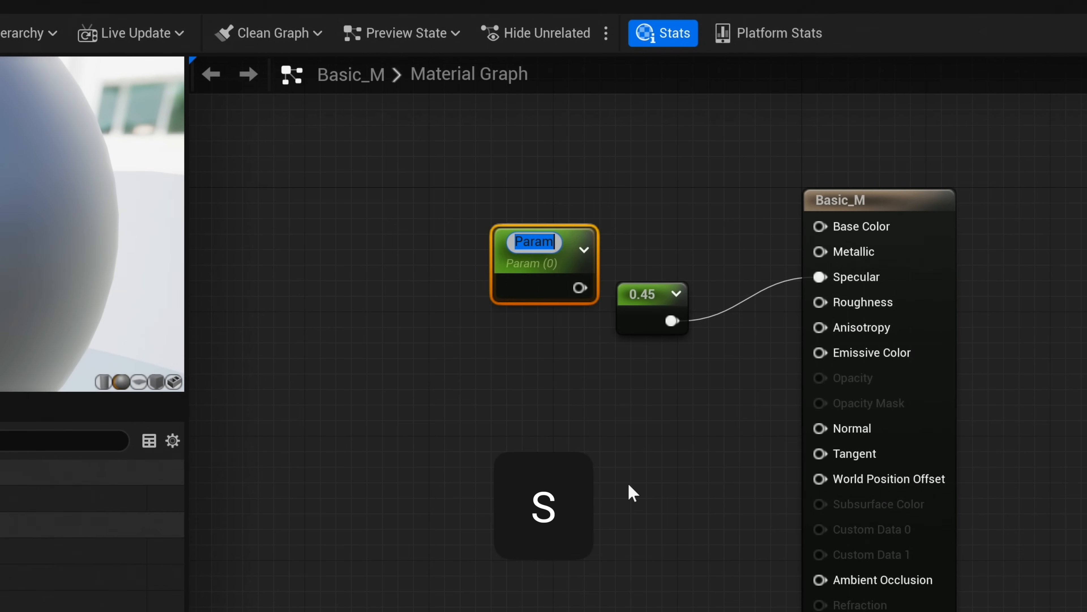
type("Metalness")
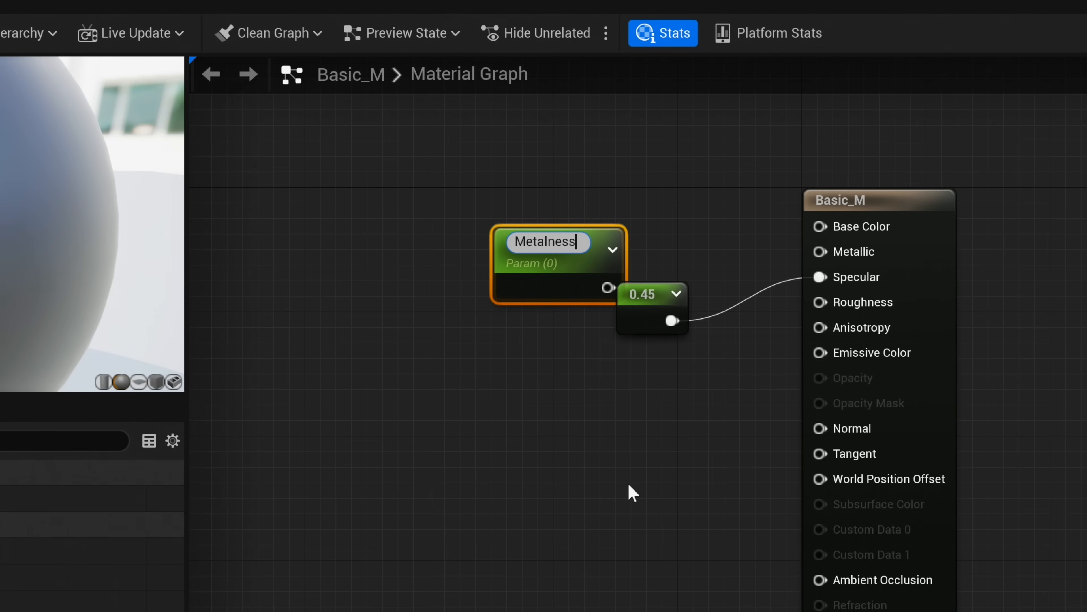
key("Return")
left_click(628, 483)
left_click_drag(772, 167, 771, 171)
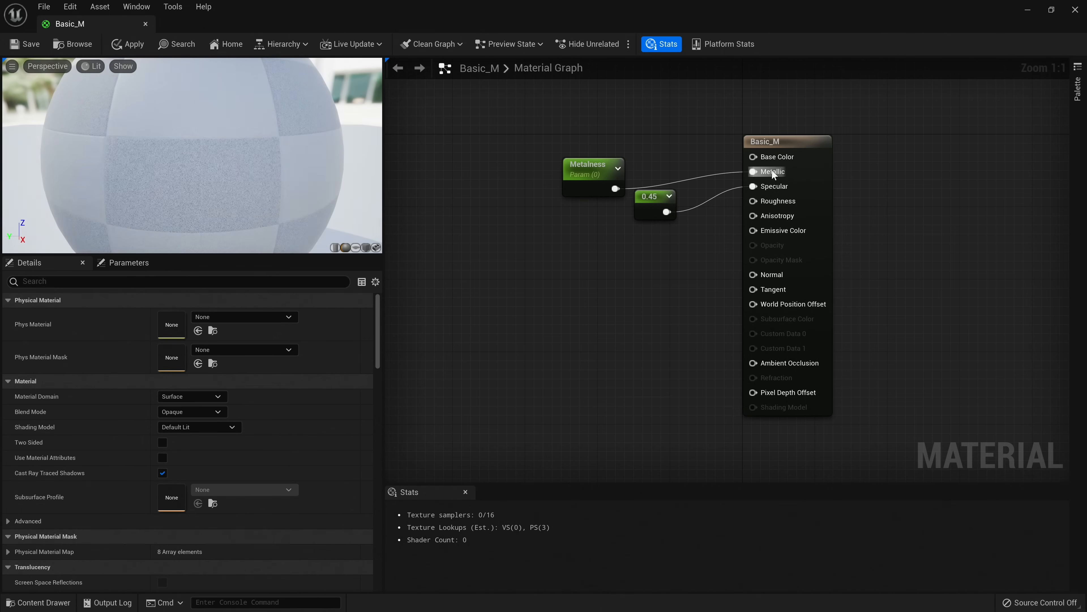
left_click_drag(586, 176, 622, 162)
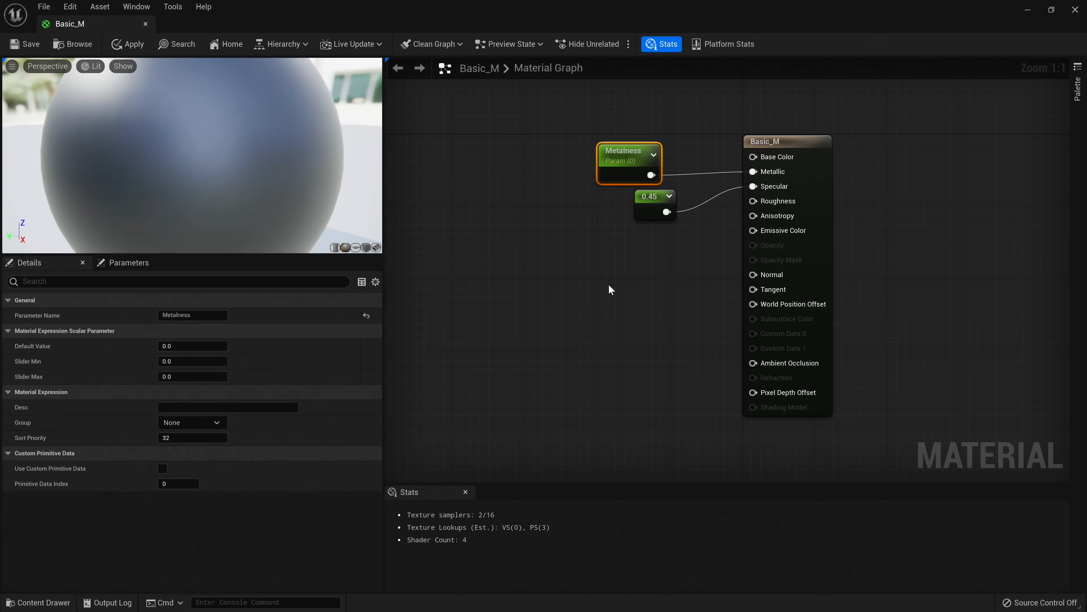
Duplicate the Metalness parameter below the 0.45 constant, rename the copy Roughness, and connect it to the Roughness input.
right_click_drag(610, 290, 607, 256)
left_click(608, 256)
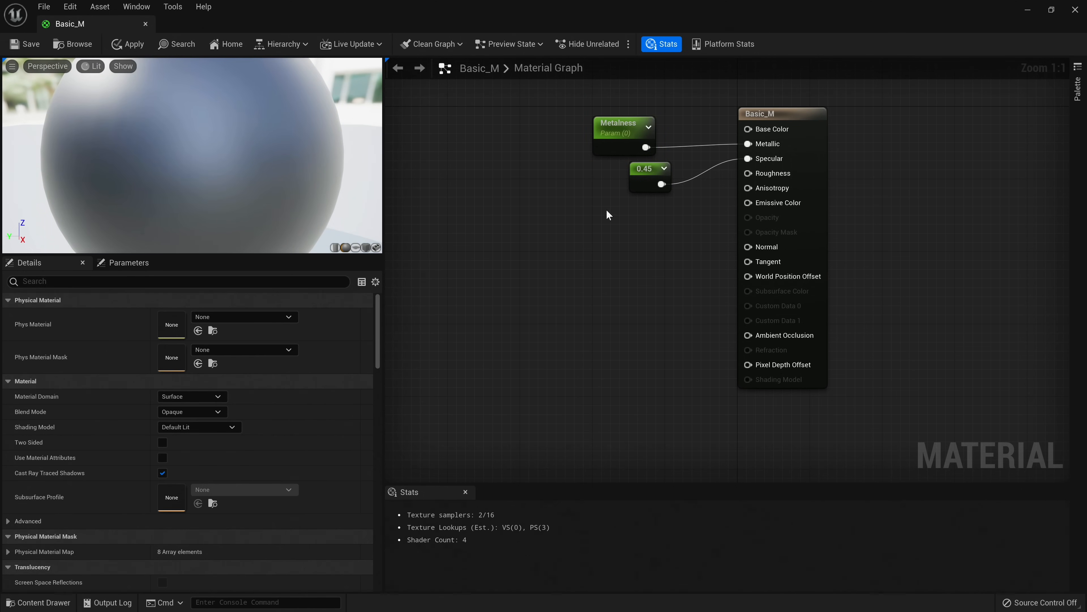
left_click(620, 144)
key("ctrl+d")
left_click_drag(636, 188, 626, 202)
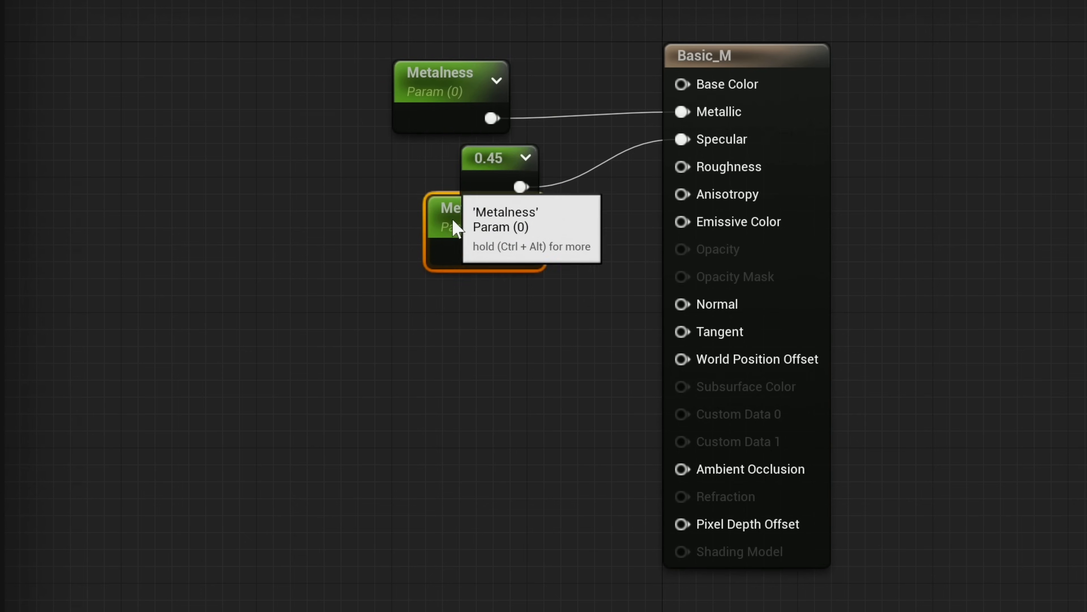
left_click_drag(453, 220, 429, 254)
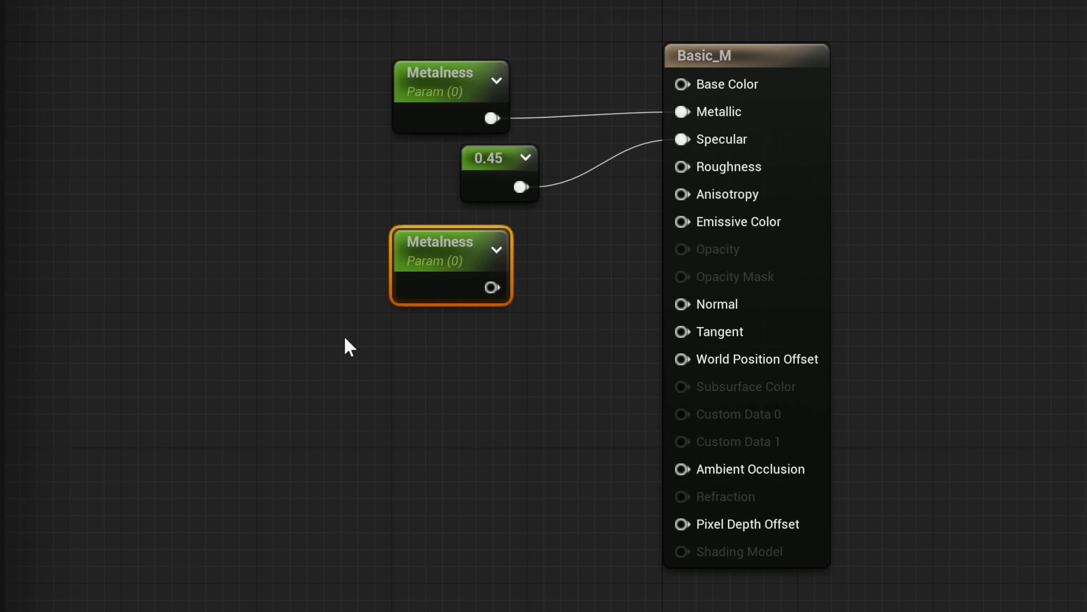
key("F2")
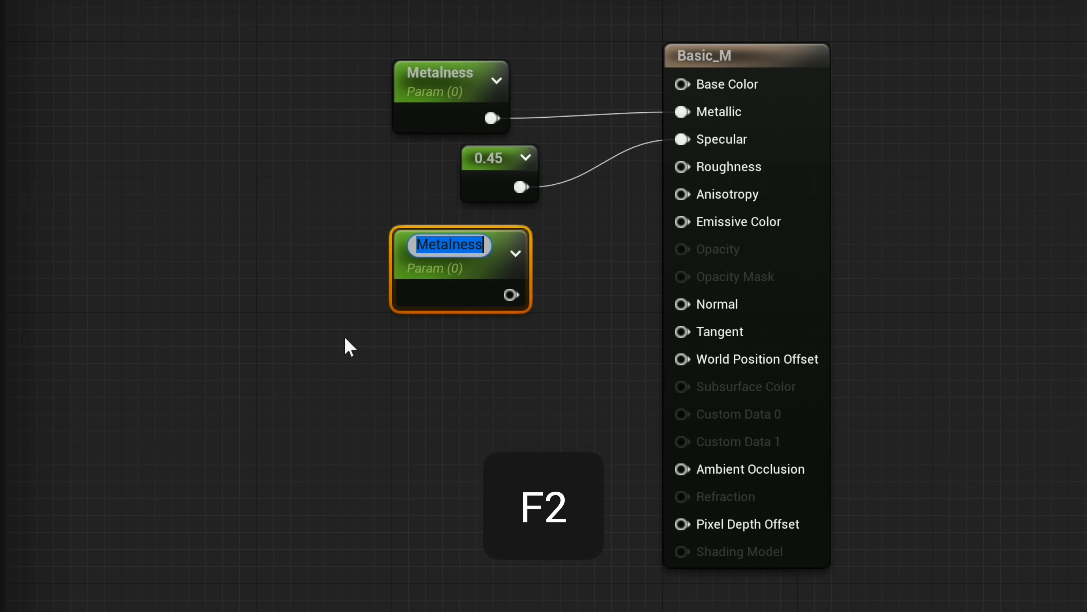
type("Roughness")
key("Return")
left_click_drag(496, 287, 659, 177)
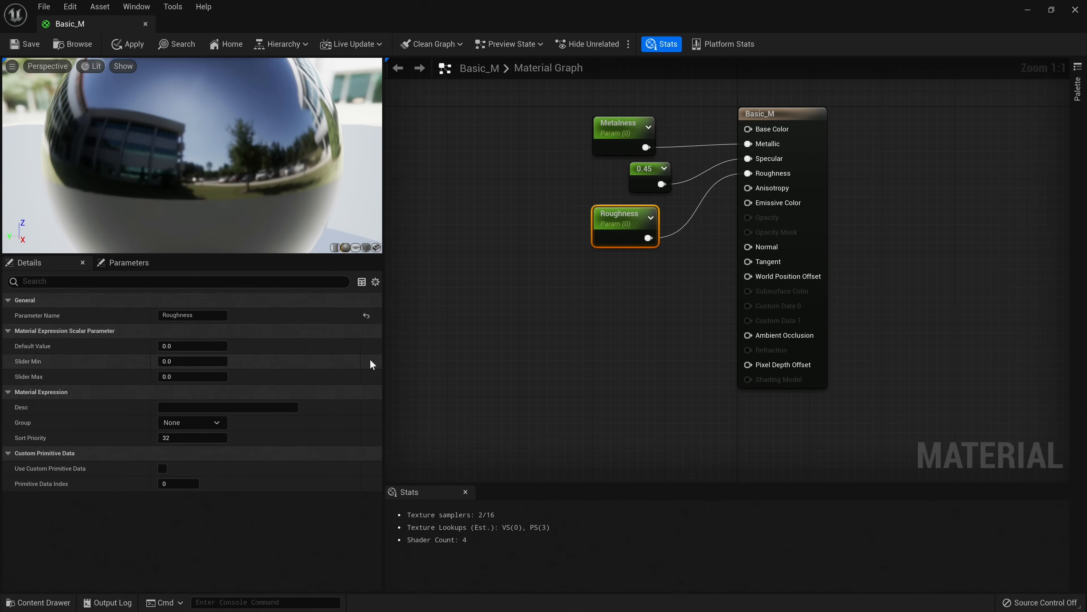
Set the Roughness parameter's default value to 0.5 and move the three input nodes lower in the graph.
type("1")
key("Return")
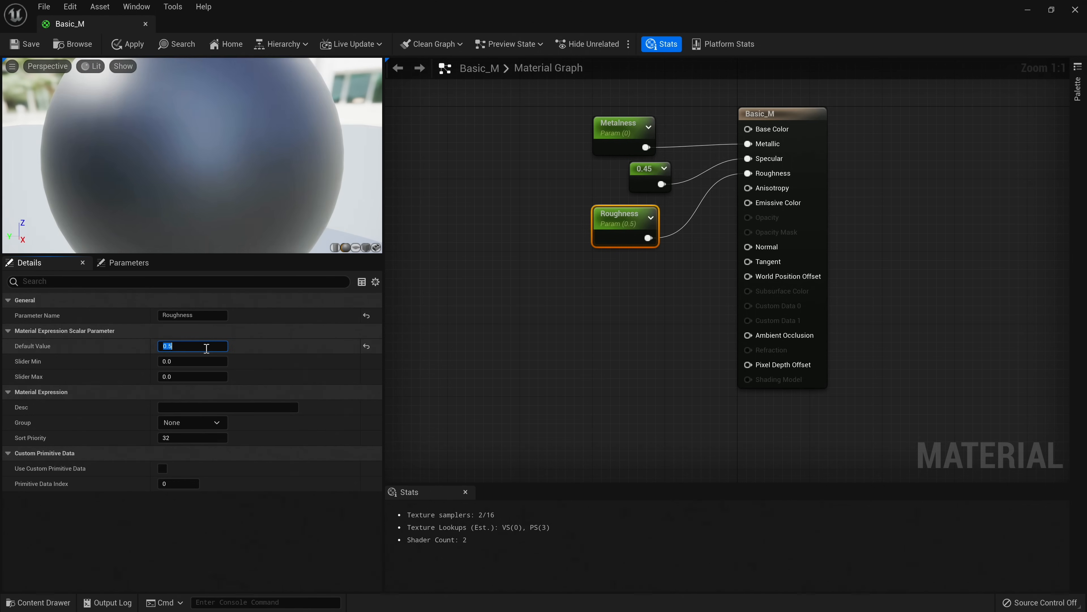
left_click(630, 304)
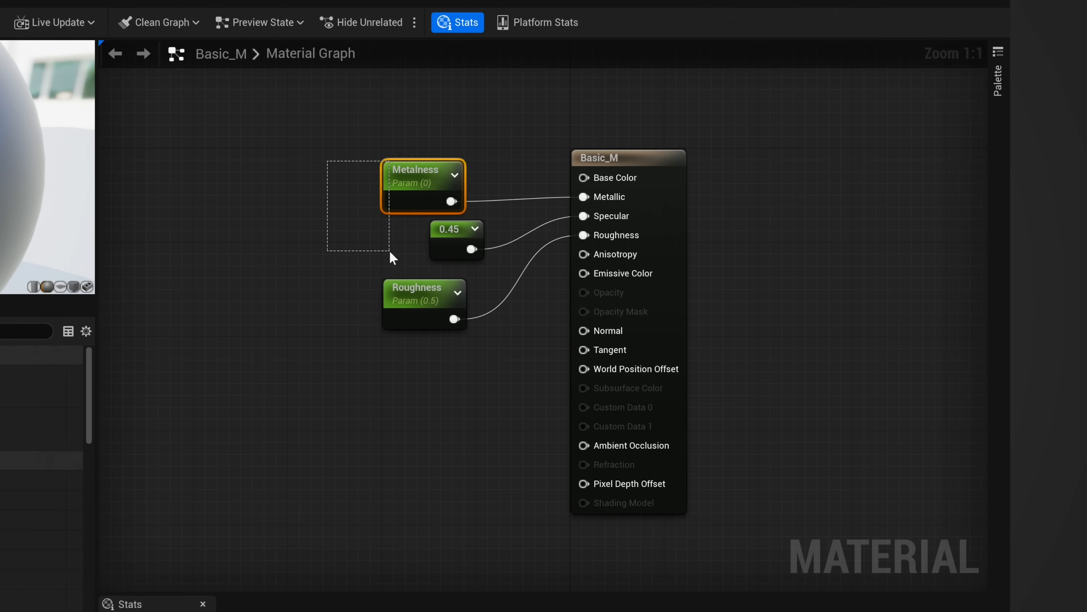
left_click_drag(438, 300, 437, 371)
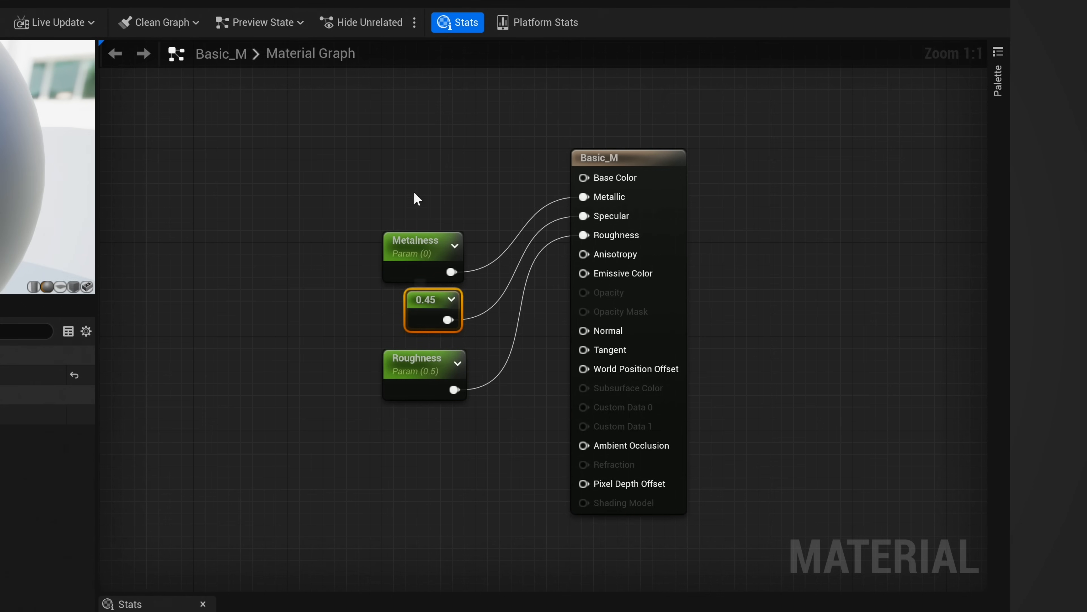
Add a Constant3Vector node above the Metalness parameter and set its color to white (1,1,1).
right_click_drag(385, 123, 386, 232)
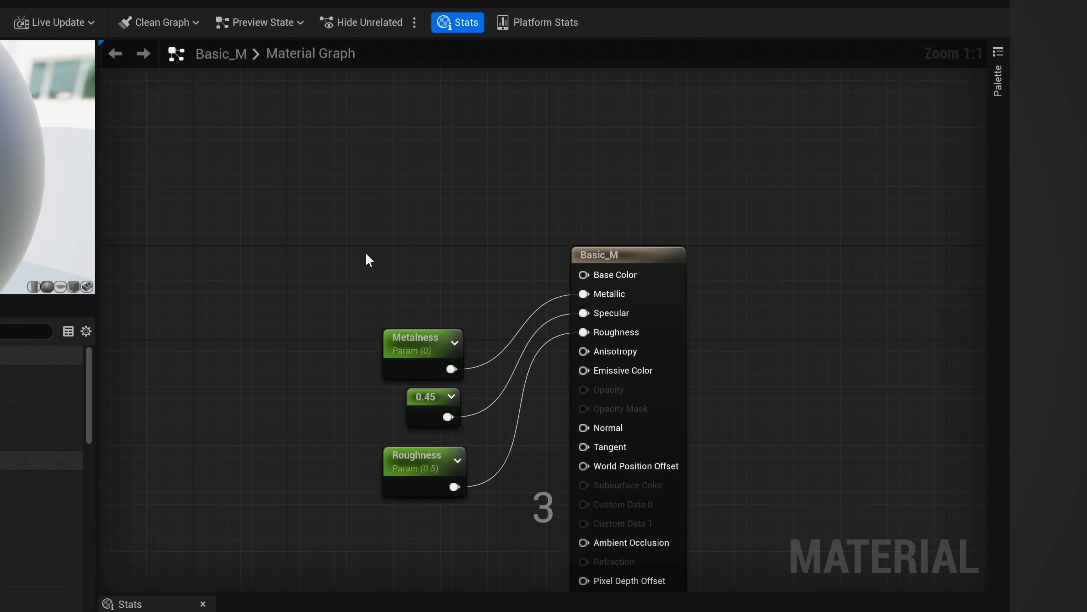
left_click(406, 215)
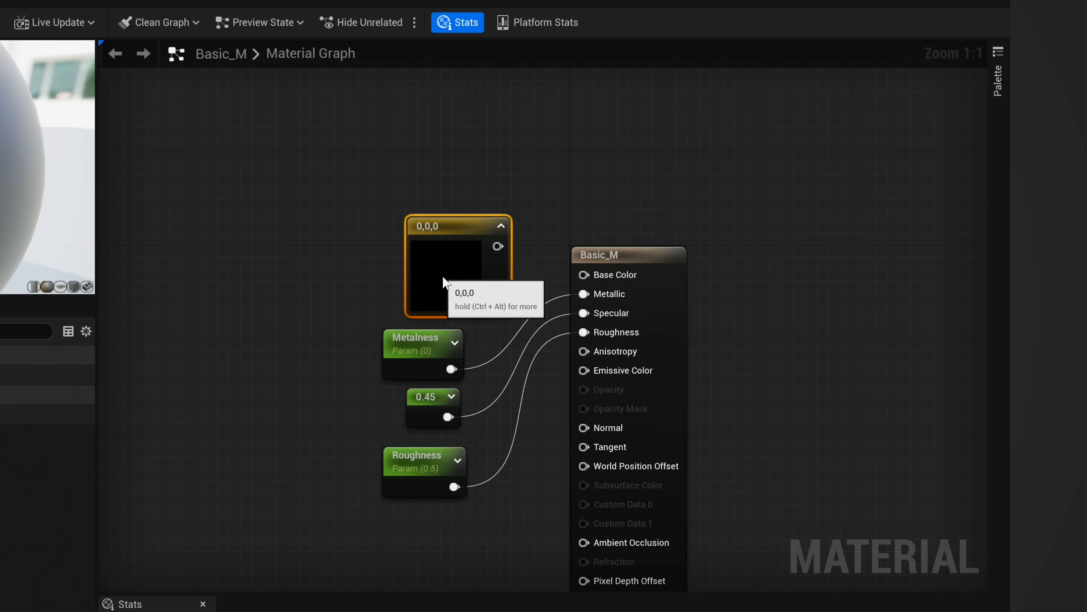
left_click_drag(438, 285, 409, 257)
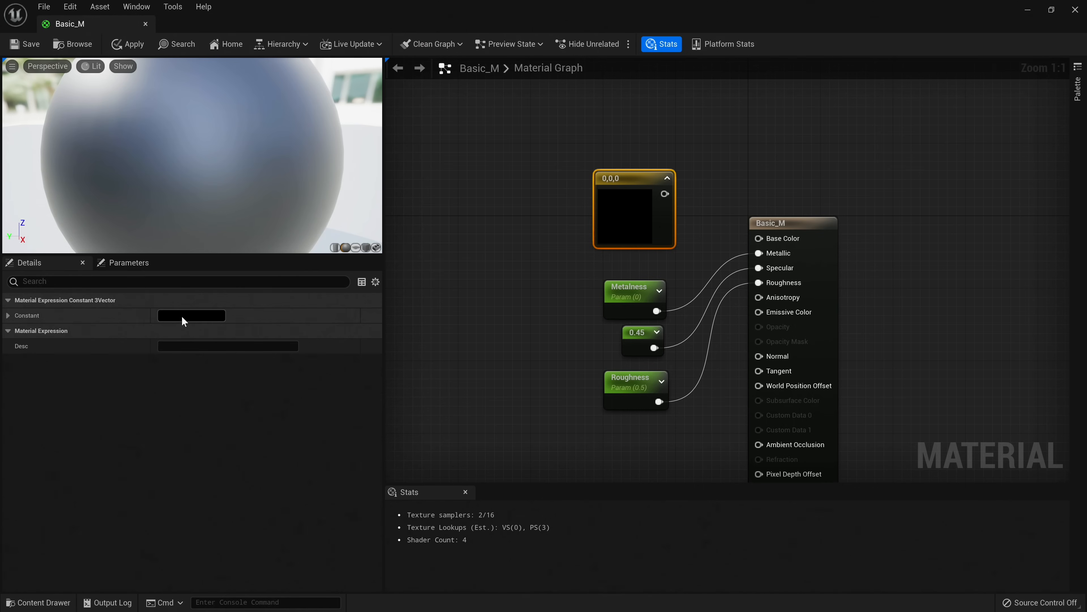
left_click(182, 316)
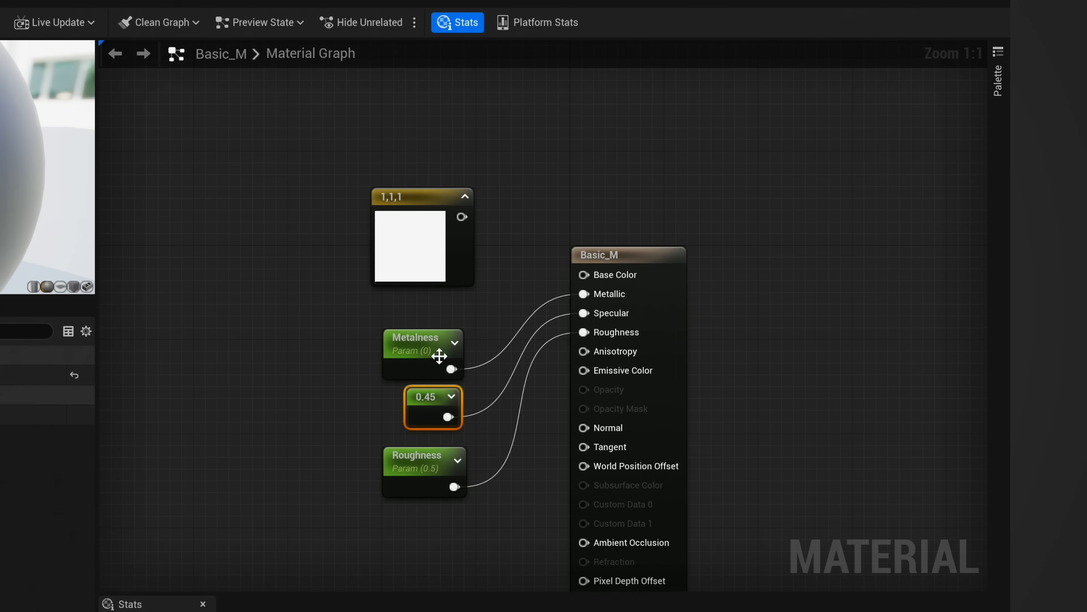
Convert the white color constant to a parameter named Base Color and connect it to the Base Color input.
right_click(413, 235)
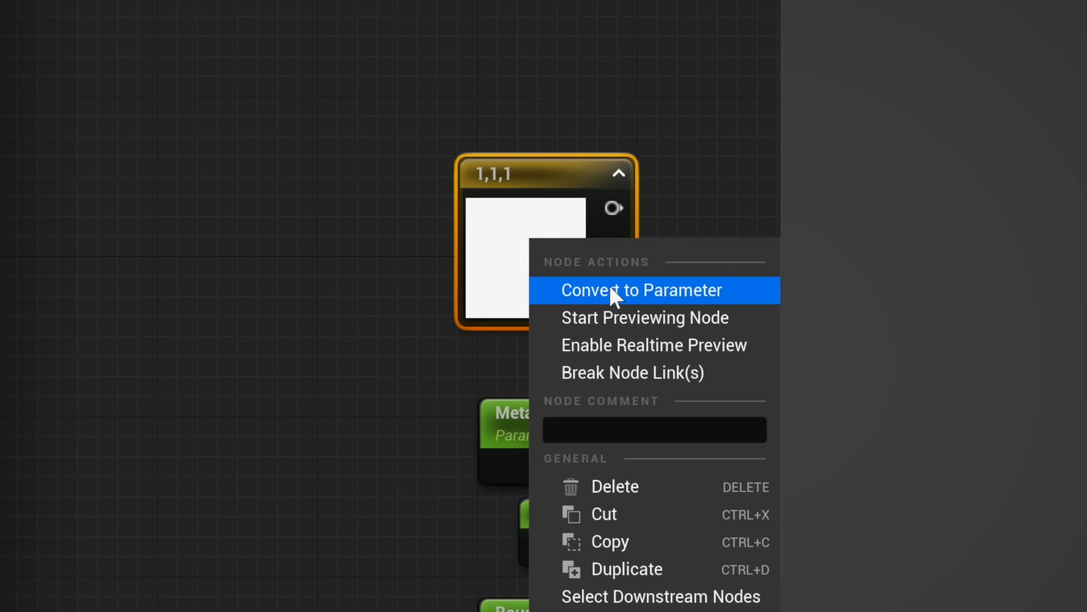
left_click(612, 290)
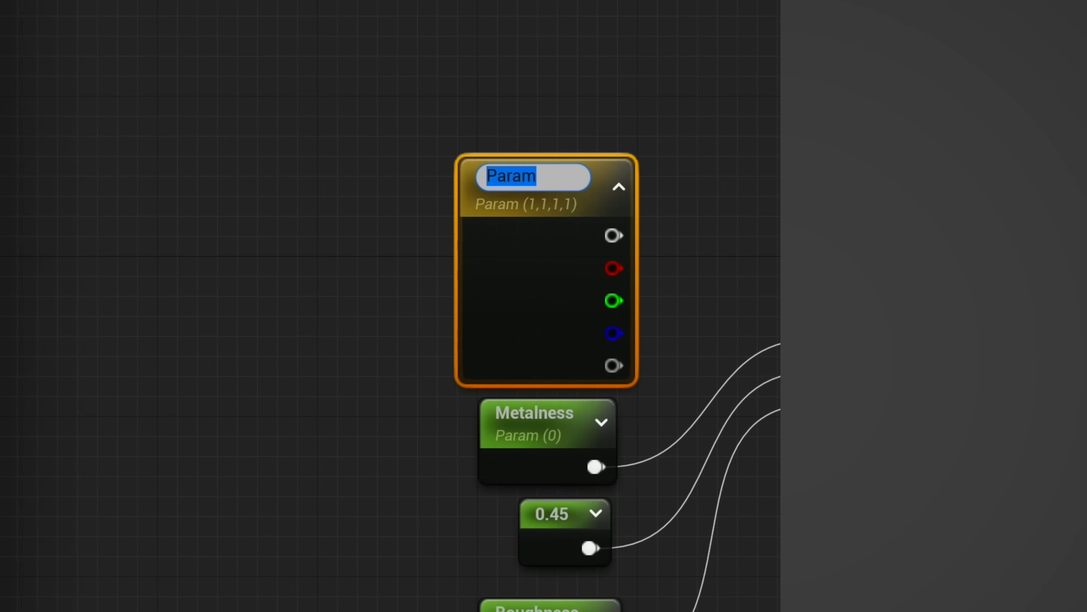
type("B")
type("ase Color")
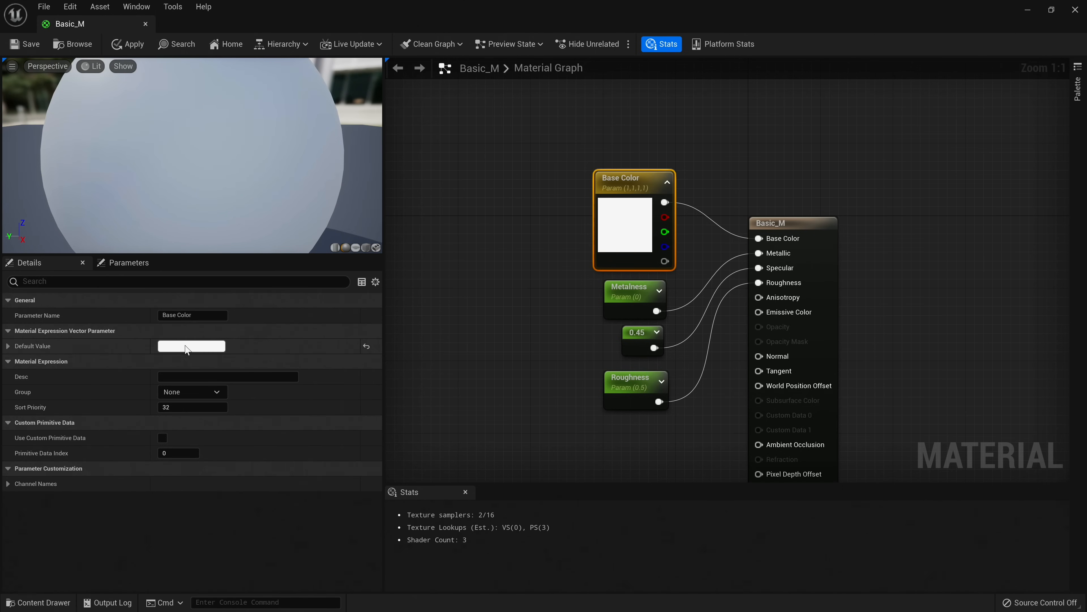
Set the Base Color parameter's default to grey (0.4, 0.4, 0.4), and apply and close the Basic_M material.
left_click(187, 348)
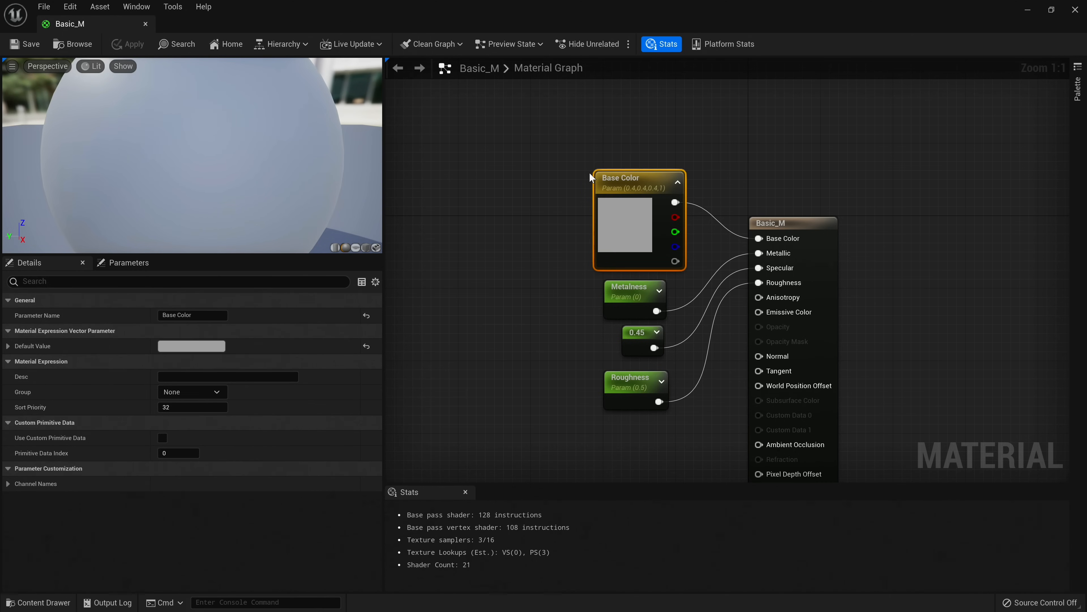
left_click(1076, 11)
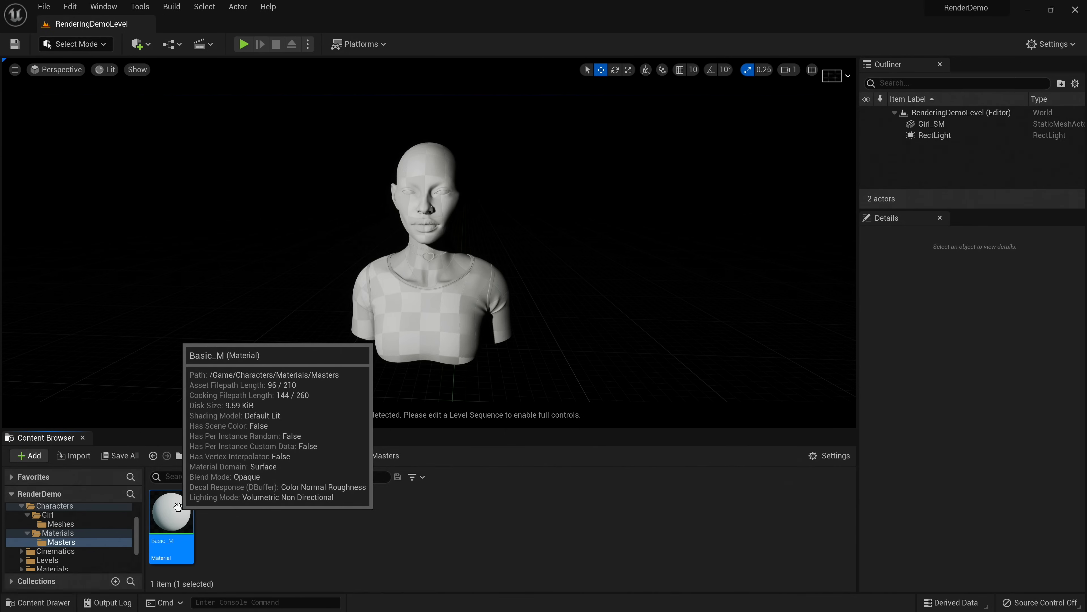
Create a material instance from Basic_M and name it Shirt_MI.
right_click(176, 517)
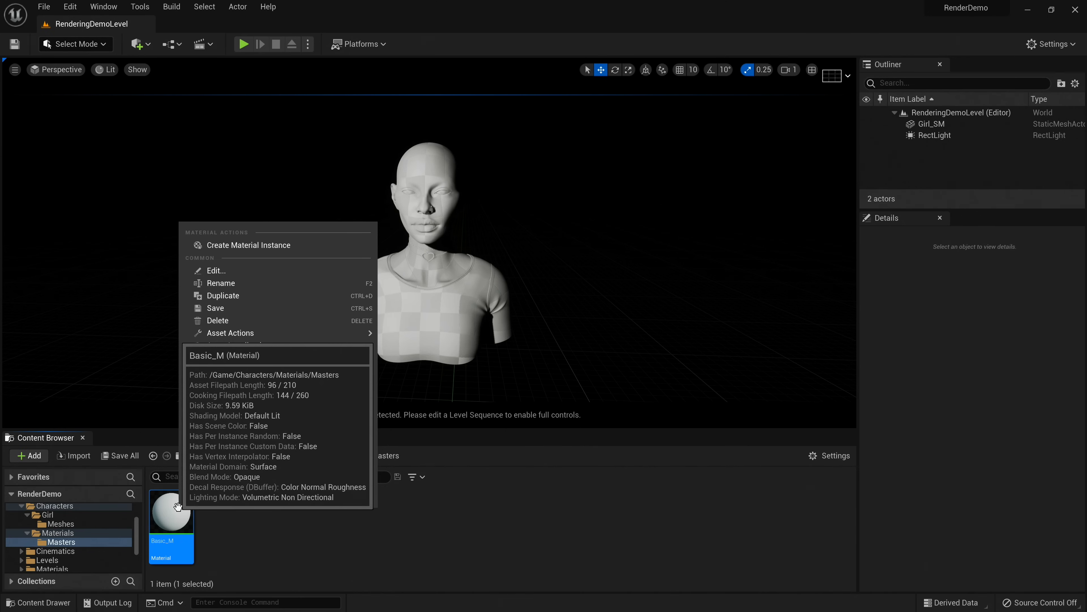
left_click(336, 245)
key("BackSpace")
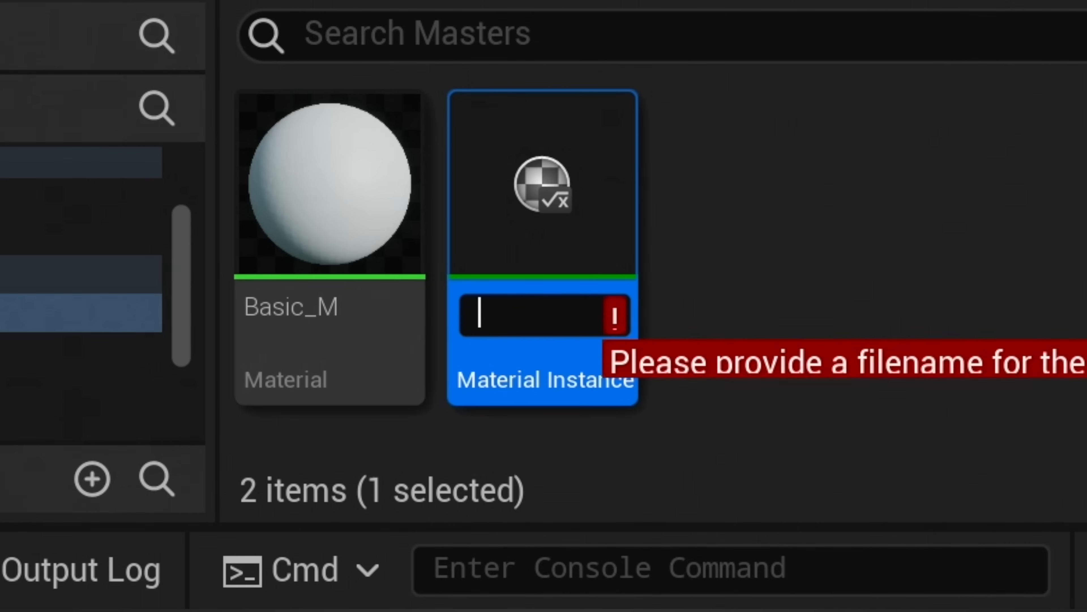
type("Shirt_")
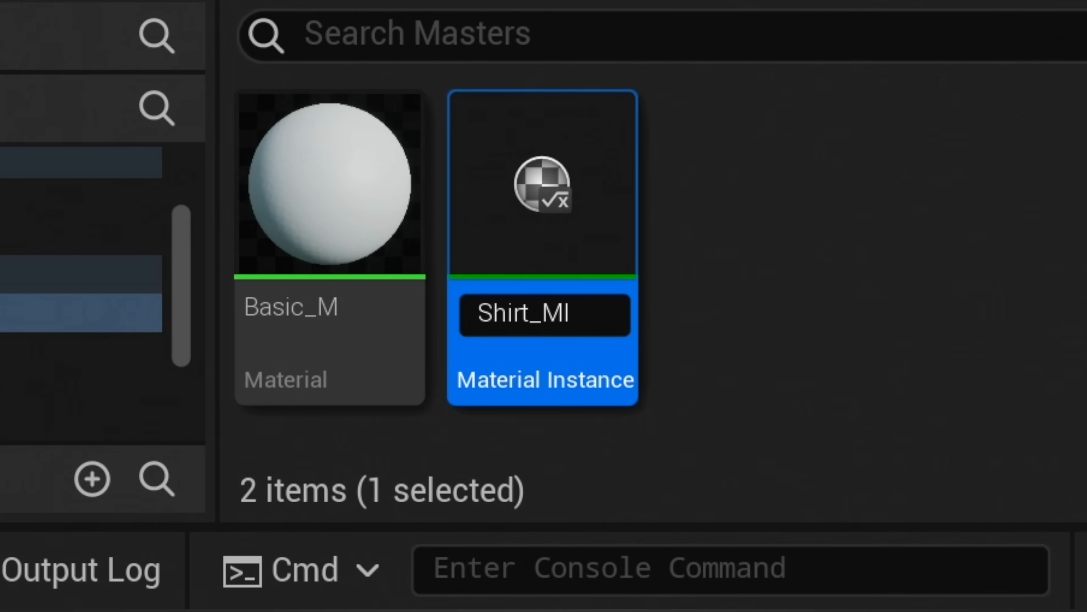
type("MI")
key("Return")
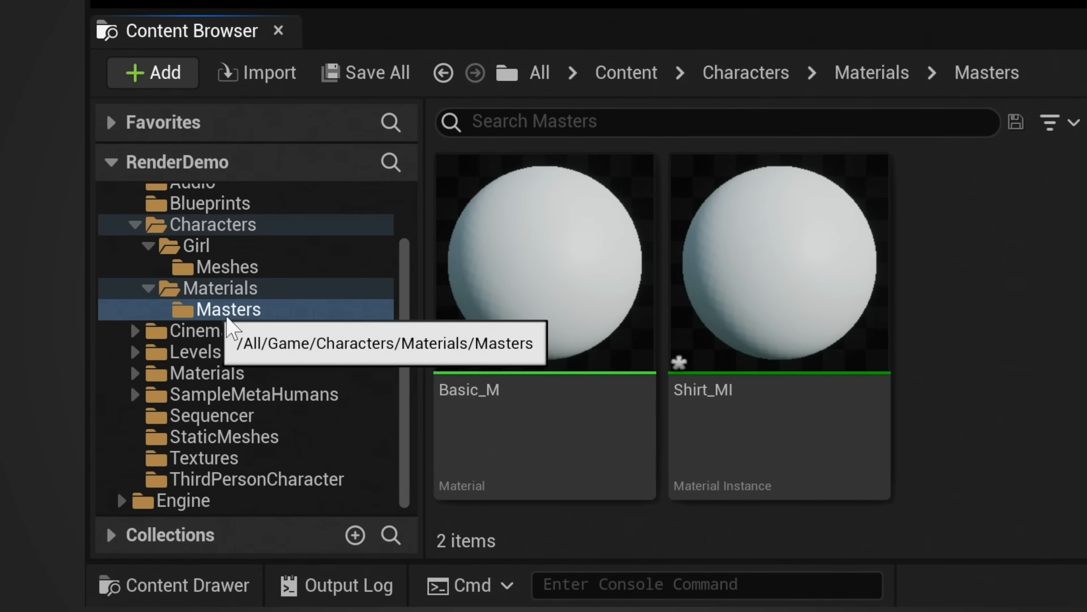
Move Shirt_MI from the Masters folder into the Characters Materials folder and open that folder.
mouse_move(305, 474)
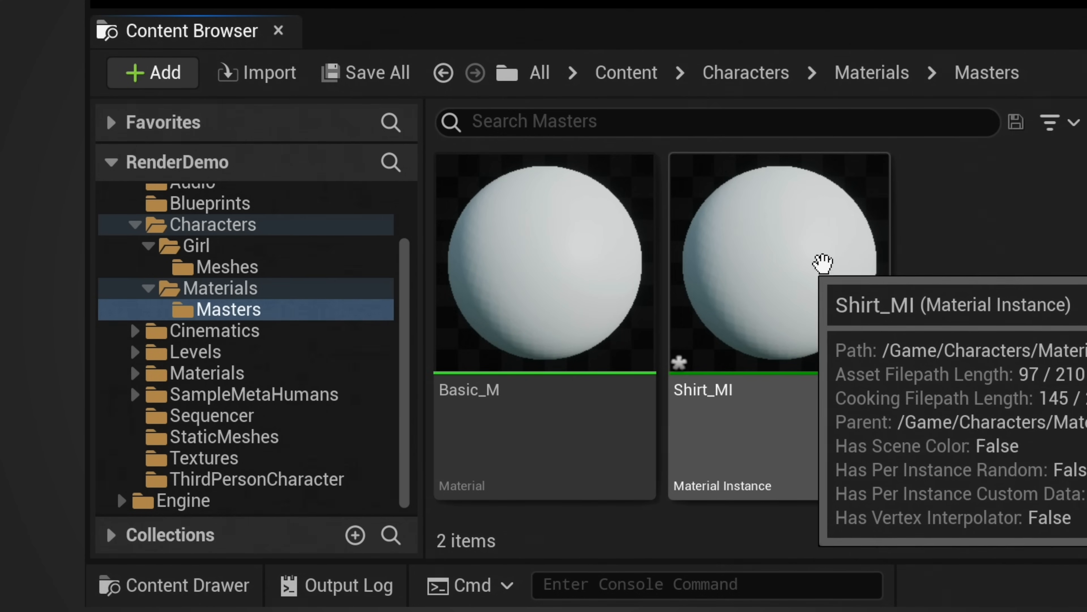
left_click_drag(824, 263, 279, 297)
left_click(412, 370)
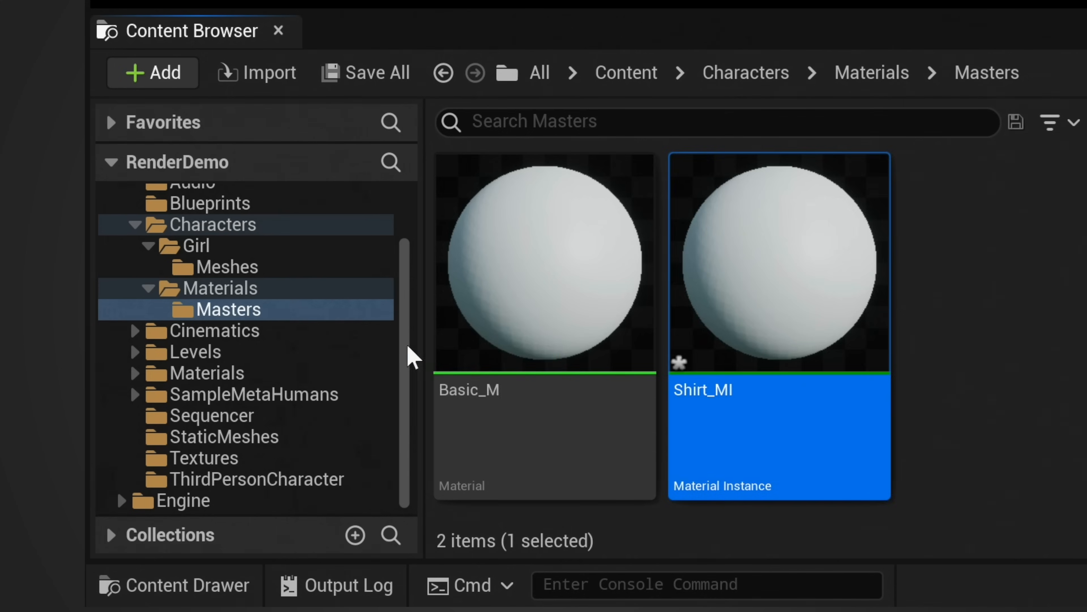
left_click(283, 287)
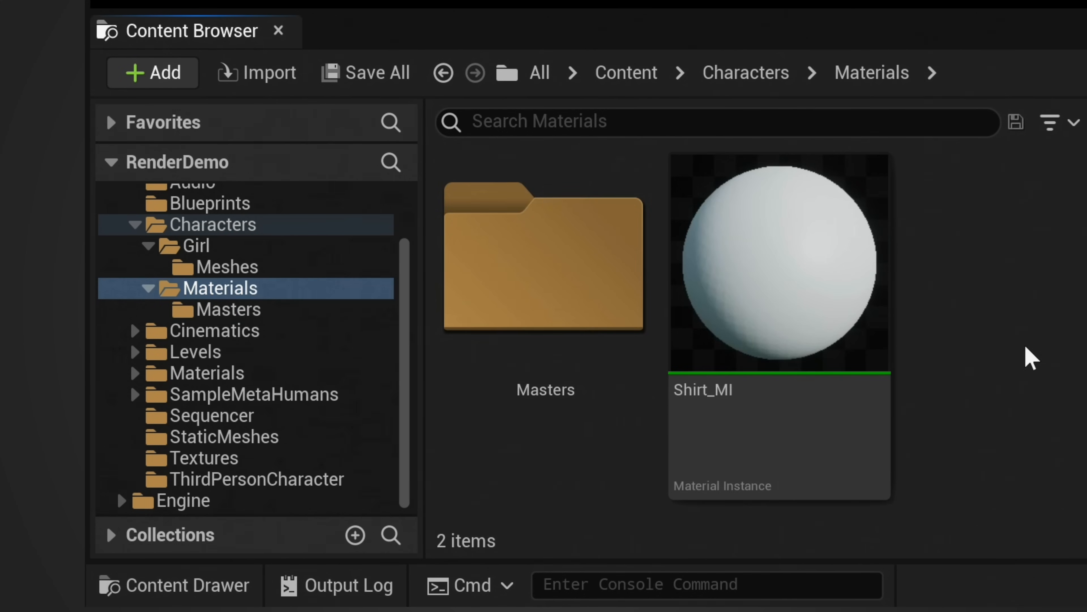
Open the Shirt_MI material instance for editing and reduce its editor to a smaller floating window.
mouse_move(825, 280)
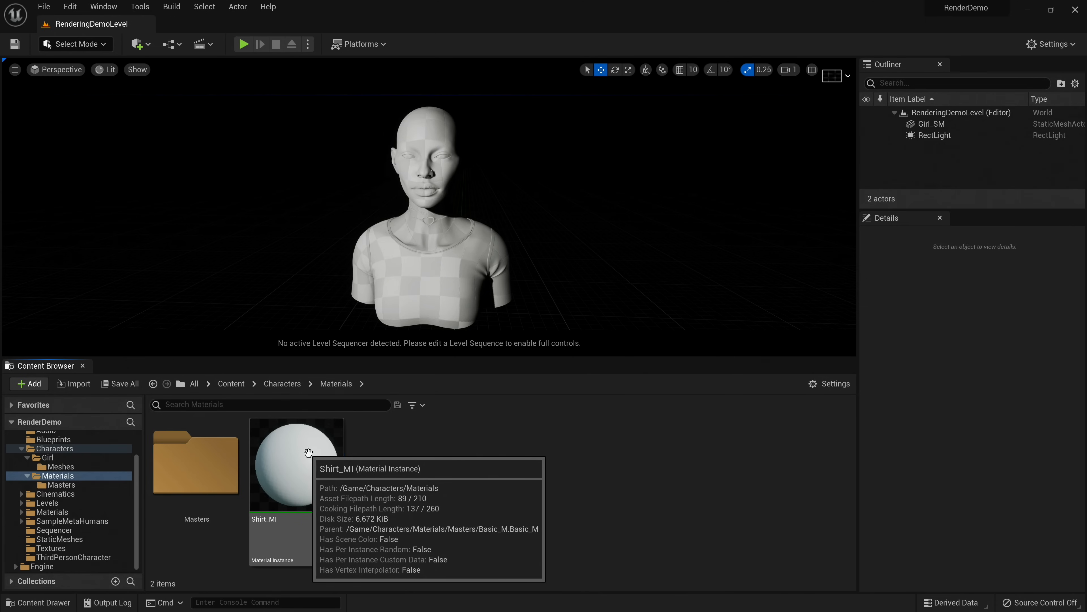
double_click(314, 469)
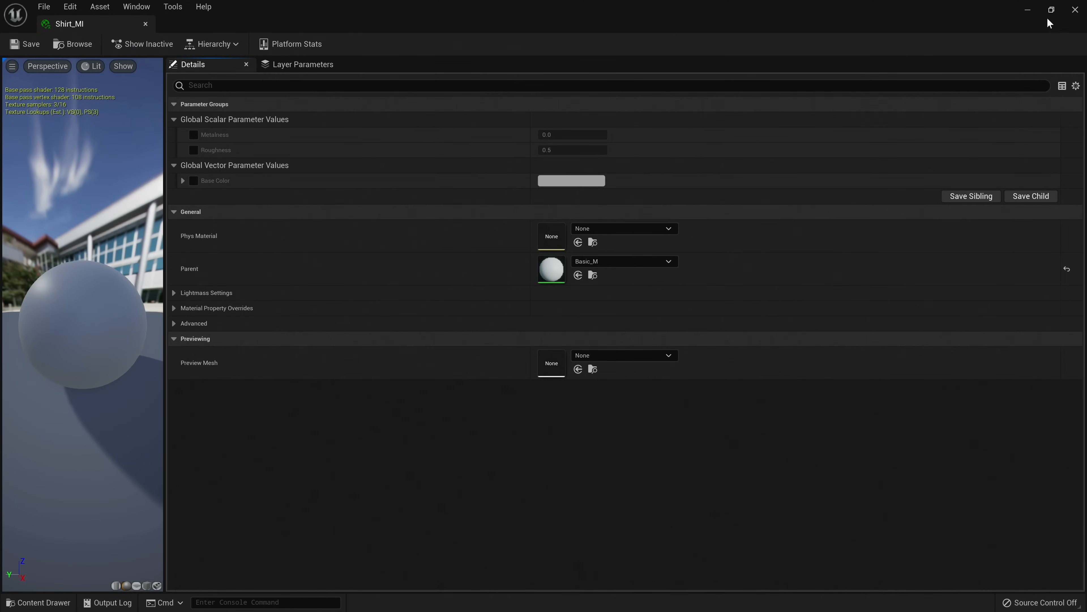
left_click(1051, 10)
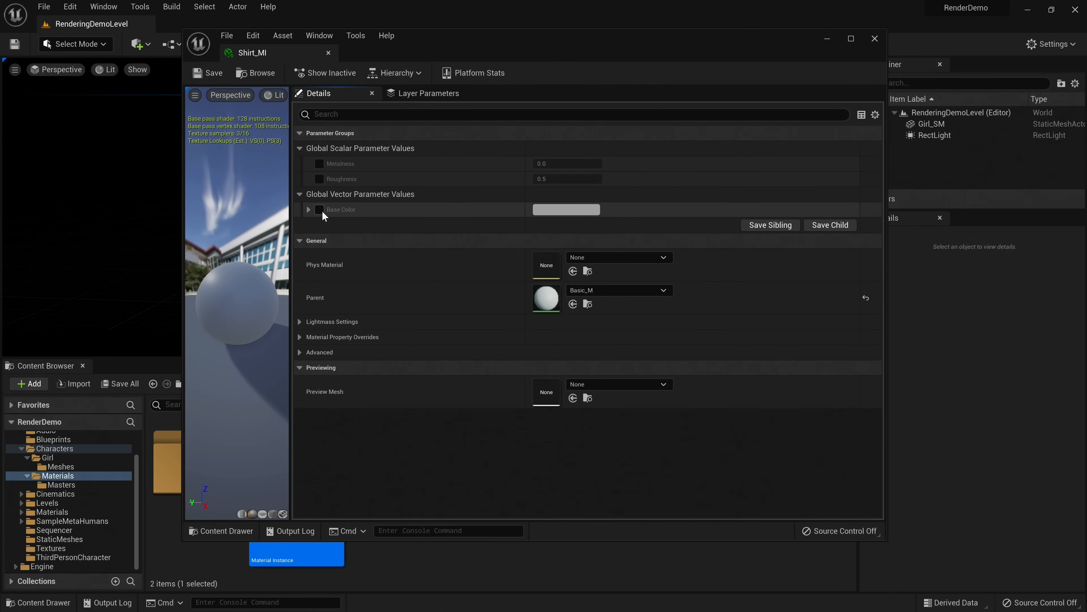
Set Shirt_MI's Base Color to a pink of about (0.4, 0.107, 0.282) and close its editor.
left_click(553, 212)
left_click(653, 287)
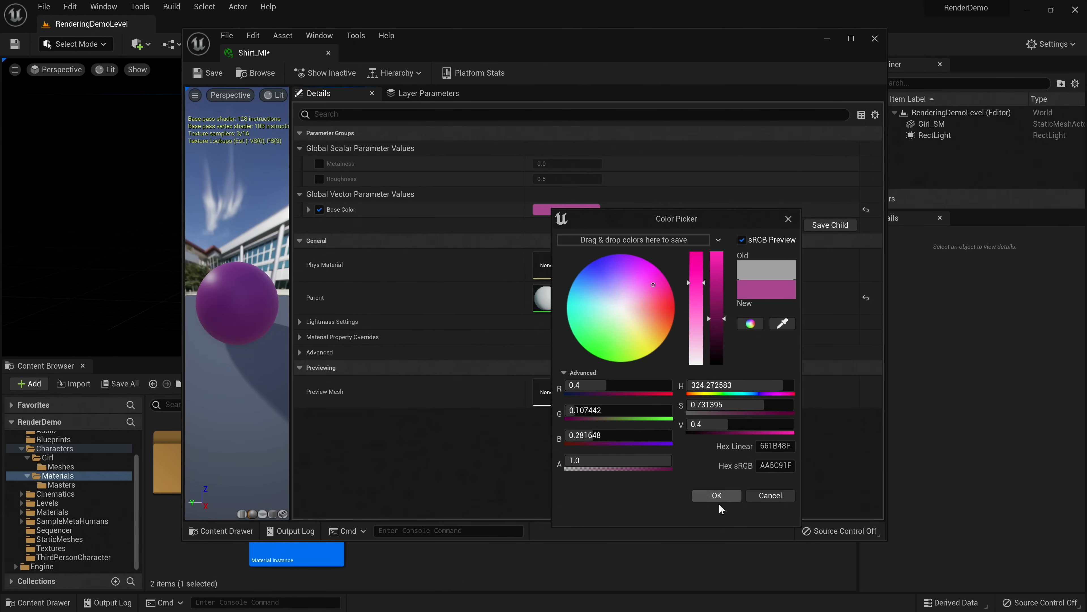
left_click(721, 492)
left_click(875, 38)
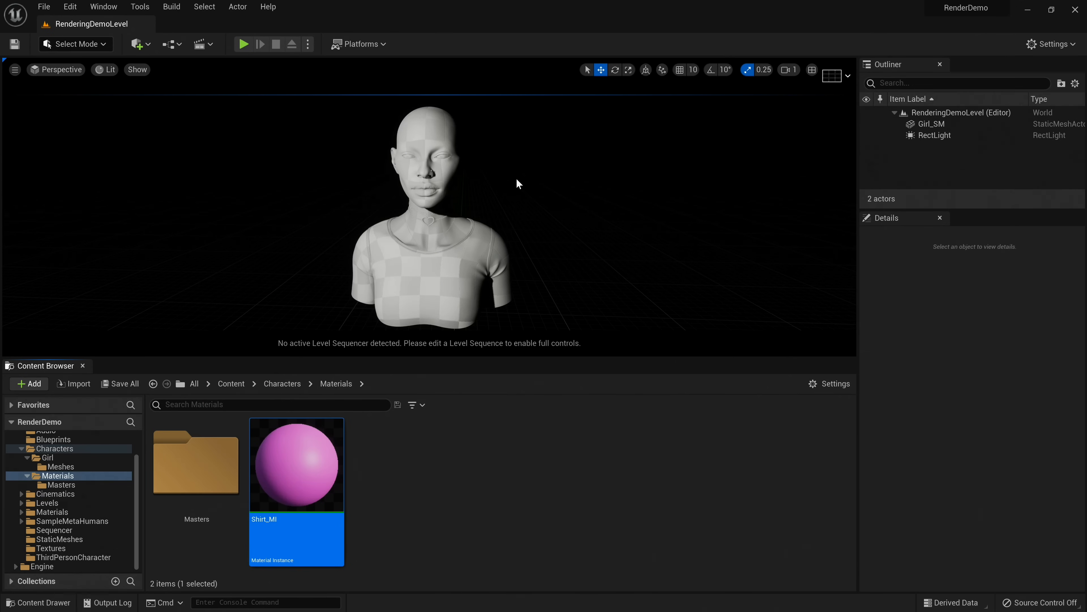
Open the character bust's Girl_SM static mesh for editing and narrow its window to uncover the bust in the level.
left_click(466, 172)
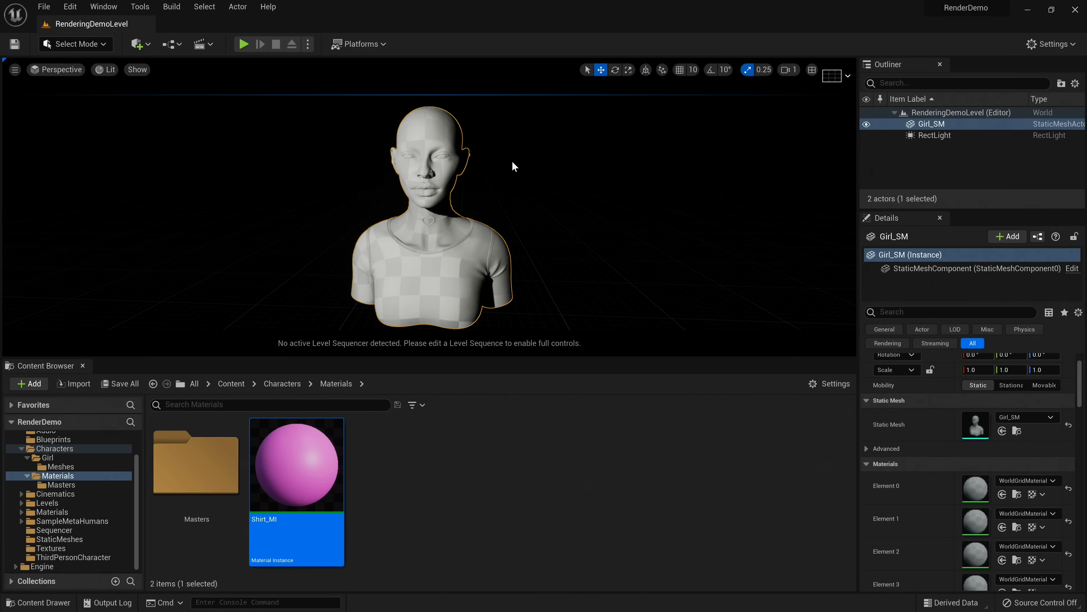
double_click(975, 422)
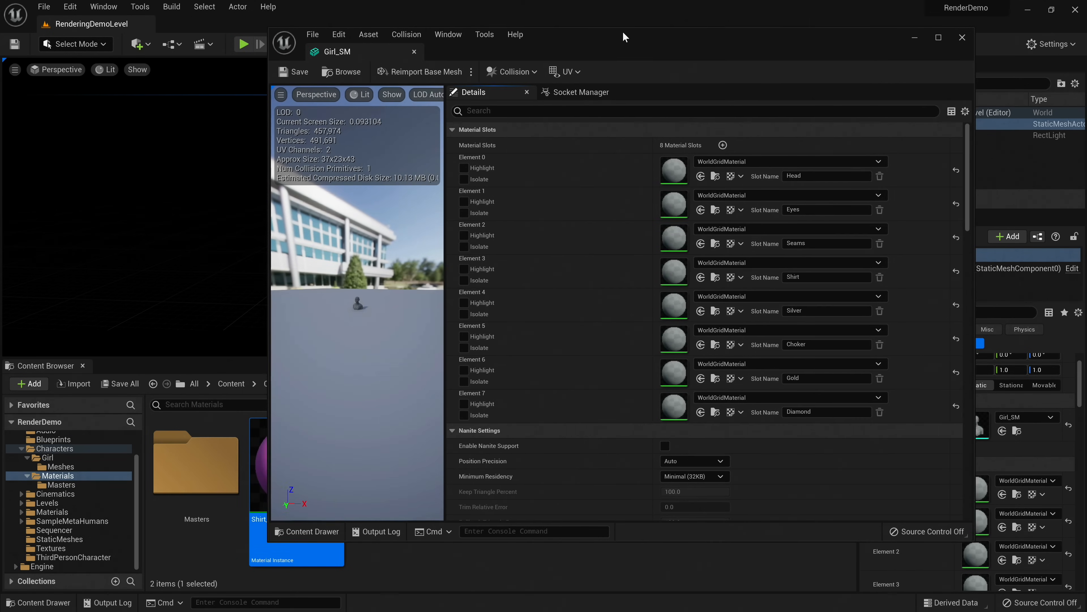
left_click_drag(623, 32, 624, 33)
left_click_drag(271, 28, 511, 23)
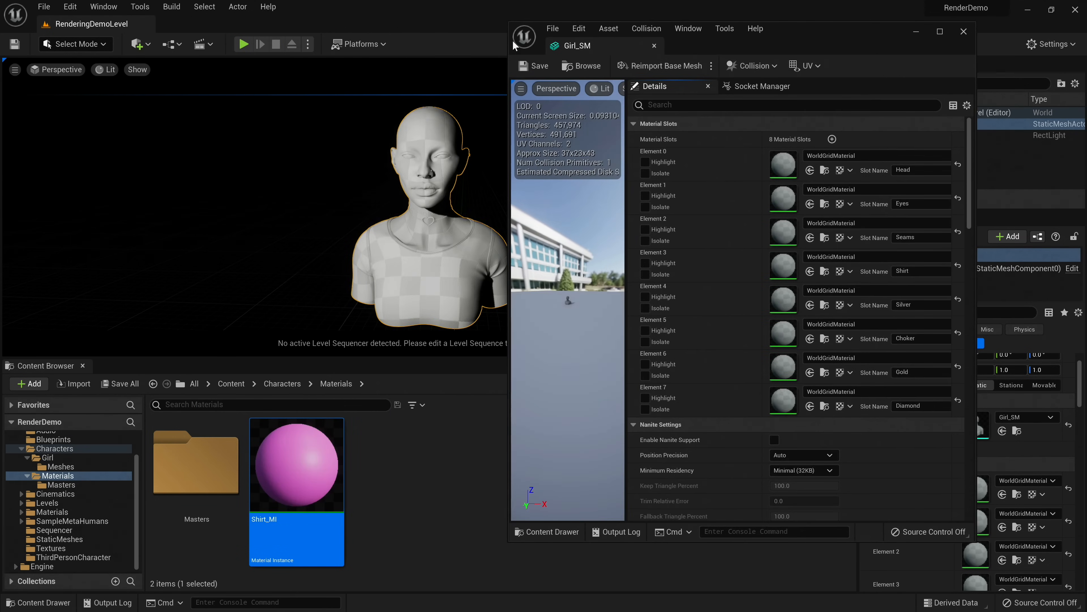
Assign Shirt_MI to the Shirt material slot of Girl_SM and save the mesh.
scroll(572, 294, "up", 10)
scroll(571, 287, "down", 6)
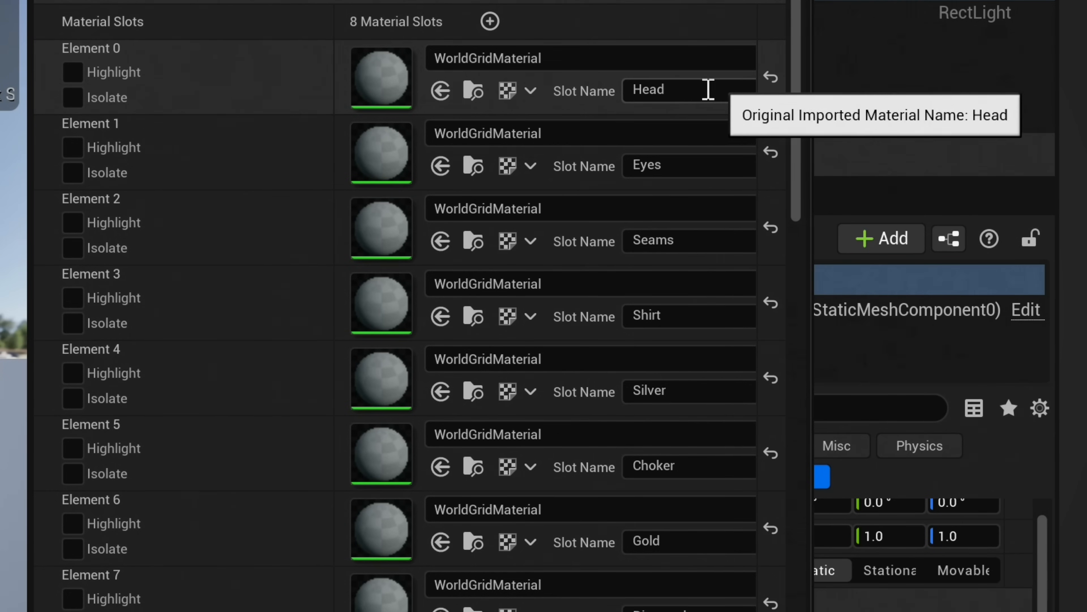
double_click(905, 170)
left_click(626, 166)
left_click(629, 316)
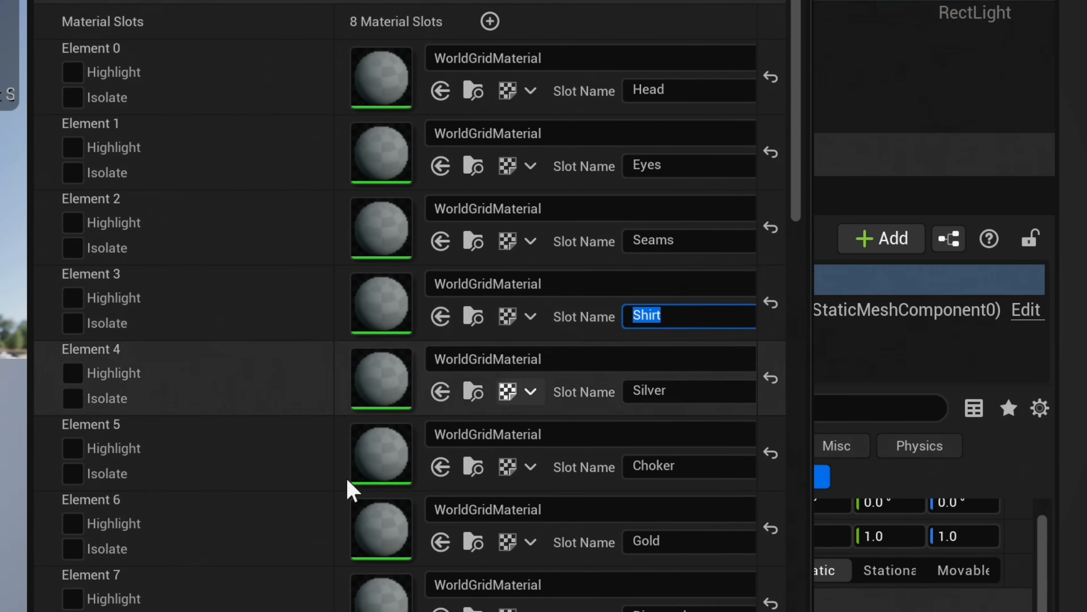
left_click_drag(303, 454, 784, 268)
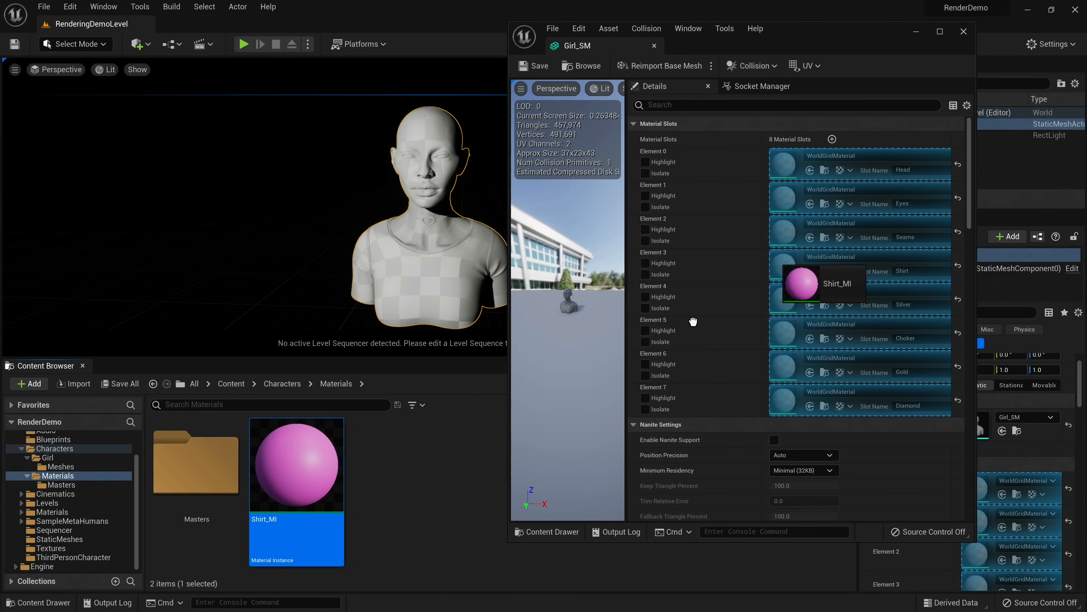
key("ctrl+s")
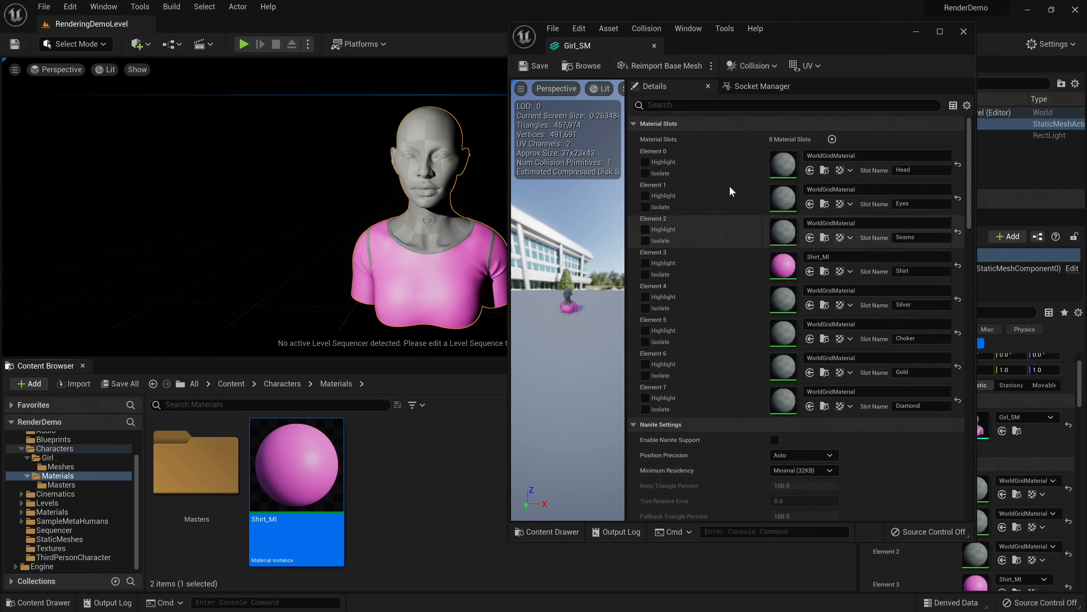
Open Shirt_MI from the Shirt slot, enable its Roughness override and try values of -0.684 and about 4.304.
right_click_drag(299, 206, 347, 252)
double_click(783, 265)
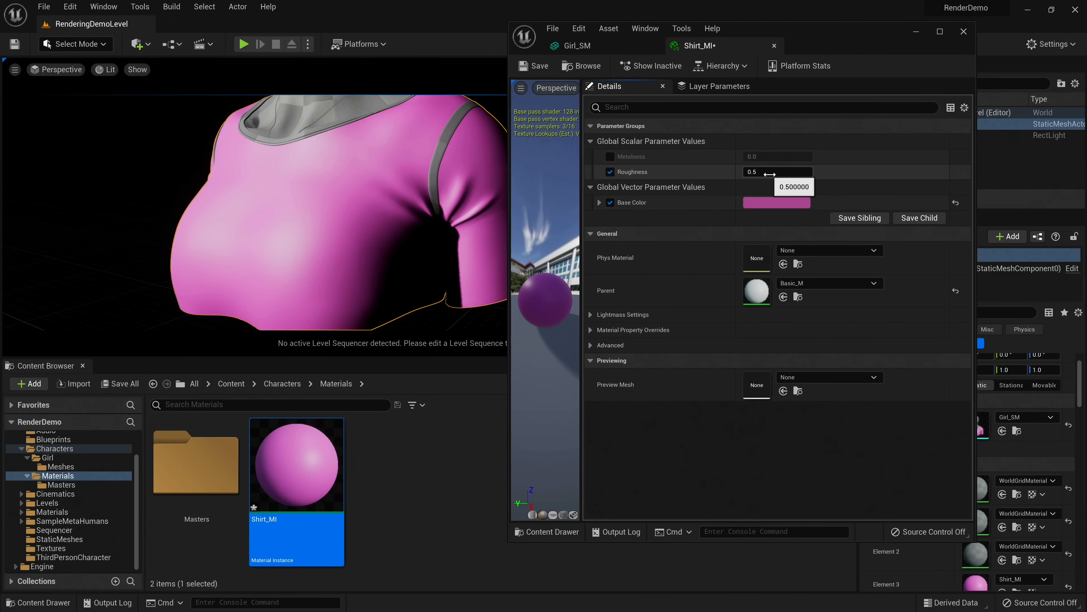
left_click_drag(770, 174, 719, 174)
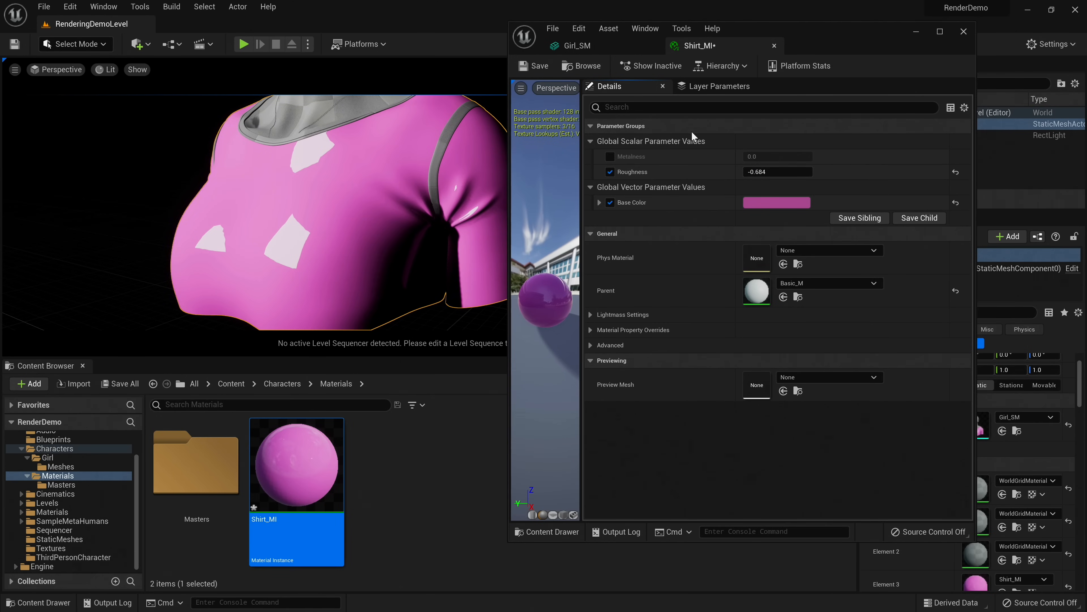
left_click_drag(754, 173, 805, 173)
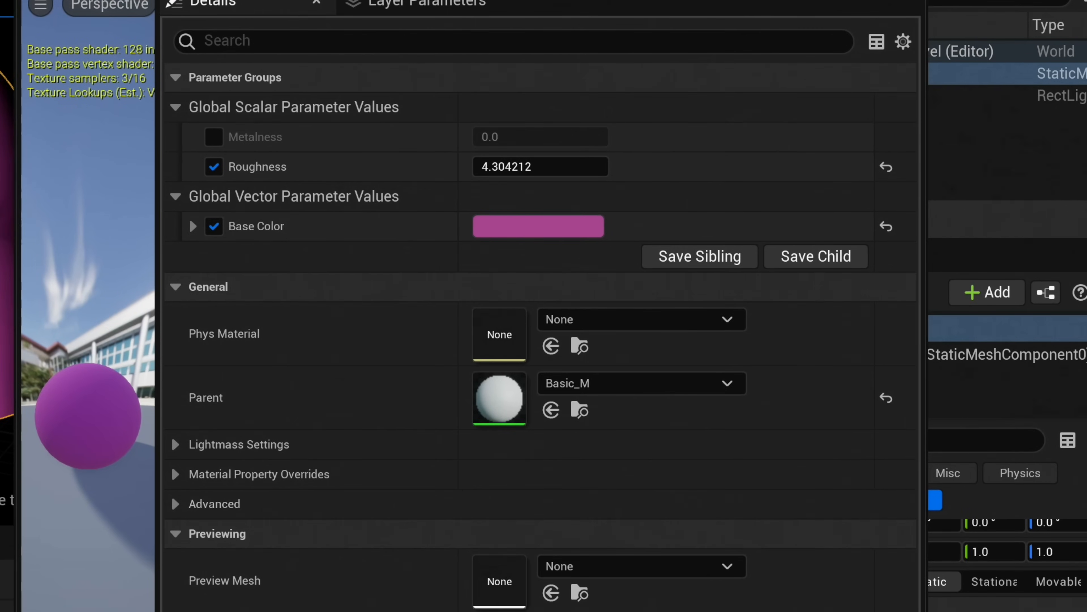
Open the parent material Basic_M and limit the slider range of its Roughness parameter.
double_click(502, 397)
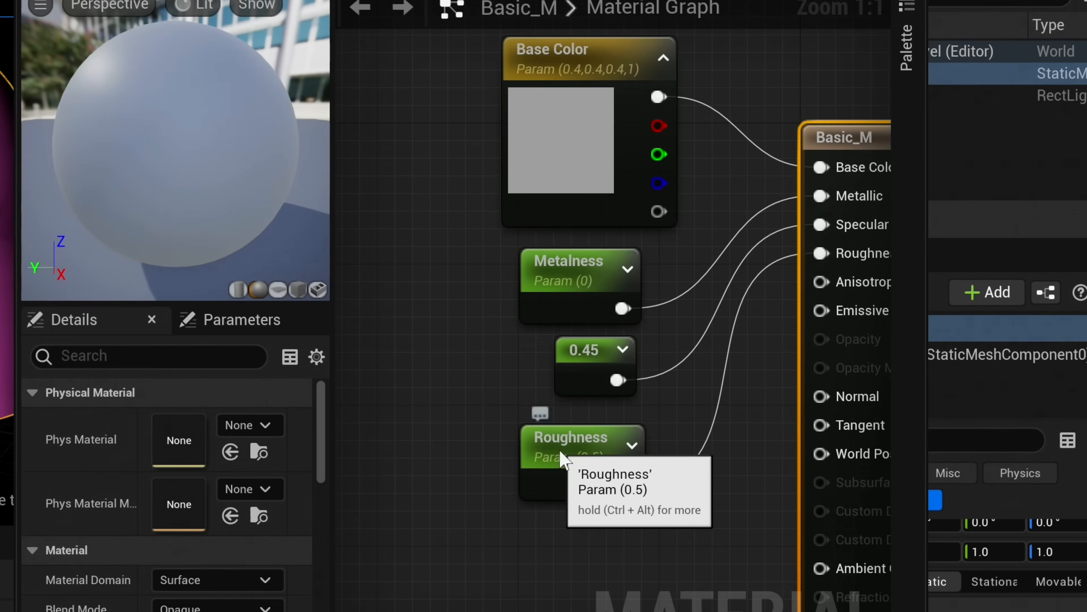
left_click(565, 457)
left_click(236, 542)
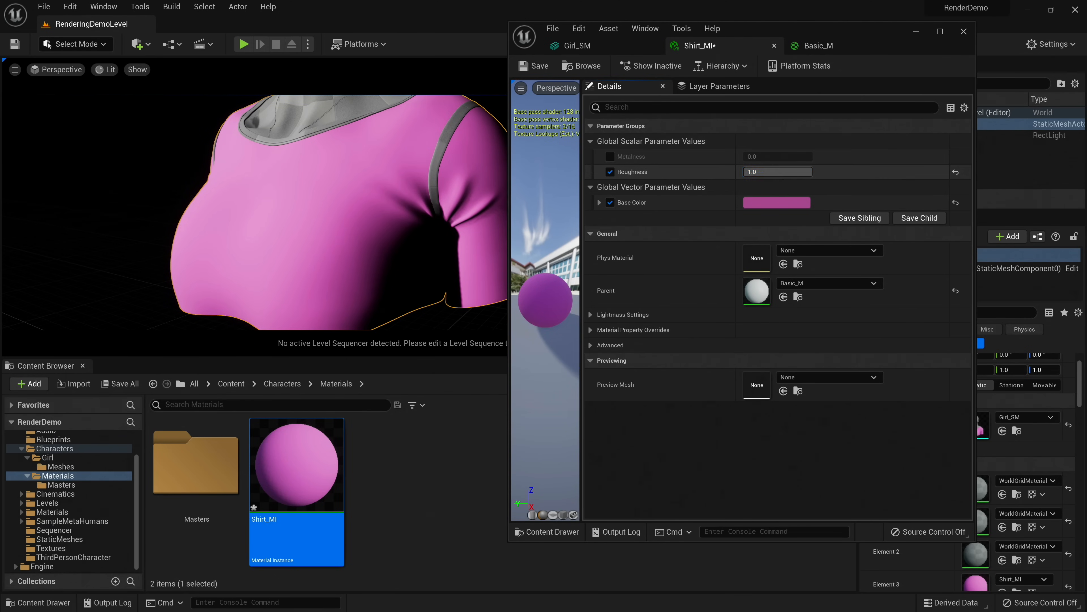
Try Shirt_MI's Roughness at 1, and set it to 0.8.
left_click_drag(783, 172, 716, 172)
type("1")
key("Return")
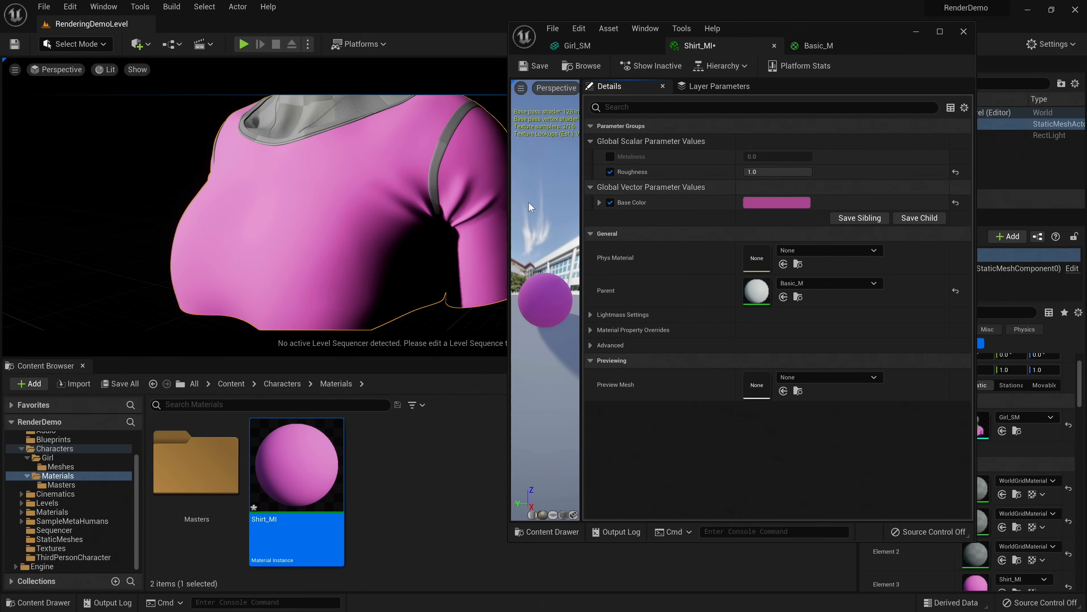
left_click(771, 172)
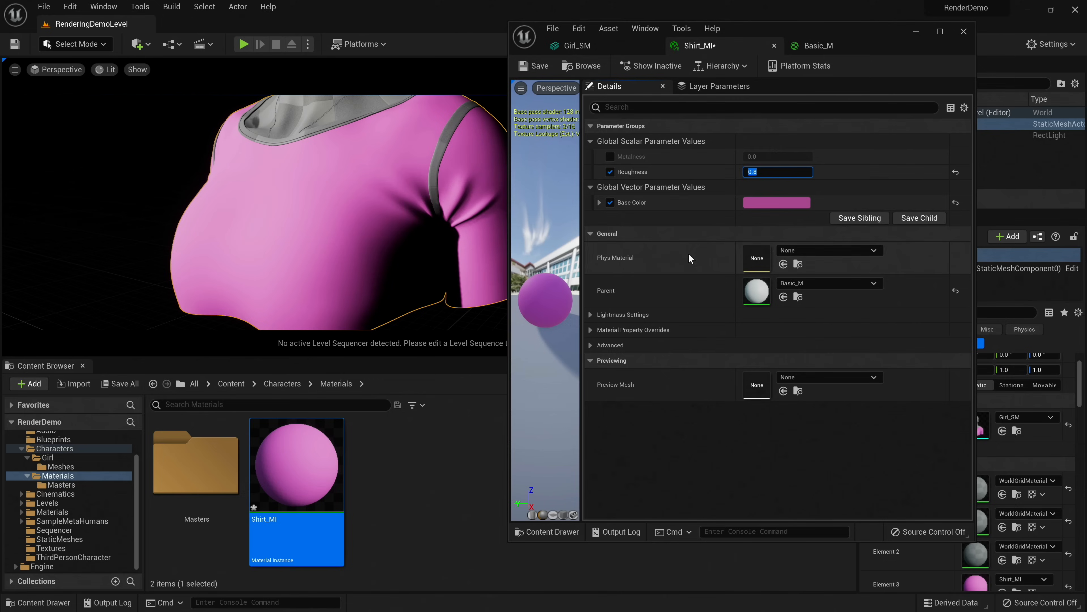
right_click_drag(381, 226, 360, 475)
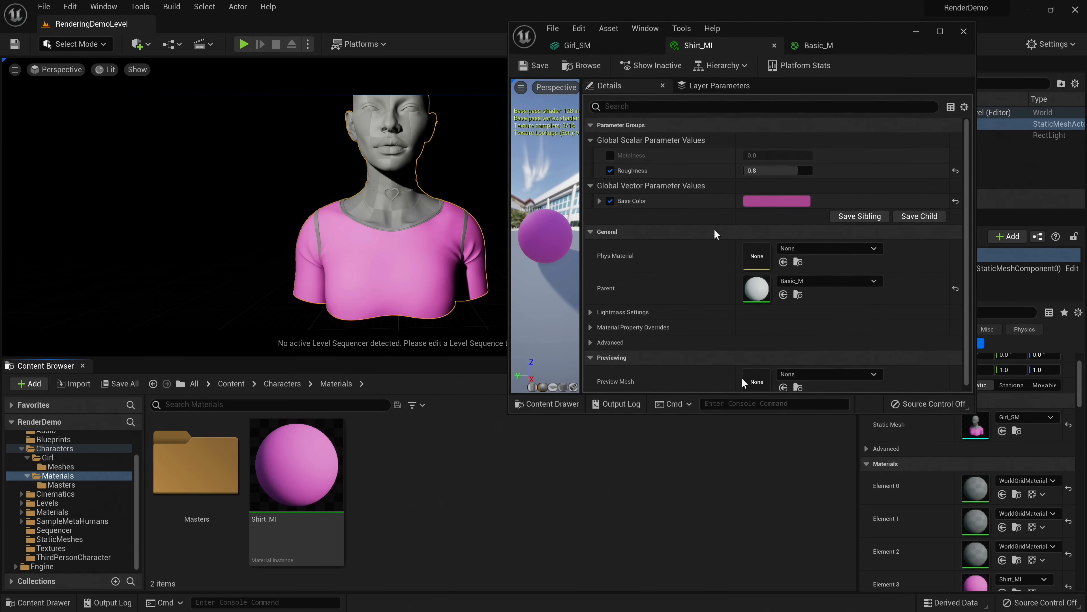
Return to the Girl_SM material slots and duplicate Shirt_MI as Seams_MI.
left_click(578, 45)
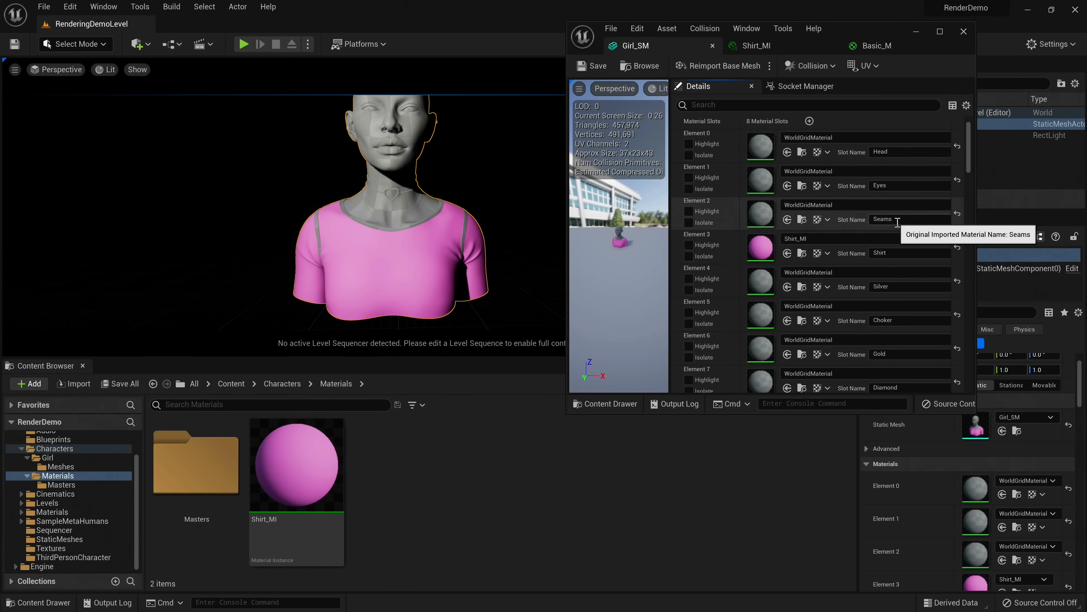
key("ctrl+d")
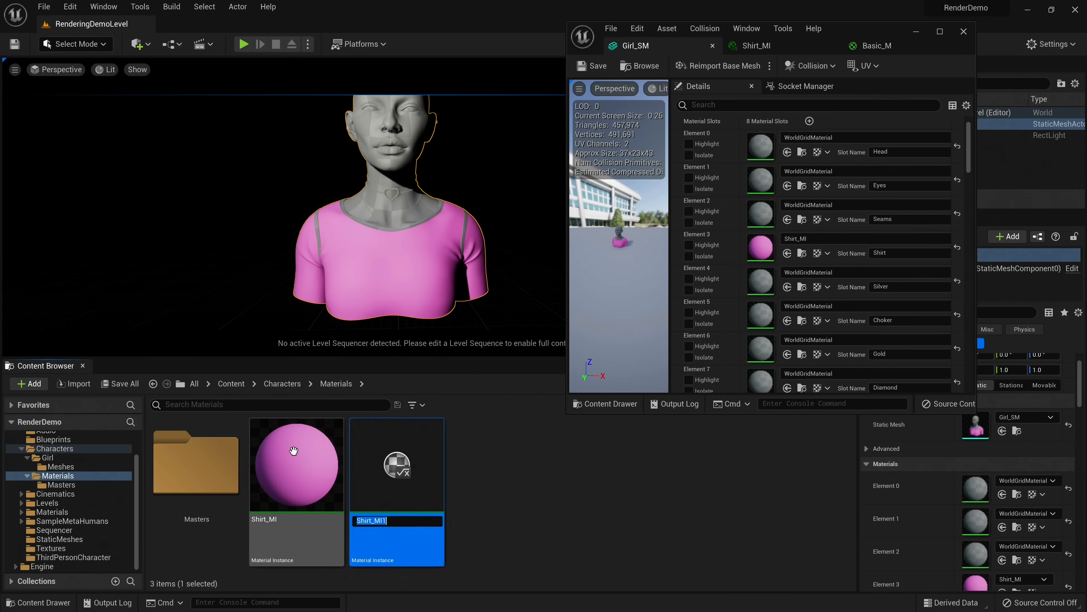
key("End")
key("BackSpace")
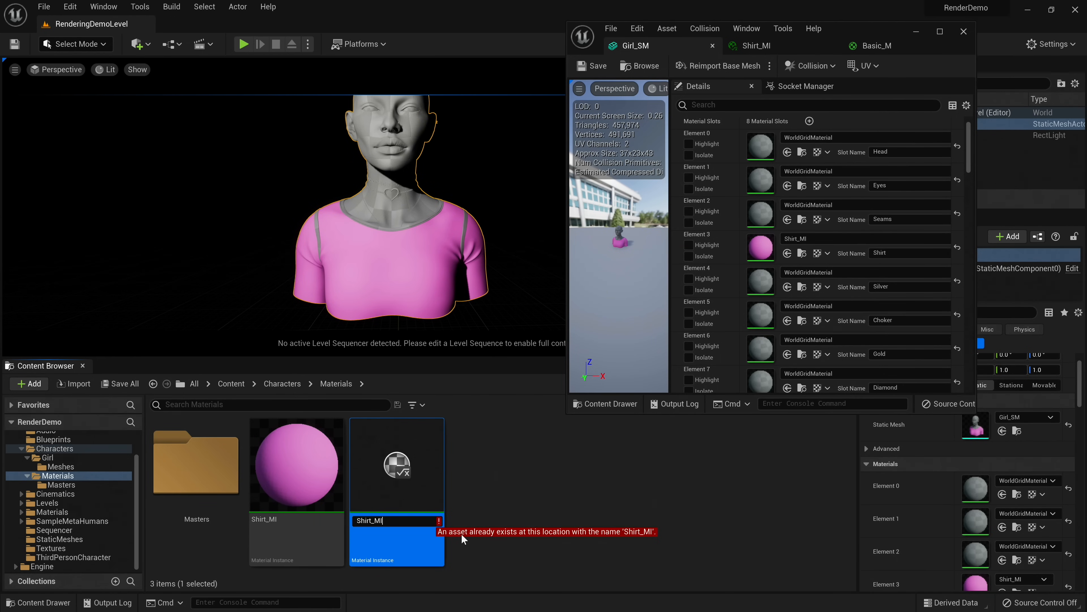
key("BackSpace")
key("BackSpace")
key("BackSpace")
key("BackSpace")
key("BackSpace")
type("Seams")
key("Return")
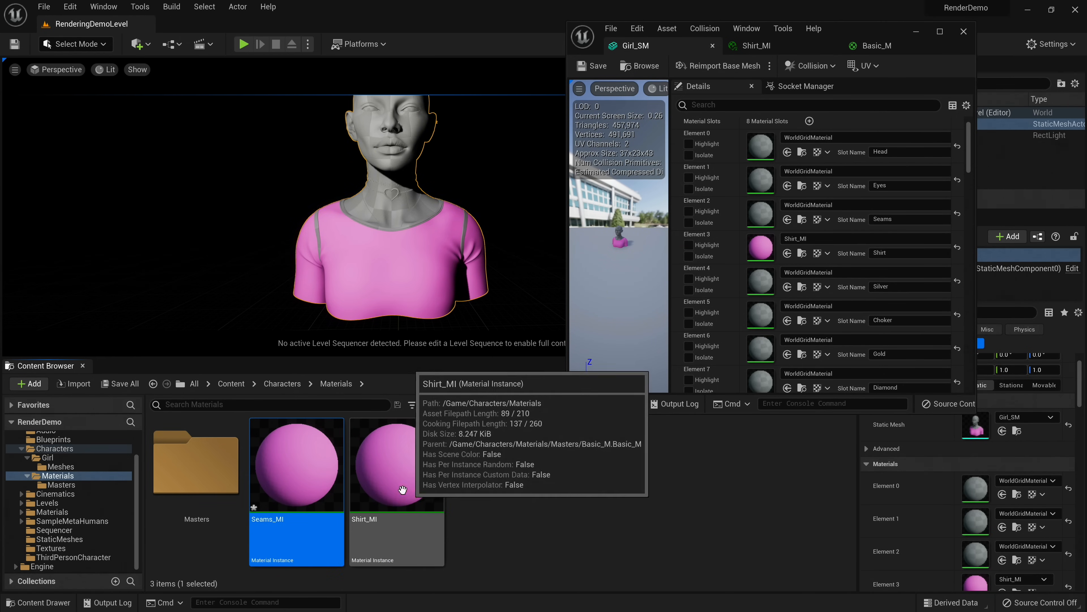
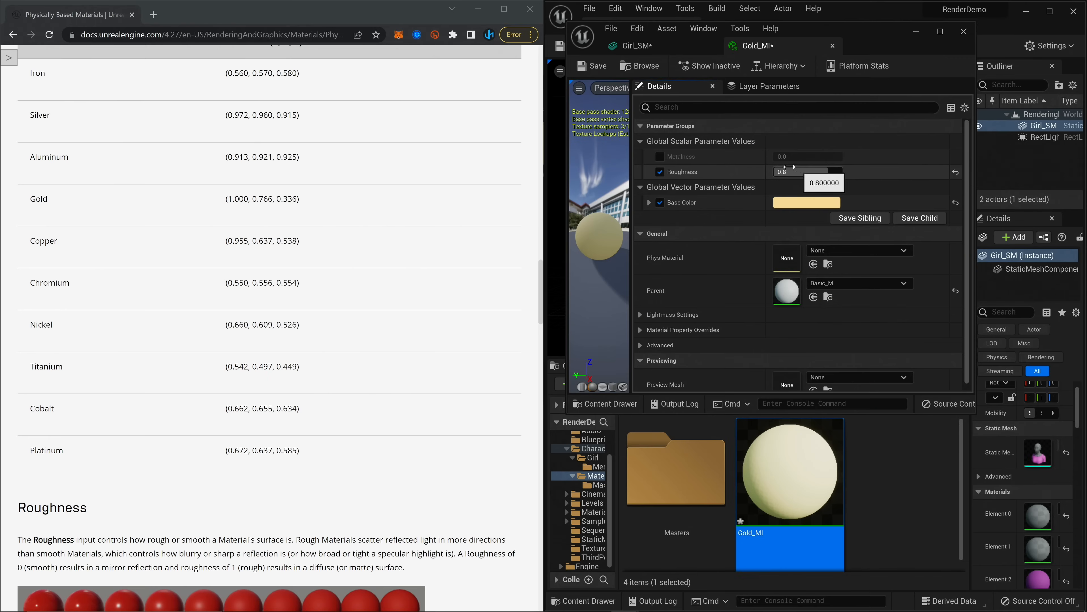
Set Gold_MI's Metalness to 1.0 and Roughness to 0.15, and maximize the main editor window.
left_click_drag(792, 157, 826, 157)
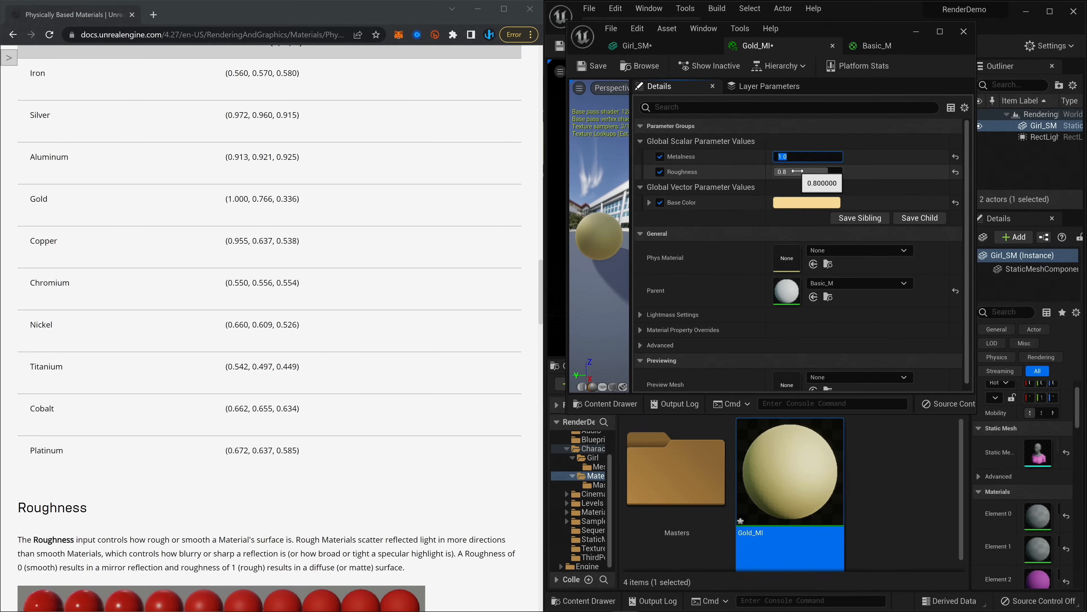
left_click(797, 172)
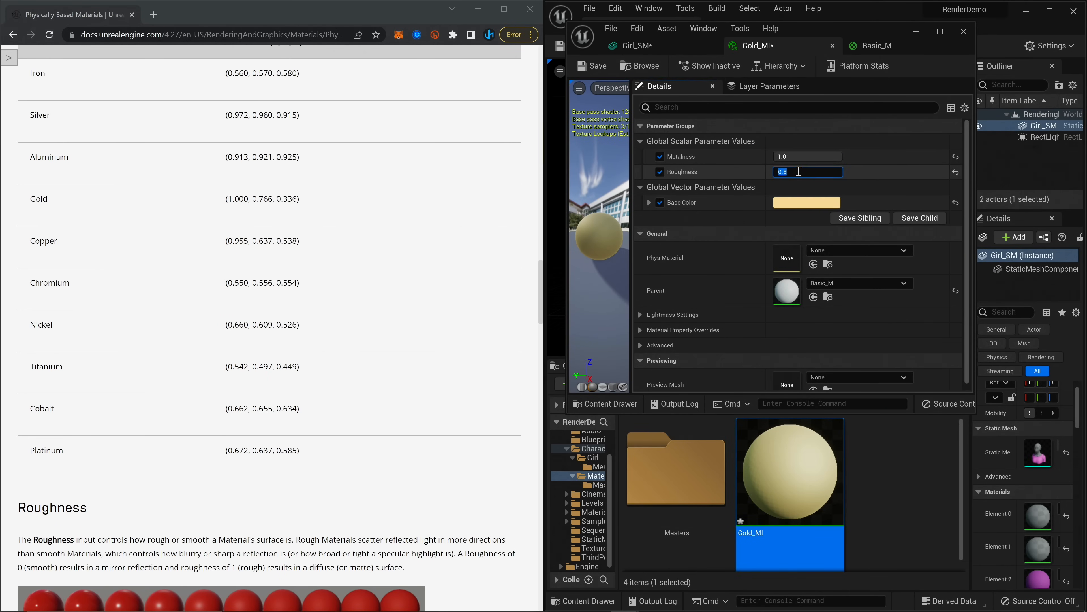
type(".15")
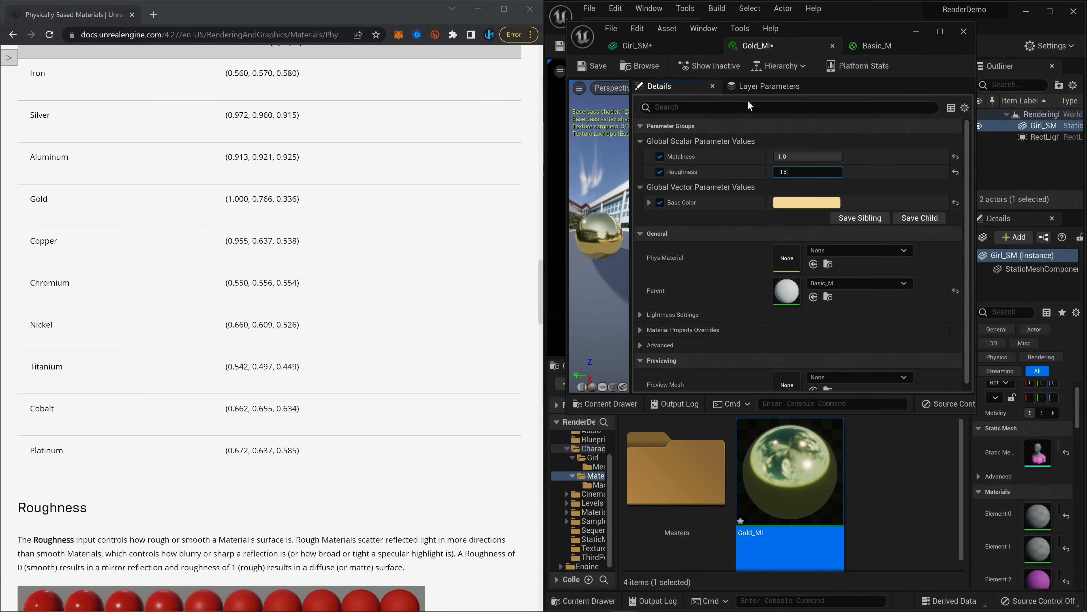
key("Return")
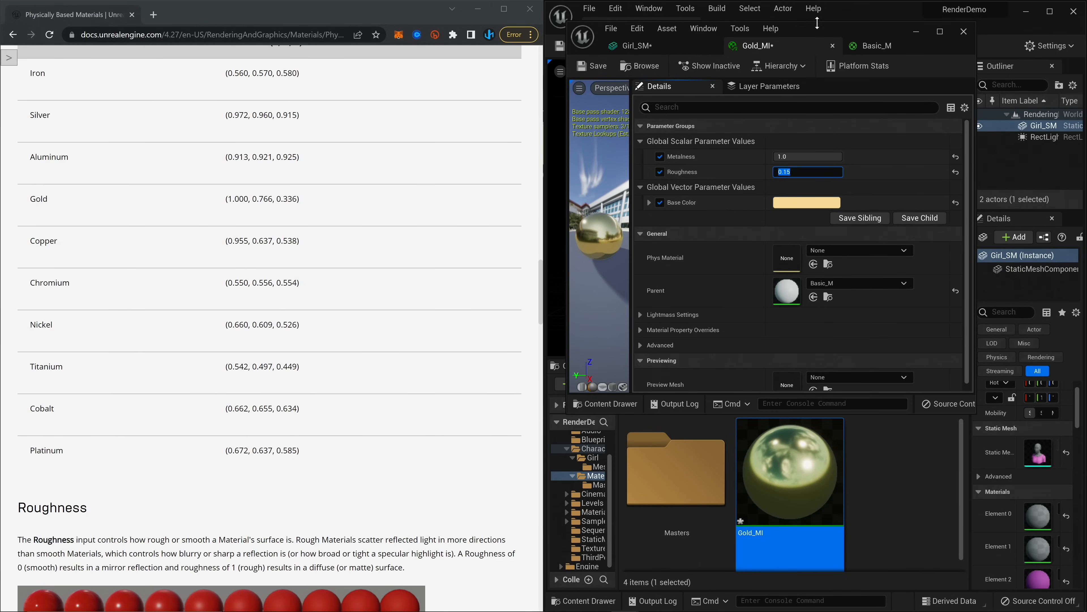
left_click(1050, 16)
left_click_drag(828, 328, 852, 370, "alt")
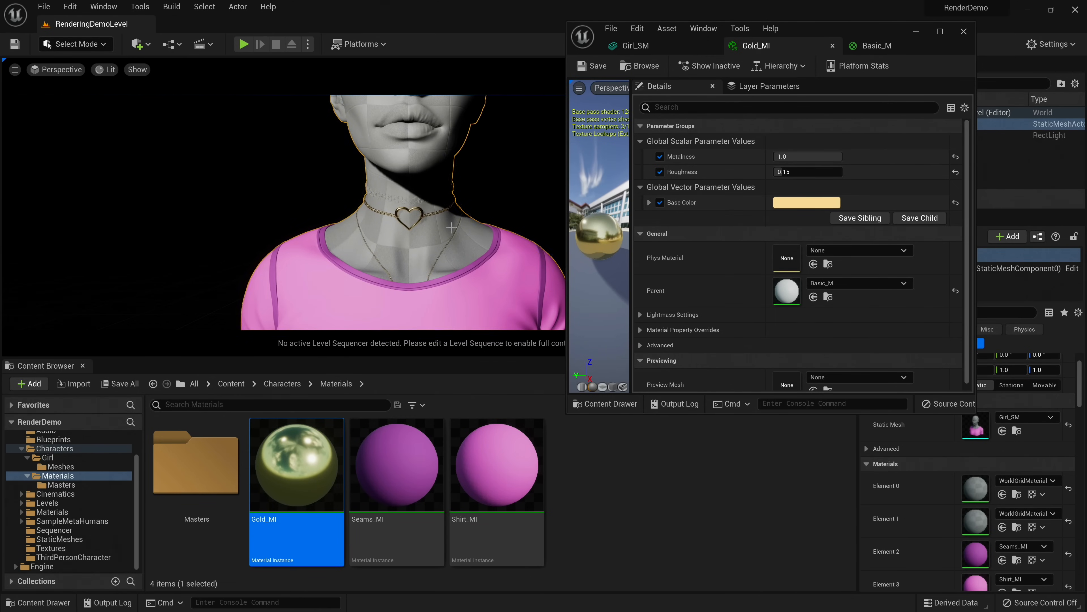
Duplicate Gold_MI as Platinum_MI and set its Base Color to light grey, with red and green at 0.62.
key("alt+Tab")
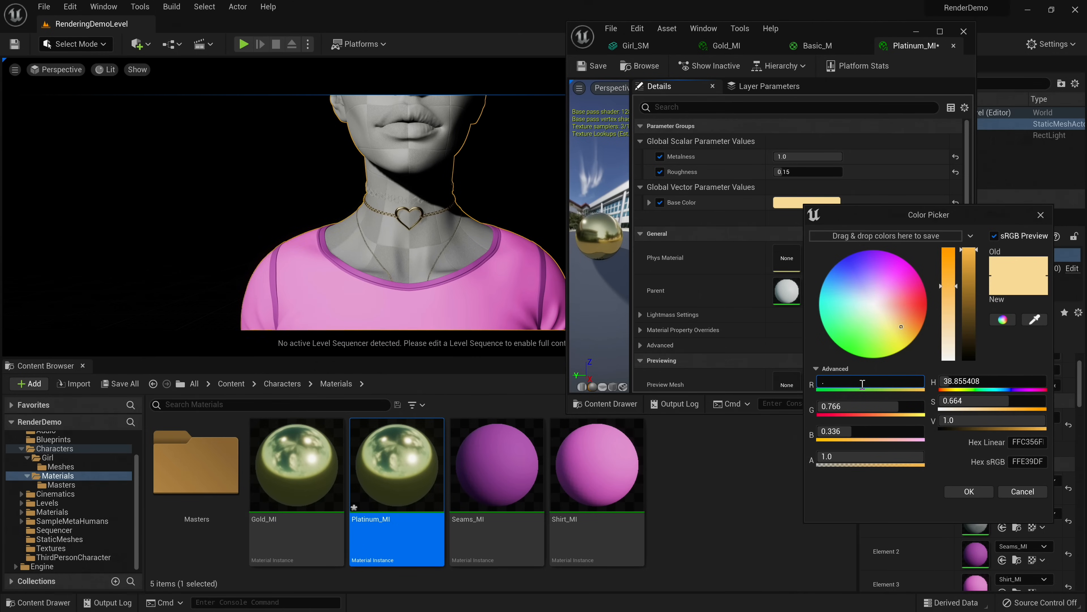
key("Tab")
type("0.62")
key("Tab")
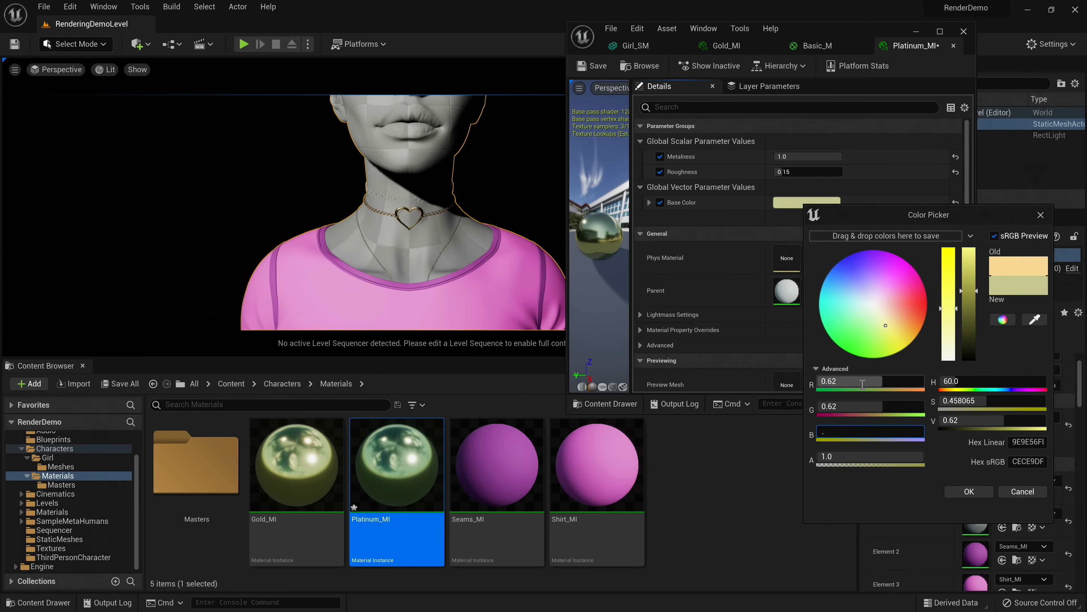
key("Return")
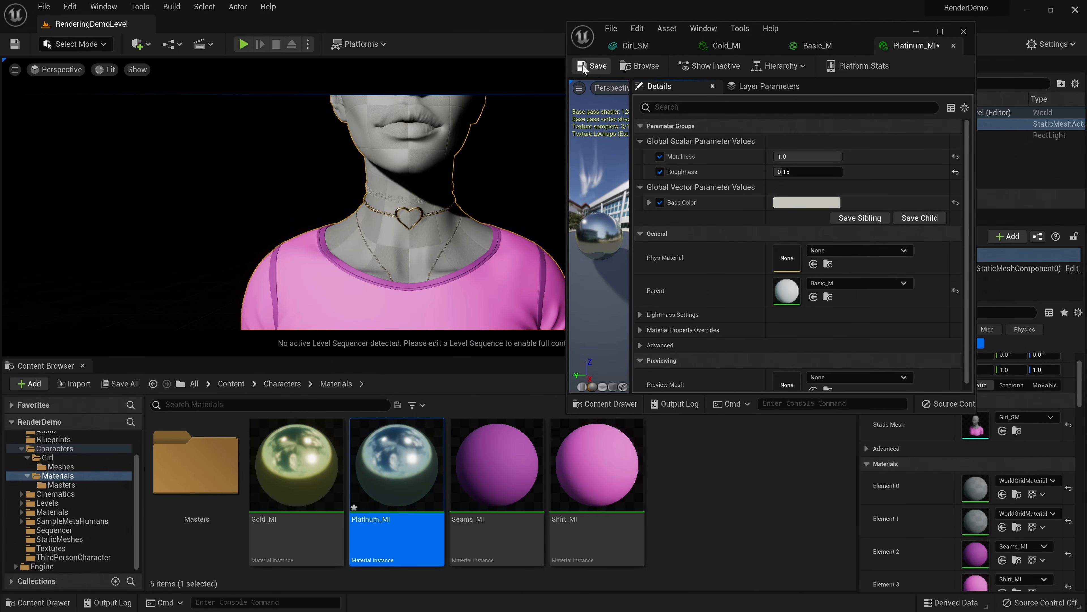
Assign Platinum_MI to the Silver material slot of Girl_SM.
left_click(636, 45)
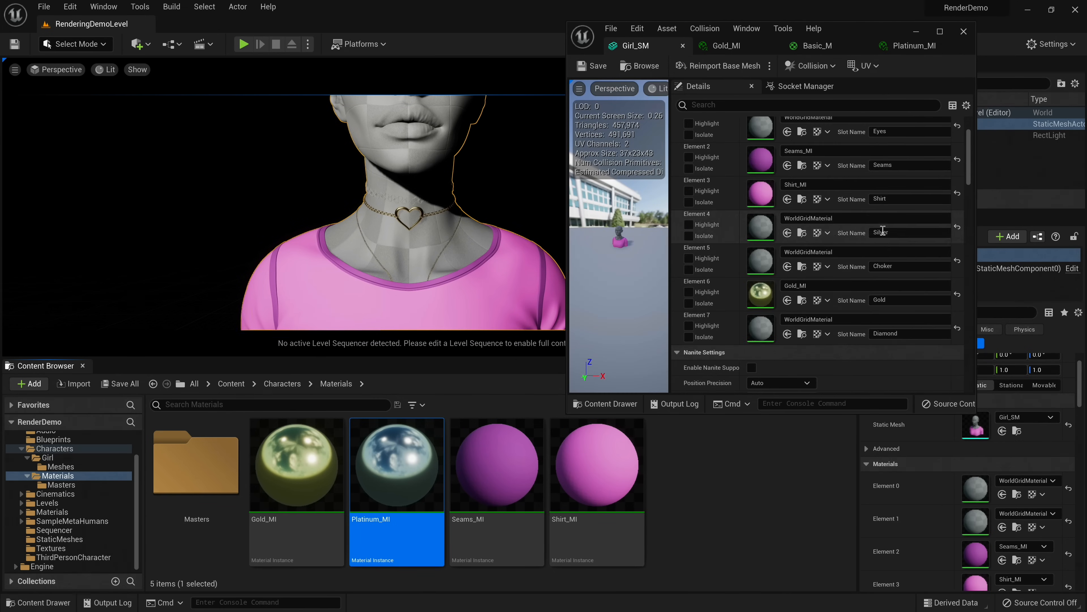
left_click_drag(423, 433, 766, 229)
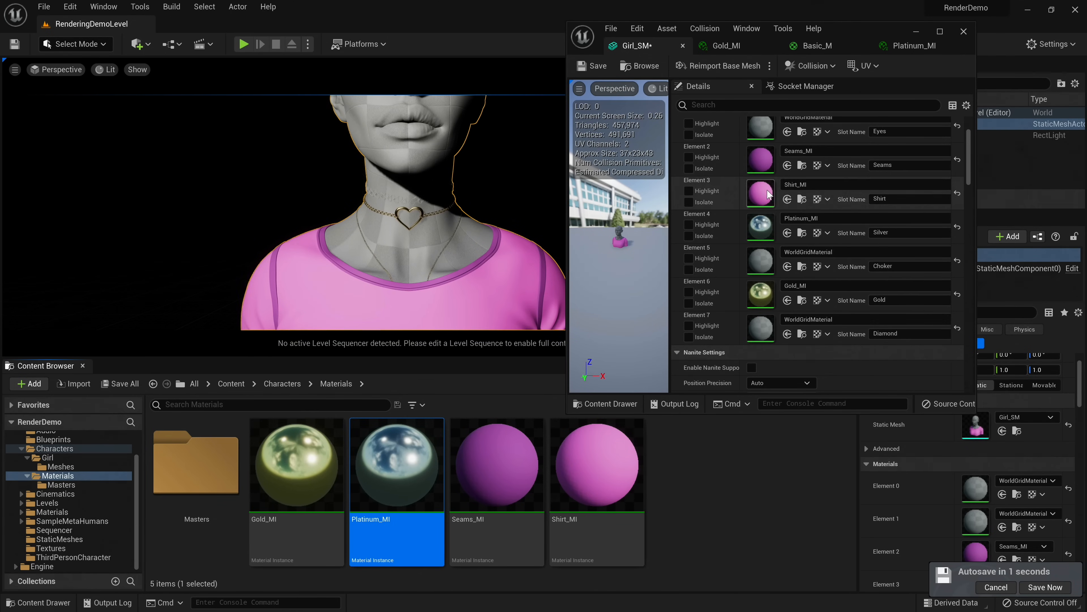
Duplicate Platinum_MI as Plastic_MI and assign it to the Choker material slot of Girl_SM.
left_click(421, 460)
key("ctrl+d")
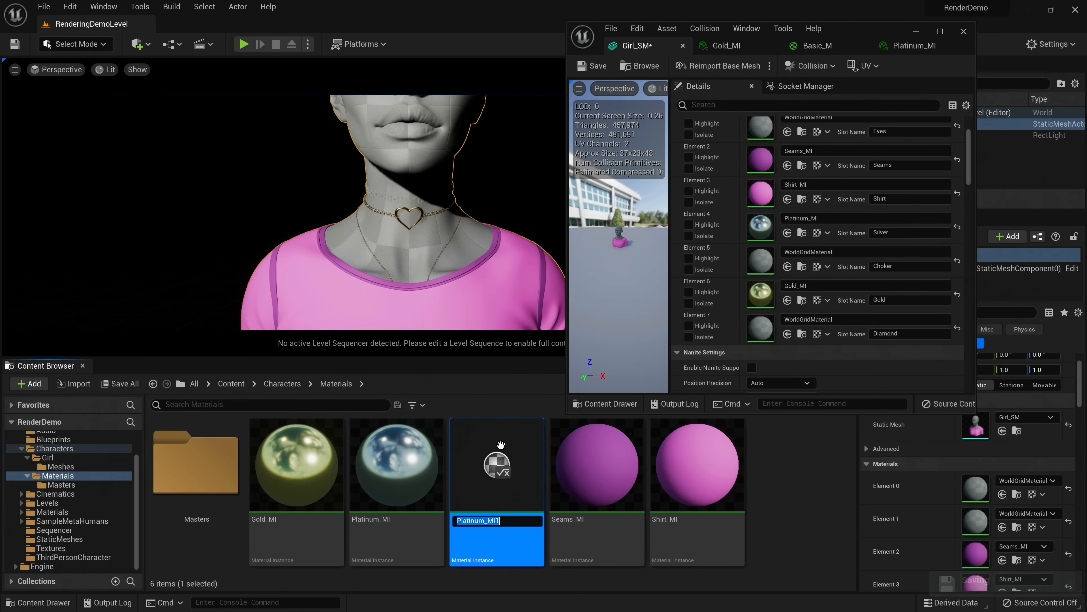
type("Plastic_MI")
key("Return")
left_click_drag(397, 463, 762, 260)
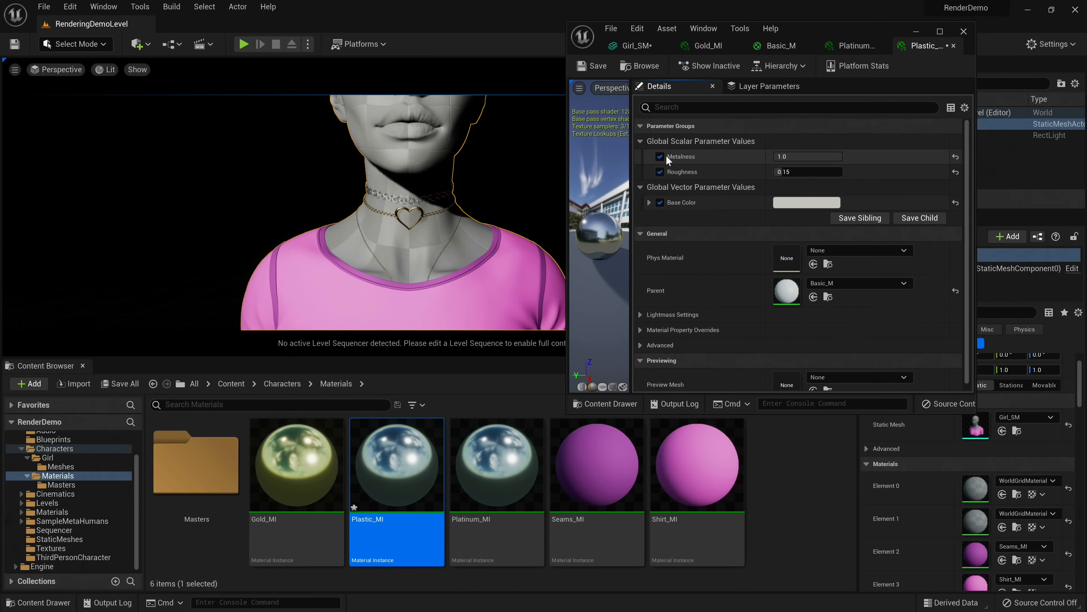
Disable the Metalness override of Plastic_MI and set its Roughness to 0.3.
left_click(661, 156)
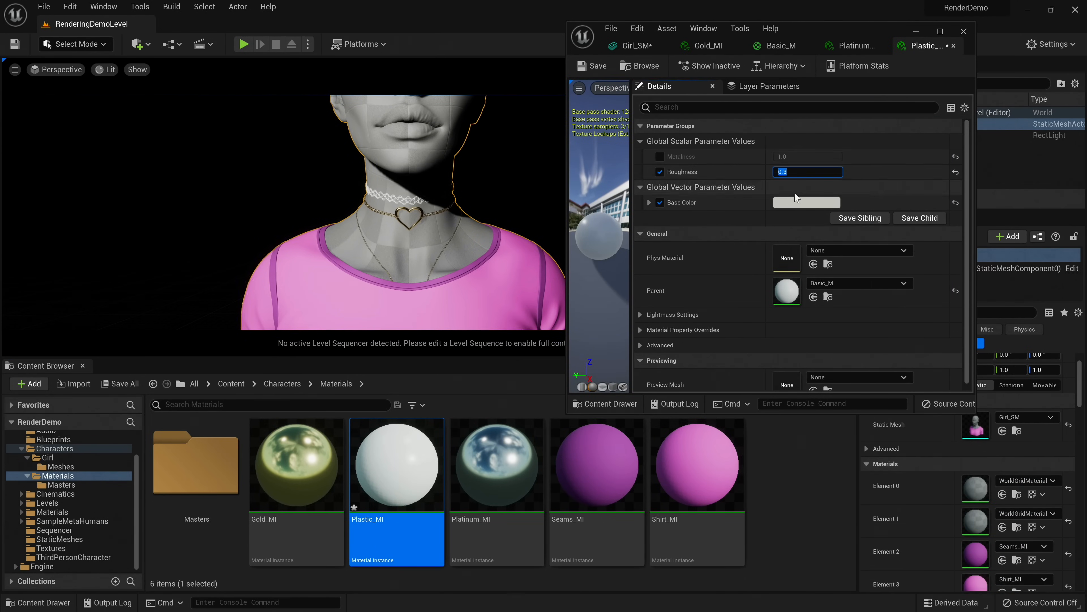
Set the Base Color of Plastic_MI to a near-black grey with a value of 0.02.
left_click(800, 202)
left_click_drag(966, 342, 969, 346)
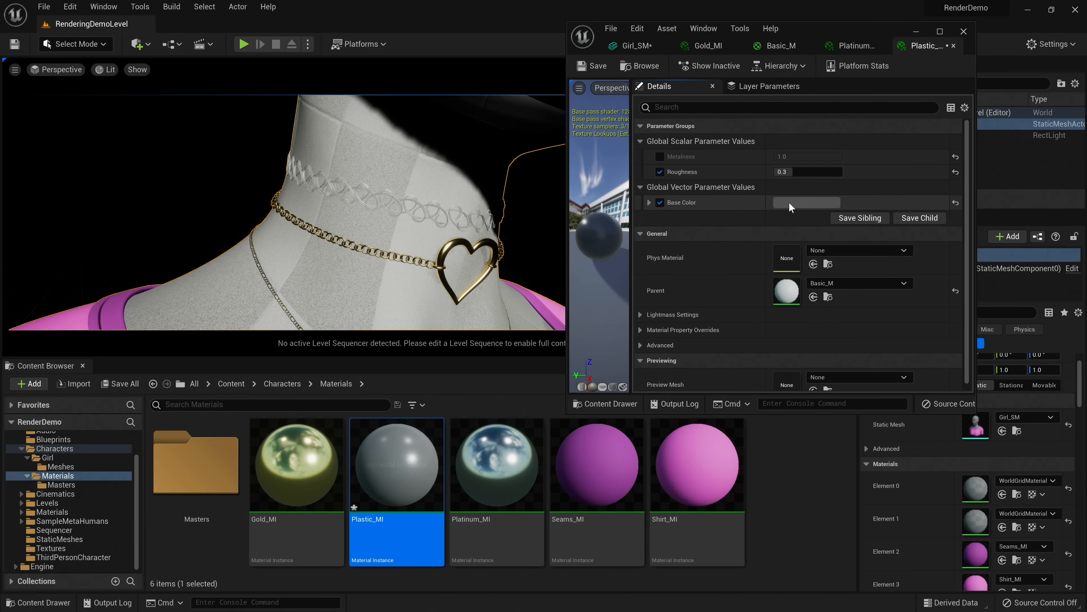
left_click(796, 203)
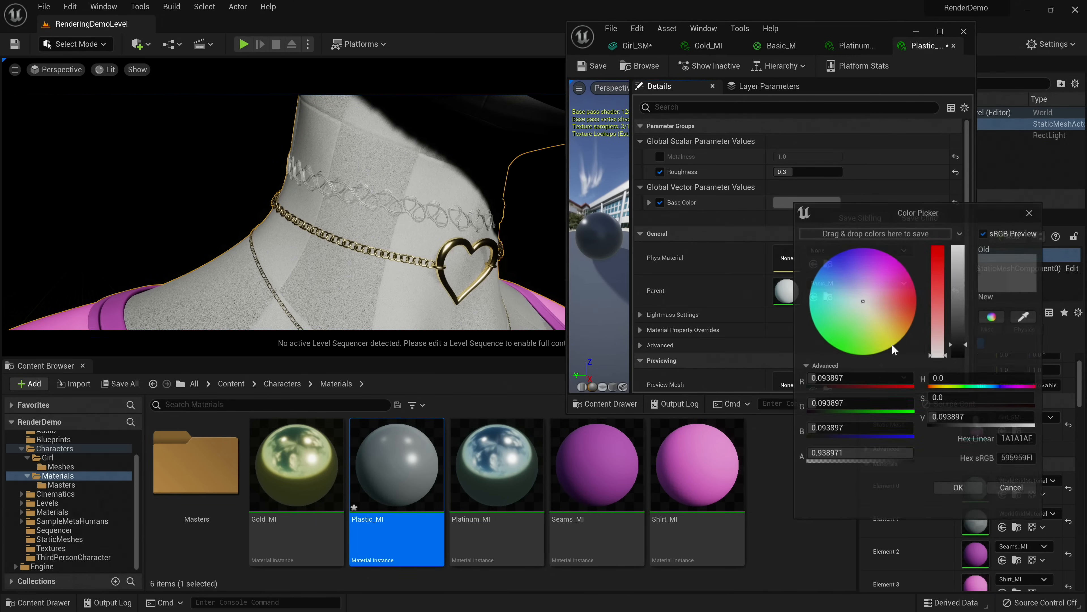
type("0.05")
key("Return")
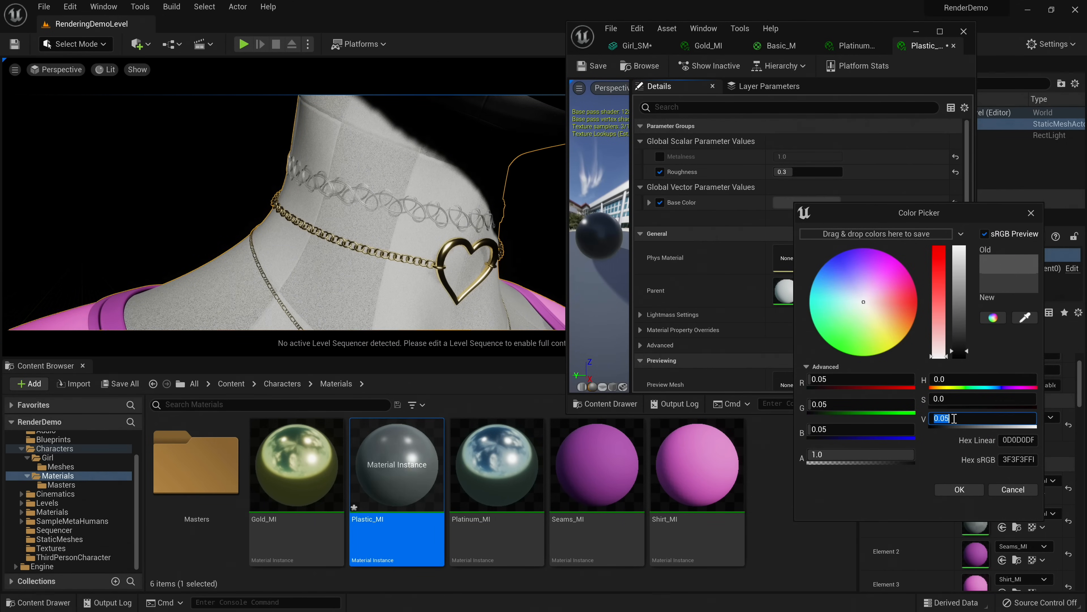
type("0.02")
key("Return")
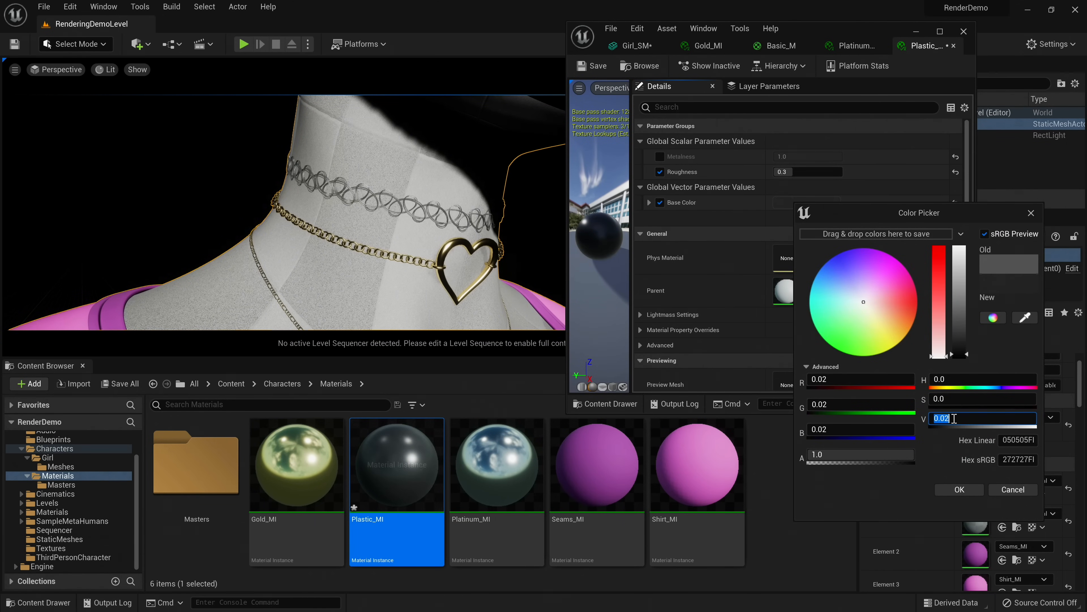
left_click(959, 489)
Set the Roughness of Plastic_MI to 0.2.
left_click_drag(783, 172, 819, 172)
left_click(803, 171)
type(".2")
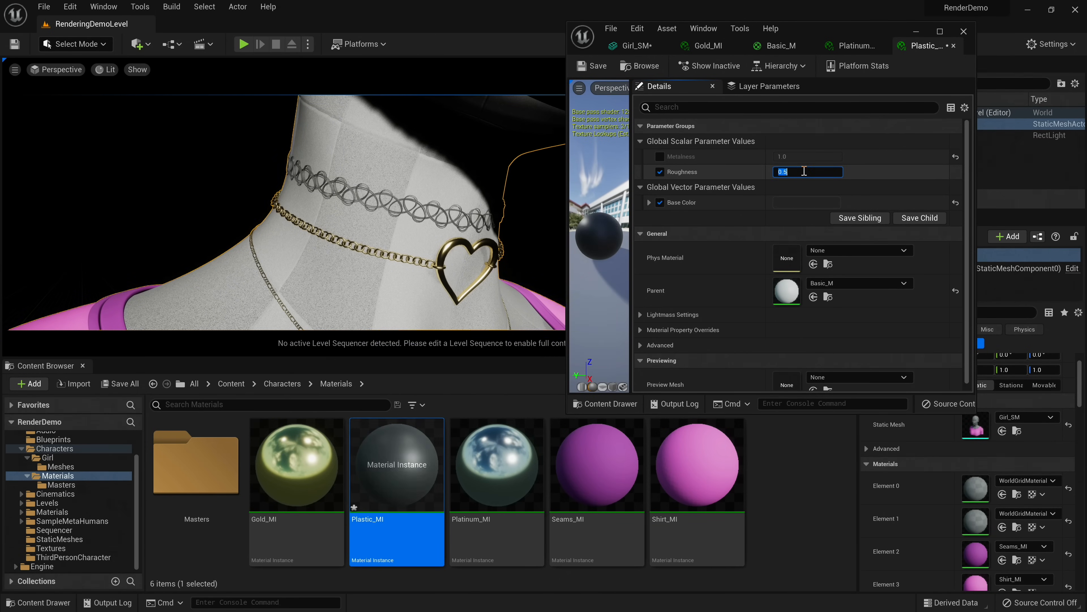
key("Return")
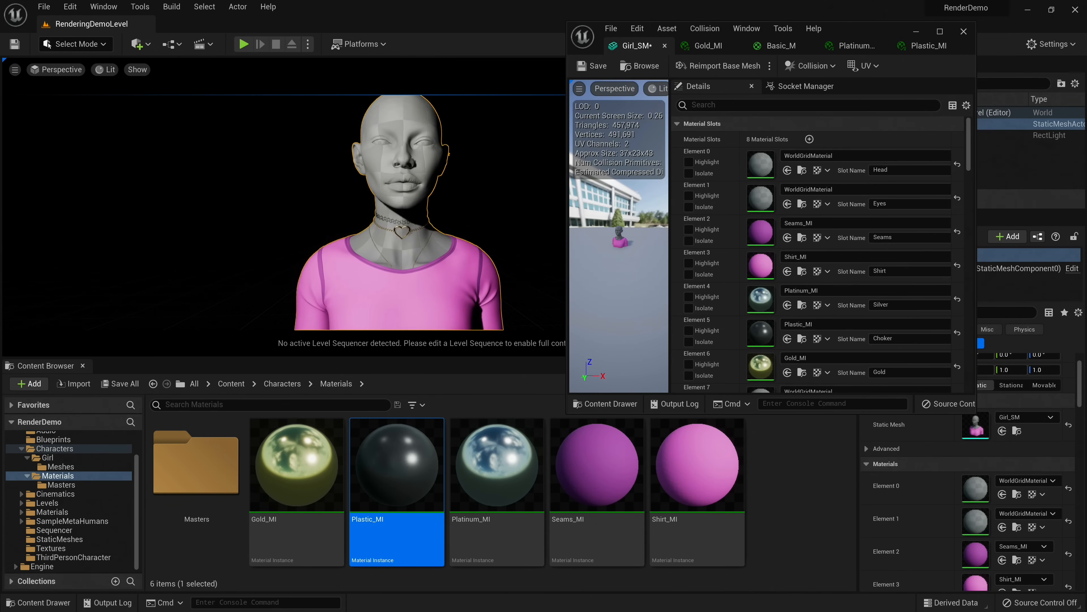
Save Girl_SM, close the asset editor window and enlarge the level viewport over the Content Browser.
scroll(405, 210, "down", 3)
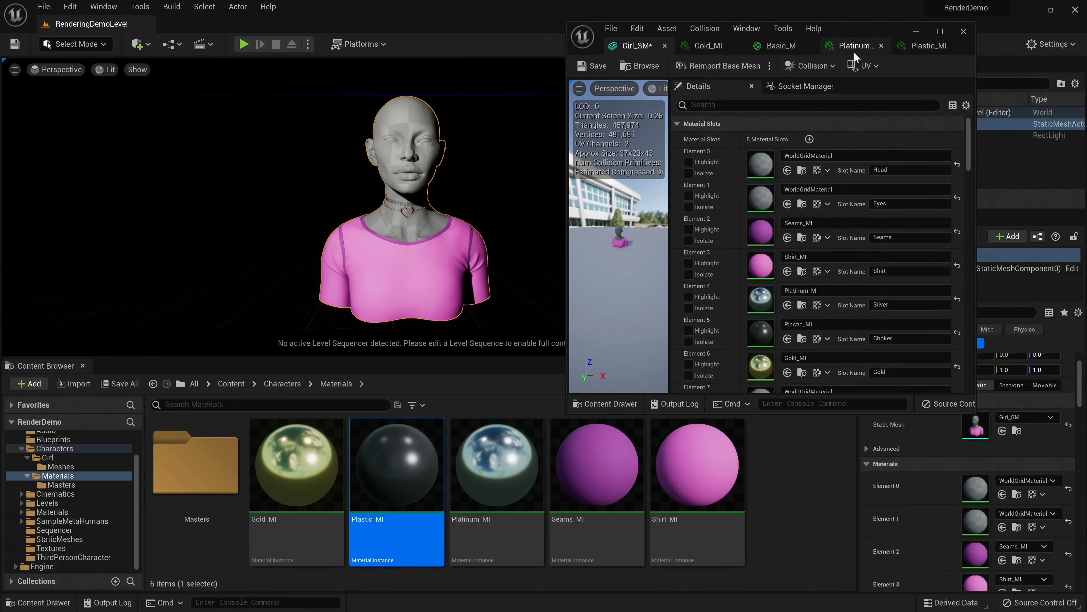
left_click(595, 65)
left_click(964, 31)
right_click_drag(465, 344, 457, 341)
scroll(466, 344, "down", 2)
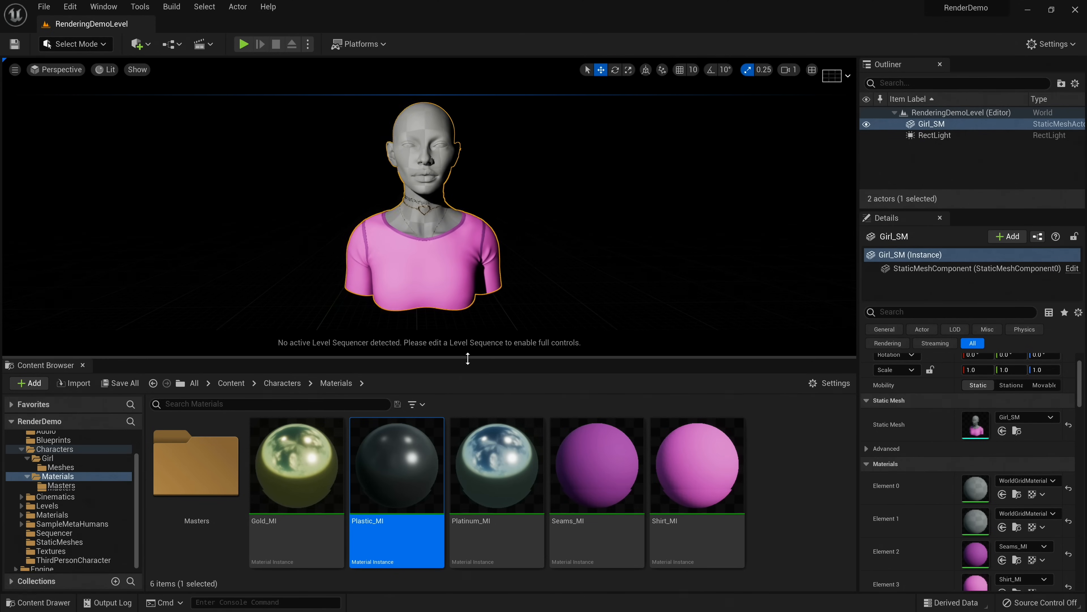
left_click_drag(467, 359, 467, 439)
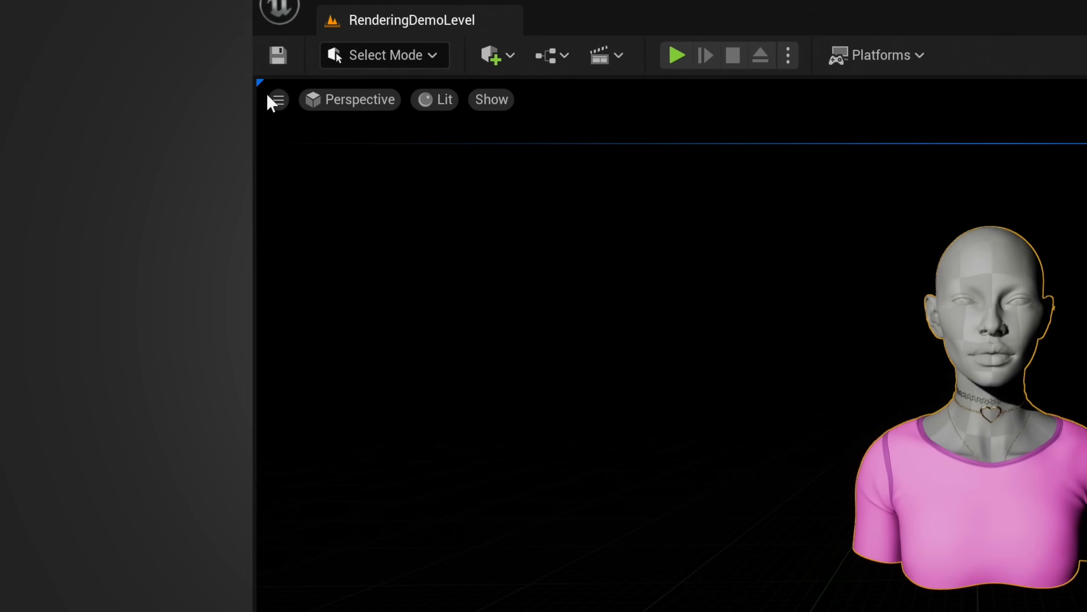
Set the level viewport's horizontal Field of View to 50.
left_click(14, 69)
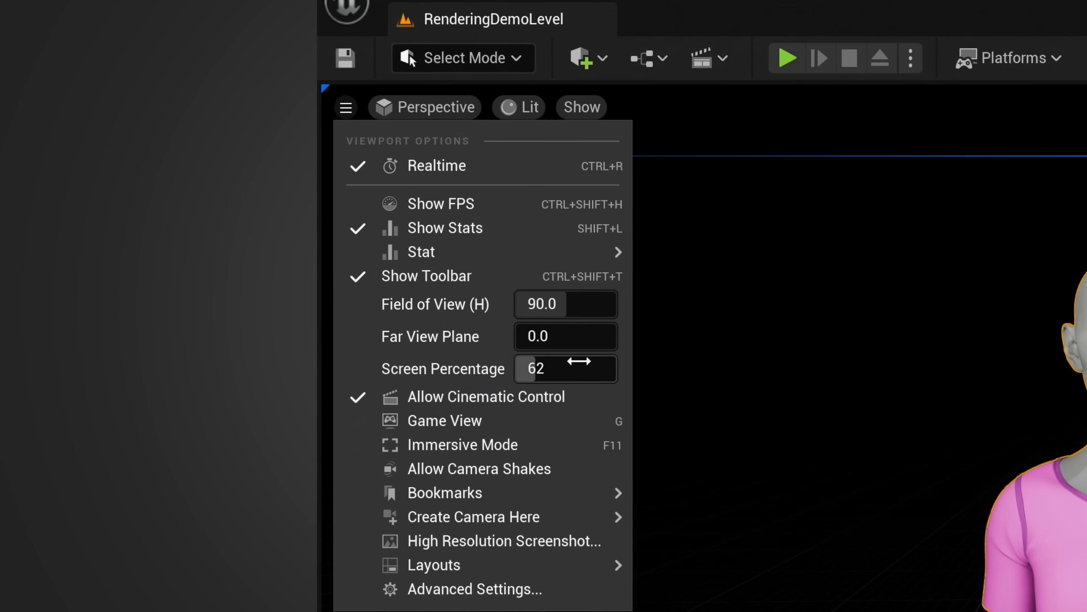
left_click(565, 303)
type("5")
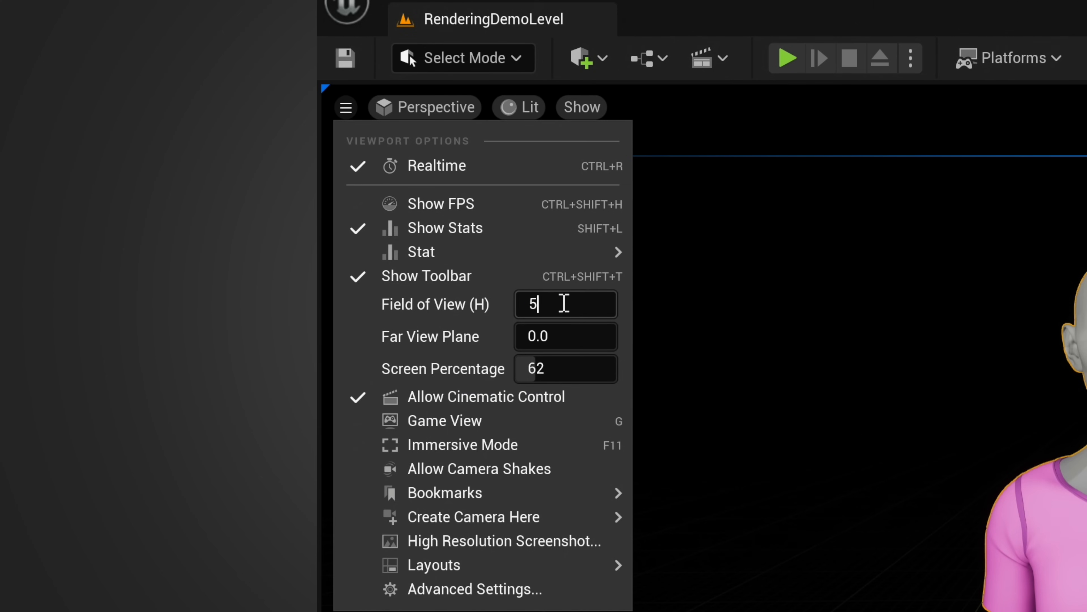
type("0")
key("Return")
key("Escape")
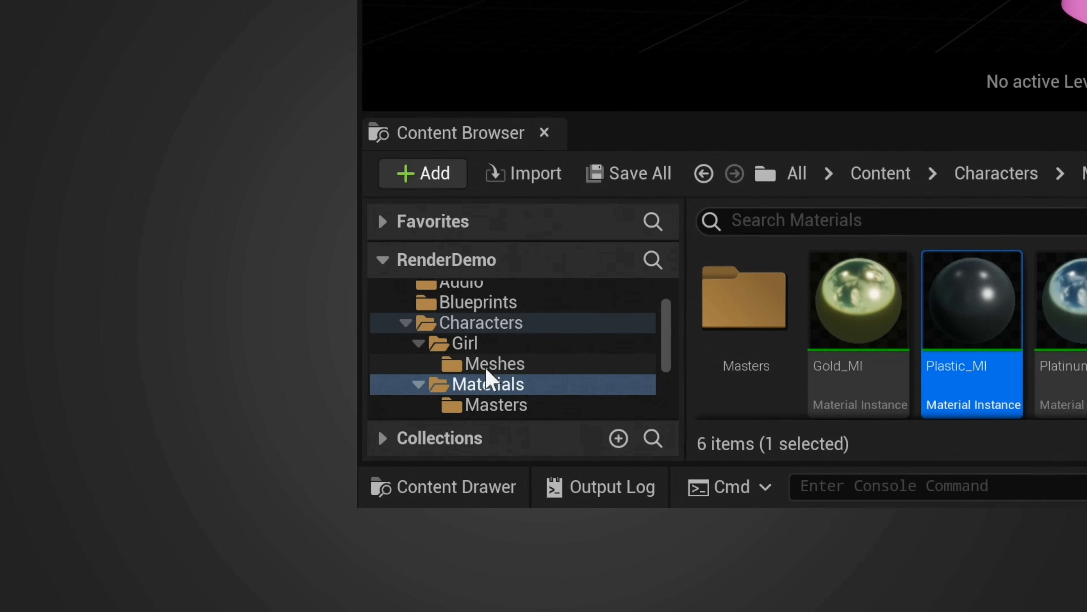
Create a Textures folder inside Characters/Girl and open it.
left_click(568, 342)
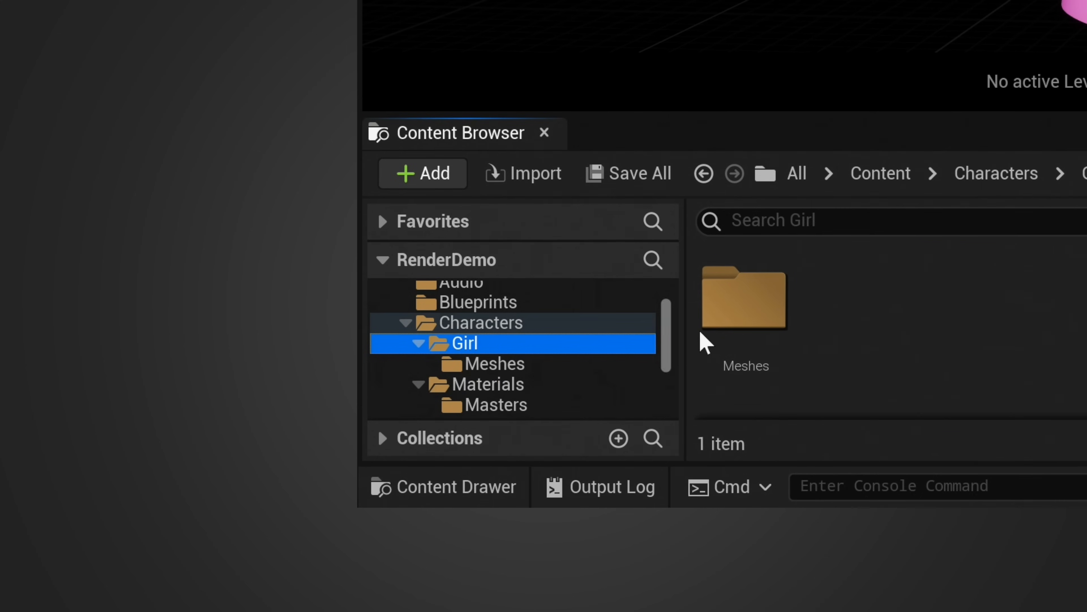
right_click(947, 294)
left_click(319, 172)
type("Textures")
key("Return")
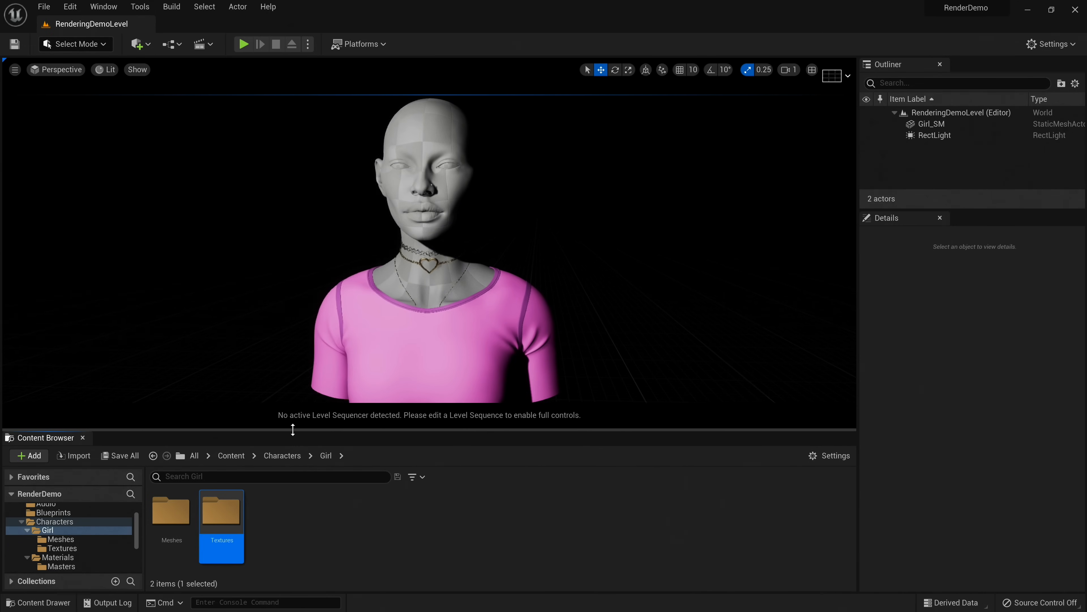
double_click(241, 514)
Import Girl_Demo_Spec, Girl_UE_Girl_BC, Girl_UE_Girl_PBR and Girl_UE_Girl_N from the UE Demo folder into Textures and save everything.
key("alt+Tab")
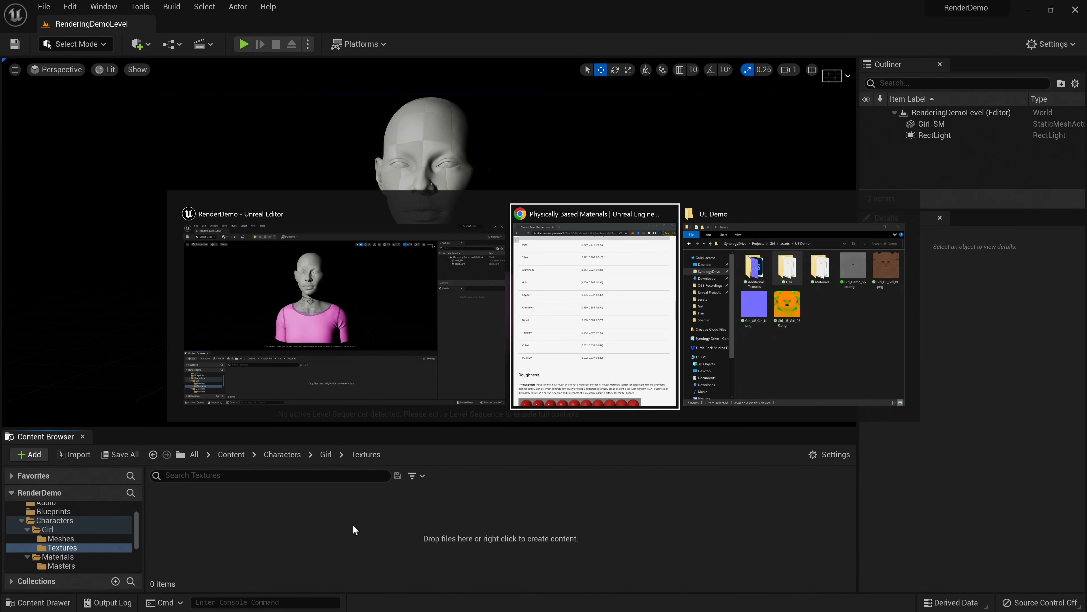
left_click(696, 322)
left_click(684, 168)
left_click(619, 172, "ctrl")
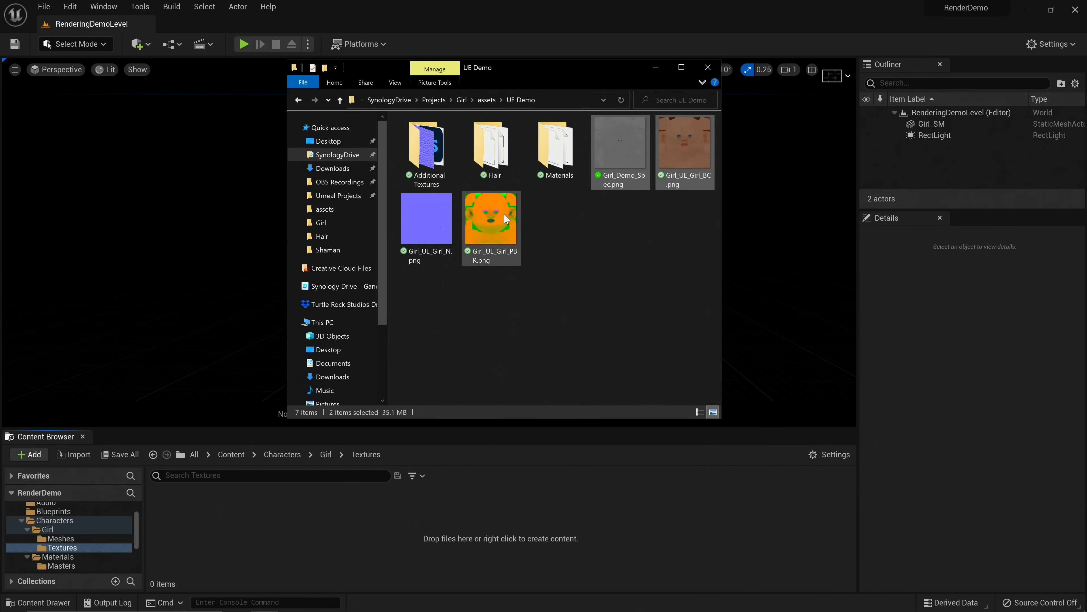
left_click(501, 219, "ctrl")
left_click(446, 246, "ctrl")
left_click_drag(494, 231, 426, 508)
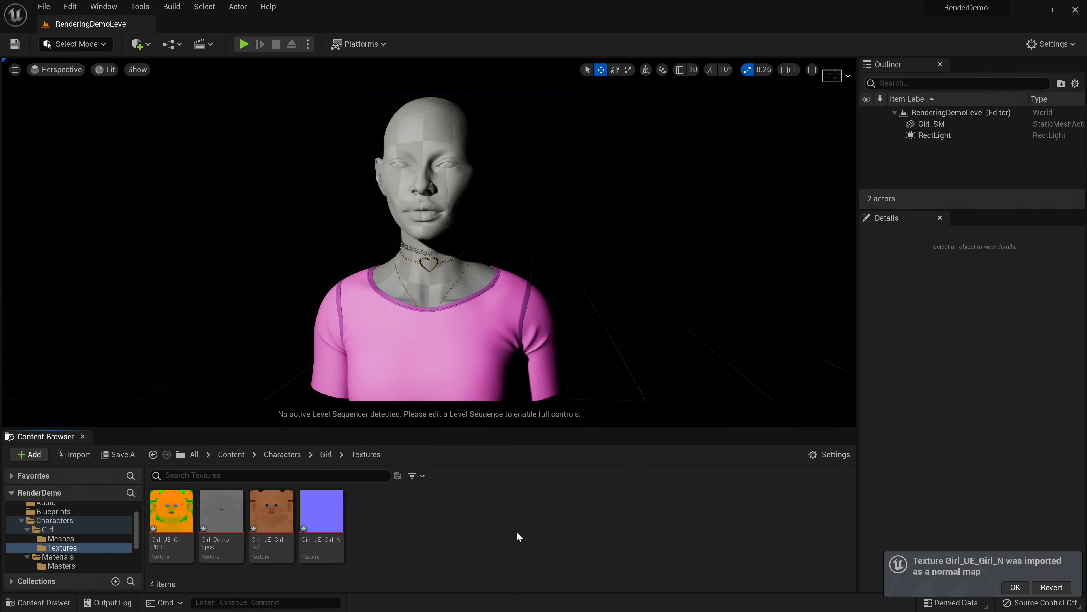
key("ctrl+shift+s")
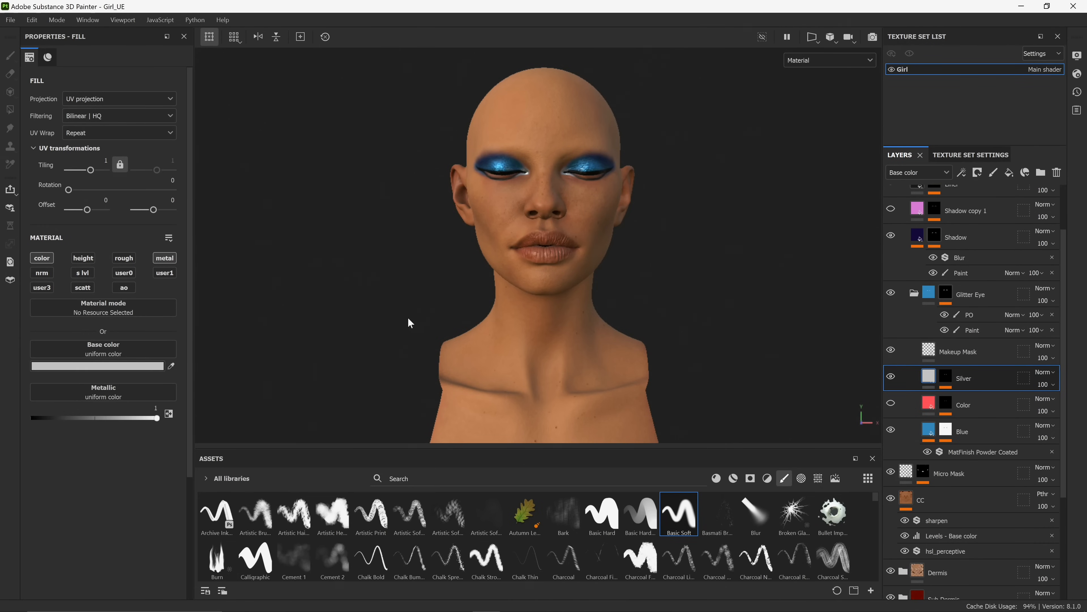
In Substance 3D Painter, collapse the Makeup layer folder and view the texture export settings of the Girl texture set.
scroll(977, 291, "up", 3)
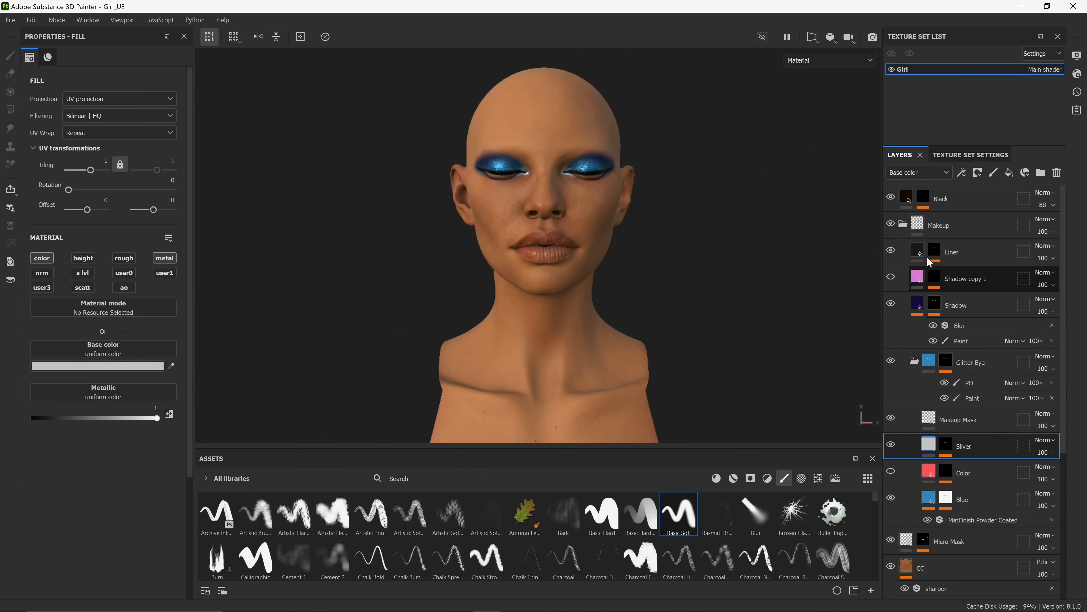
left_click(903, 224)
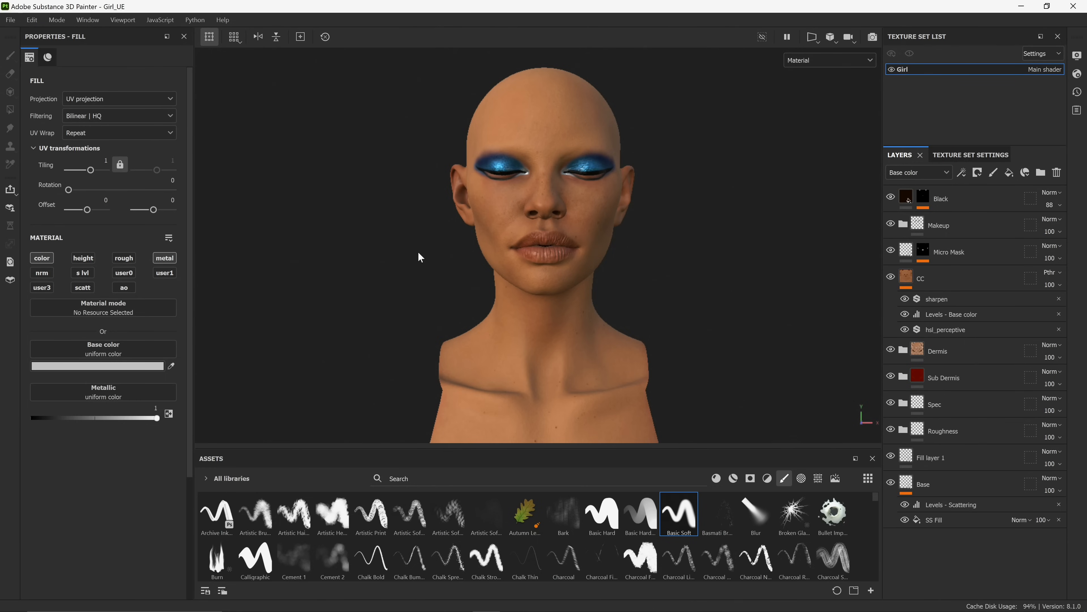
key("ctrl+shift+e")
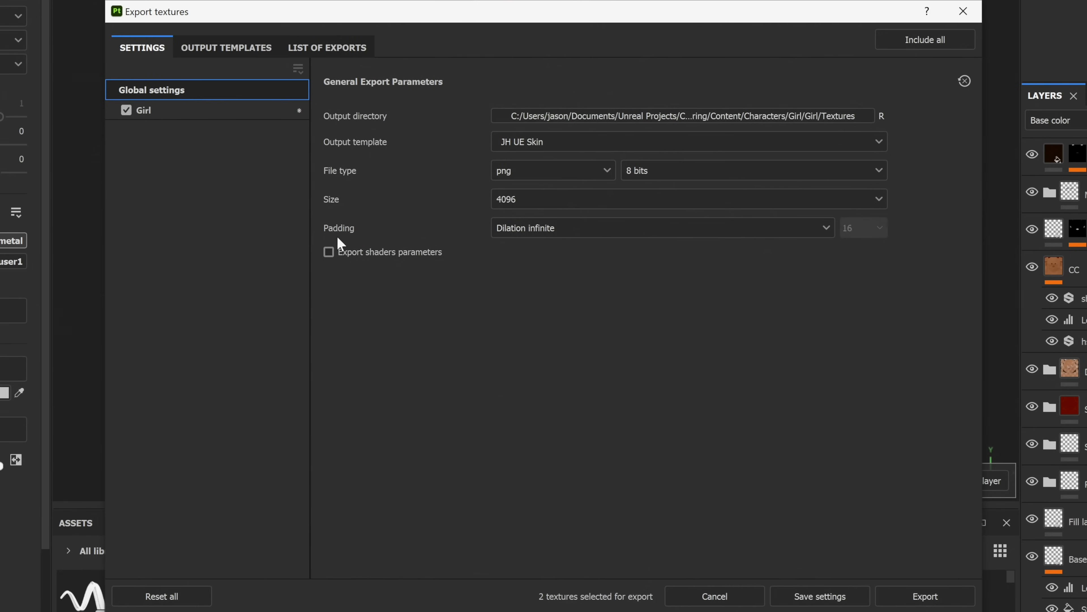
left_click(223, 112)
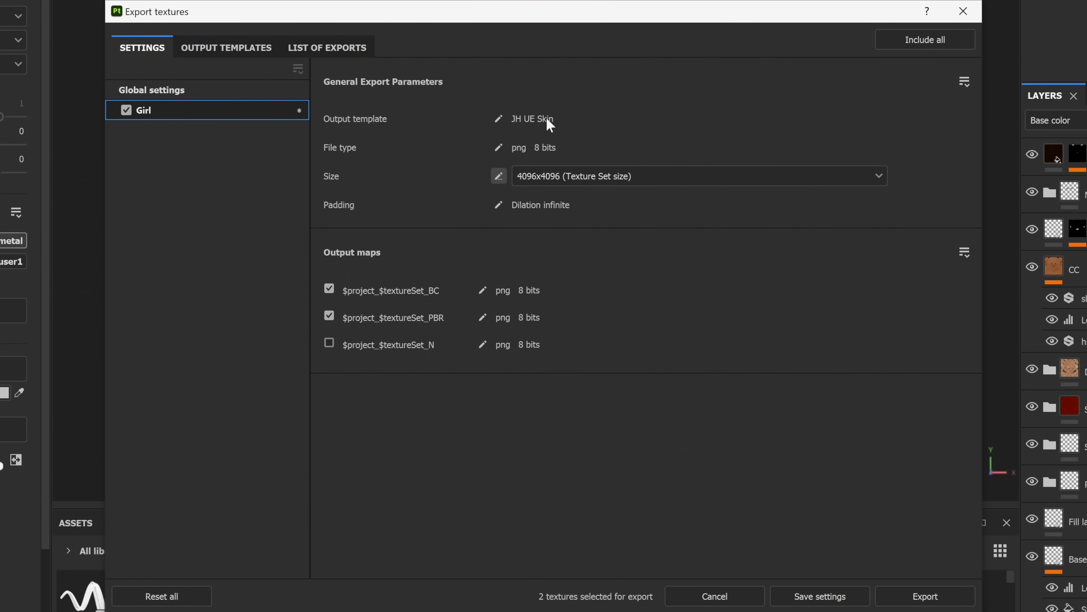
Examine the channel packing of the BC, PBR and N maps in the JH UE Skin output template, and close the export dialog.
left_click(253, 48)
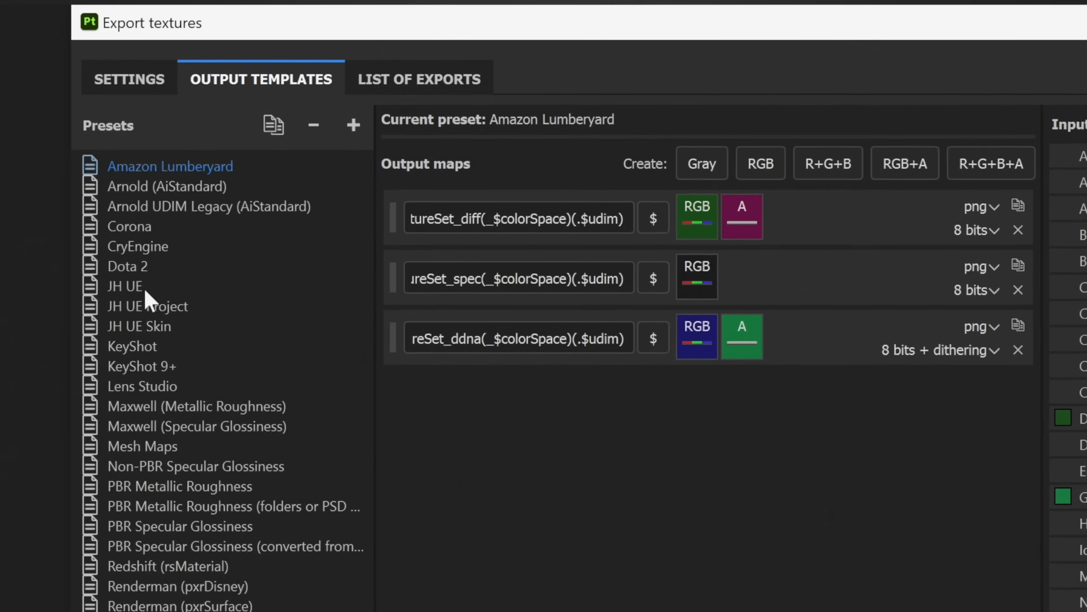
left_click(145, 205)
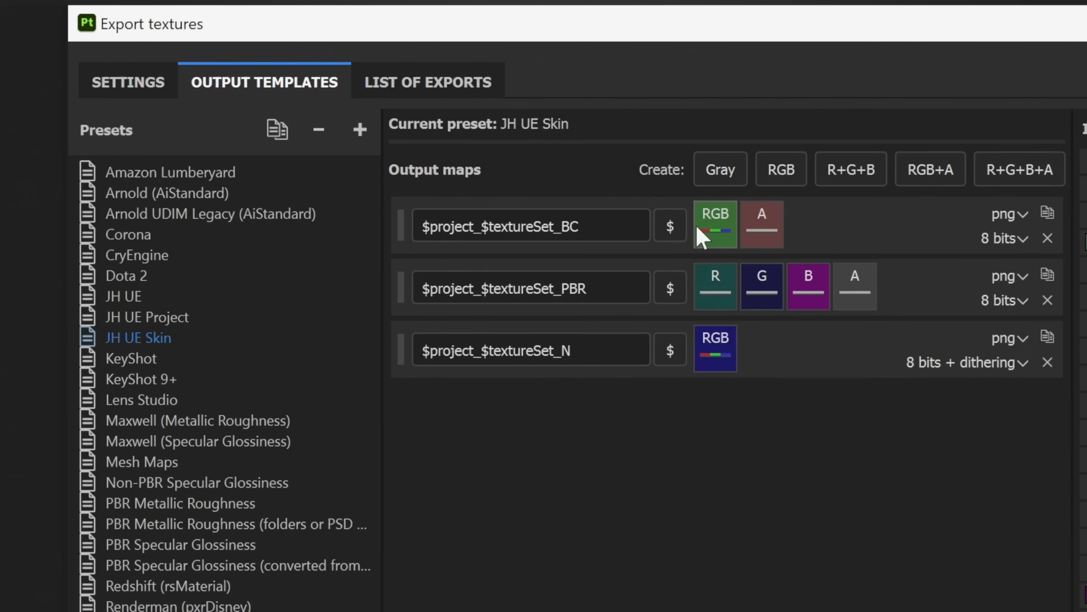
left_click(558, 235)
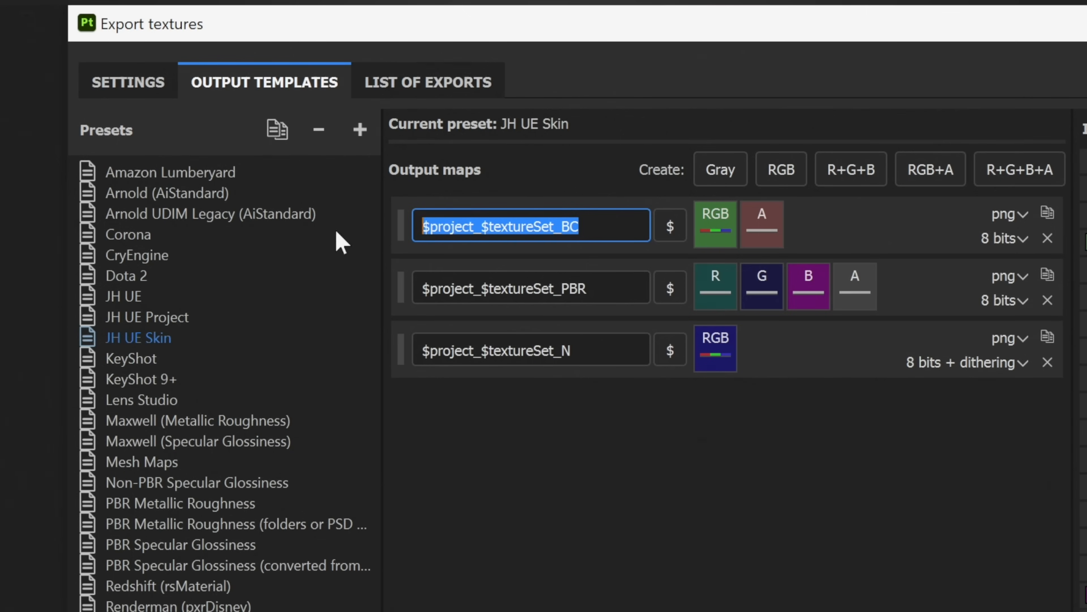
left_click(633, 290)
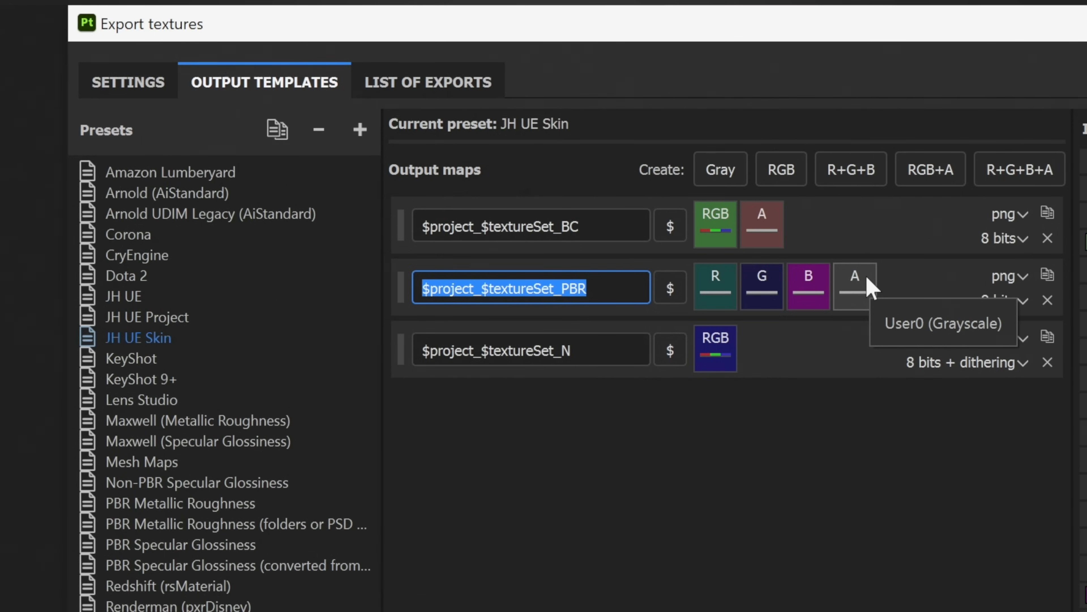
left_click(617, 358)
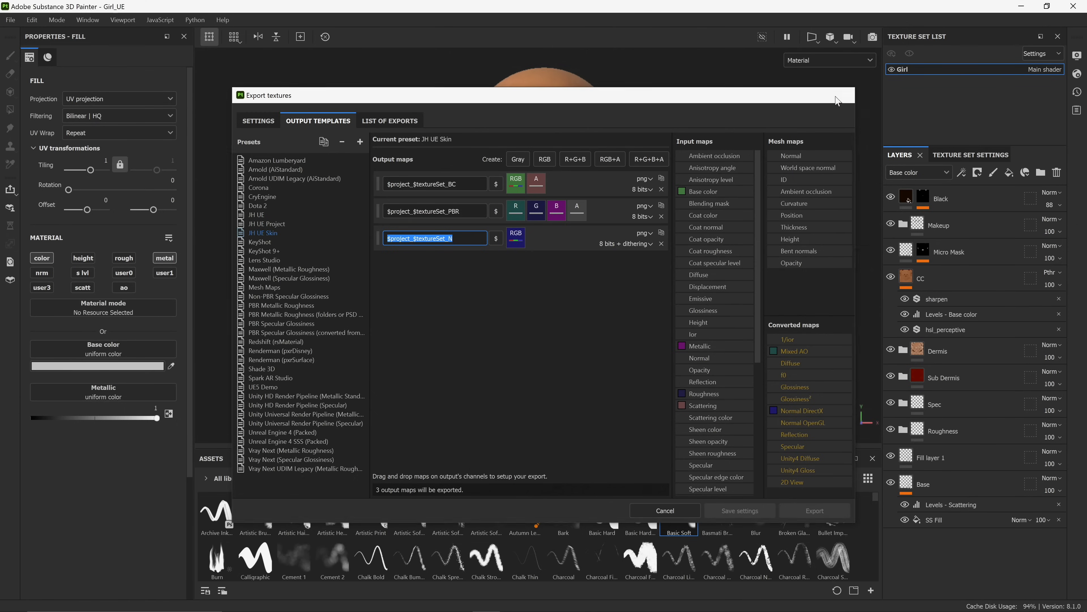
left_click(843, 97)
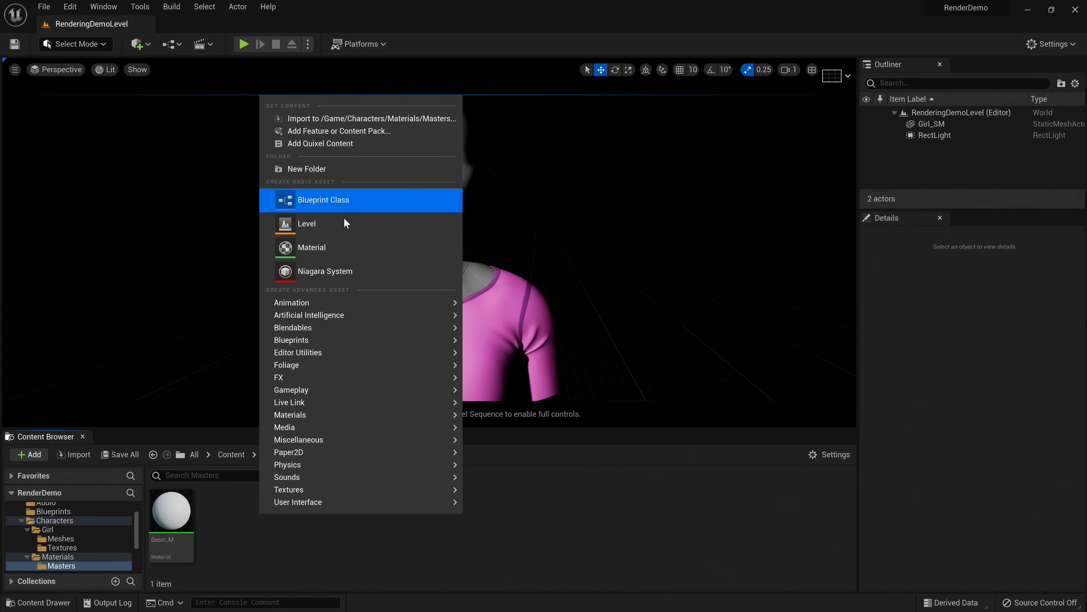
Create a material named Skin_M in the Masters folder and set its Shading Model to Subsurface Profile.
left_click(347, 247)
type("Skin_M")
key("Return")
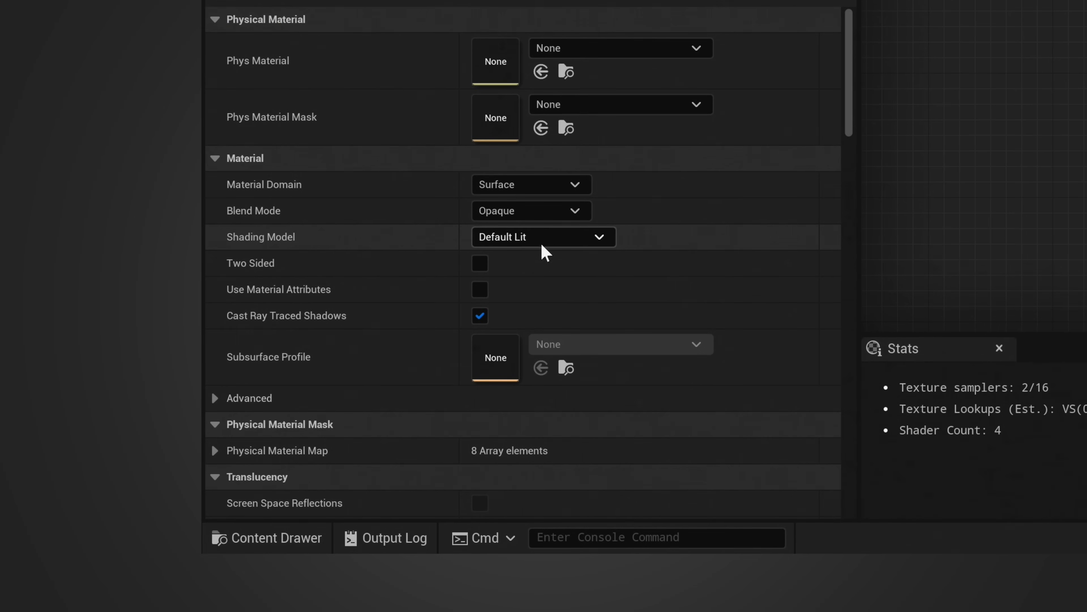
left_click(600, 241)
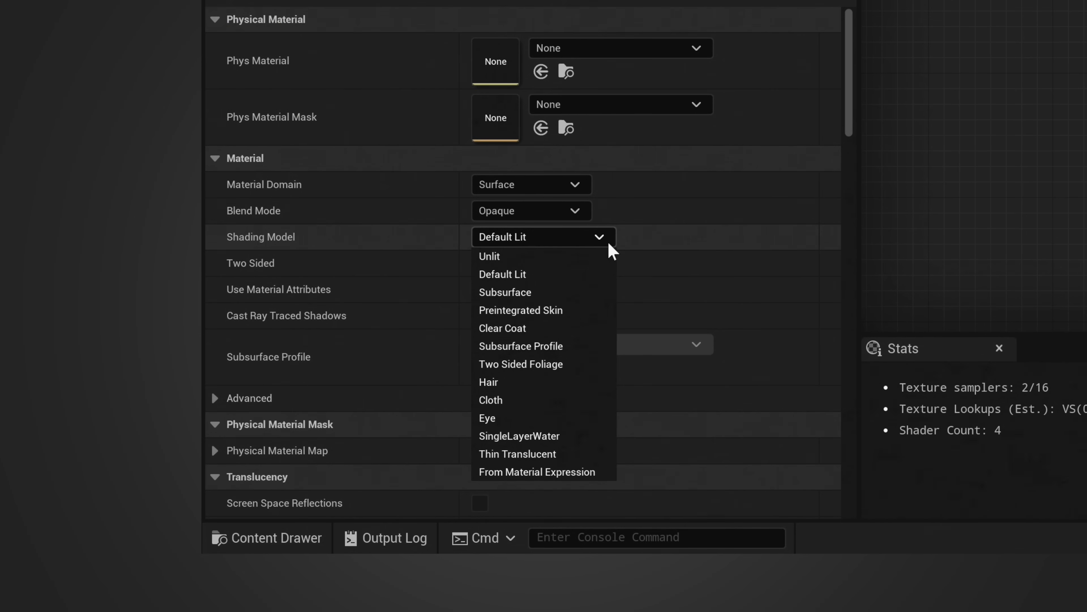
left_click(565, 350)
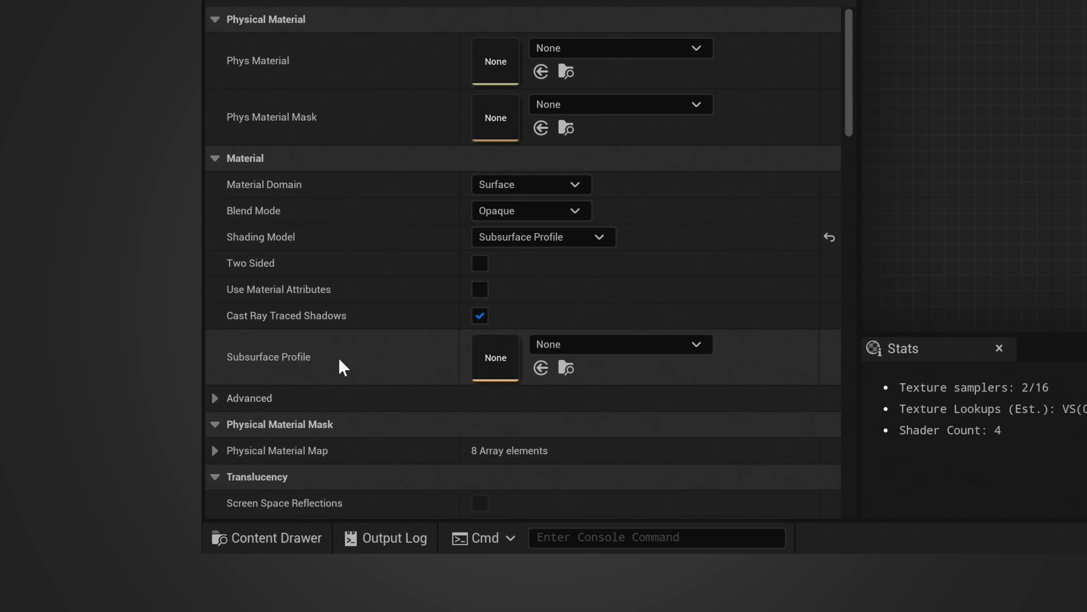
Create a subsurface profile named Girl_SSP in Characters/Materials as Skin_M's Subsurface Profile, and review the profile's settings.
left_click(612, 344)
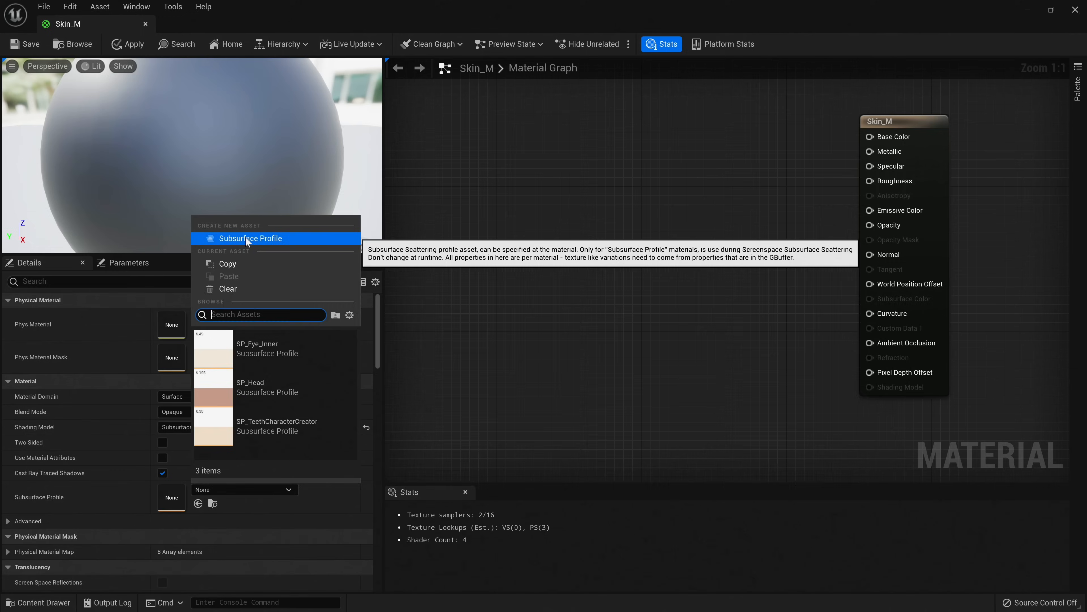
left_click(625, 152)
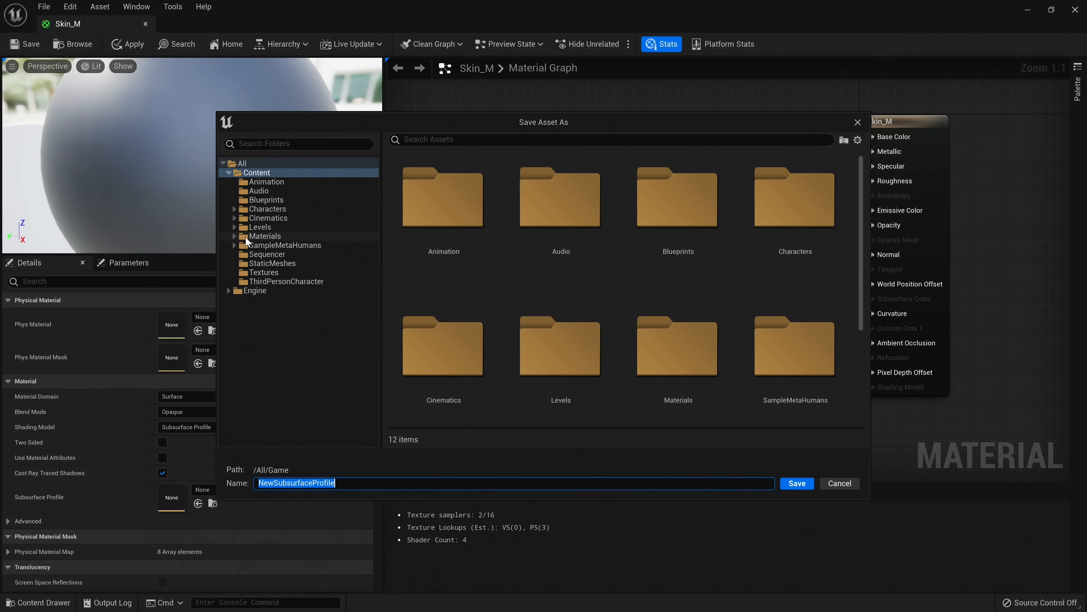
double_click(268, 209)
left_click(271, 227)
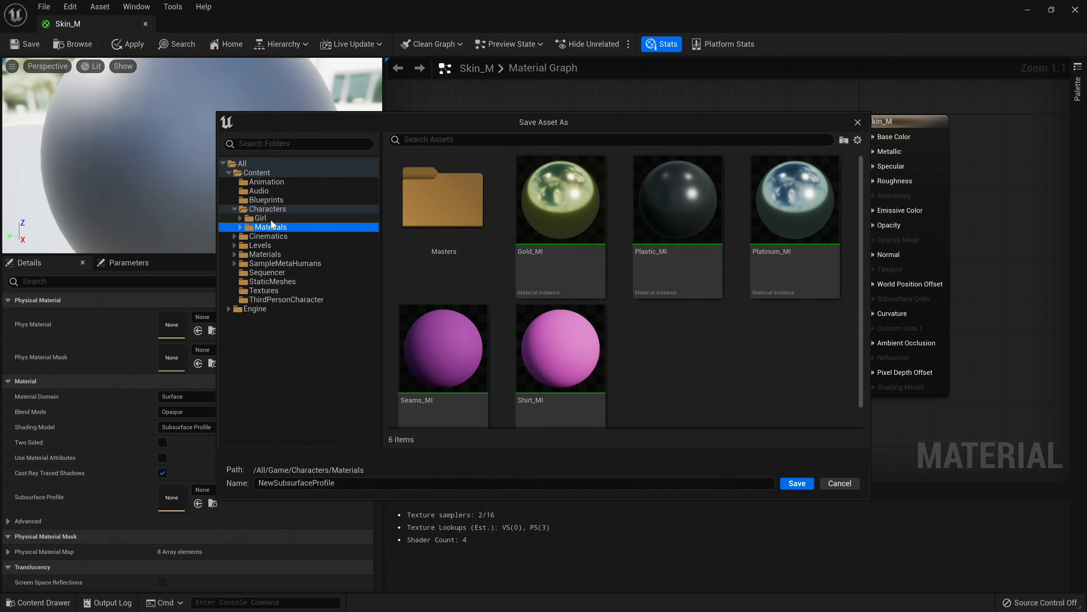
type("Girl_SSP")
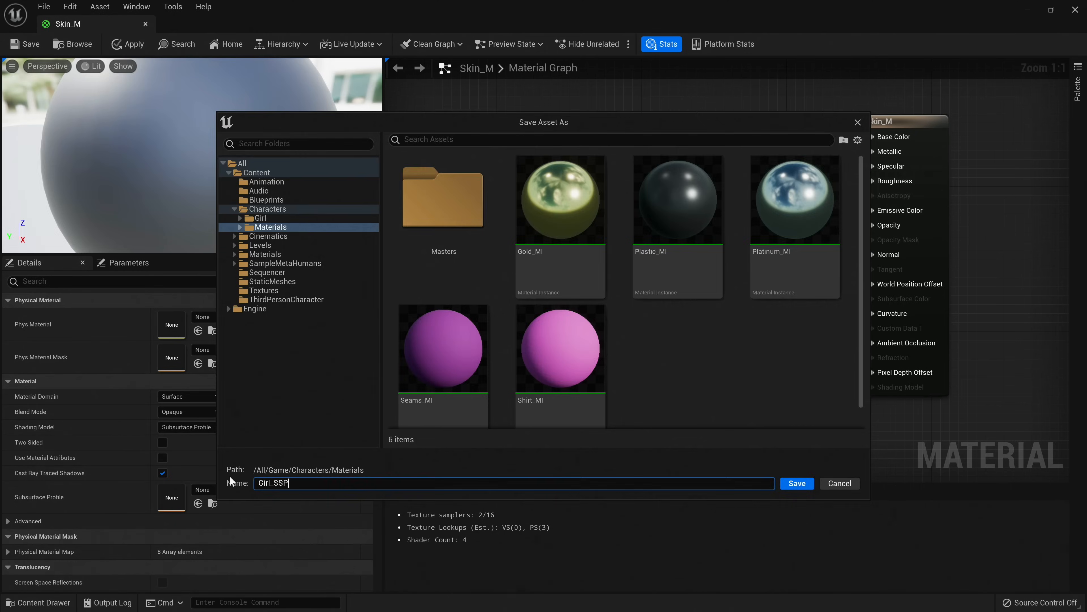
key("Return")
double_click(175, 499)
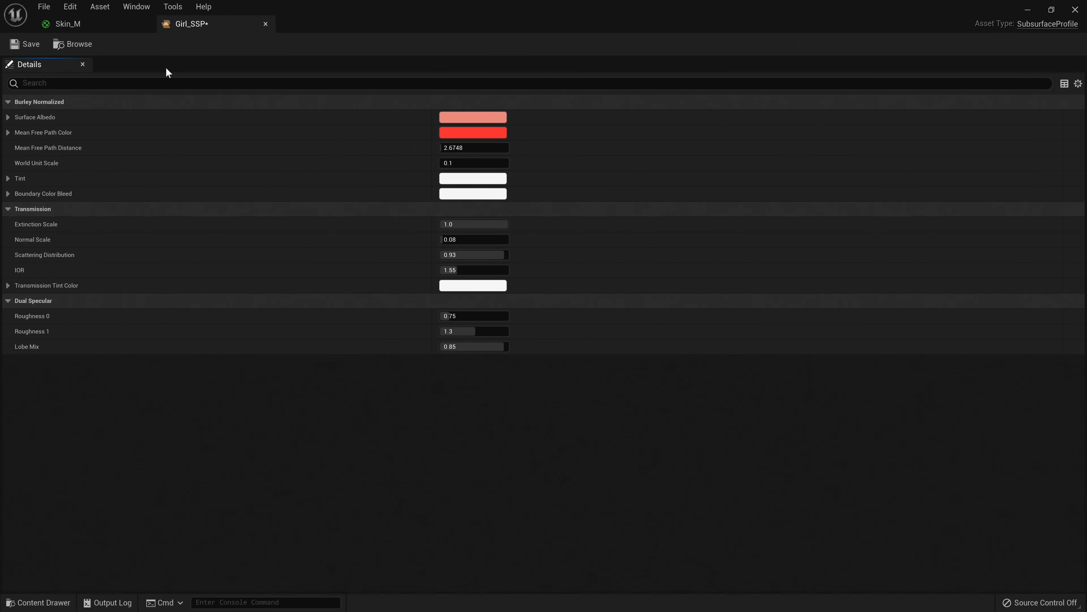
left_click(265, 23)
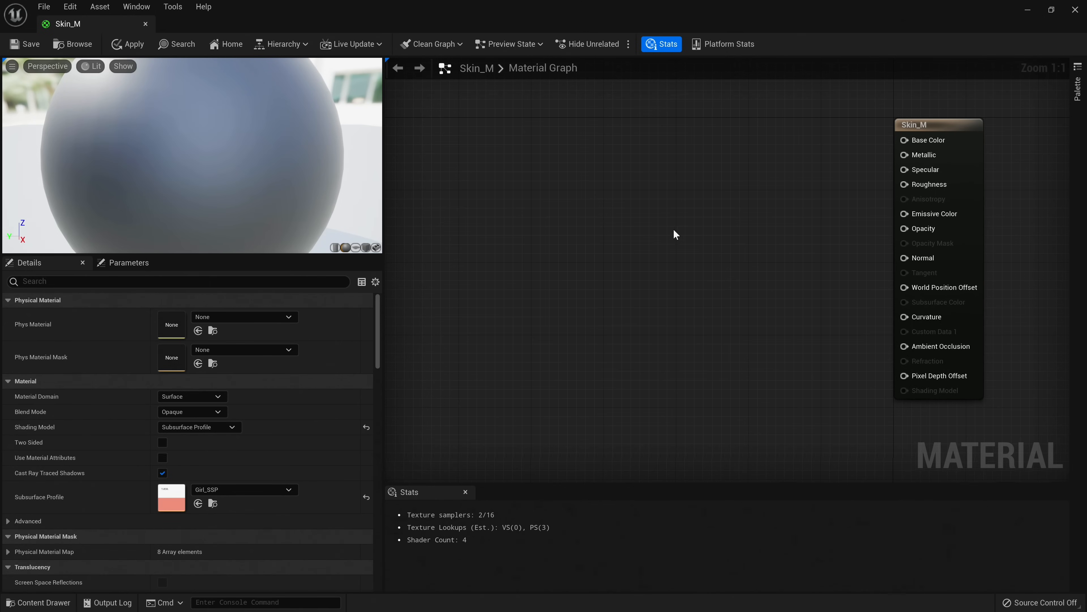
Add a constant with value 0.4 to the Skin_M graph, connect it to Specular and place it beside the material node.
right_click_drag(675, 231, 638, 227)
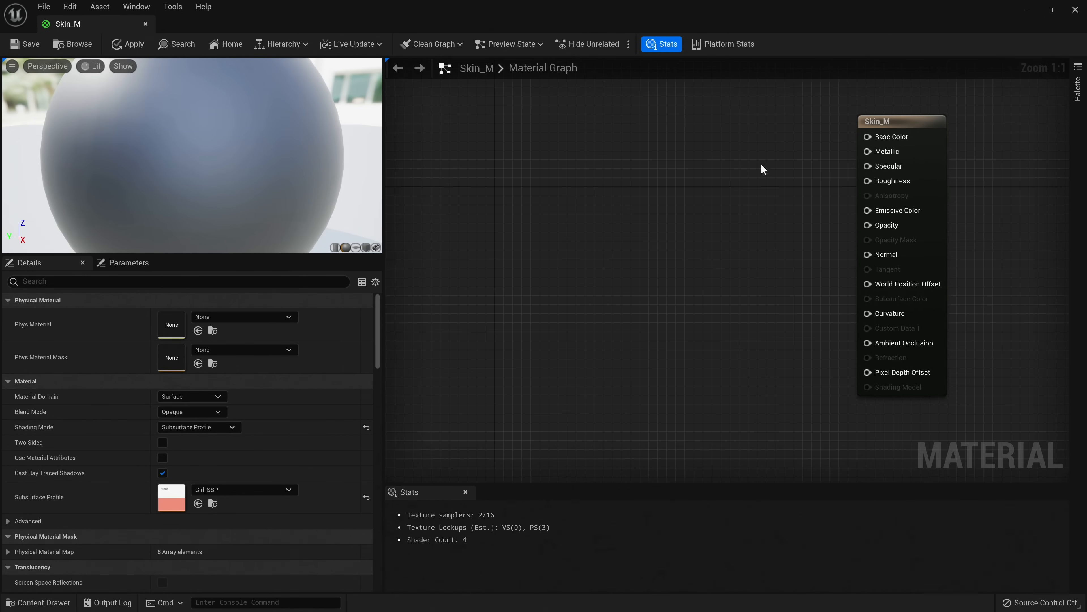
left_click(728, 161)
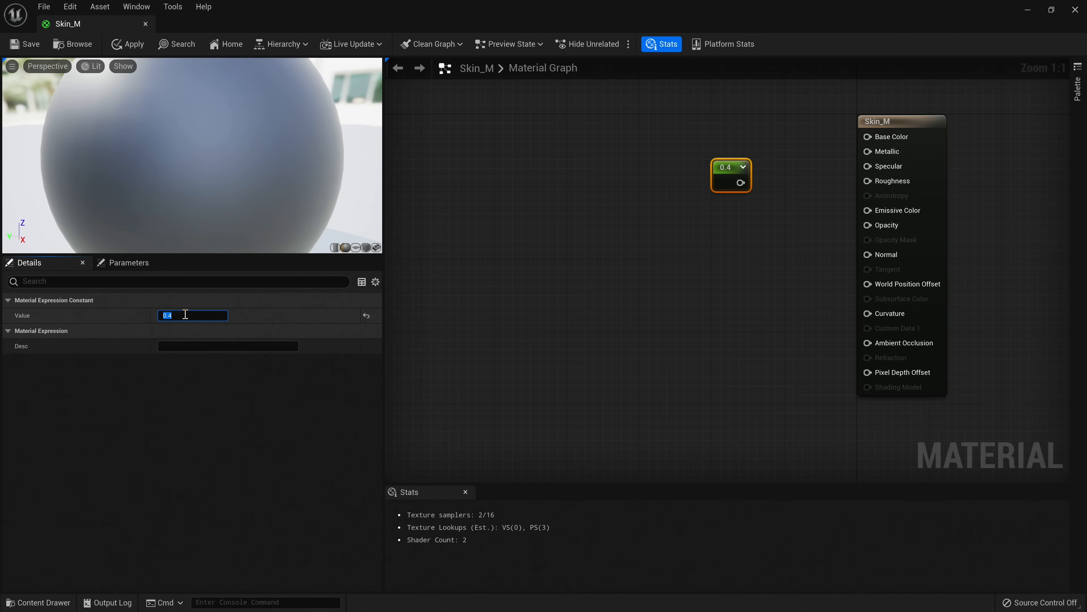
mouse_move(744, 181)
left_mouse_down()
mouse_move(865, 167)
mouse_move(746, 174)
left_mouse_up()
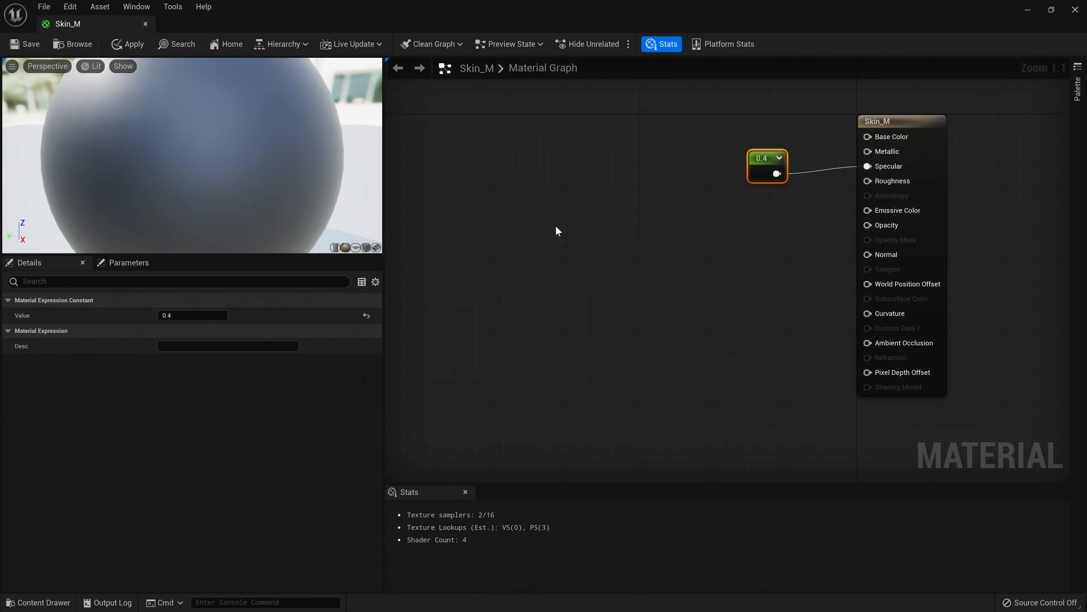
right_click_drag(709, 217, 673, 214)
left_click(629, 226)
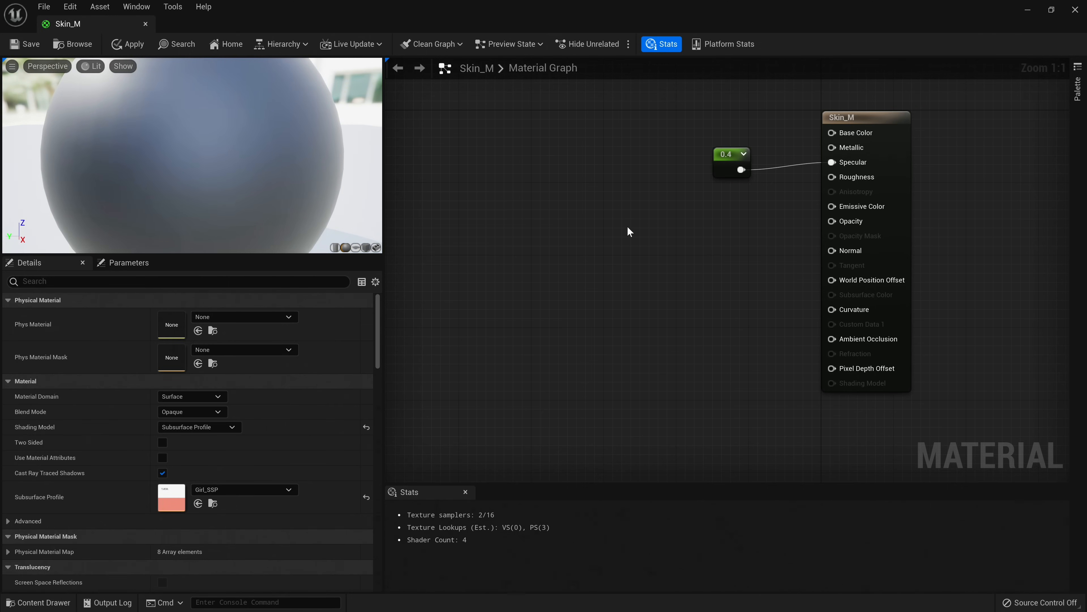
left_click_drag(724, 168, 761, 168)
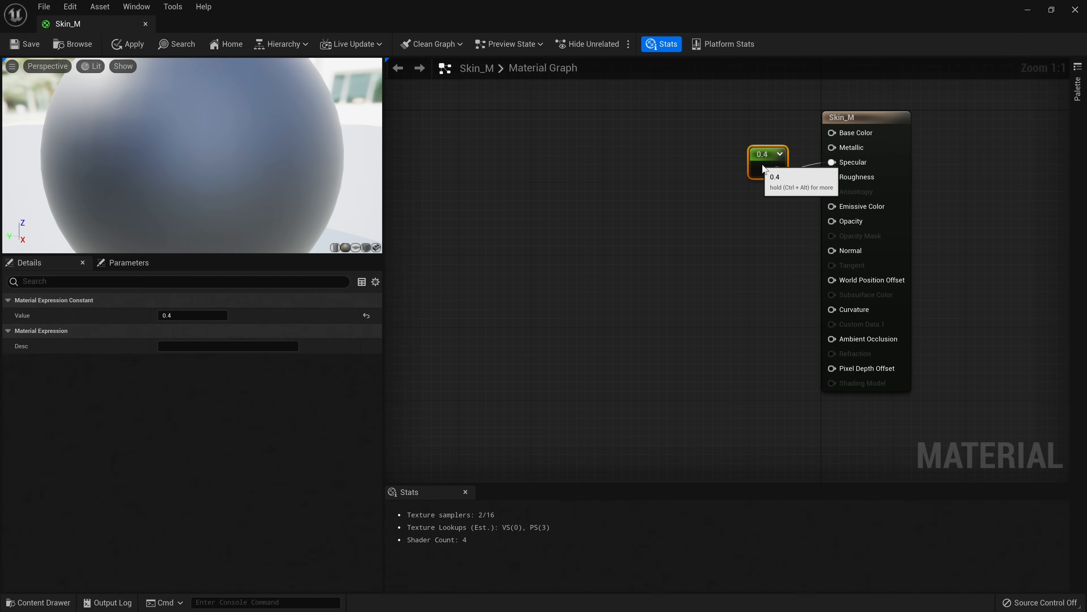
right_click_drag(654, 189, 664, 207)
left_click(664, 206)
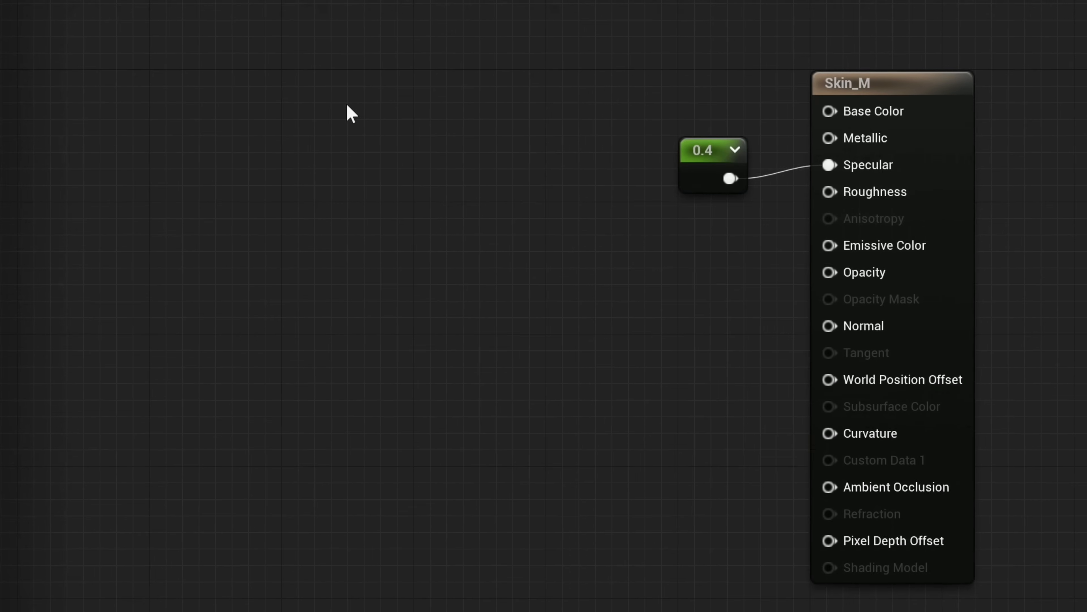
Add a Texture Sample node, convert it to a parameter named Base Color Map and place it well away from the material node.
right_click(513, 163)
type("texture")
key("Return")
left_click_drag(488, 170, 358, 123)
right_click(349, 108)
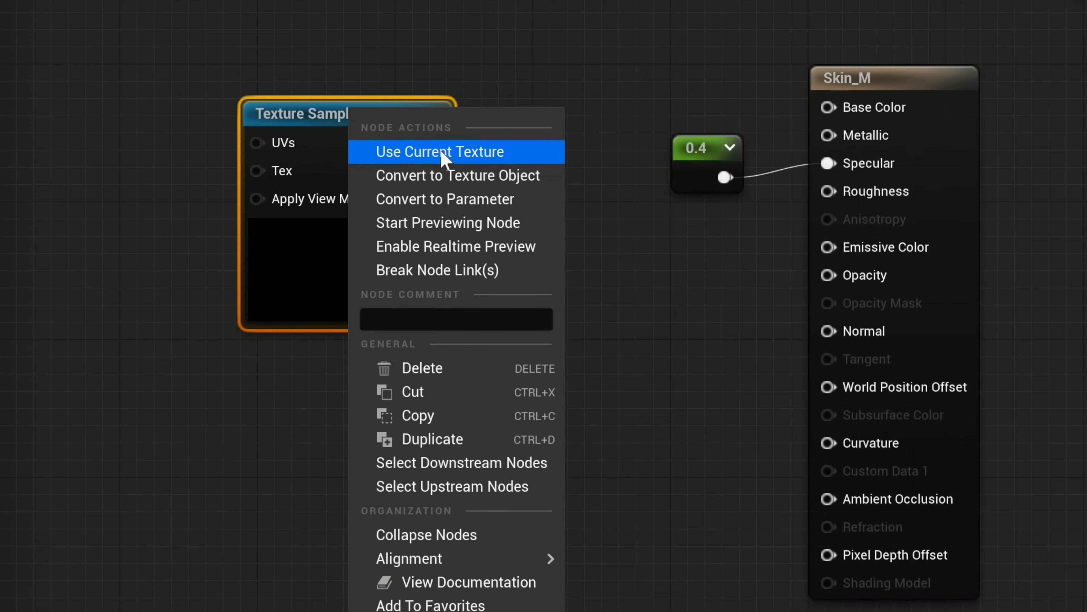
left_click(457, 202)
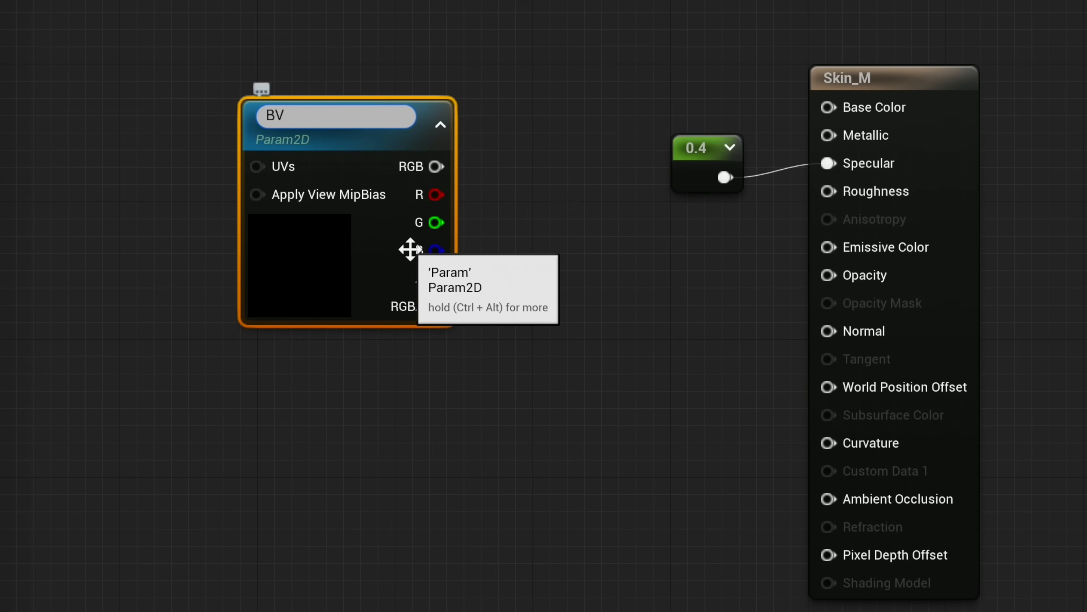
type("Base Ci")
key("BackSpace")
type("olor Map")
key("Return")
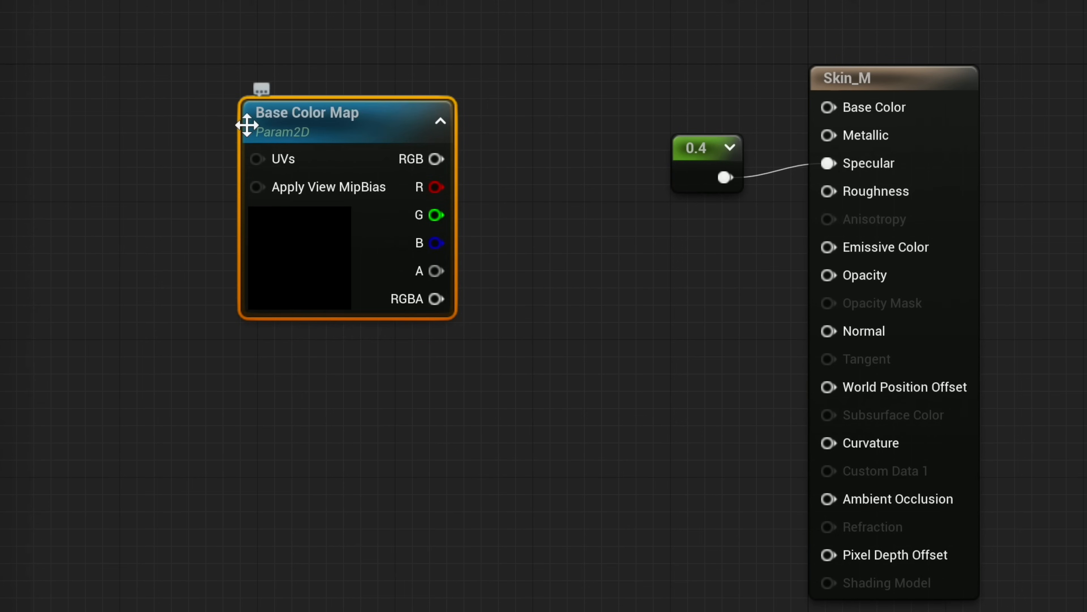
left_click_drag(337, 254, 250, 185)
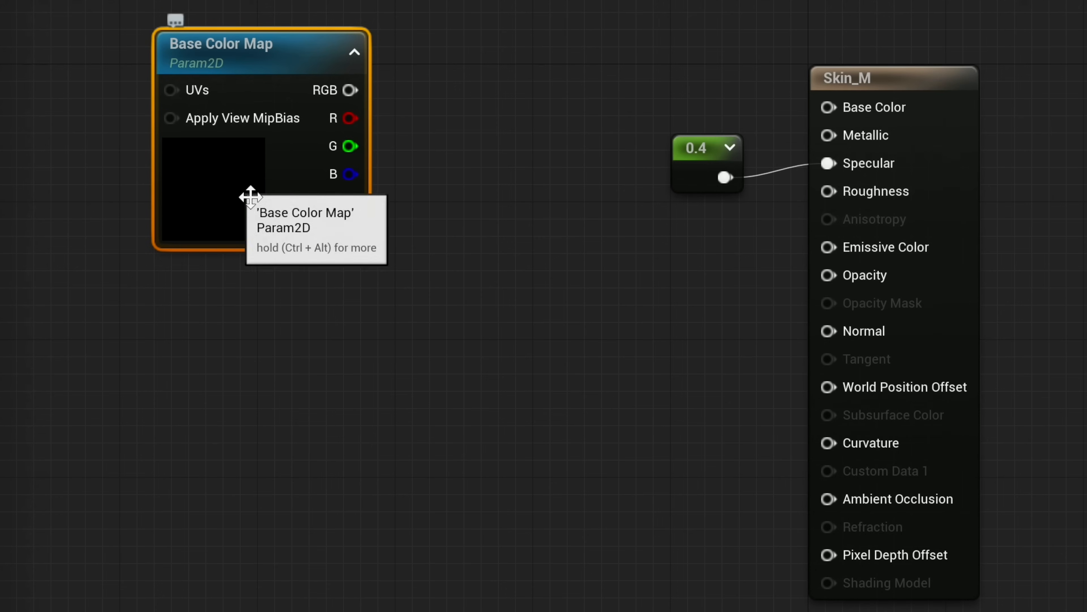
Make two copies of the Base Color Map parameter and line them up beneath the original.
key("ctrl+v")
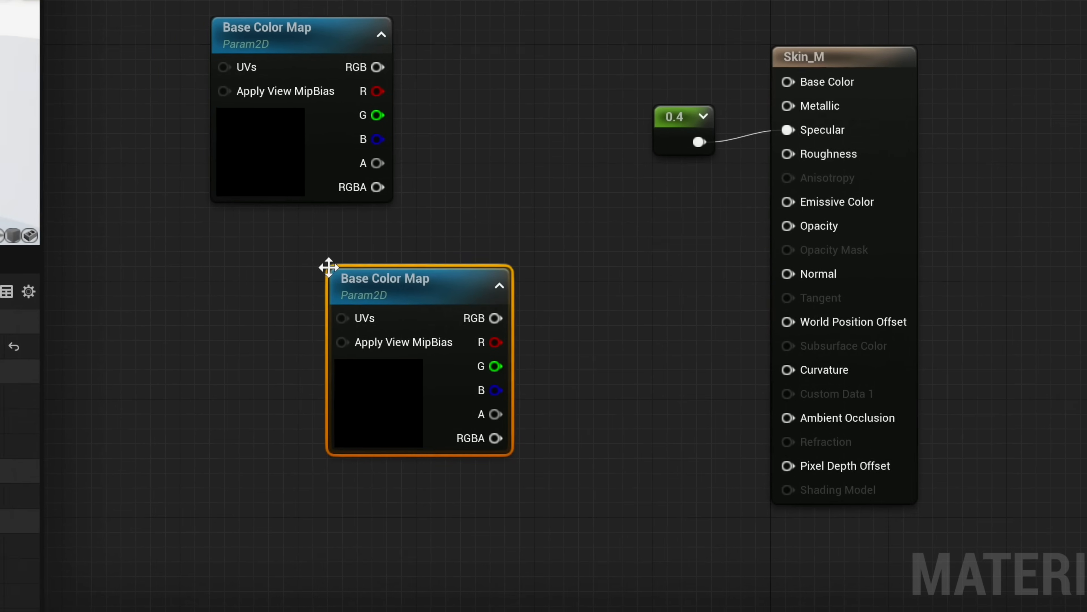
key("ctrl+v")
left_click_drag(403, 375, 375, 360)
Rename the middle texture parameter Normal Map and the lowest one Combined Map.
left_click(291, 324)
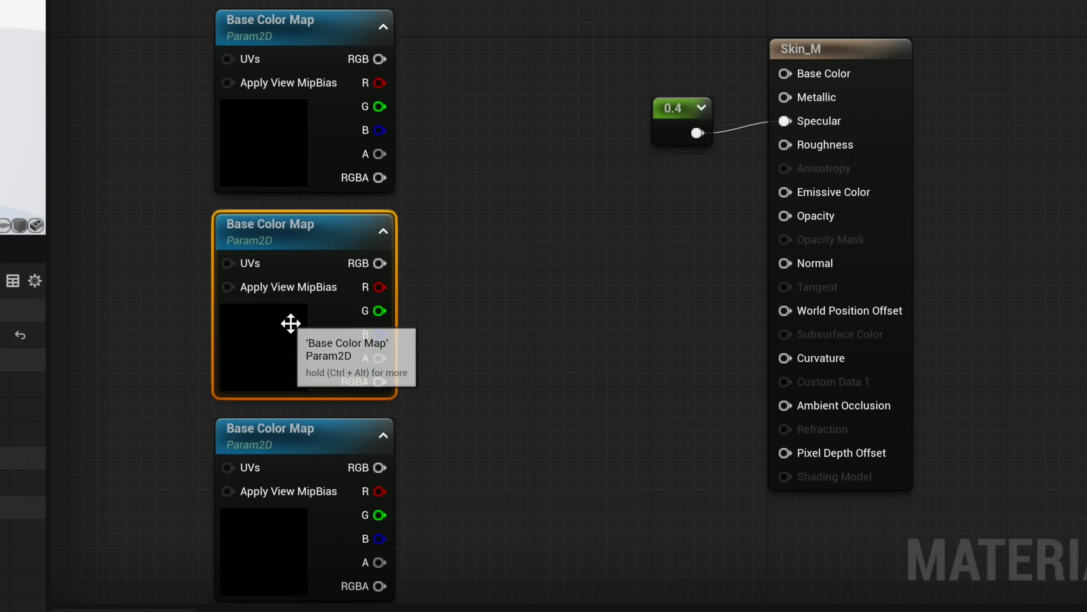
key("F2")
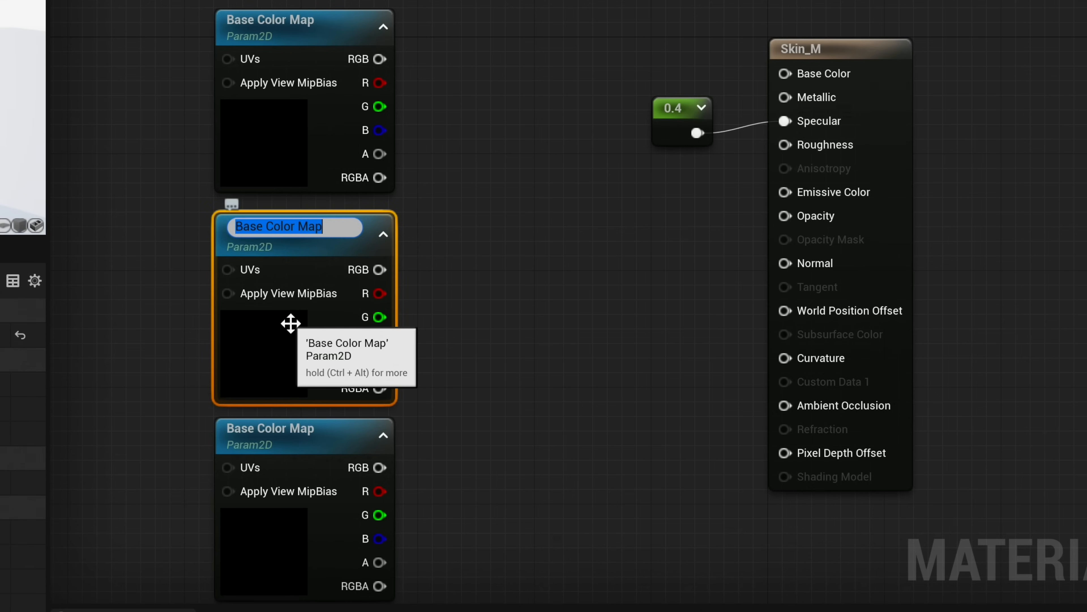
key("BackSpace")
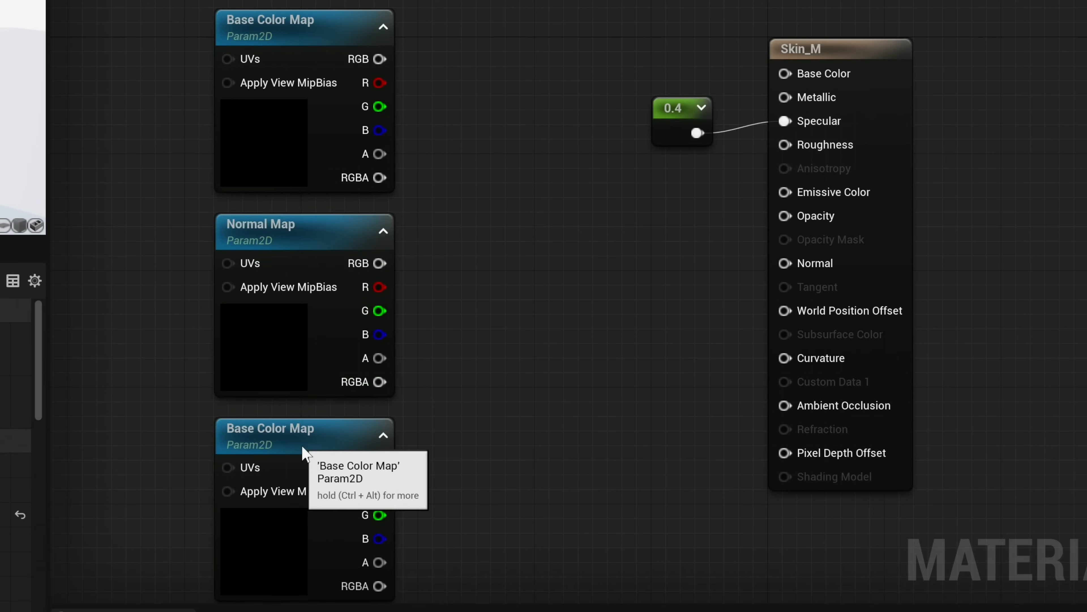
left_click(302, 448)
key("F2")
left_click_drag(300, 432, 289, 430)
key("ctrl+a")
type("Combined Map")
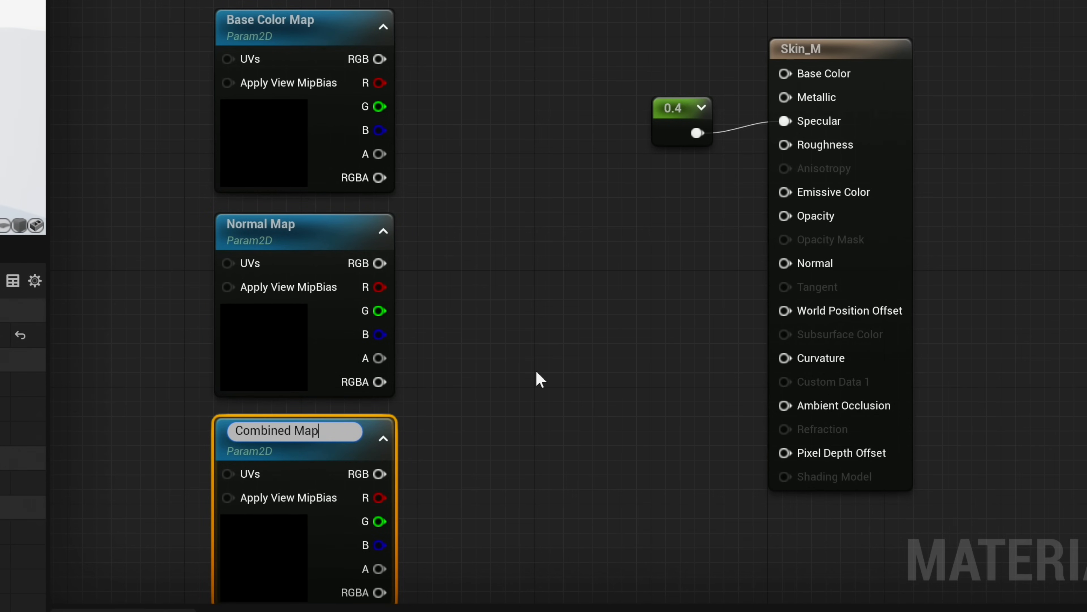
key("Return")
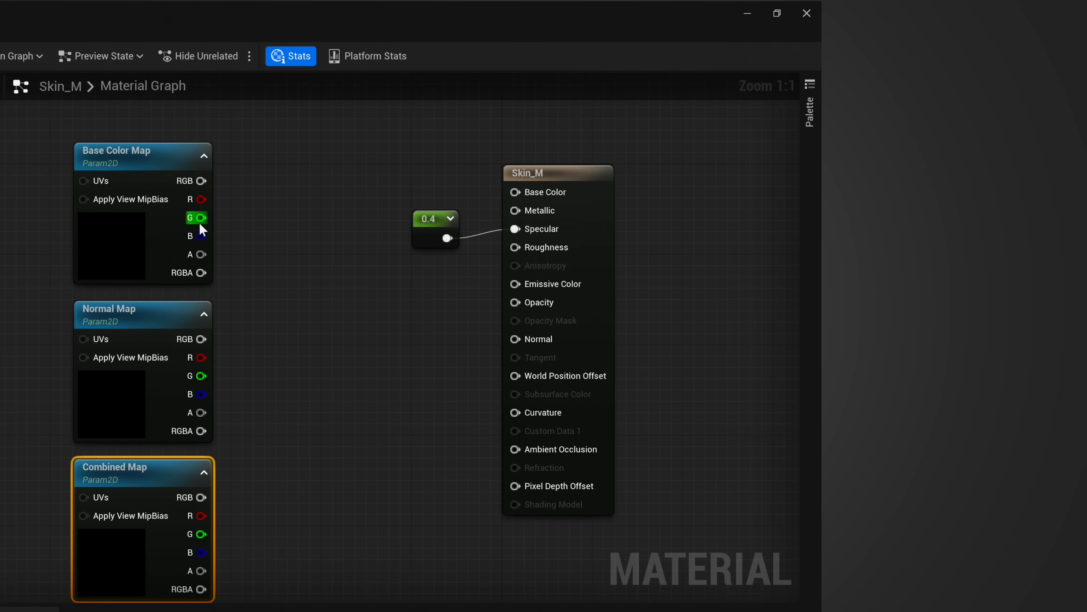
Connect Base Color Map RGB to Base Color, Normal Map RGB to Normal, and Combined Map R, G, B to Ambient Occlusion, Roughness and Metallic.
left_click_drag(201, 181, 516, 193)
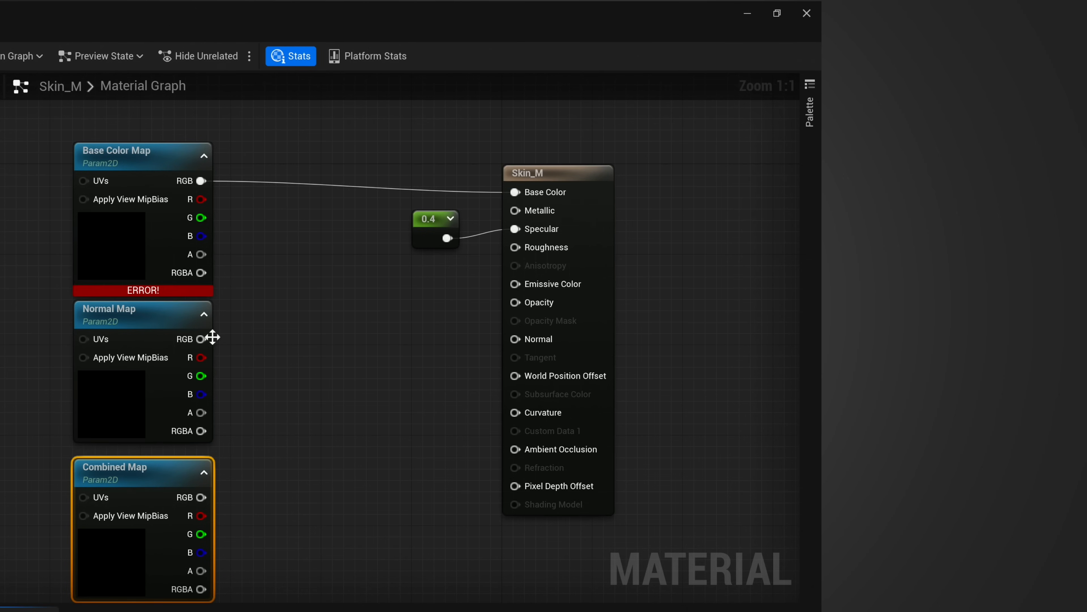
left_click_drag(200, 339, 515, 339)
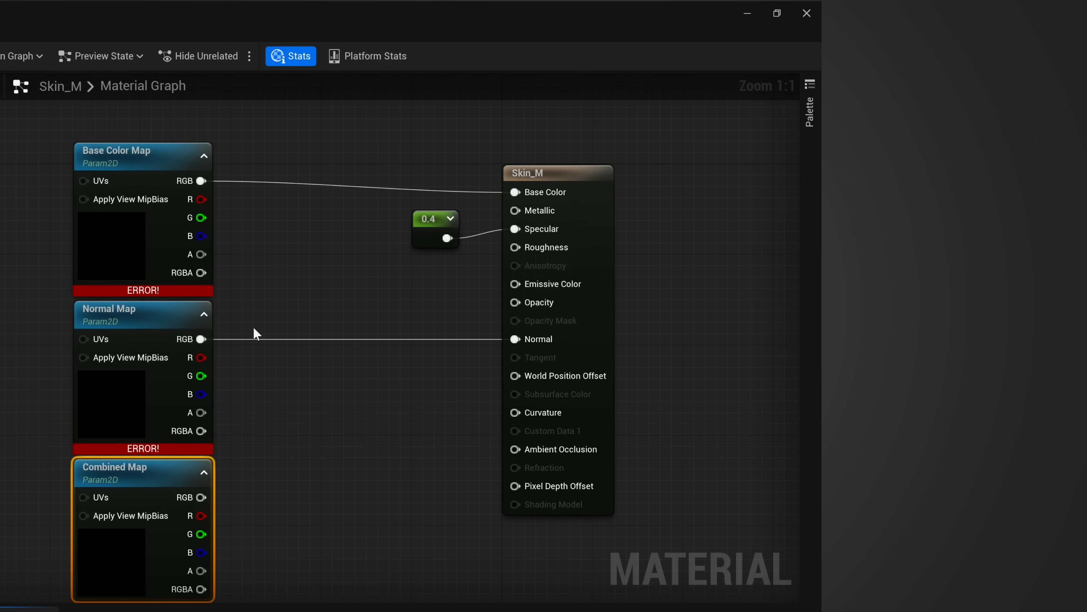
left_click_drag(201, 515, 555, 210)
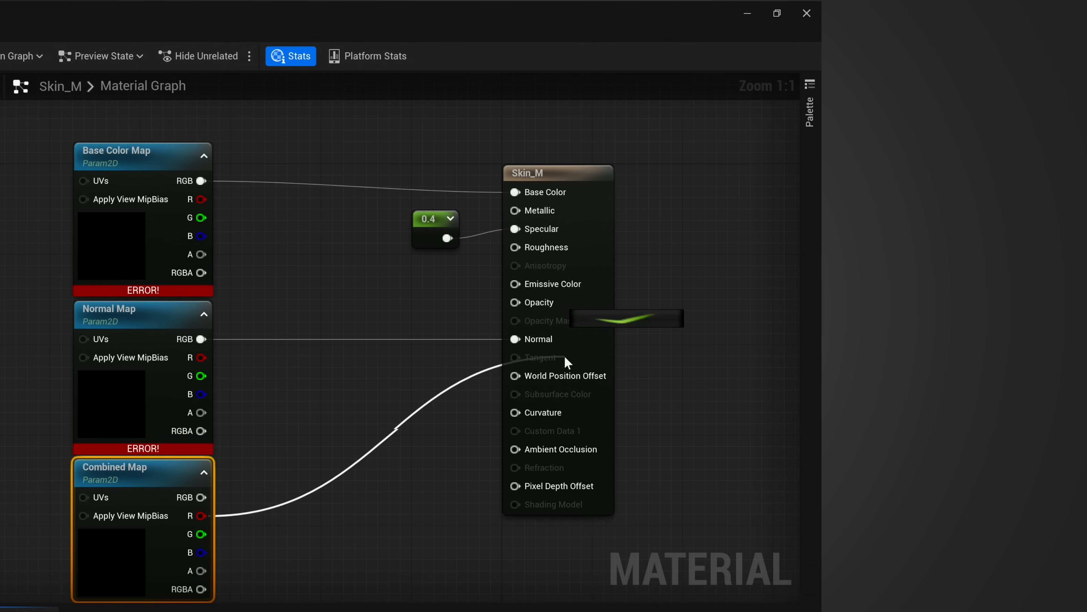
right_click_drag(339, 541, 313, 517)
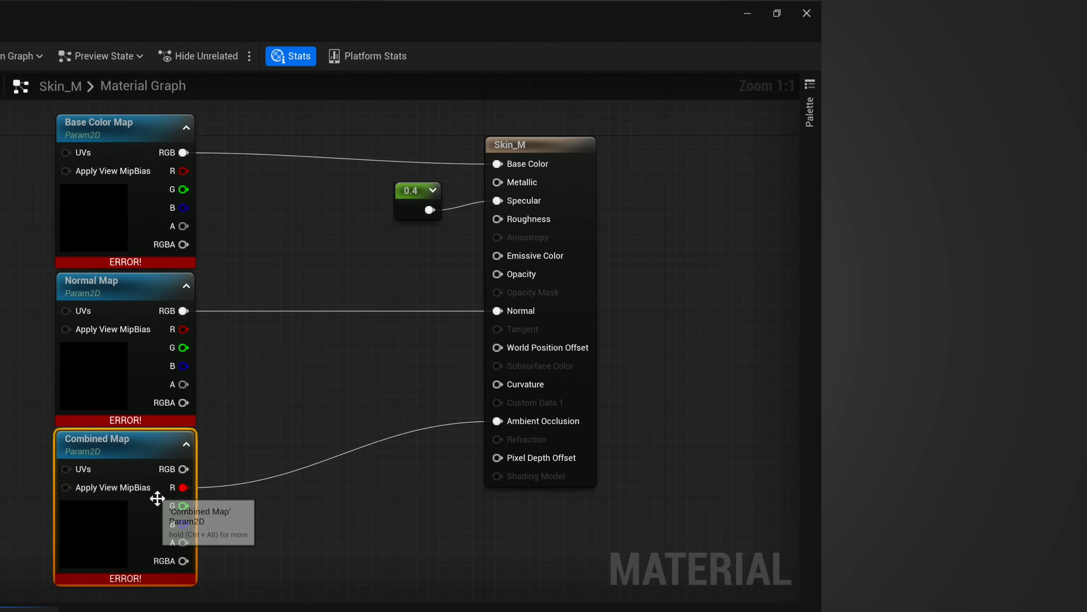
left_click_drag(186, 507, 505, 183)
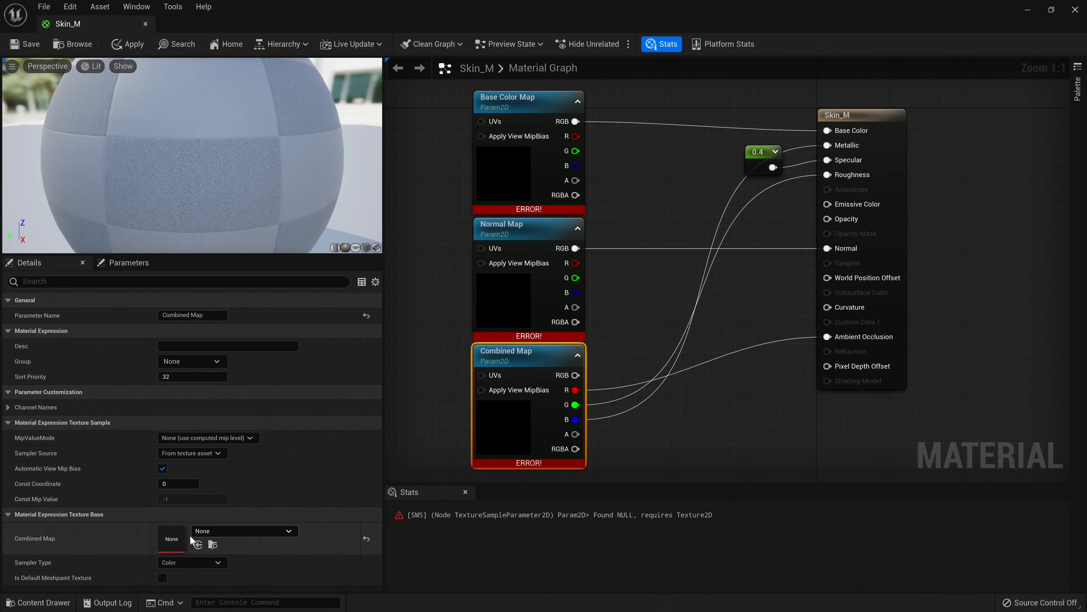
Assign the Girl_UE_Girl_PBR texture to the Combined Map parameter.
left_click(215, 531)
type("girl")
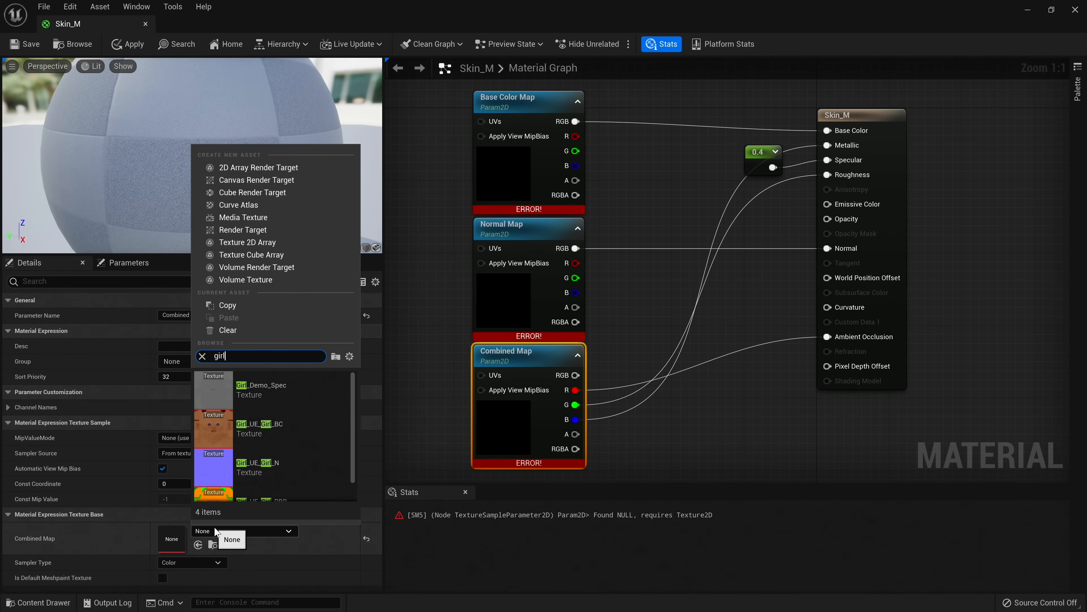
left_click(279, 493)
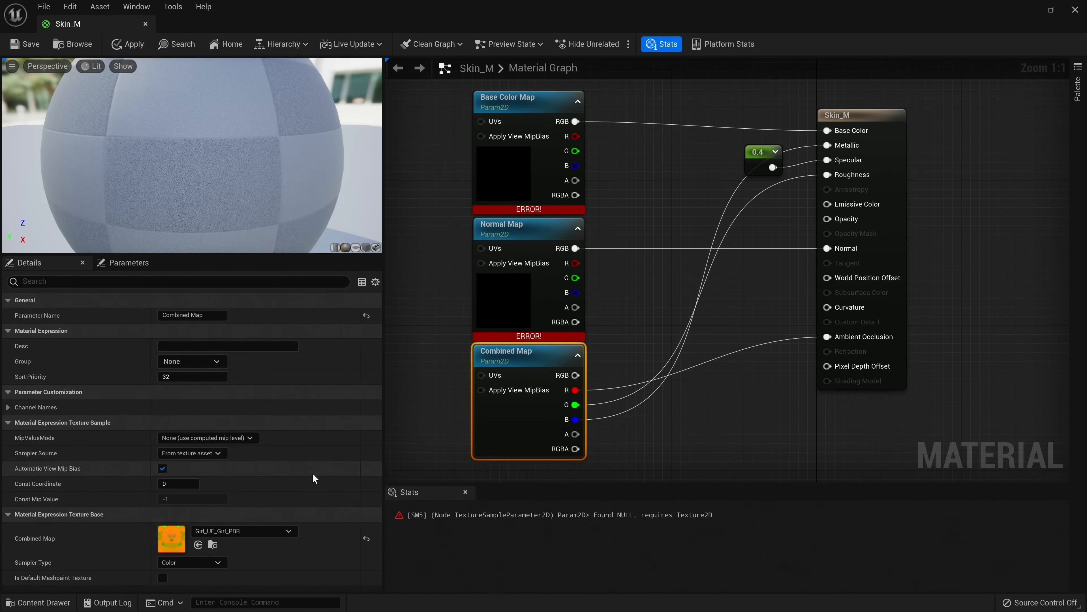
Open the Girl_UE_Girl_PBR texture, examine its individual colour channels and close it again.
double_click(171, 538)
left_click(255, 49)
left_click(270, 47)
left_click(287, 47)
left_click(243, 44)
left_click(258, 46)
left_click(261, 45)
left_click(273, 45)
left_click(265, 23)
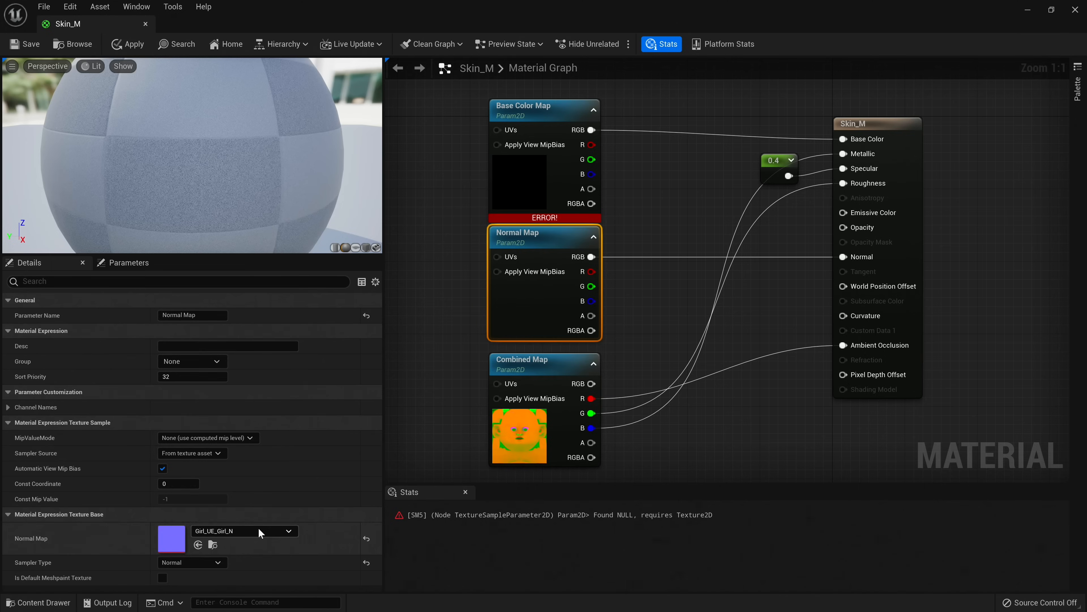
Assign the Girl_UE_Girl_BC texture to the Base Color Map parameter.
left_click(525, 197)
left_click(244, 531)
left_click(240, 206)
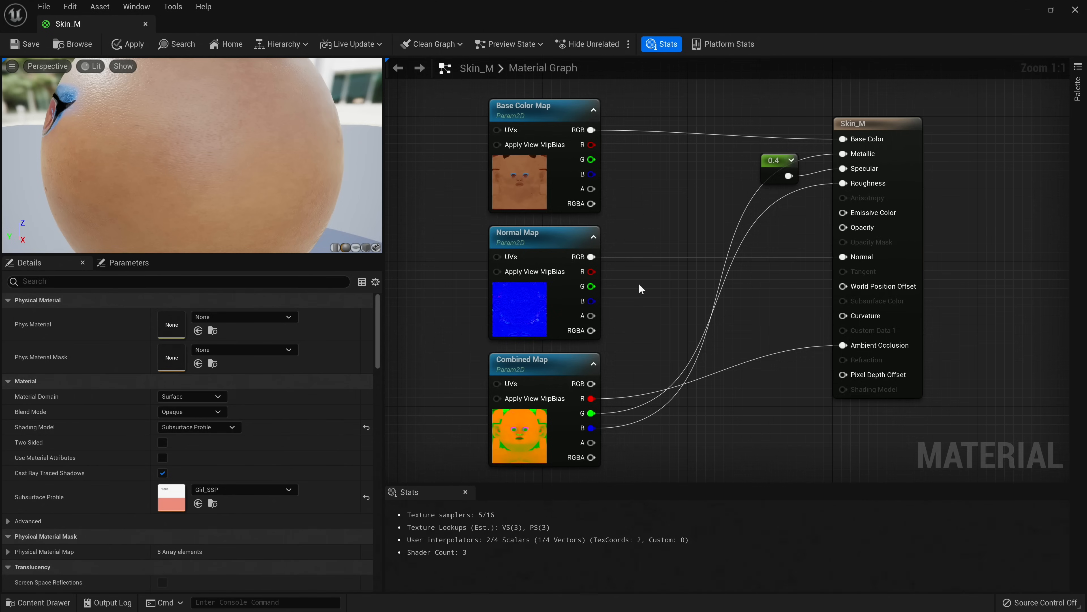
Move the 0.4 constant slightly farther from the Skin_M material node and save the material.
left_click_drag(768, 178, 737, 179)
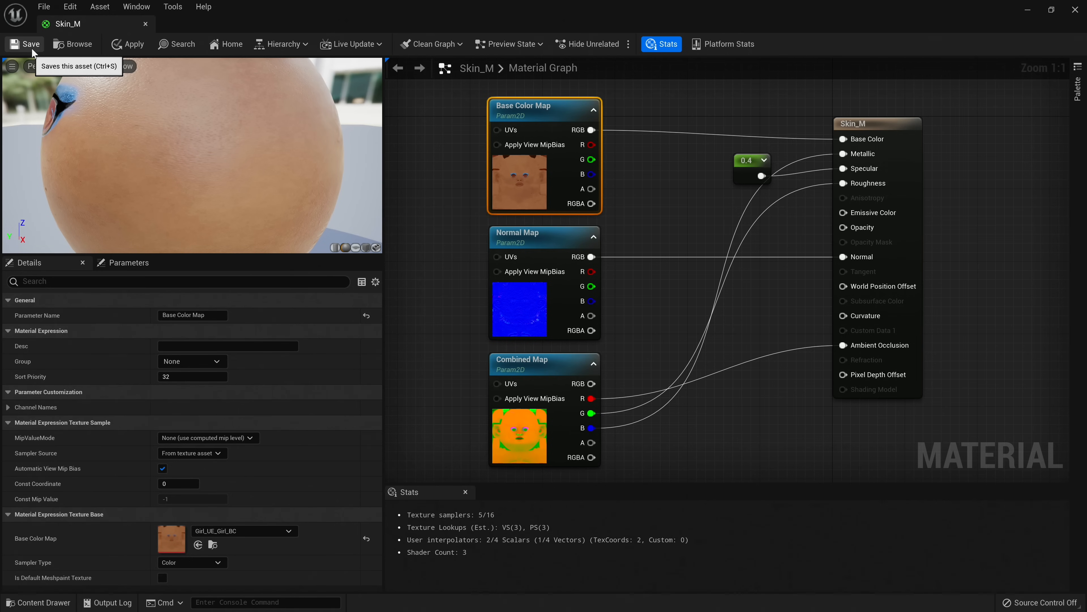
key("ctrl+s")
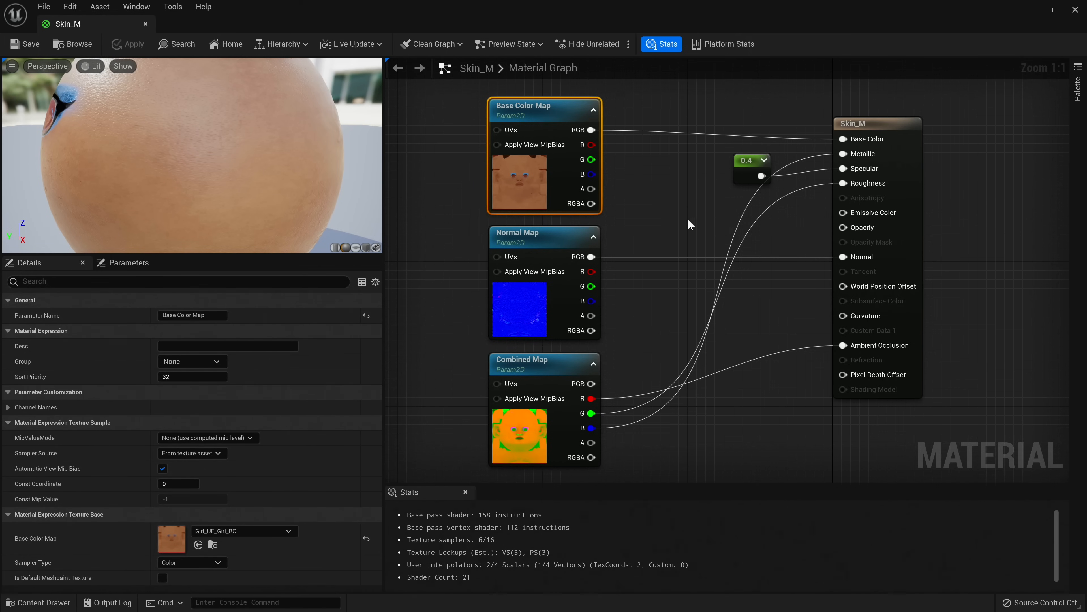
Add a constant with the value 1 and connect it to the Opacity input of the Skin_M material.
right_click_drag(707, 213, 678, 206)
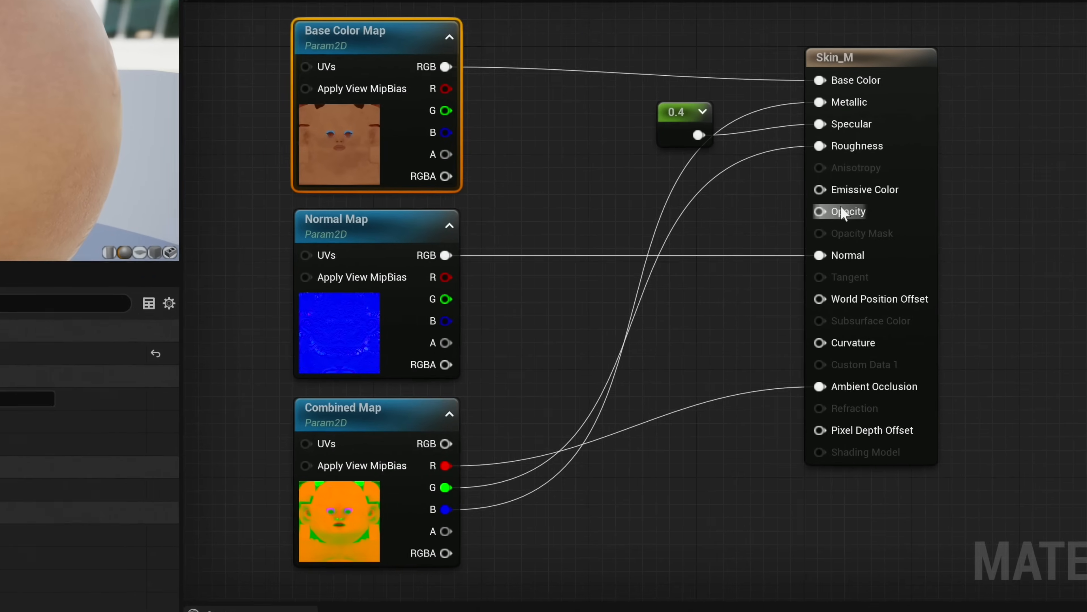
left_click(720, 206)
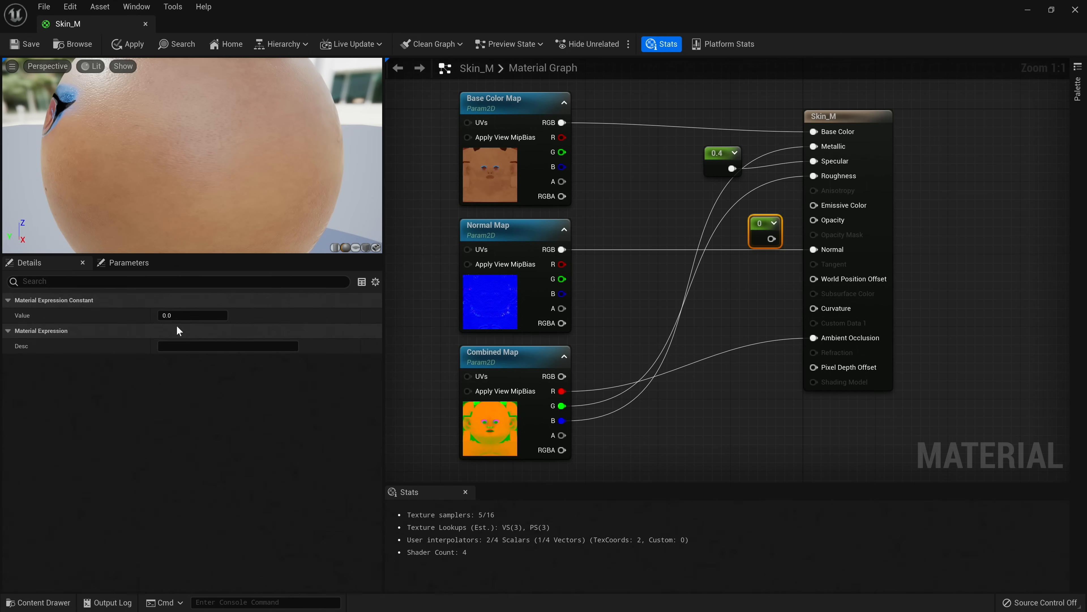
left_click(182, 316)
left_click_drag(771, 239, 671, 220)
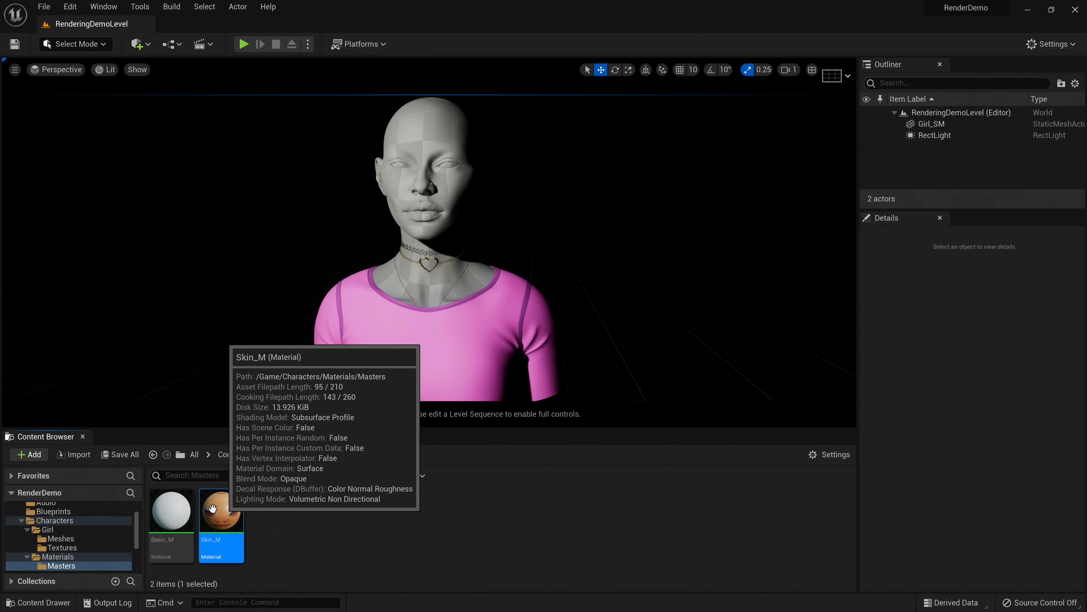
Create the material instance Skin_MI from Skin_M and move it into the Materials folder.
right_click(214, 514)
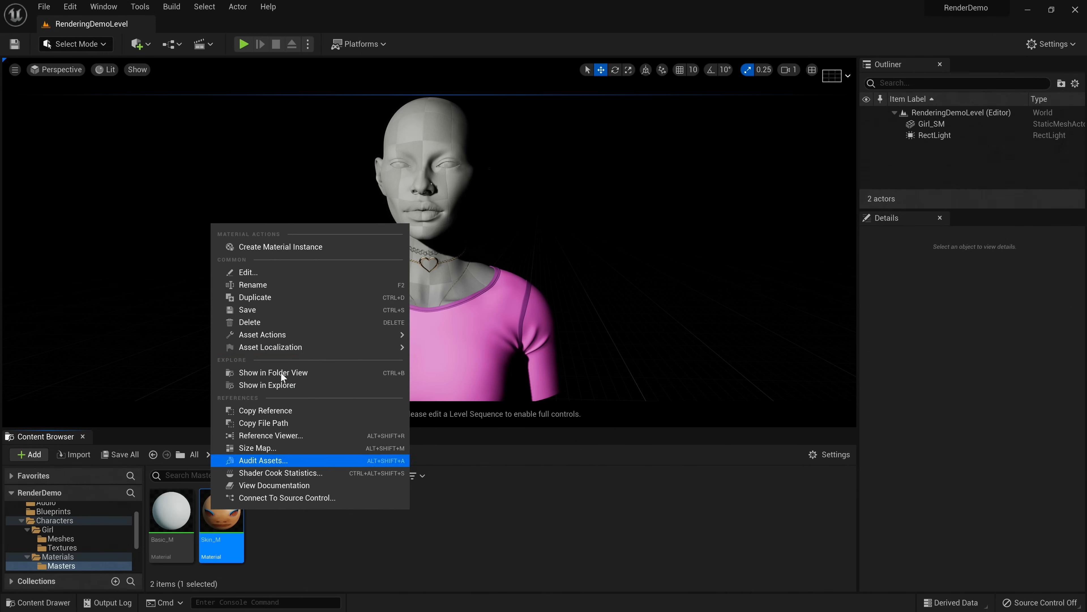
left_click(311, 248)
left_click_drag(266, 516, 91, 557)
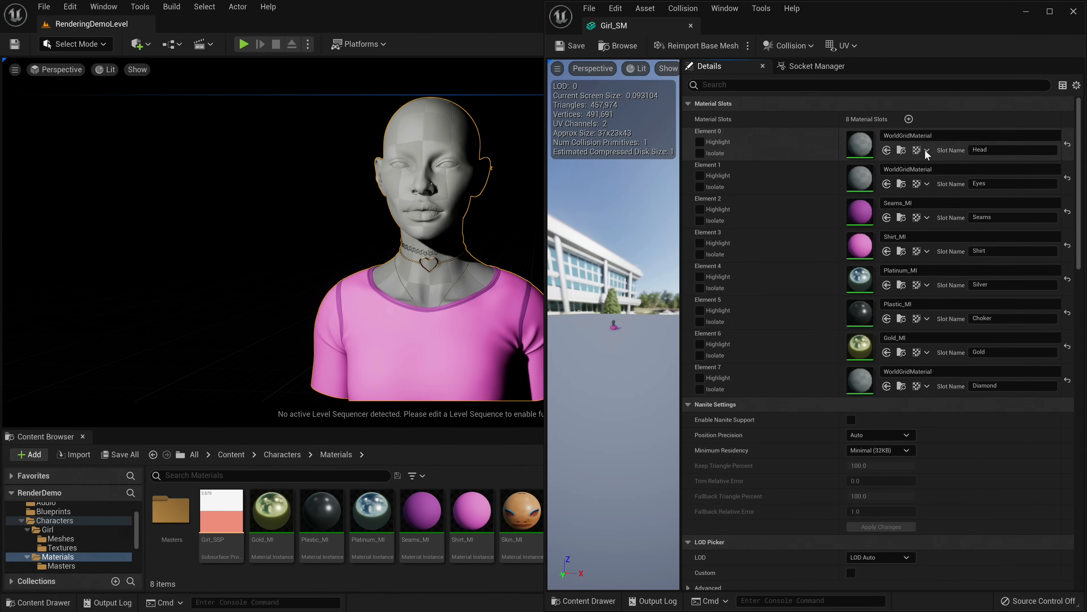
Assign Skin_MI to the Head slot of Girl_SM and save Skin_M with its constants converted to Spec and Opacity parameters.
left_click_drag(521, 509, 859, 143)
right_click_drag(403, 257, 415, 233)
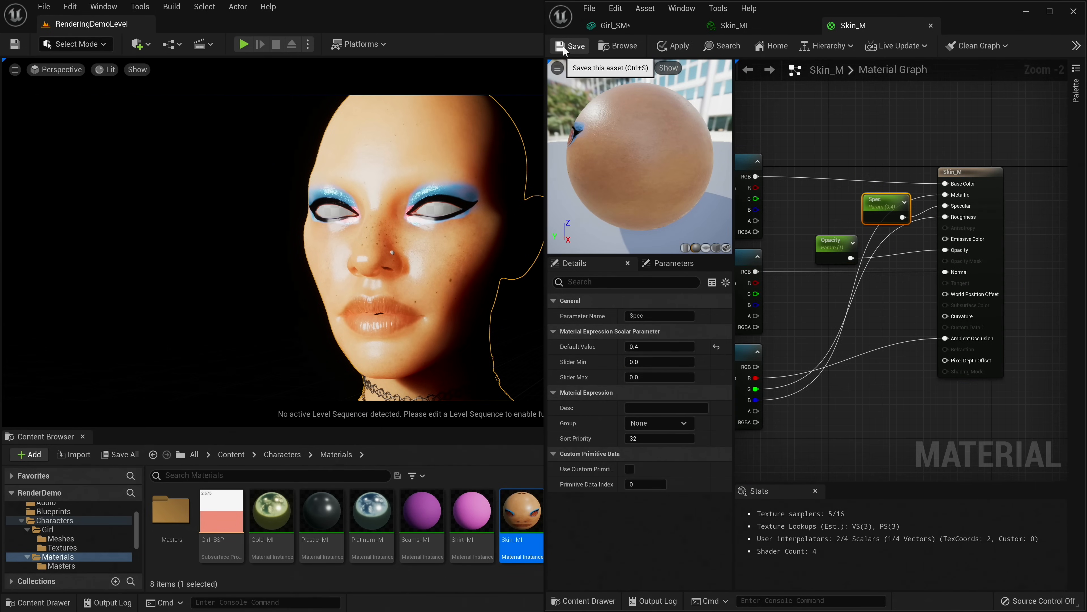
left_click(565, 47)
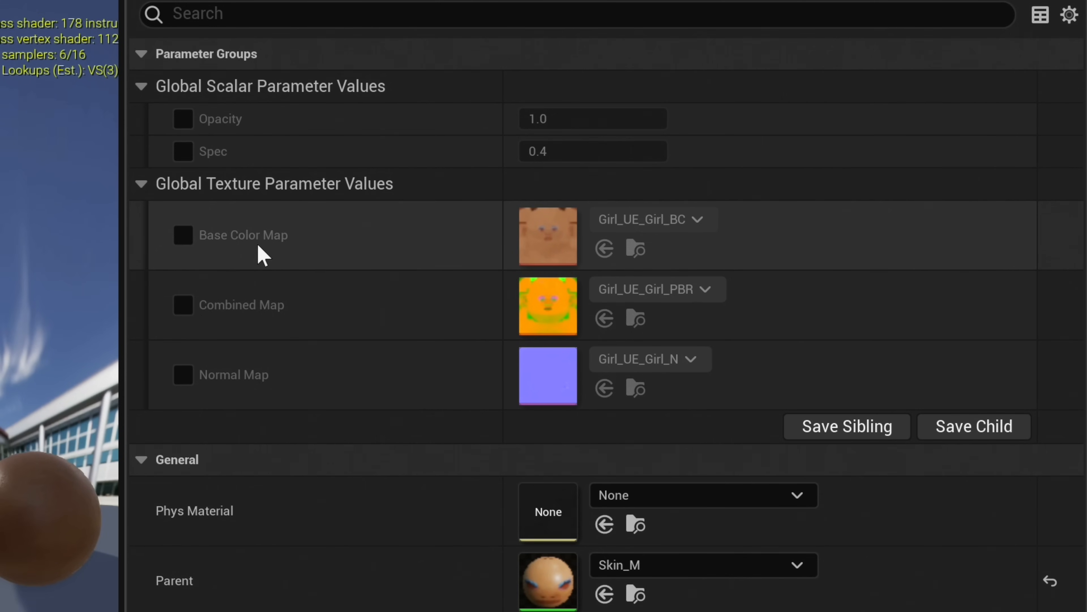
Try the Base Color Map override and an Opacity override of 0.5 in Skin_MI, and clear both overrides.
left_click(183, 236)
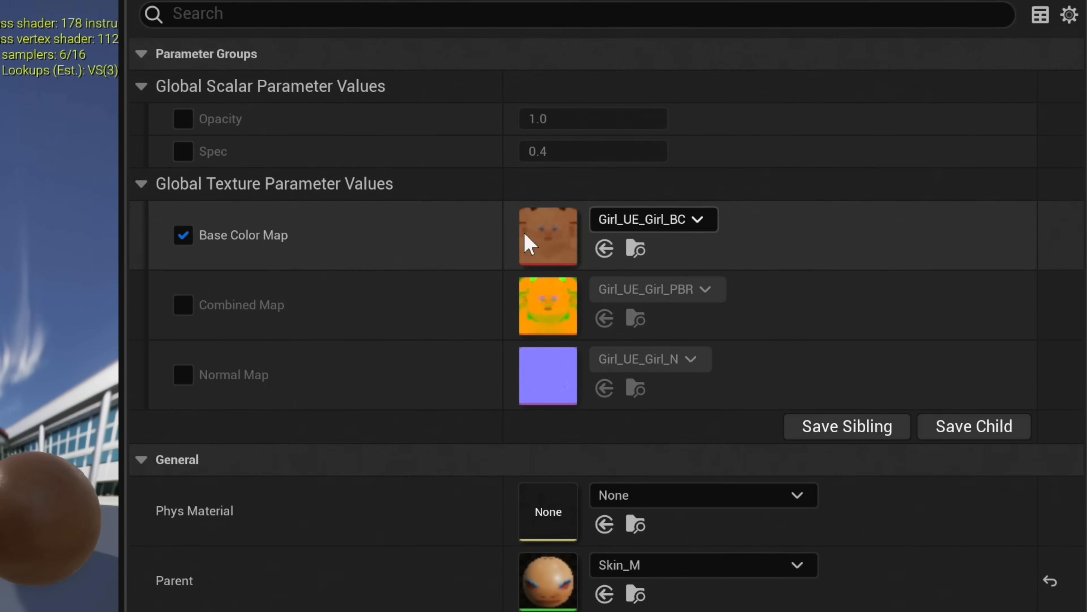
left_click(184, 236)
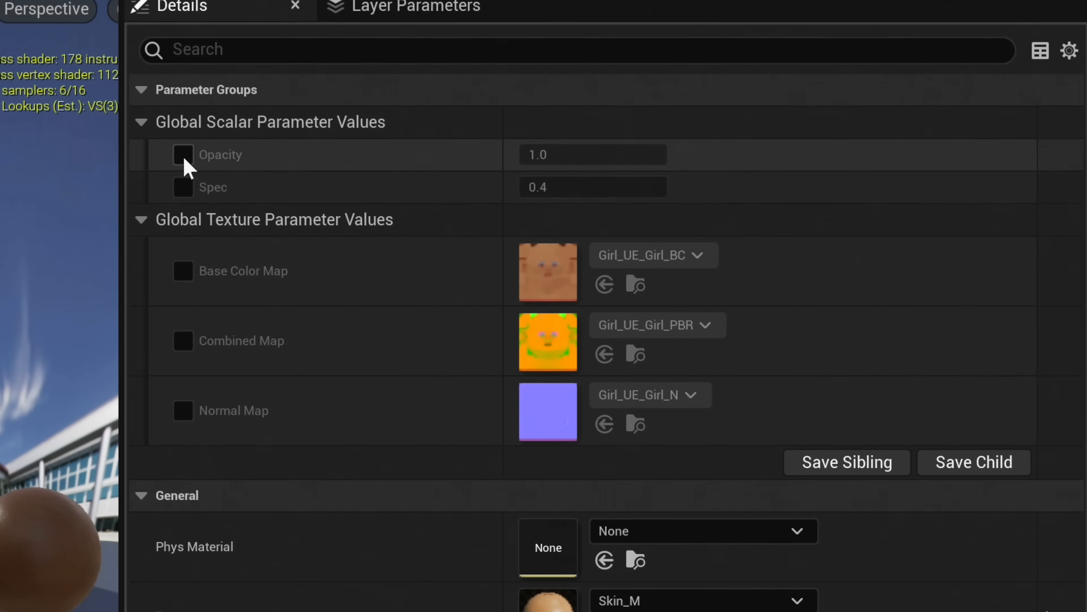
left_click(183, 118)
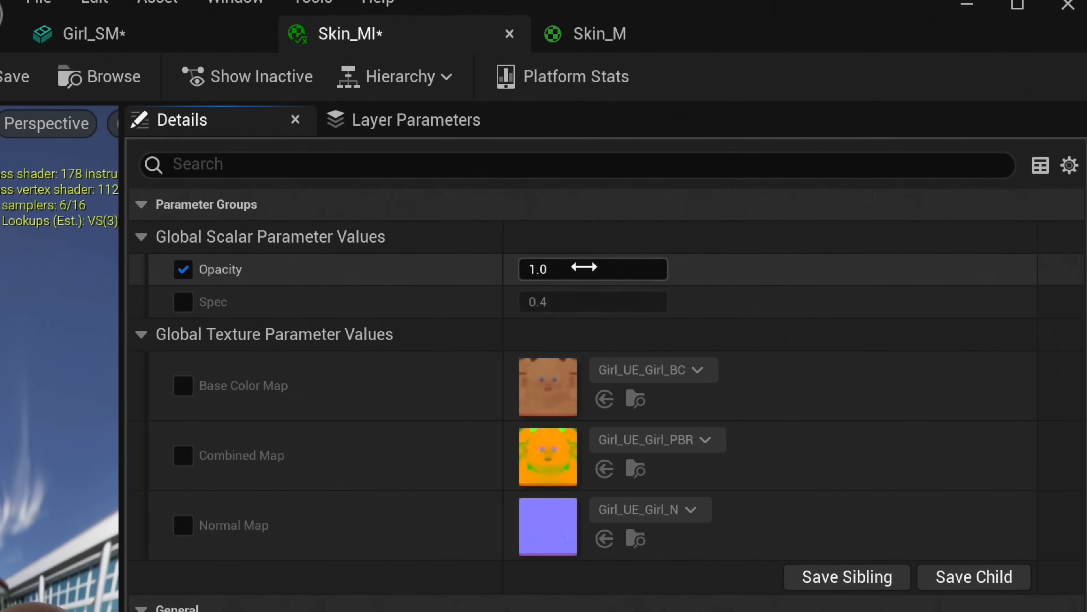
left_click(584, 262)
type(".")
type("5")
key("Return")
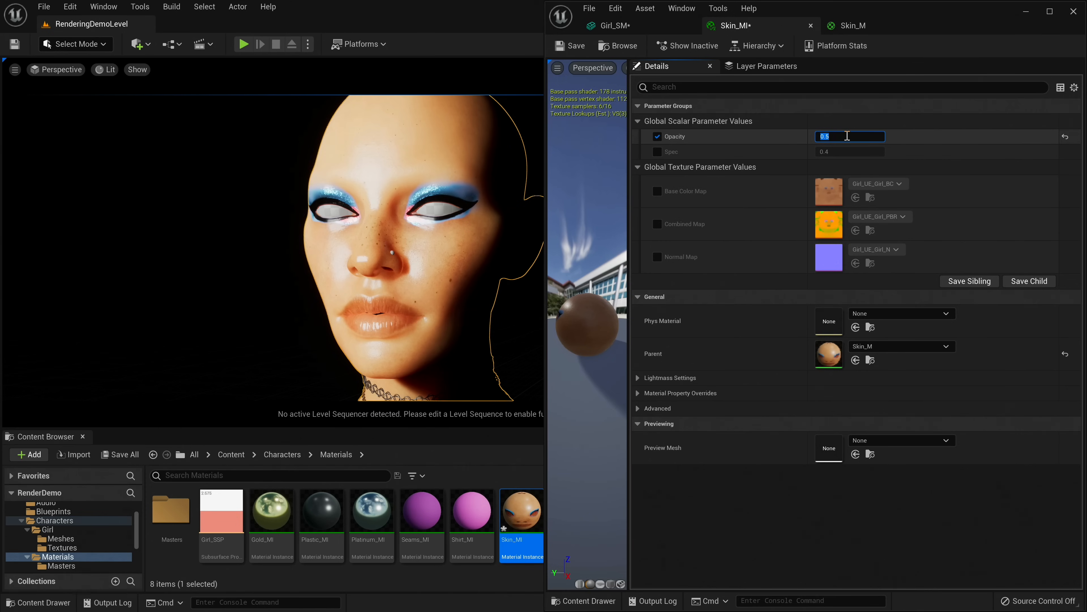
type(".1")
key("Return")
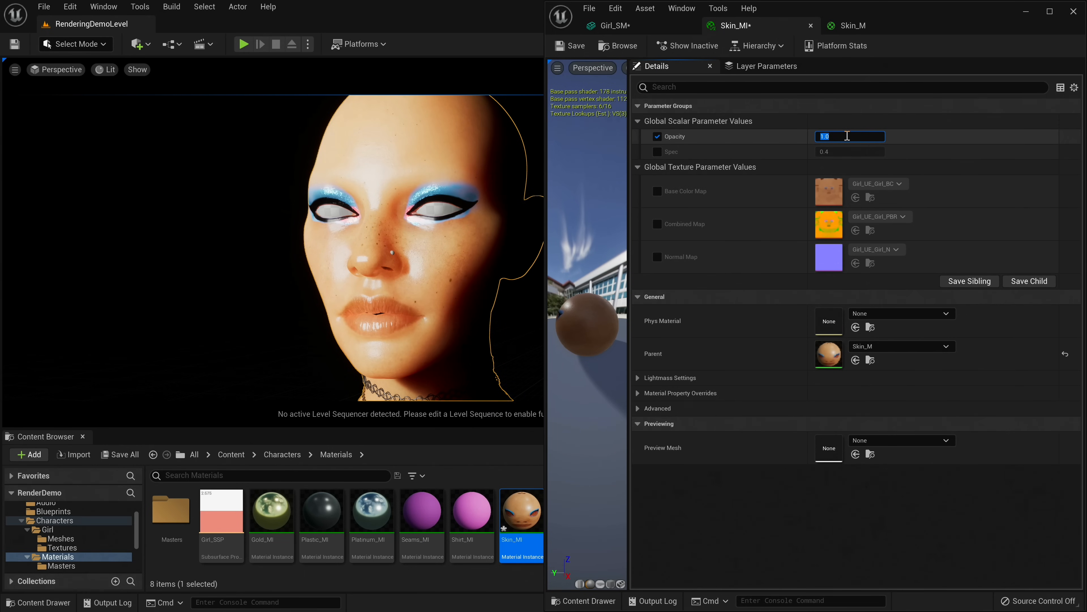
left_click(655, 136)
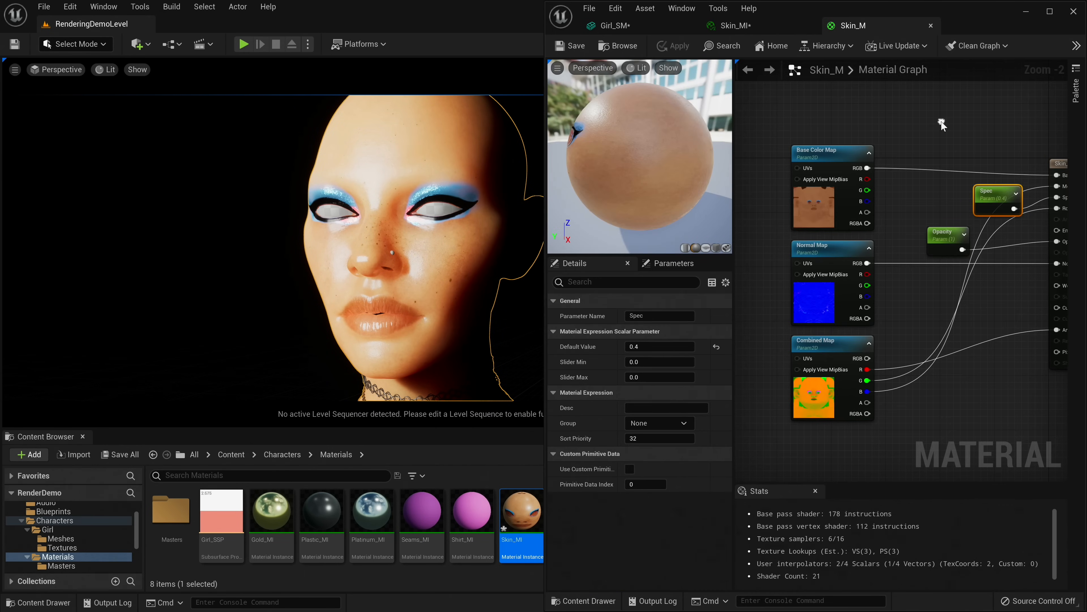
Open the Girl_UE_Girl_BC texture from the Base Color Map node and examine its alpha channel.
left_click(824, 210)
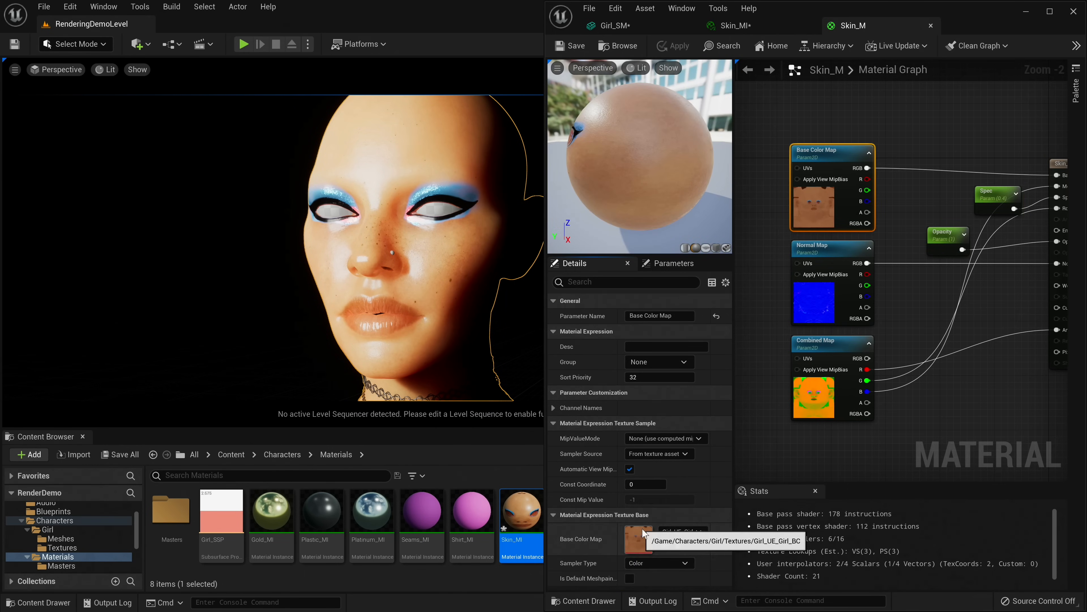
double_click(638, 539)
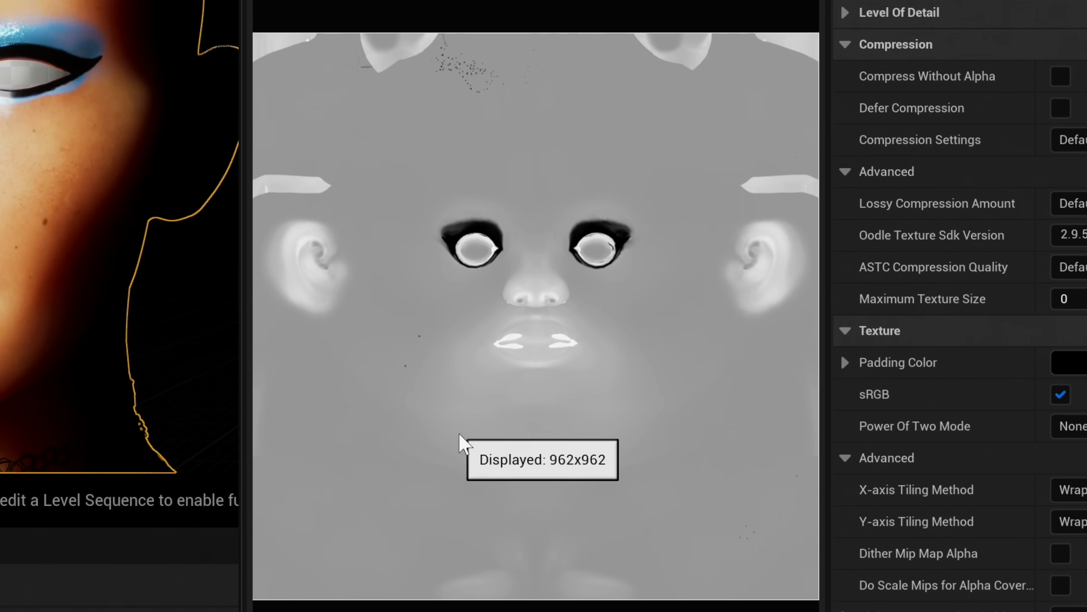
scroll(475, 253, "up", 3)
right_click_drag(446, 143, 613, 173)
scroll(492, 137, "down", 4)
right_click_drag(489, 241, 437, 243)
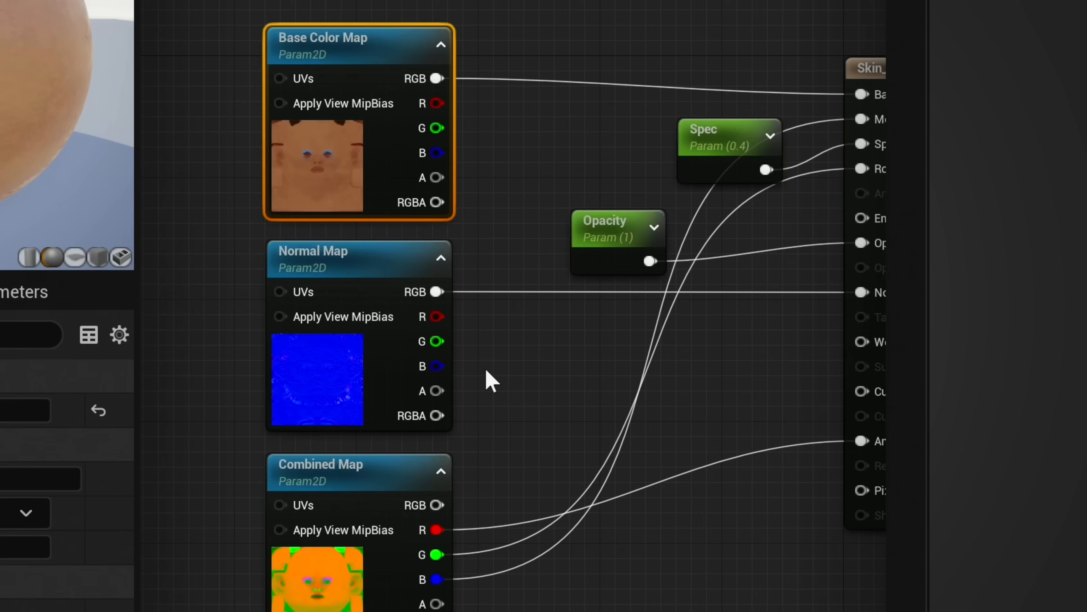
Connect the RGBA output of Base Color Map to the Opacity input instead of the Opacity parameter, and save the material.
right_click_drag(490, 378, 384, 355)
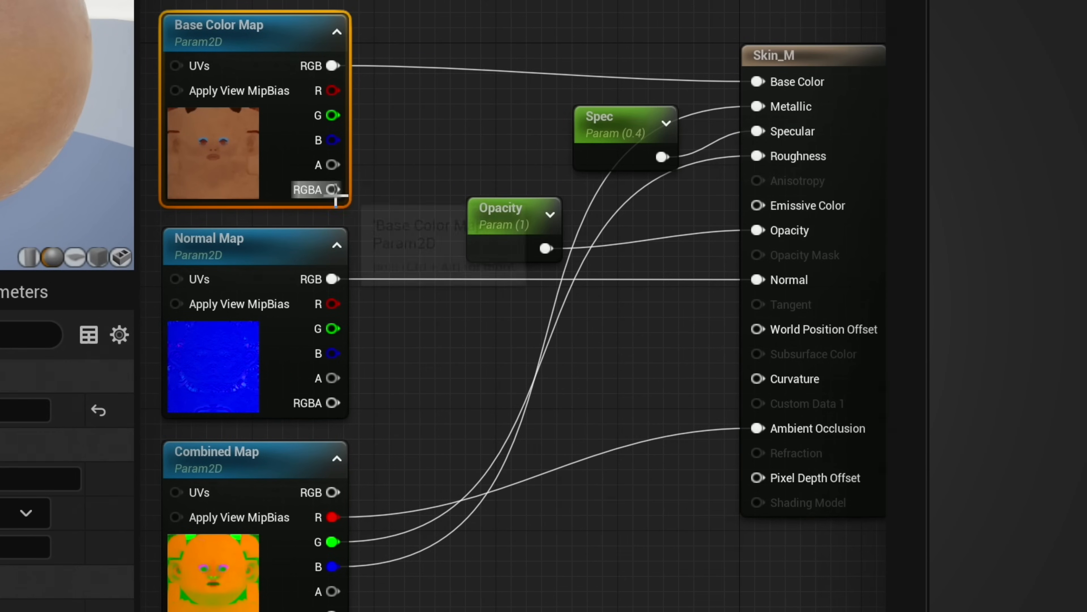
left_click_drag(333, 190, 758, 230)
left_click_drag(558, 236, 463, 247)
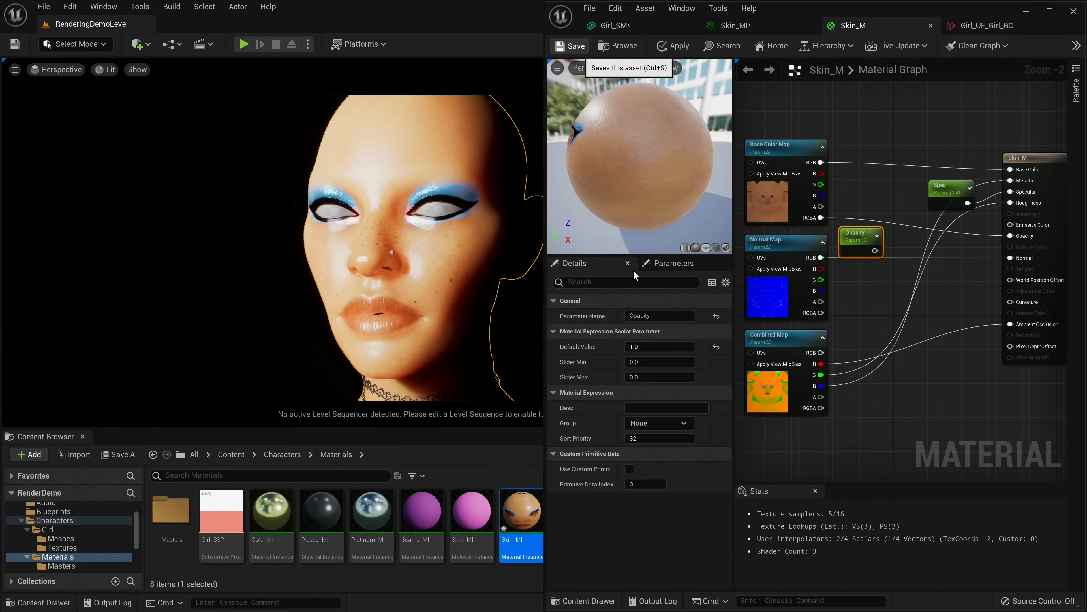
left_click_drag(434, 264, 520, 264, "alt")
scroll(434, 264, "up", 5)
scroll(434, 264, "down", 4)
left_click_drag(434, 264, 252, 262, "alt")
scroll(434, 264, "down", 2)
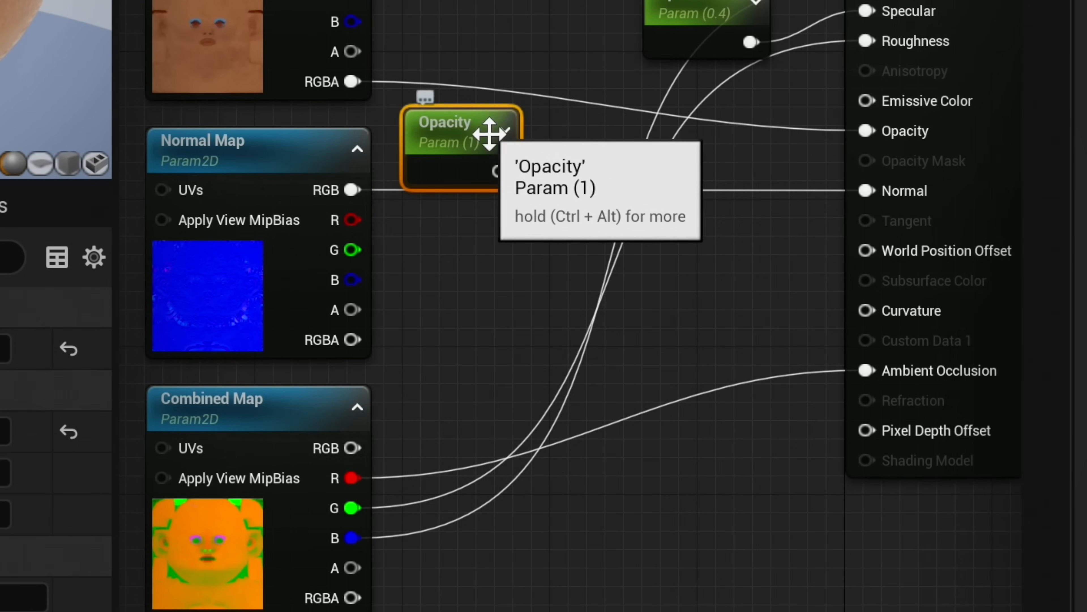
Space out the nodes in the Skin_M graph and rename the Opacity parameter SS Strength.
scroll(535, 311, "down", 4)
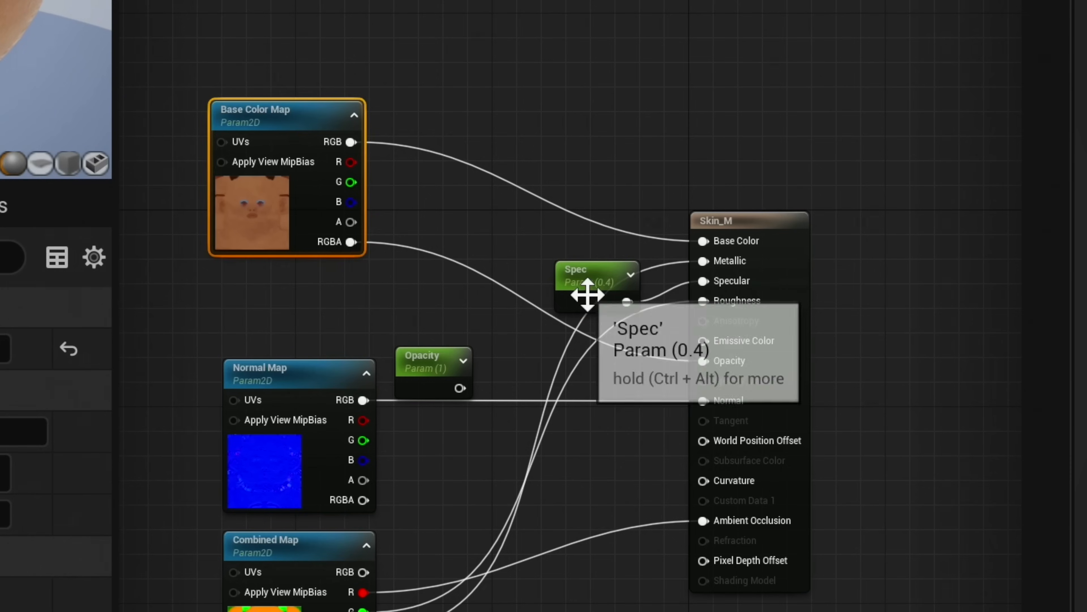
left_click(584, 294)
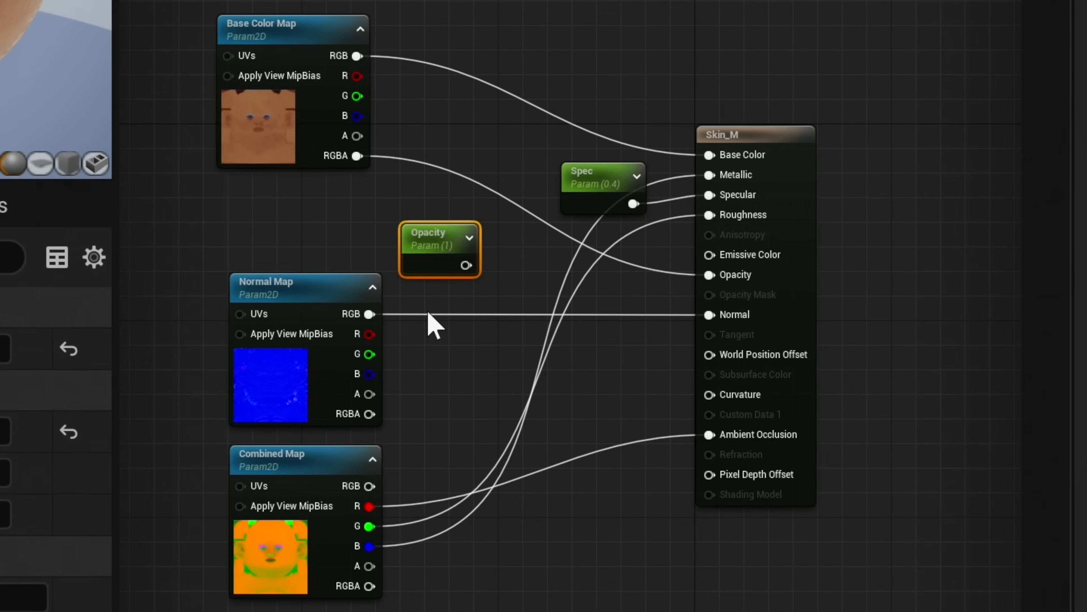
key("F2")
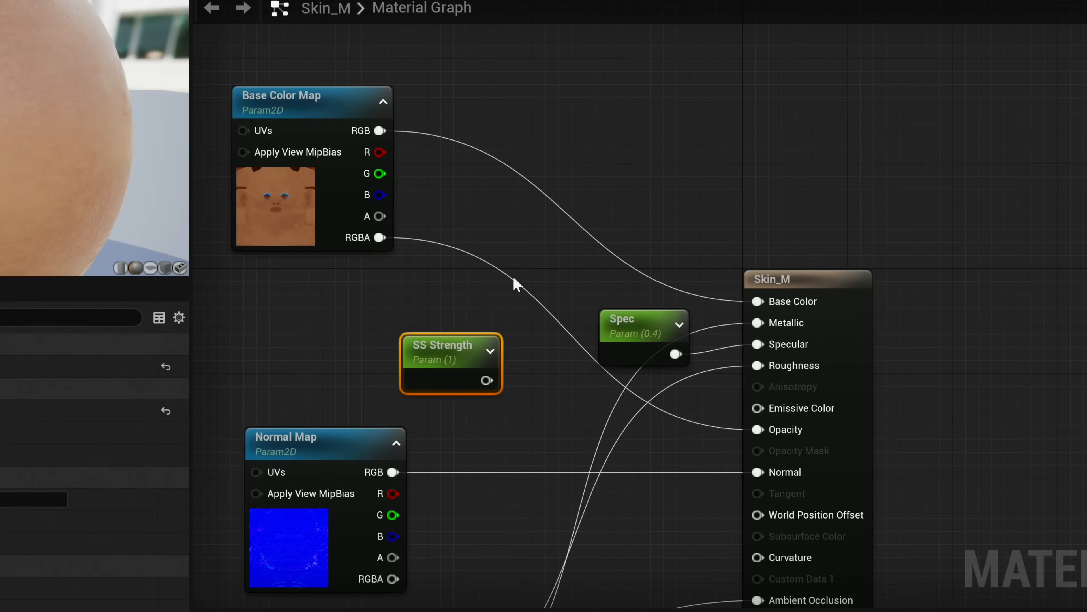
Multiply the Base Color Map's RGBA output by SS Strength and feed the result into the Opacity input.
left_click(516, 279)
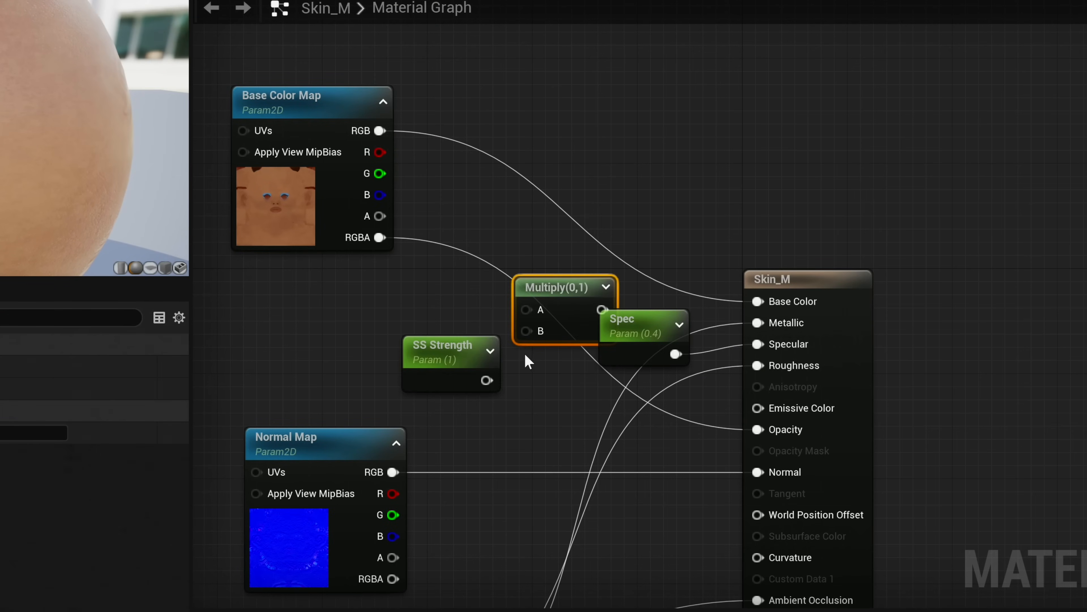
left_click_drag(444, 349, 418, 348)
left_click_drag(550, 278, 530, 258)
left_click_drag(381, 236, 504, 290)
left_click_drag(464, 377, 508, 312)
left_click_drag(424, 351, 396, 340)
left_click_drag(560, 293, 758, 429)
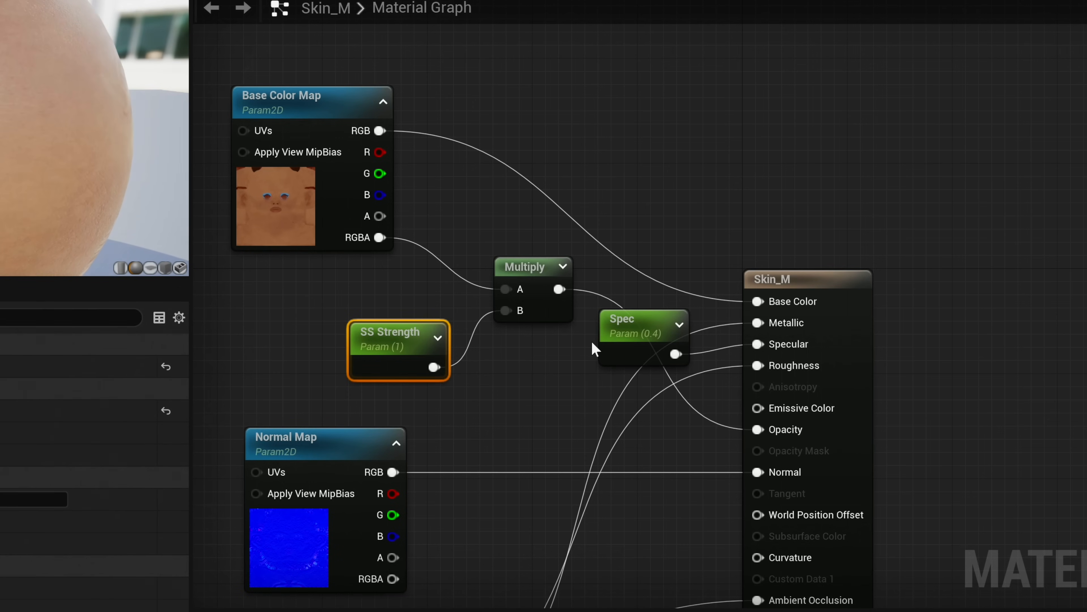
right_click_drag(592, 342, 681, 364)
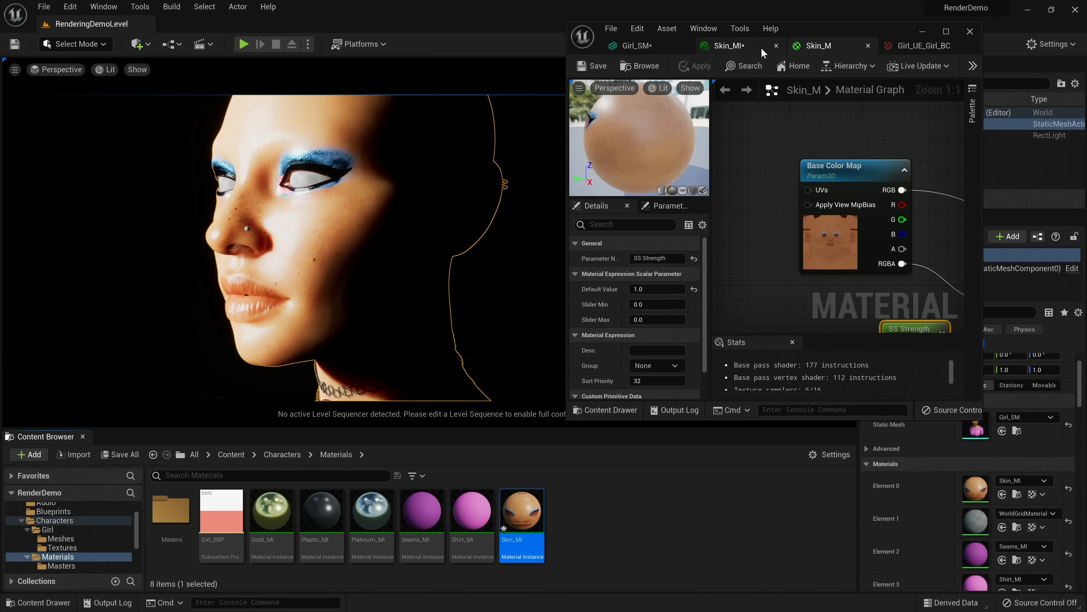
Override SS Strength with 0.732 in Skin_MI and open the Girl_SSP subsurface profile.
left_click(744, 50)
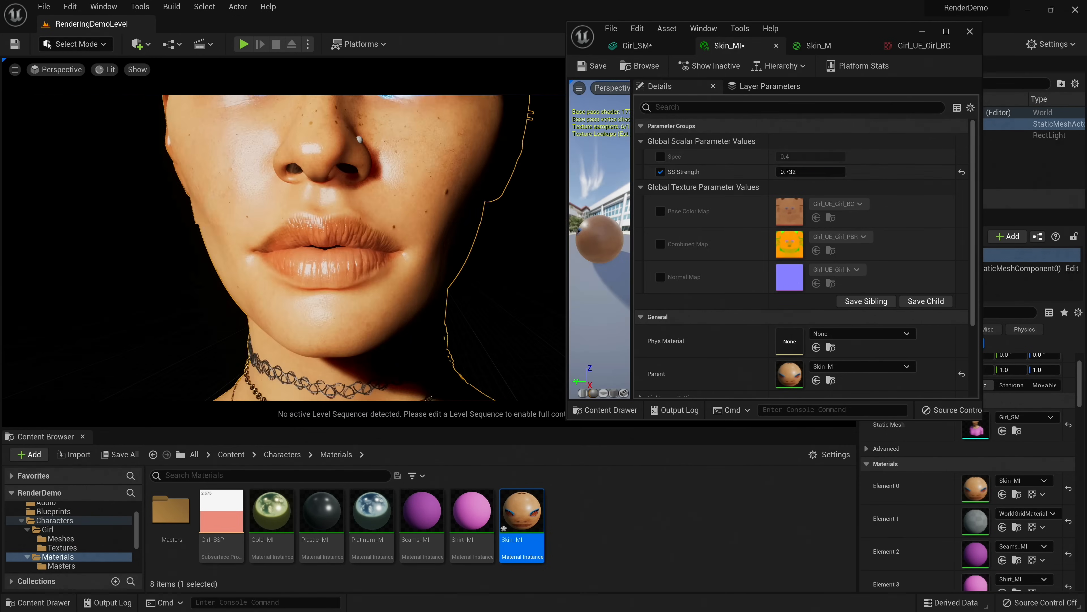
scroll(841, 254, "down", 2)
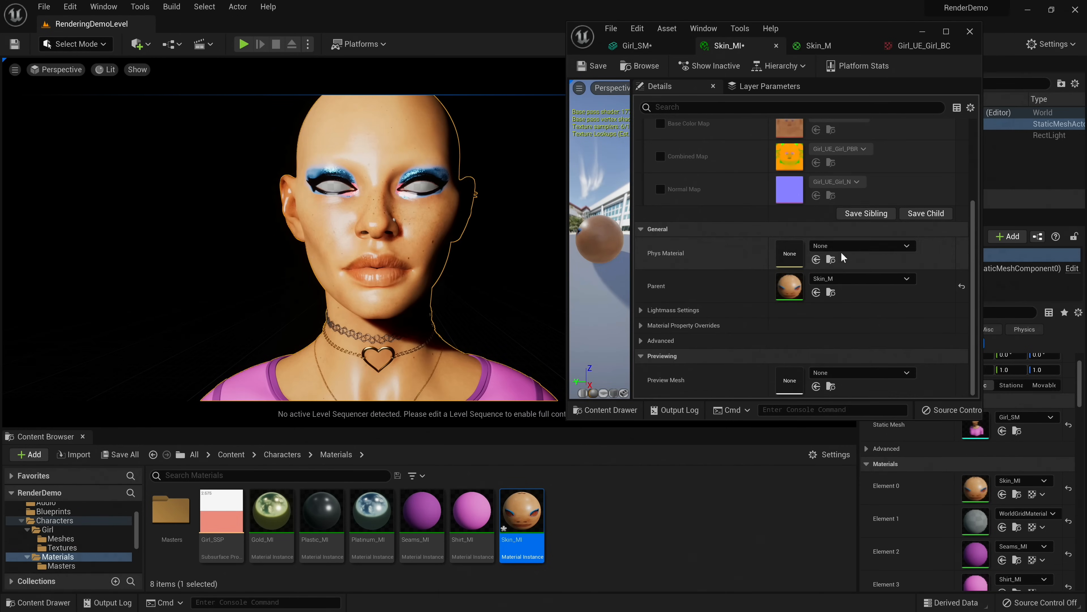
left_click(759, 327)
double_click(789, 349)
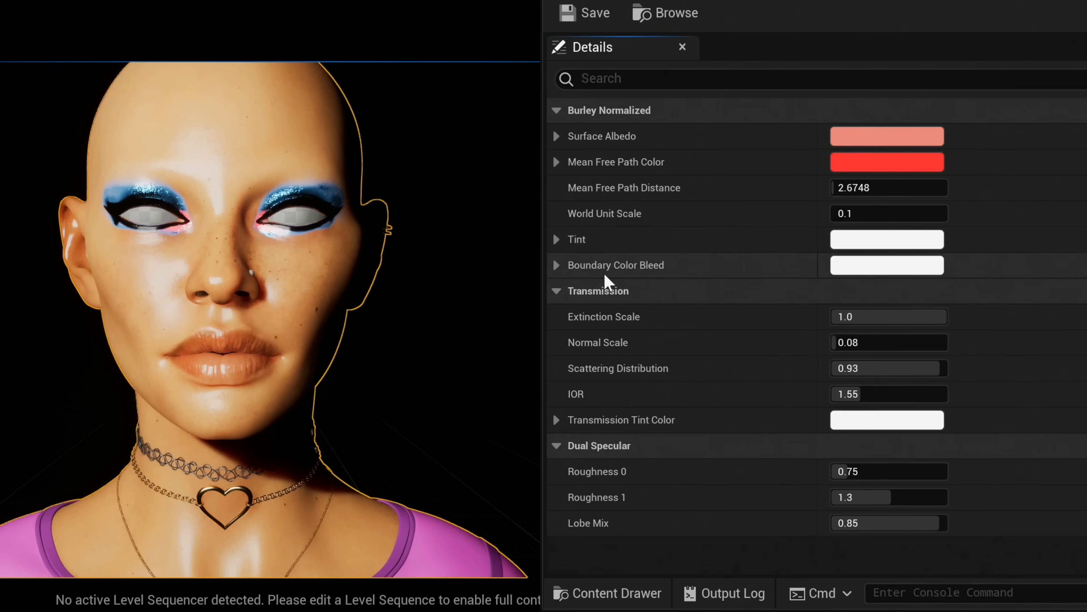
Try different World Unit Scale and Mean Free Path Distance values in the subsurface profile.
left_click(788, 171)
left_click_drag(894, 213, 831, 214)
mouse_move(838, 187)
left_mouse_down()
mouse_move(900, 188)
mouse_move(833, 188)
left_mouse_up()
right_click_drag(294, 328, 280, 304)
key("w")
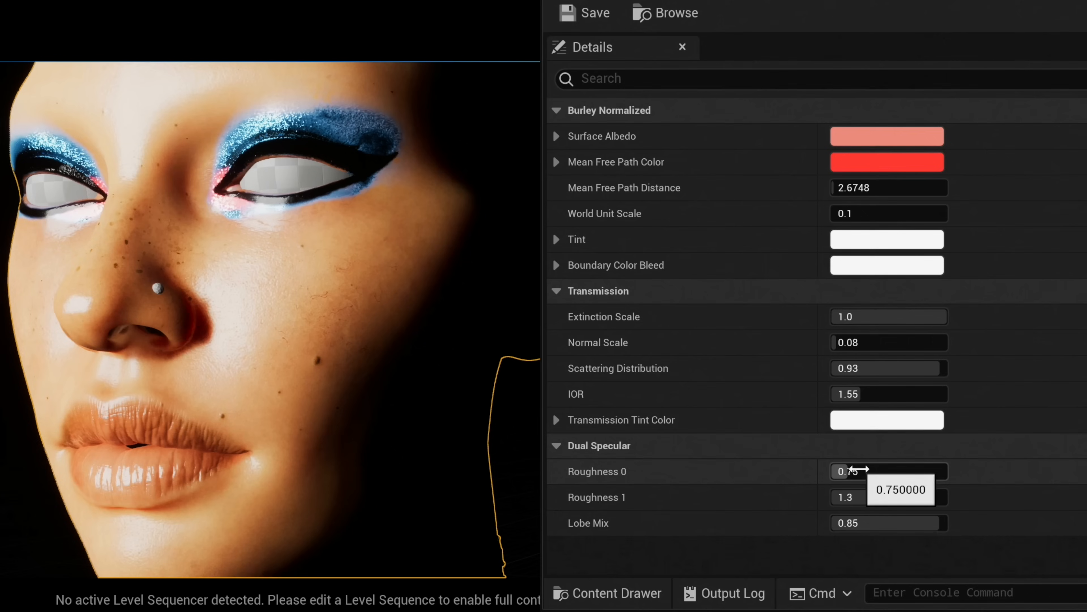
Tune the profile's dual specular: set Roughness 0 to 0.6 and Lobe Mix to about 0.5, and adjust Roughness 1.
left_click_drag(862, 471, 890, 472)
left_click(925, 523)
type(".5")
key("Return")
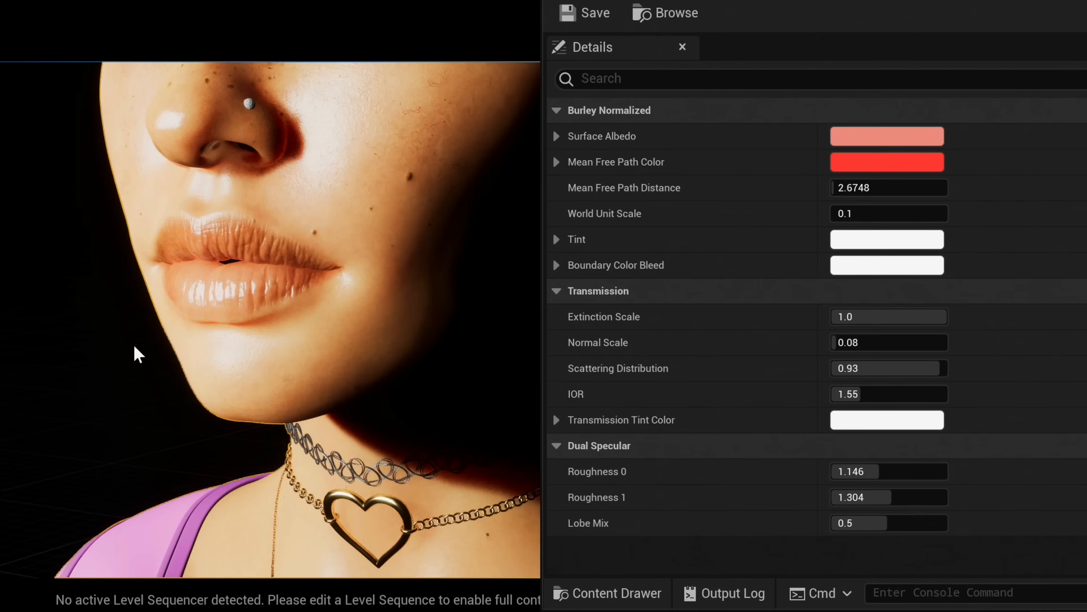
mouse_move(134, 352)
right_mouse_down()
mouse_move(197, 347)
mouse_move(141, 343)
right_mouse_up()
left_click(875, 471)
type(".6")
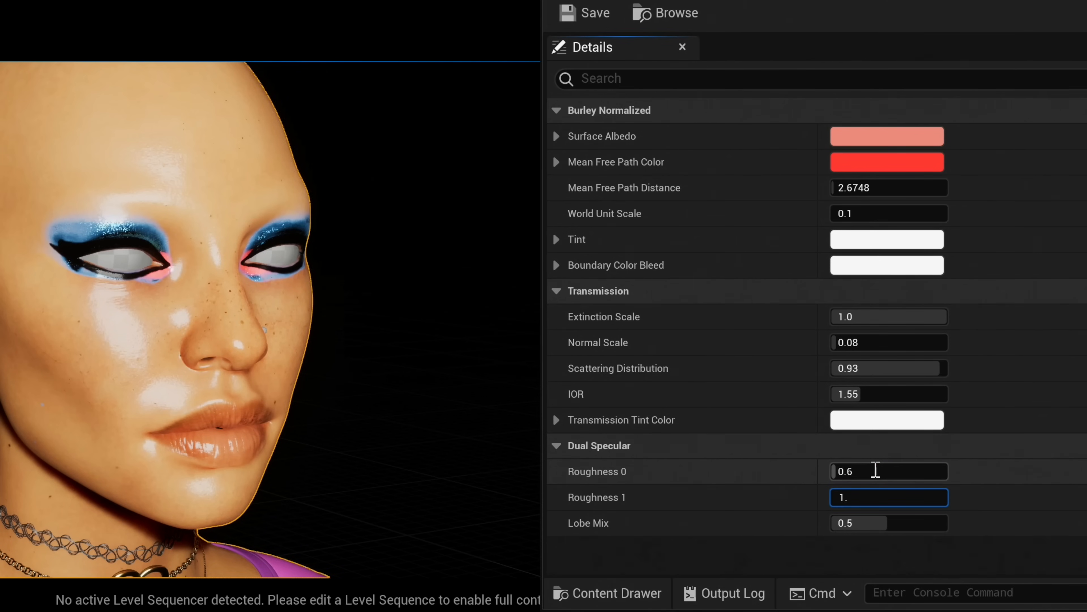
left_click_drag(895, 522, 890, 521)
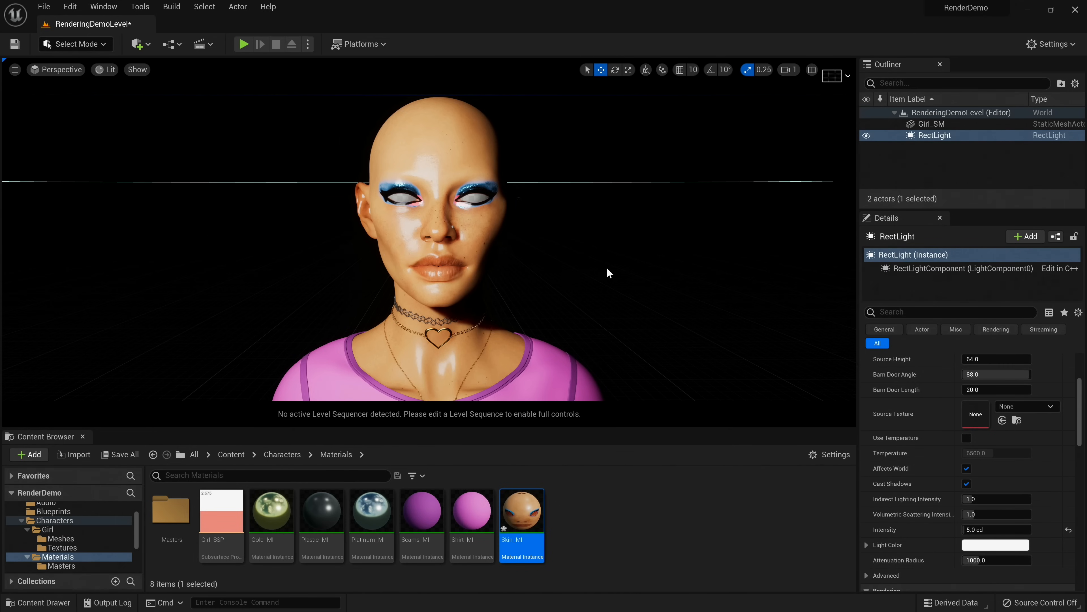
Save all changes and search the project's whole Content folder for "eyerefr".
middle_click_drag(438, 371, 438, 359)
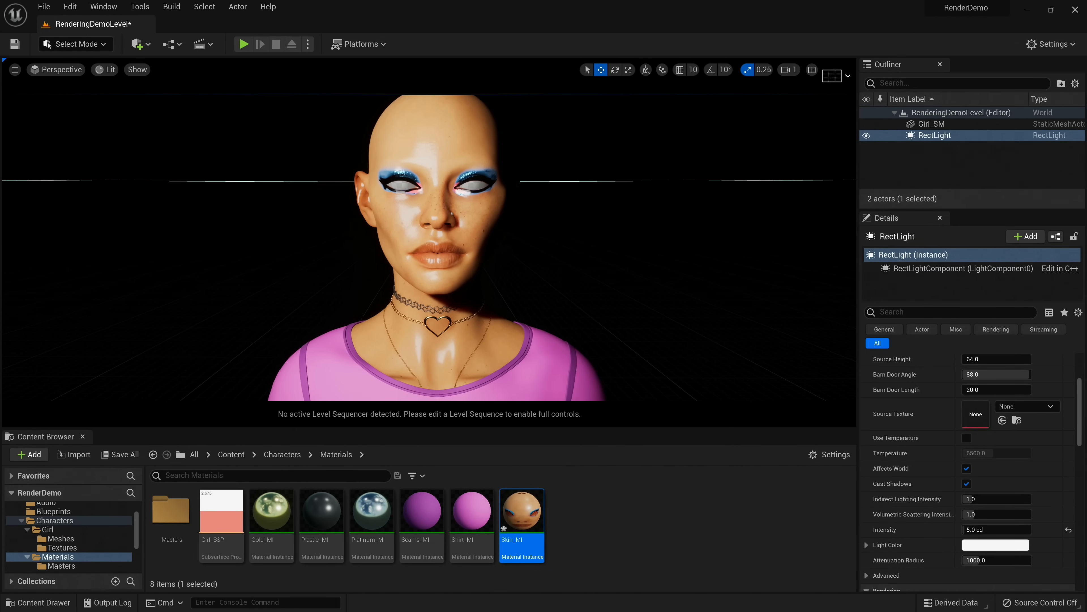
key("ctrl+shift+s")
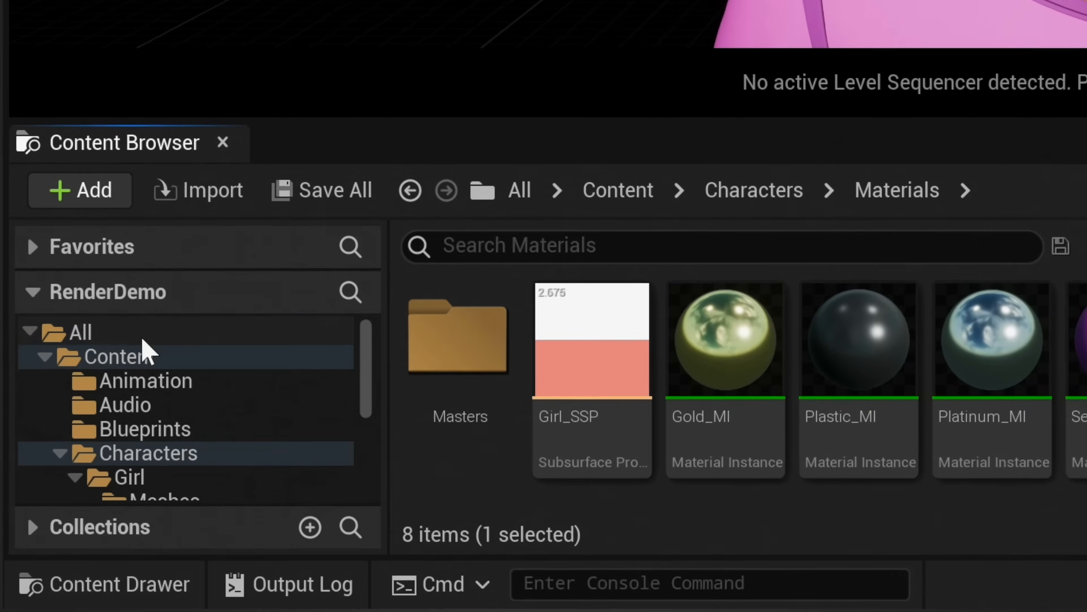
left_click(73, 452)
left_click(530, 379)
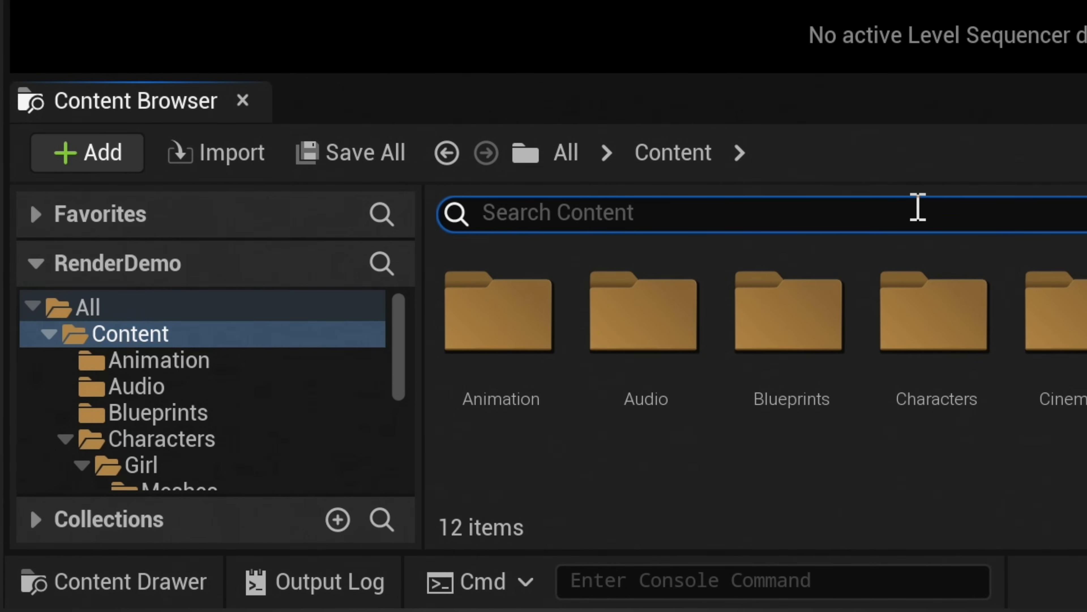
type("eyerefr")
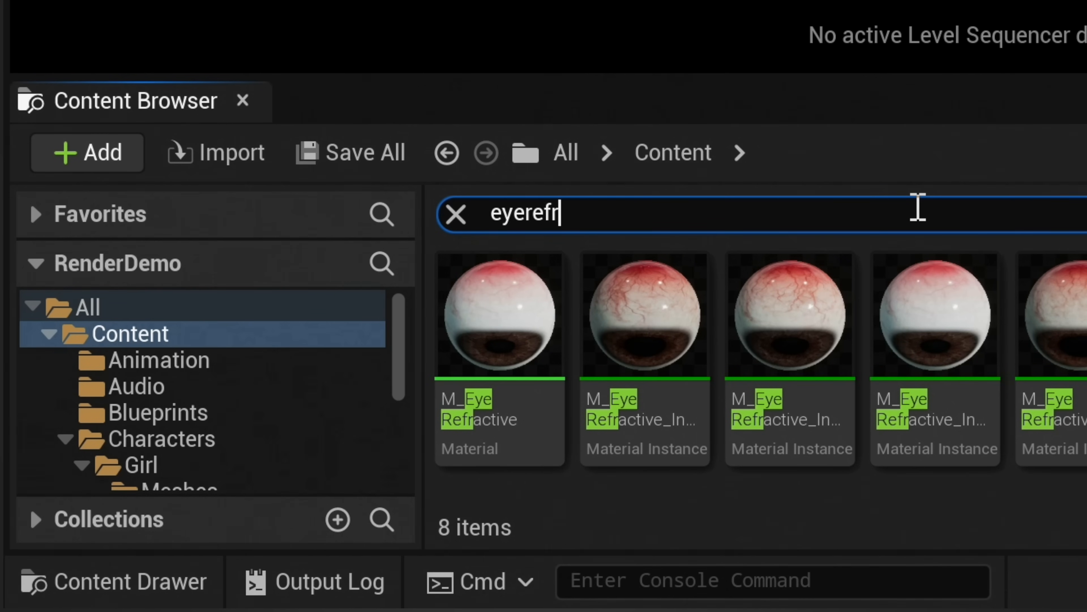
mouse_move(453, 328)
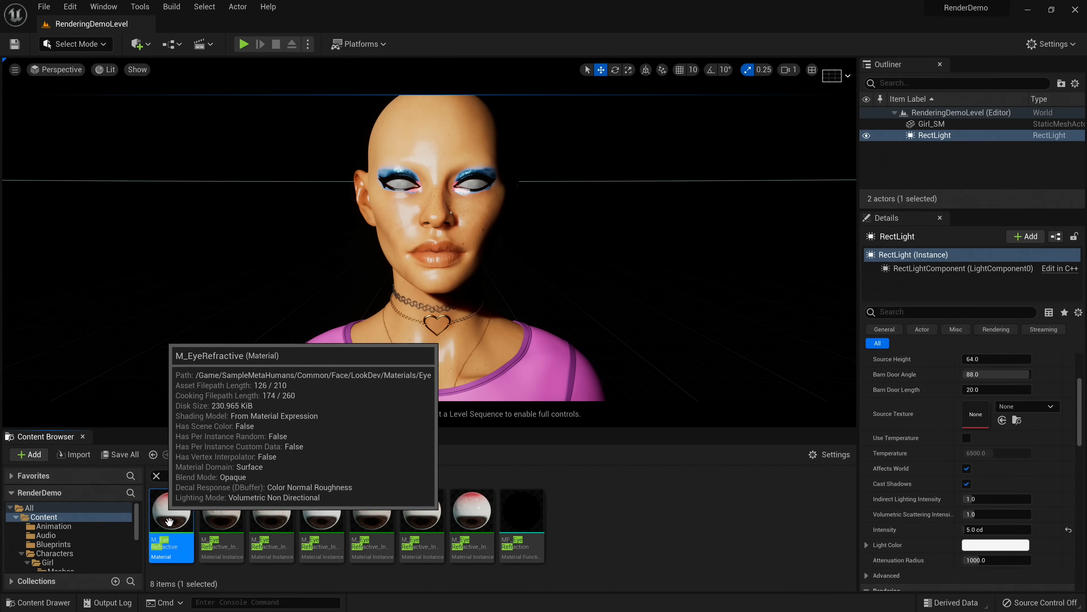
Create a material instance from M_EyeRefractive and move it into the Characters/Materials folder.
right_click(172, 512)
left_click(272, 247)
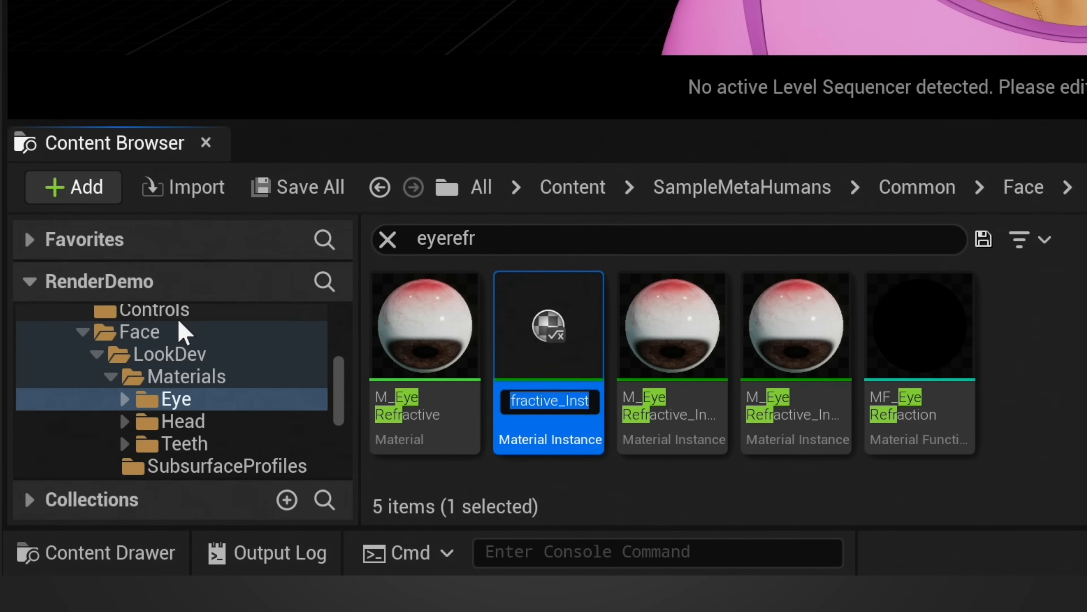
scroll(214, 414, "up", 5)
left_click_drag(548, 326, 221, 404)
left_click(331, 459)
left_click(146, 399)
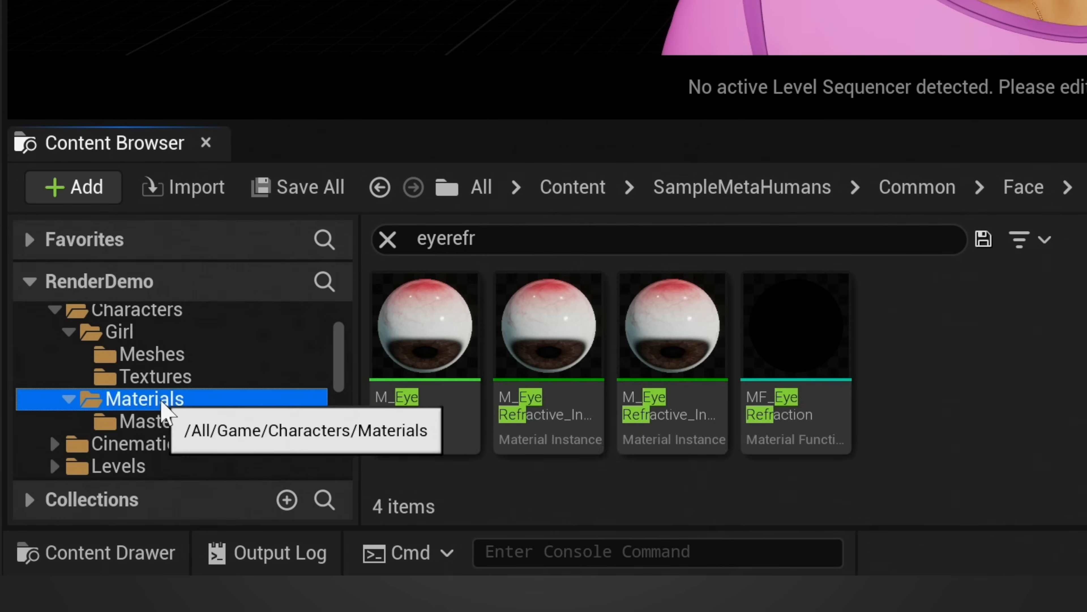
Rename the moved eye material instance as Girl_Eye_MI and clear the content search.
left_click(413, 311)
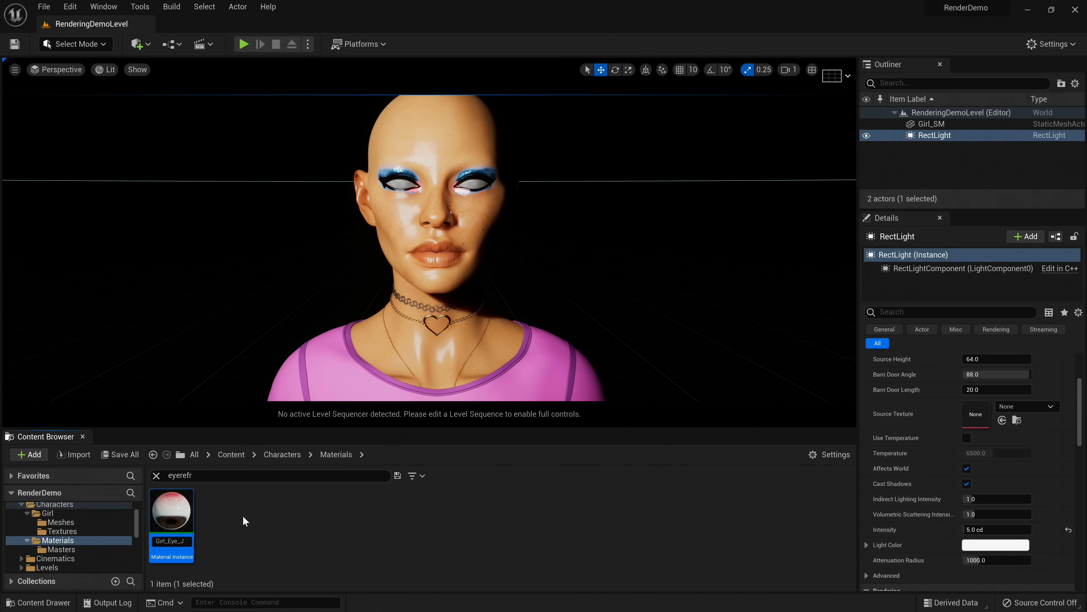
key("BackSpace")
type("MI")
key("Return")
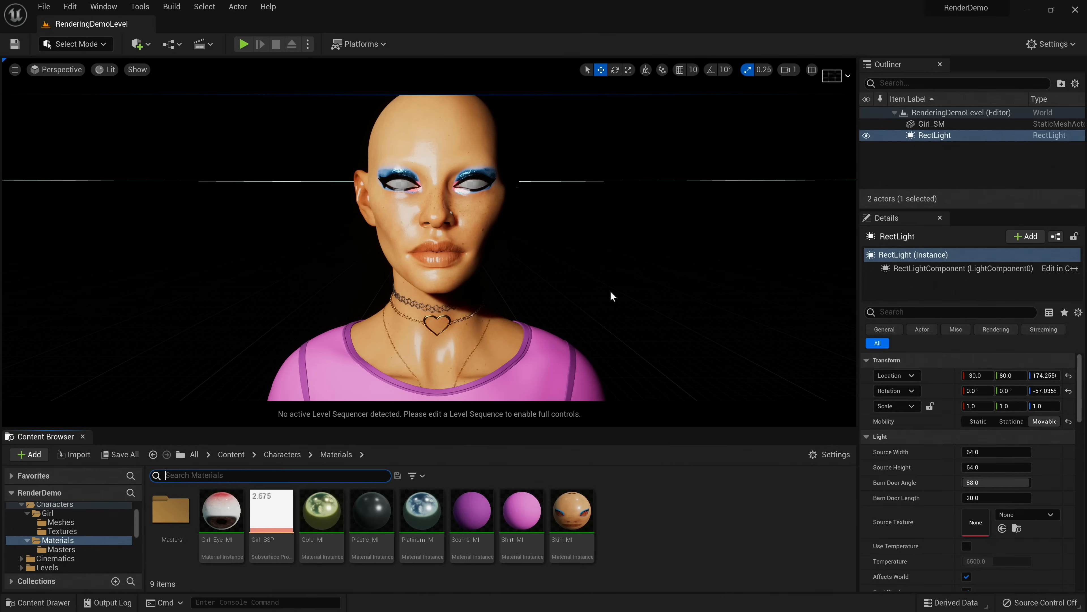
Open the Girl_SM static mesh and assign Girl_Eye_MI to its Eyes material slot.
left_click(483, 355)
double_click(976, 457)
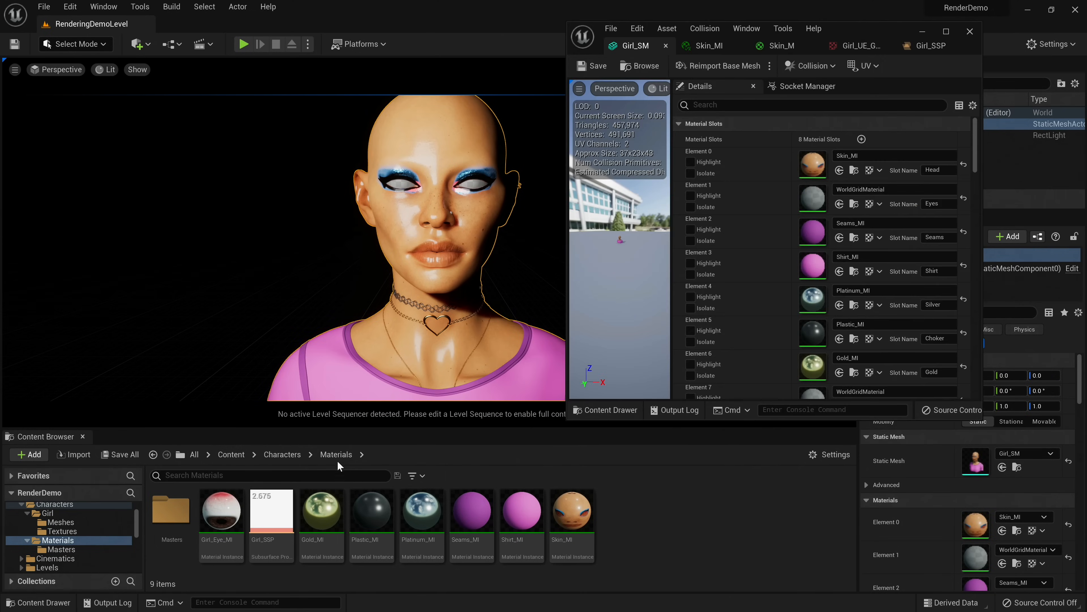
left_click_drag(222, 510, 813, 198)
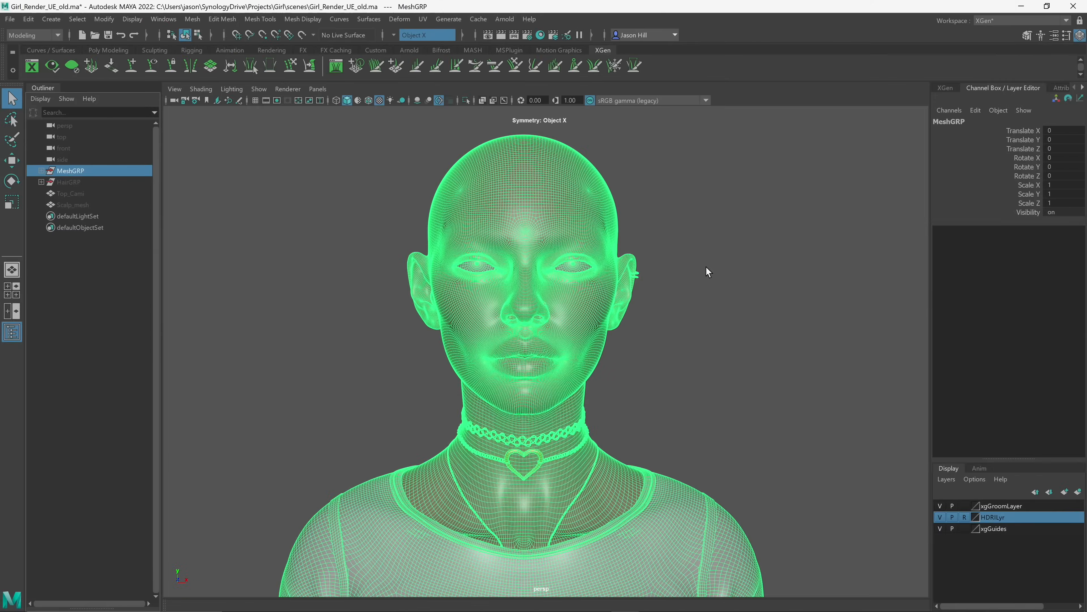
Switch to Maya, select the Eye_L_geo mesh and inspect its UV layout in the UV Editor.
left_click(706, 267)
scroll(598, 207, "down", 5)
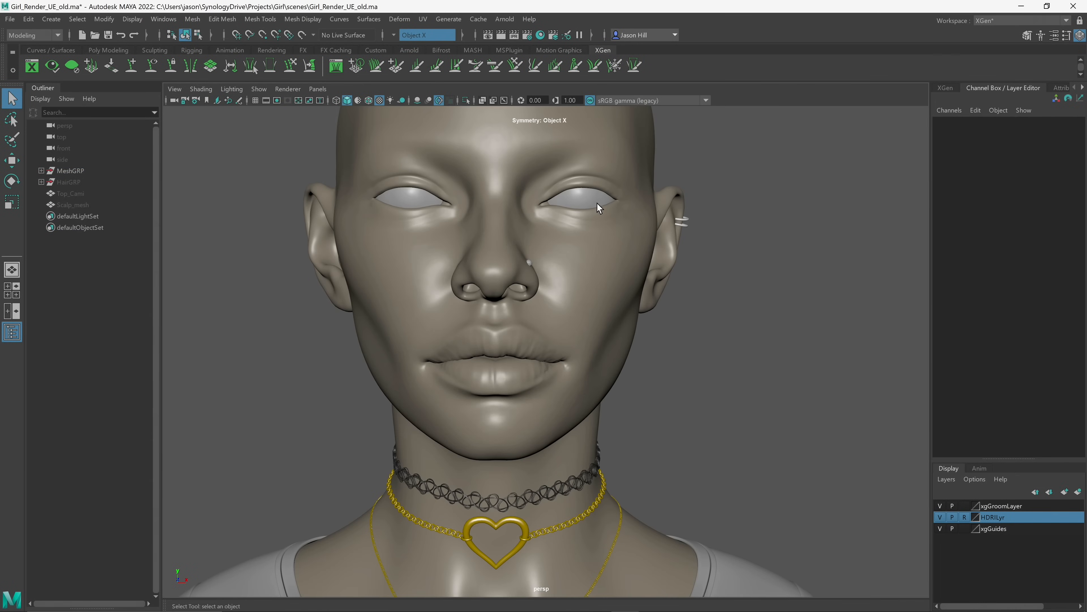
left_click(599, 207)
left_click_drag(624, 260, 625, 297, "alt")
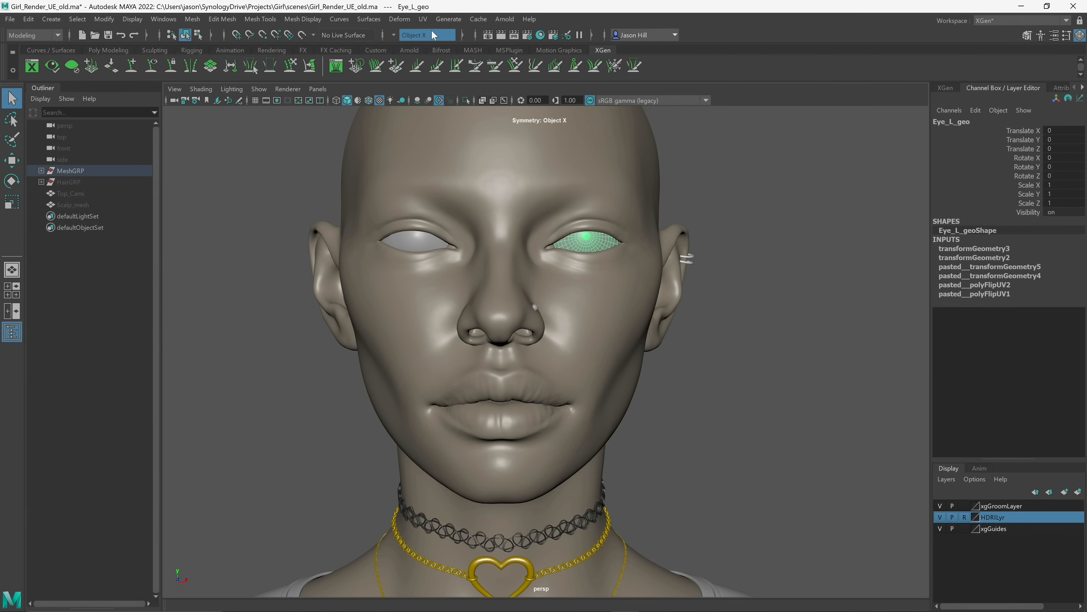
left_click(422, 19)
left_click(452, 44)
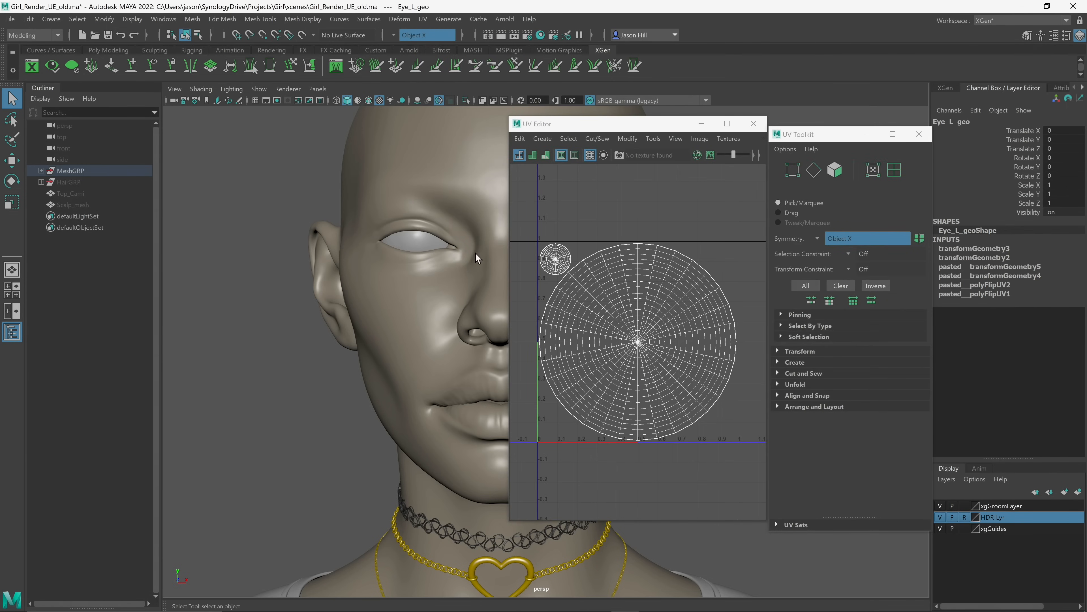
left_click(919, 134)
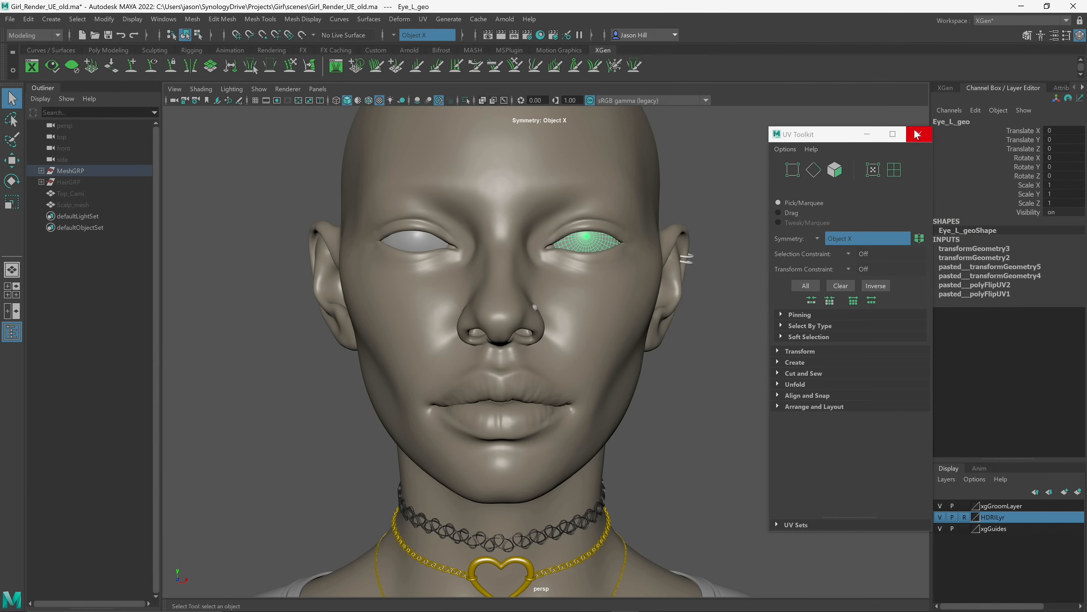
Select the two eye meshes in turn to compare Eye_L_geo with Eye_R_geo.
middle_click_drag(569, 353, 692, 359)
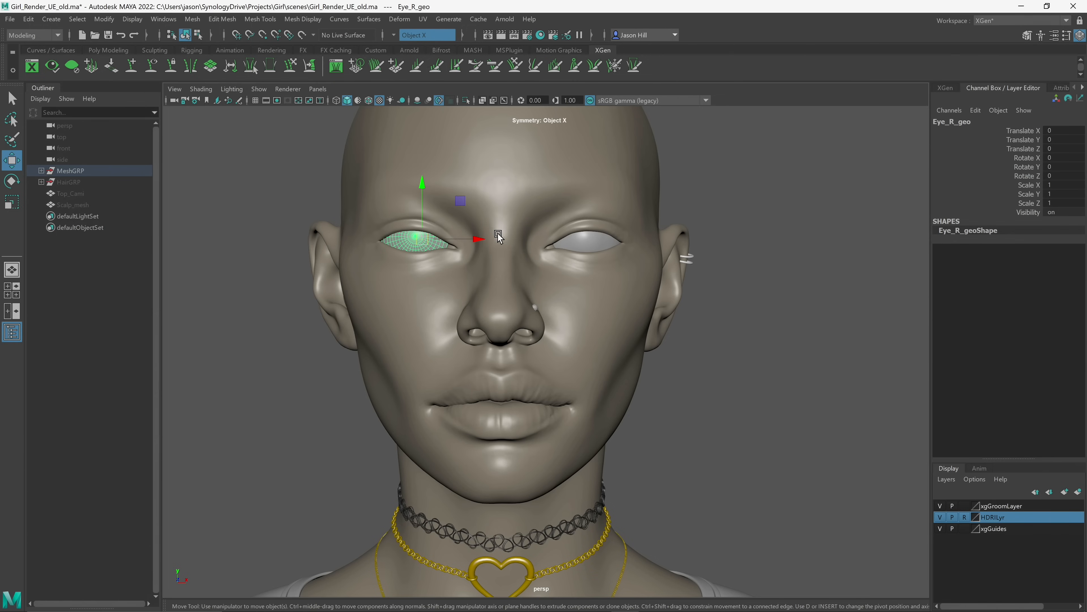
left_click(587, 241)
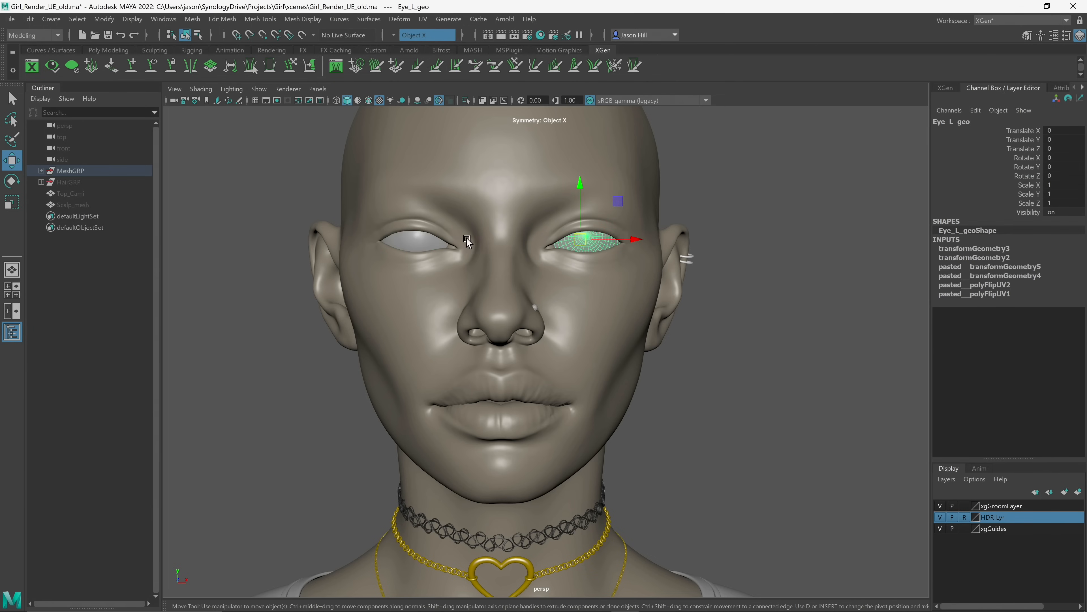
left_click(420, 241)
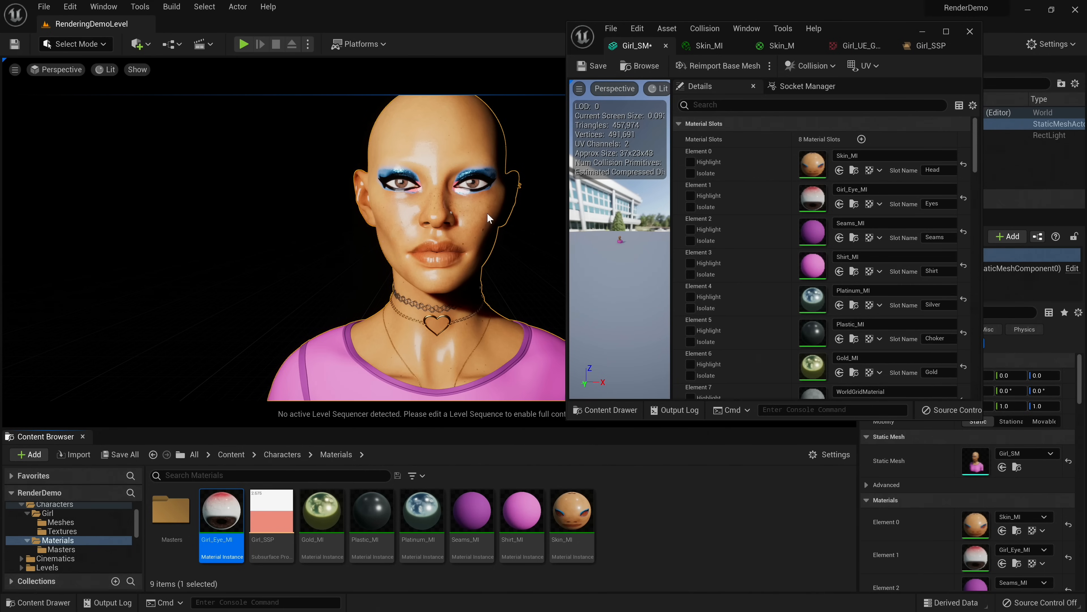
Switch to Unreal Engine, open Girl_Eye_MI beside a close view of the eye, and override IrisUVRadius with 0.165.
double_click(813, 200)
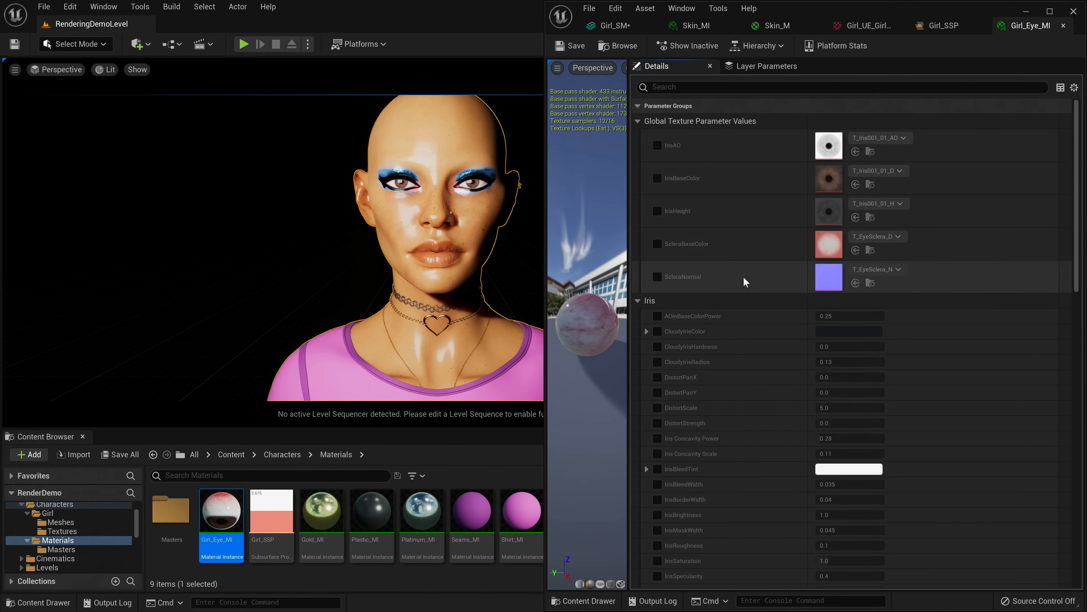
scroll(773, 326, "down", 7)
left_click_drag(434, 229, 300, 235, "alt")
right_click_drag(300, 235, 381, 240, "alt")
left_click_drag(382, 239, 497, 229, "alt")
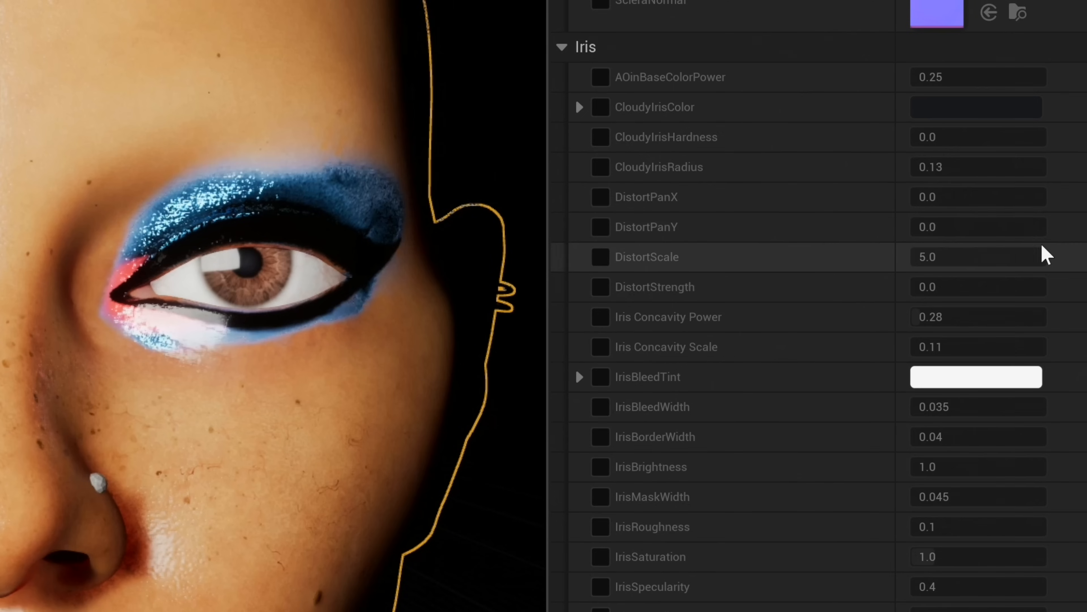
scroll(1048, 227, "down", 3)
scroll(772, 551, "down", 7)
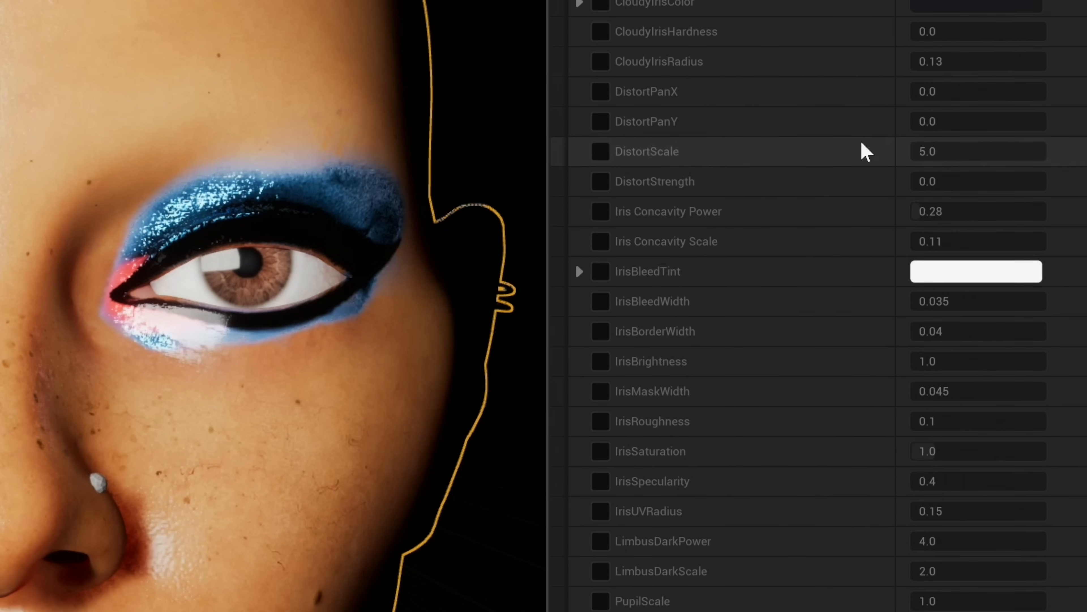
scroll(601, 404, "up", 3)
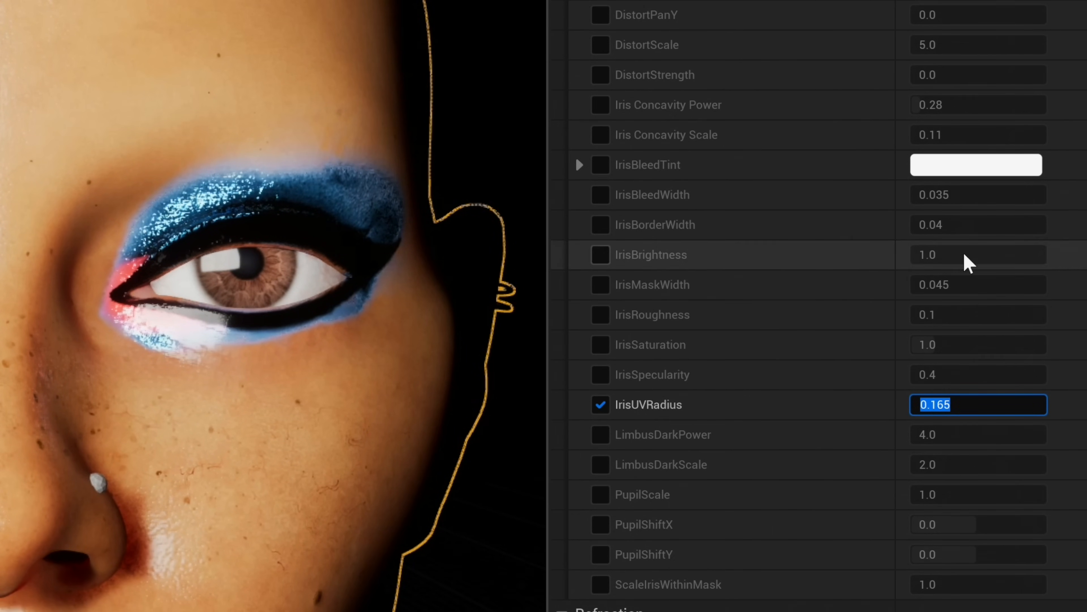
Override IrisSaturation with 3.32, LimbusDarkPower with 1.5 and LimbusDarkScale with about 1.88.
left_click(601, 344)
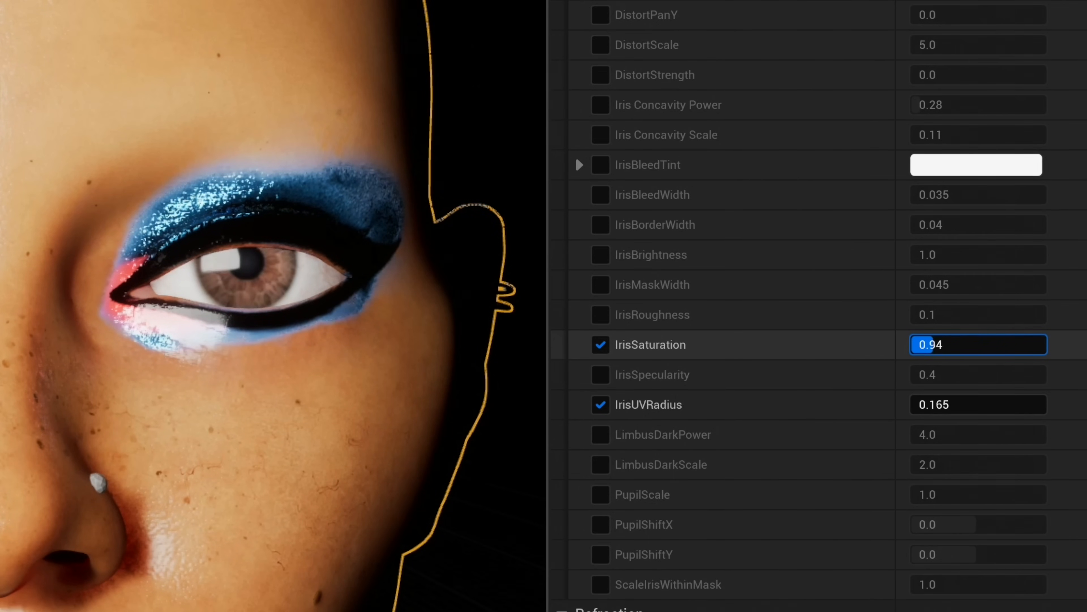
left_click_drag(968, 344, 1000, 344)
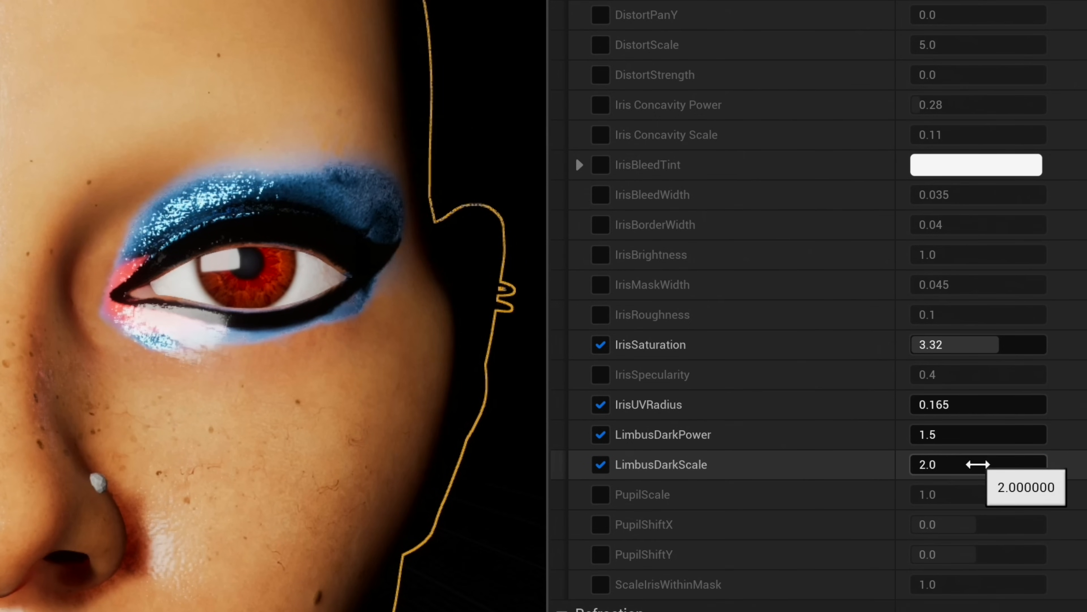
left_click_drag(978, 464, 995, 465)
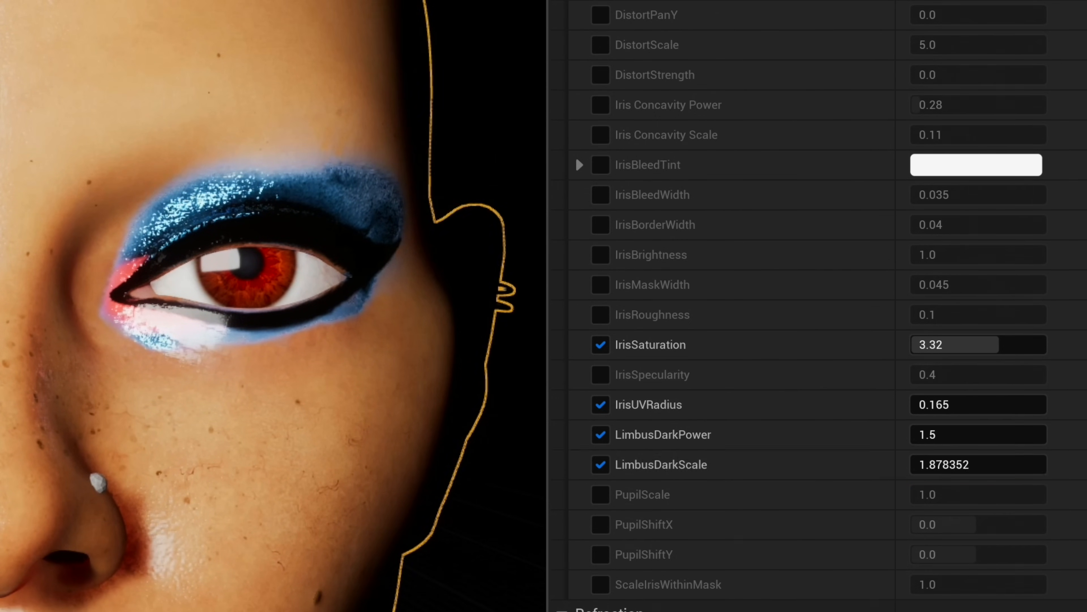
Override ScleraBrightness with 0.8 in the eye material's Sclera parameters.
scroll(180, 379, "down", 4)
scroll(793, 391, "down", 8)
scroll(794, 376, "down", 5)
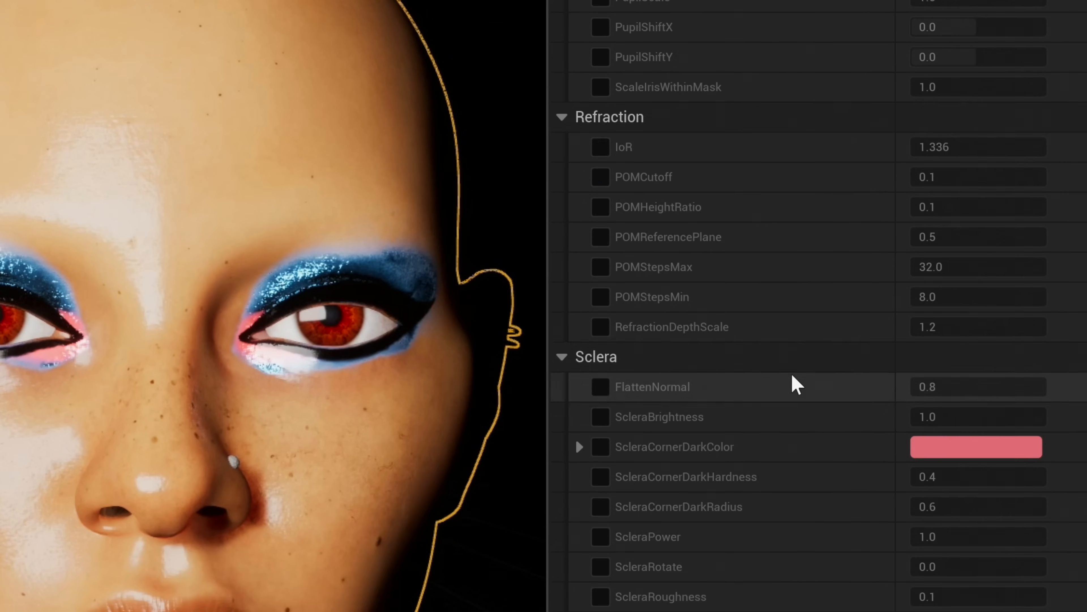
scroll(600, 422, "down", 3)
scroll(599, 418, "down", 1)
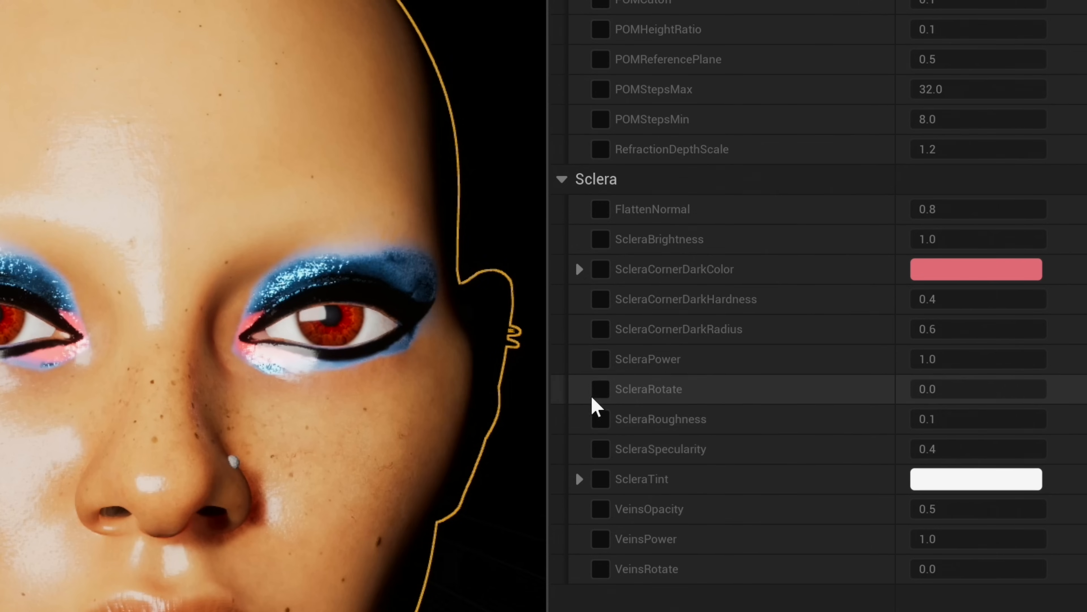
left_click(601, 239)
left_click_drag(993, 240, 1003, 240)
left_click(993, 241)
type(".")
type("4")
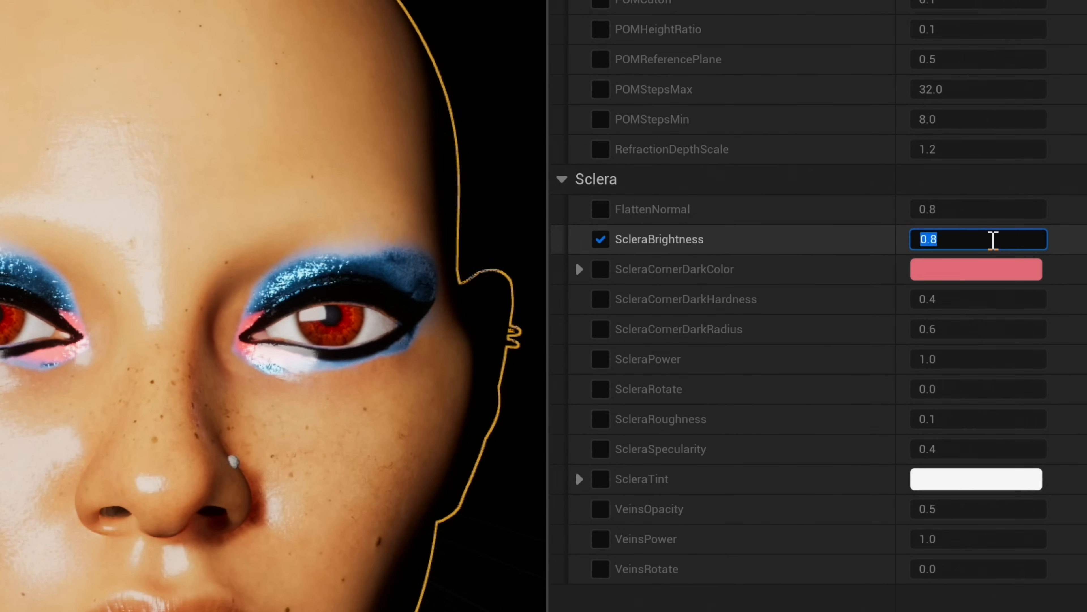
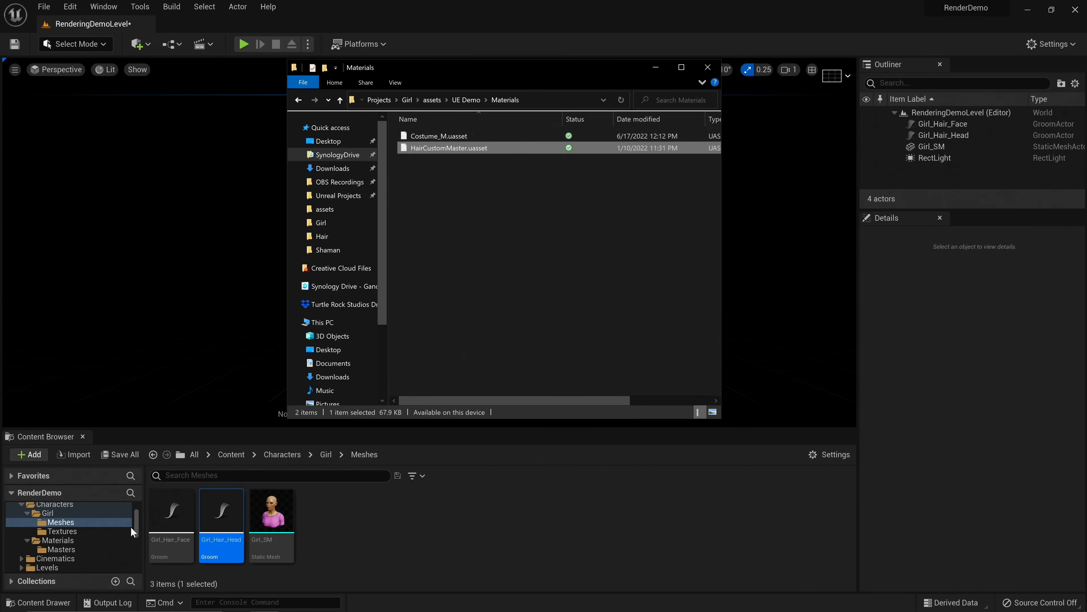
Paste the copied HairCustomMaster.uasset file into the project's Characters/Materials/Masters folder in File Explorer.
left_click(64, 548)
key("alt+Tab")
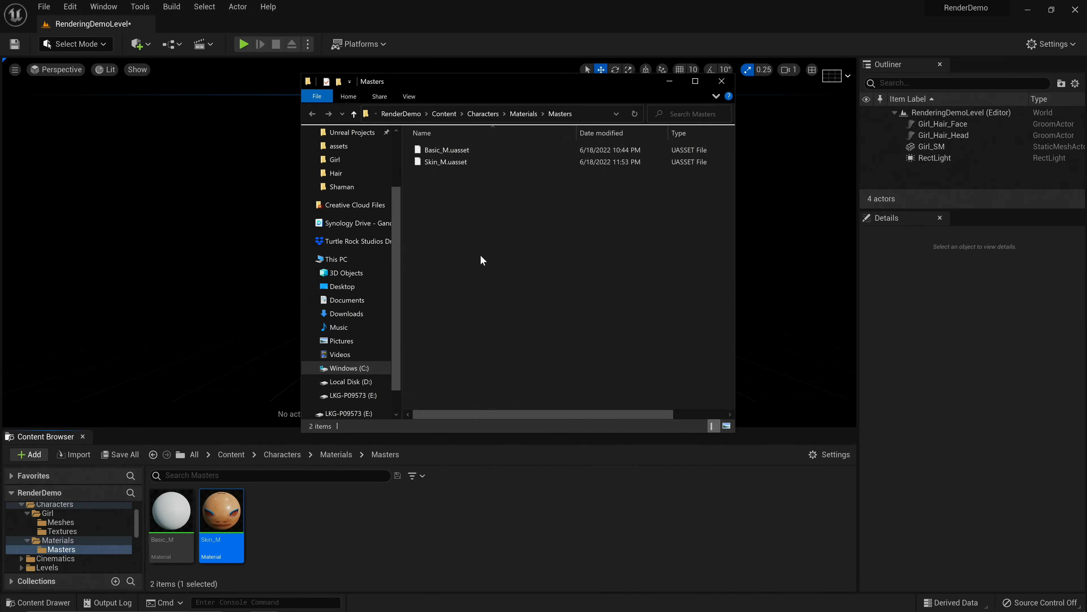
key("ctrl+v")
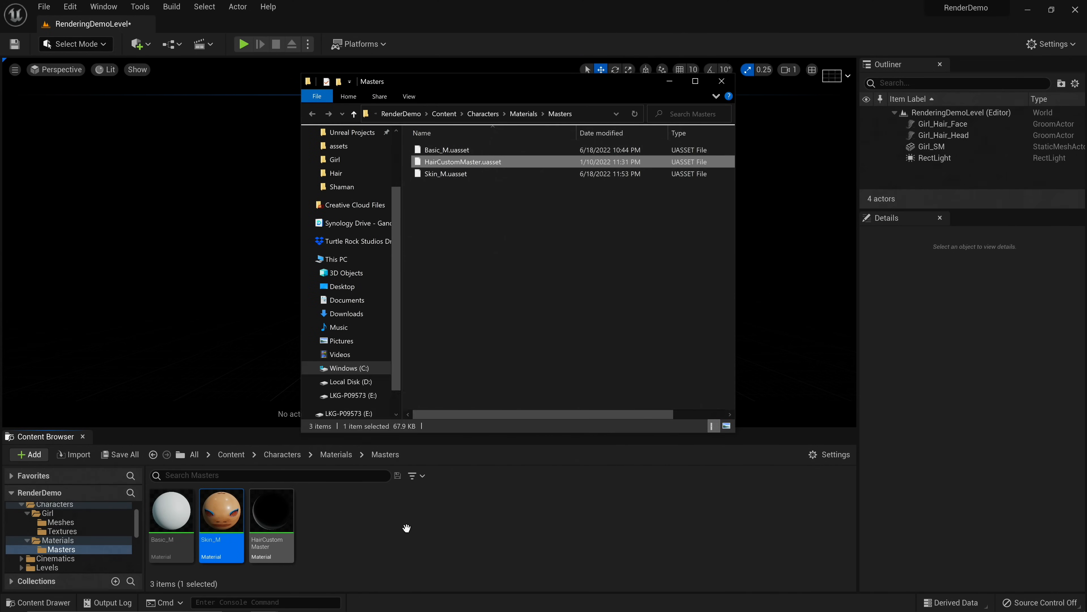
Create a material instance from HairCustomMaster and name it Girl_Hair_MI.
left_click(272, 512)
right_click(272, 512)
left_click(368, 241)
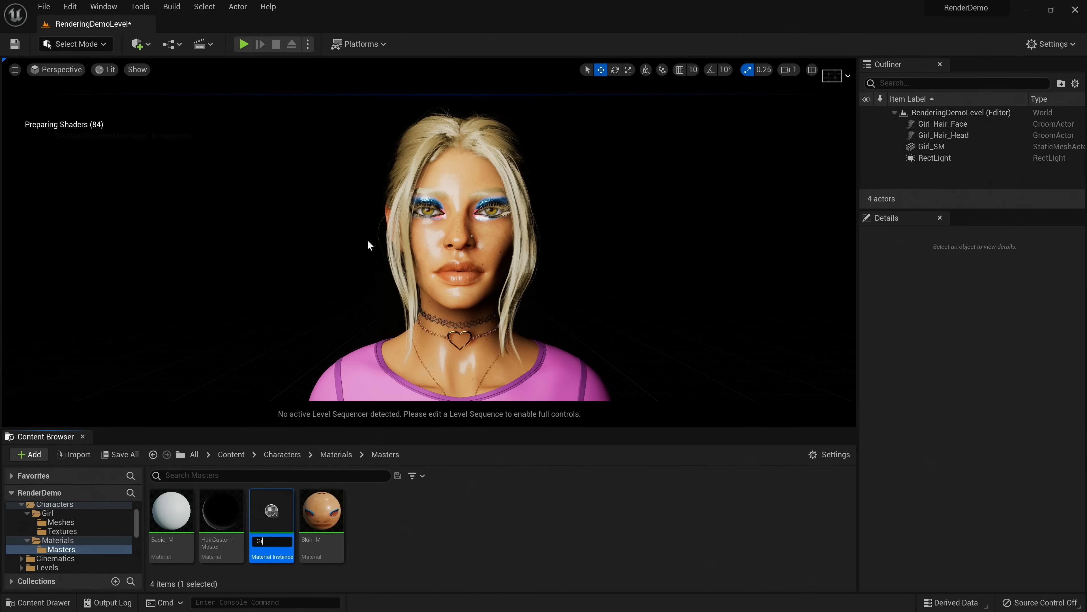
type("Girl_Hair_MI")
key("Return")
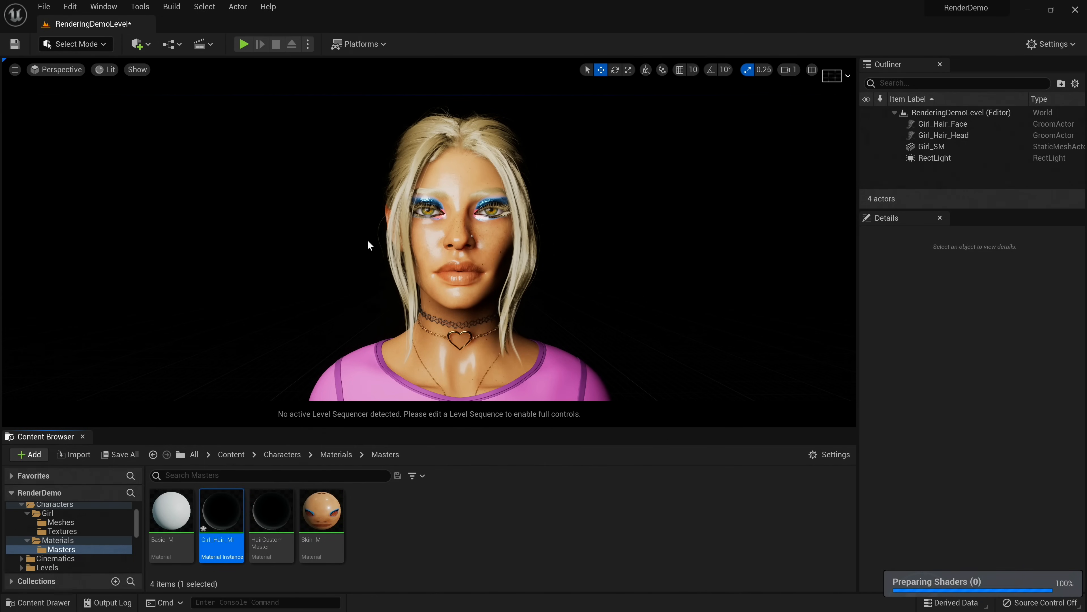
Move Girl_Hair_MI into the Materials folder, open that folder, and select the Girl_Hair_Head groom in the scene.
left_click_drag(222, 512, 83, 540)
left_click(107, 555)
left_click(58, 540)
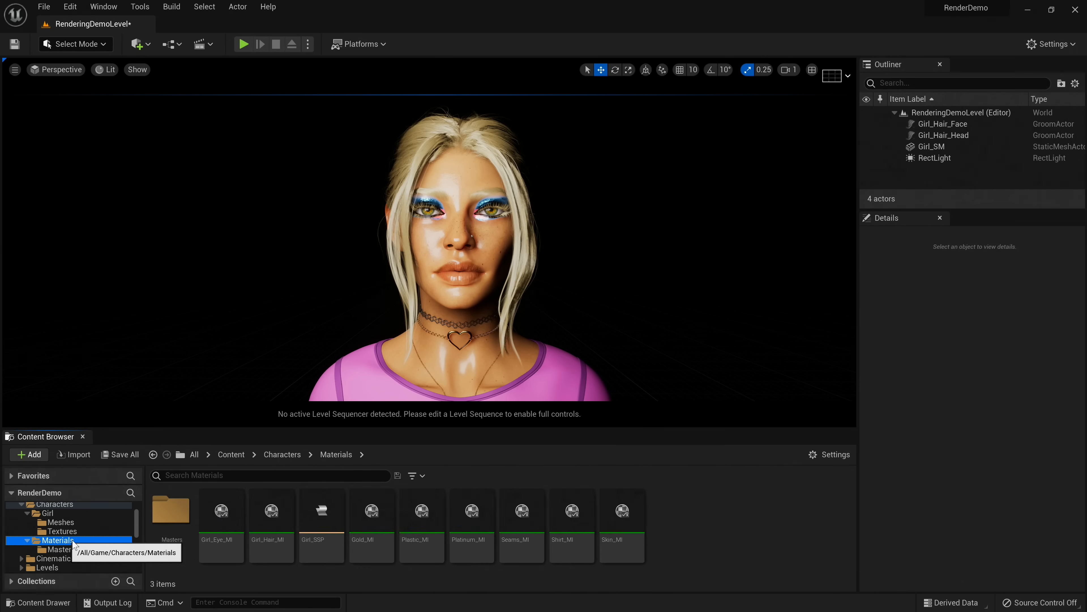
left_click(528, 252)
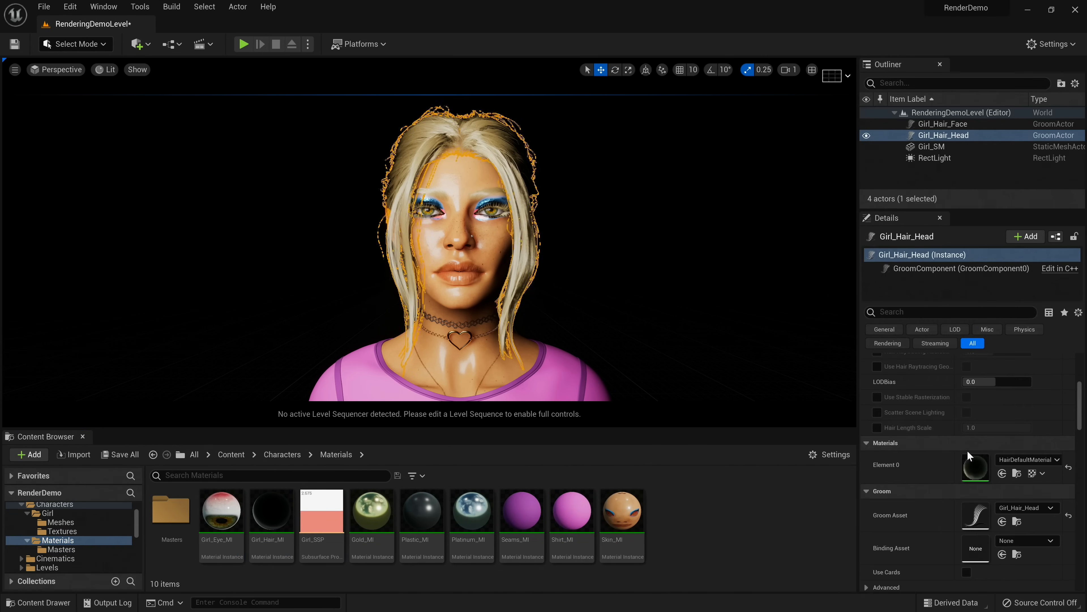
Assign Girl_Hair_MI to Element 0 of both the Girl_Hair_Head and Girl_Hair_Face grooms, and clear the selection.
left_click_drag(272, 512, 976, 466)
left_click(413, 205)
left_click_drag(276, 516, 970, 475)
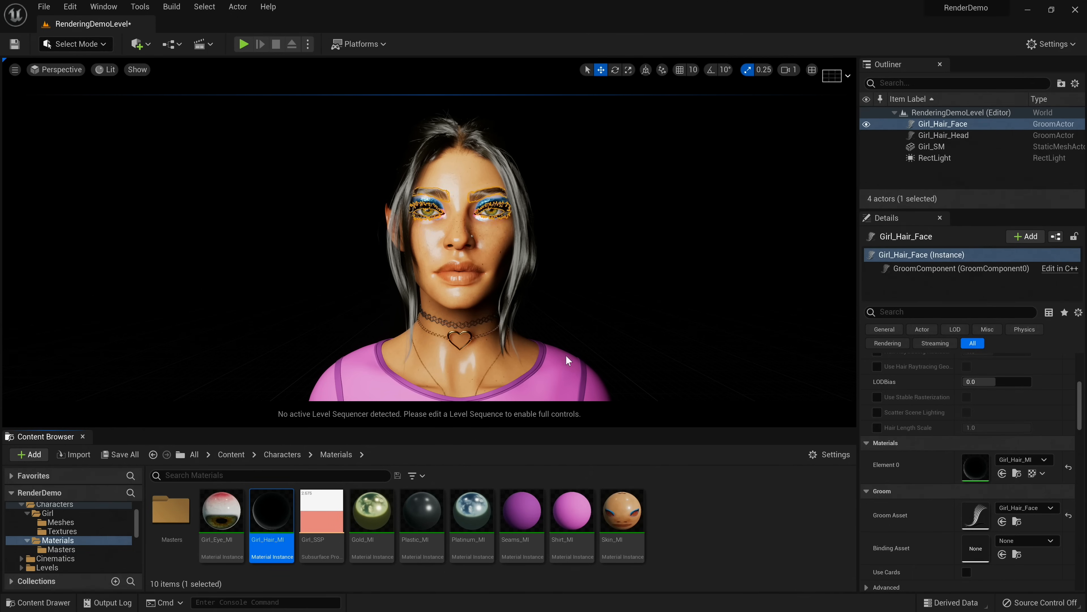
key("Escape")
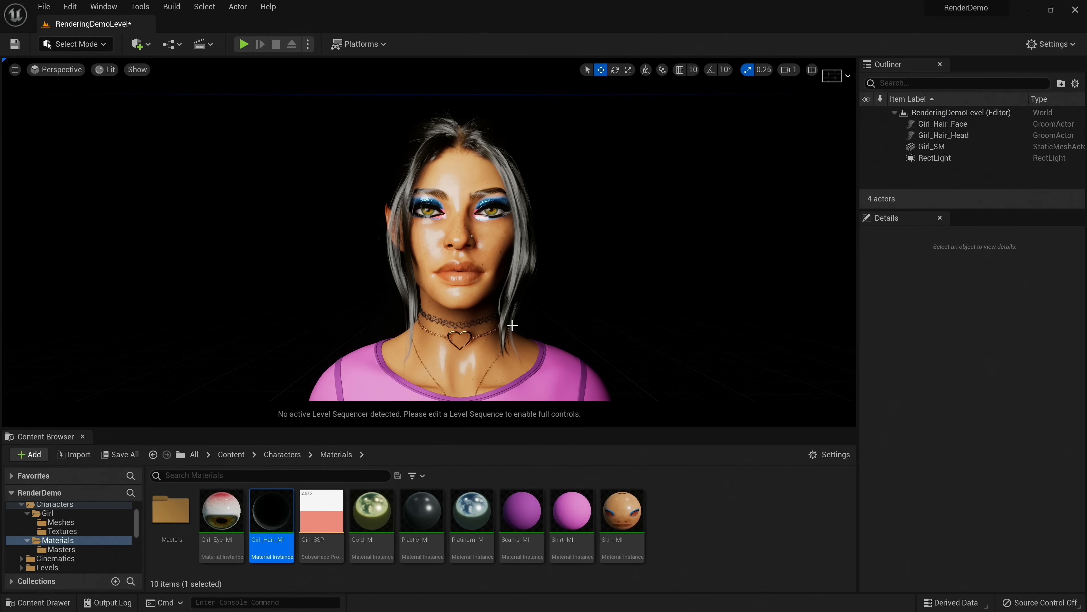
Open Girl_Hair_MI, enable the Contrast, LengthMix and Noiseness overrides, and change Color1 to pink.
scroll(512, 326, "up", 2)
double_click(264, 510)
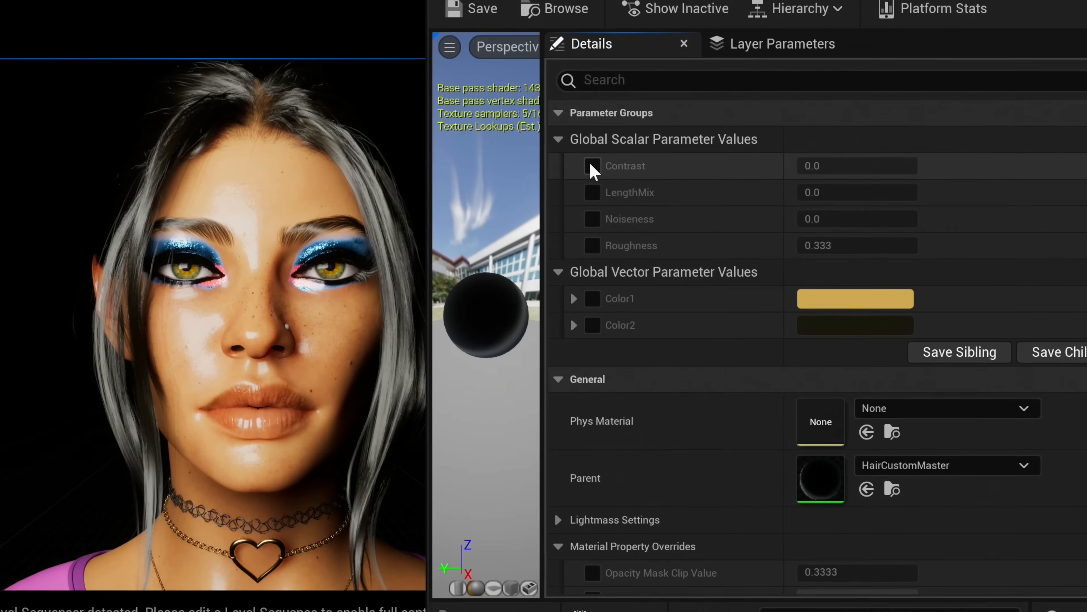
left_click(661, 157)
left_click(586, 194)
left_click(586, 221)
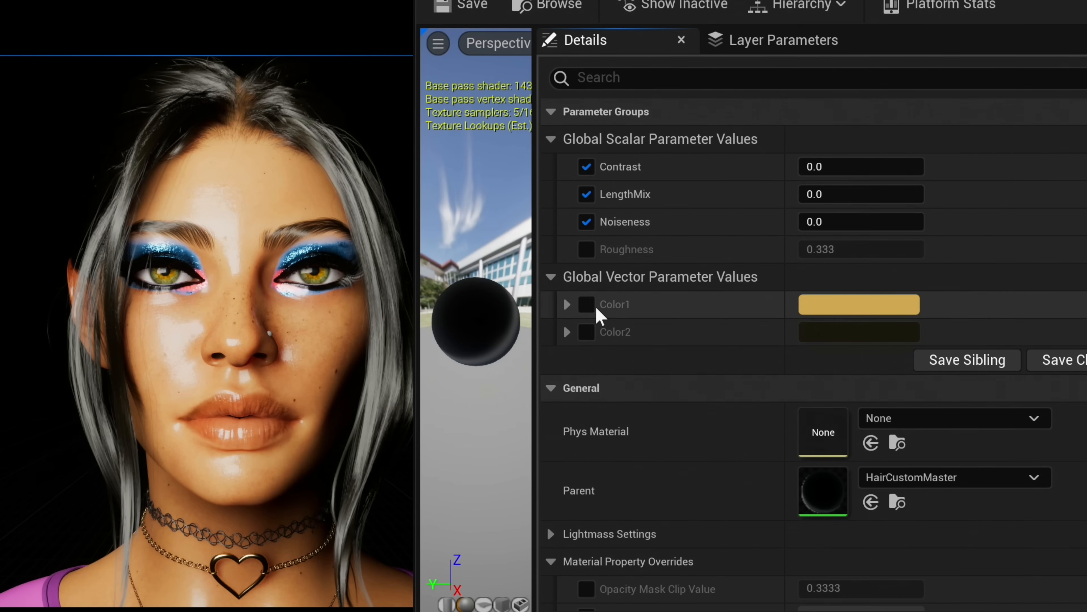
left_click(858, 305)
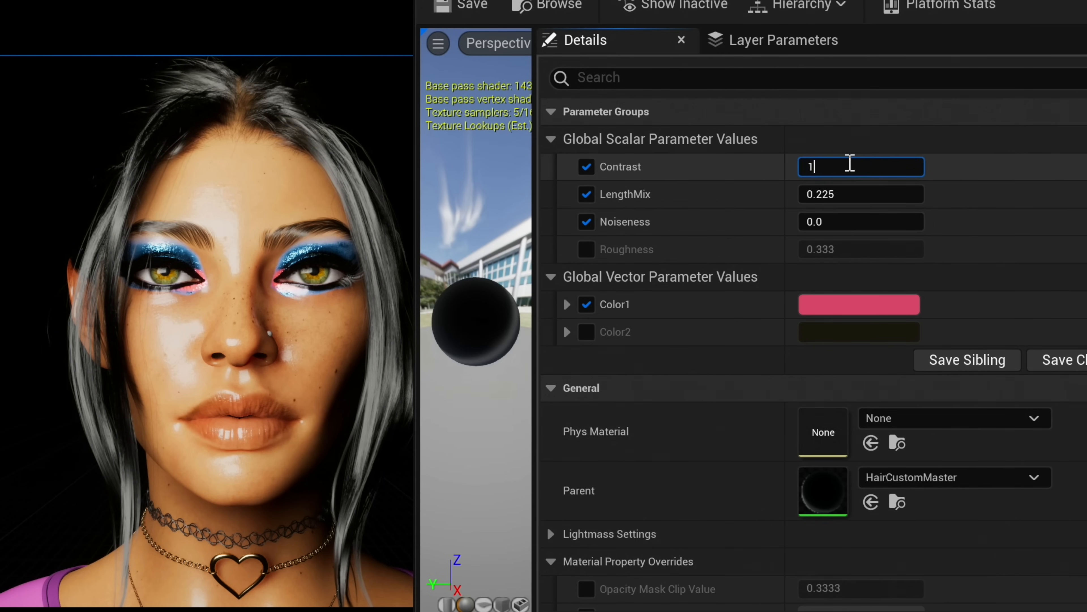
Set the hair material's Contrast to 1.0, LengthMix to 0.189 and Noiseness to 0.272, shift Color1 to a softer red, and close its editor.
left_click_drag(850, 222, 967, 222)
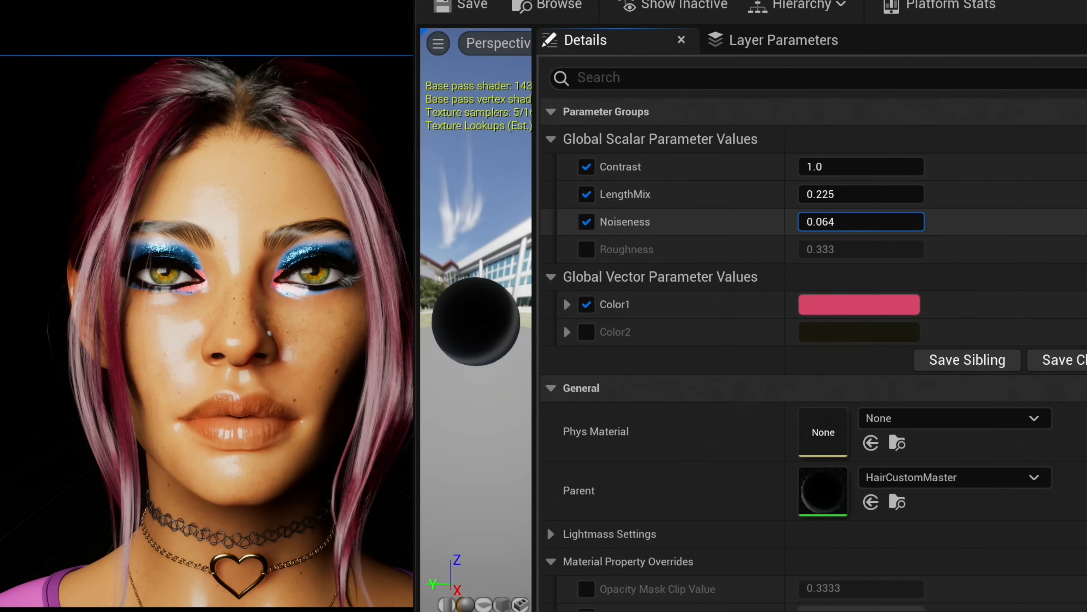
mouse_move(846, 191)
left_mouse_down()
mouse_move(772, 194)
mouse_move(806, 194)
left_mouse_up()
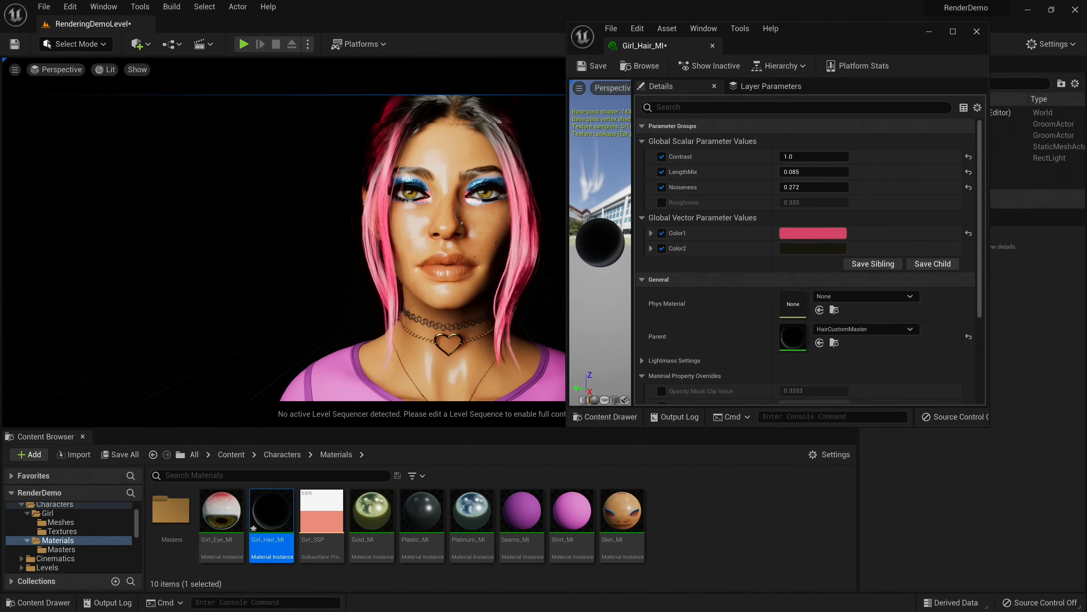
left_click_drag(385, 258, 415, 257, "alt")
mouse_move(813, 172)
left_mouse_down()
mouse_move(800, 171)
mouse_move(815, 171)
left_mouse_up()
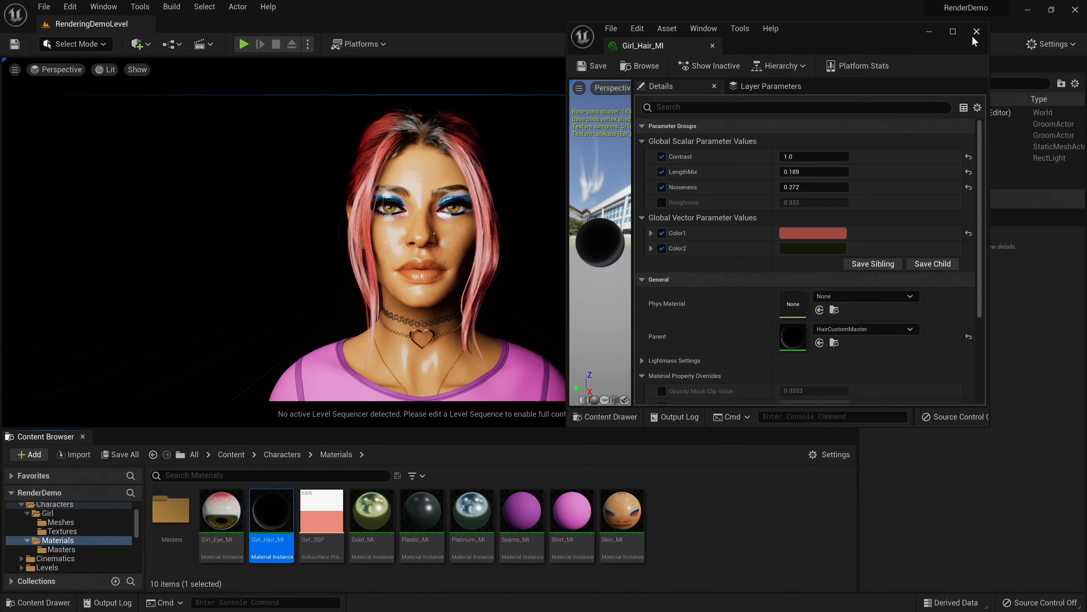
left_click(976, 32)
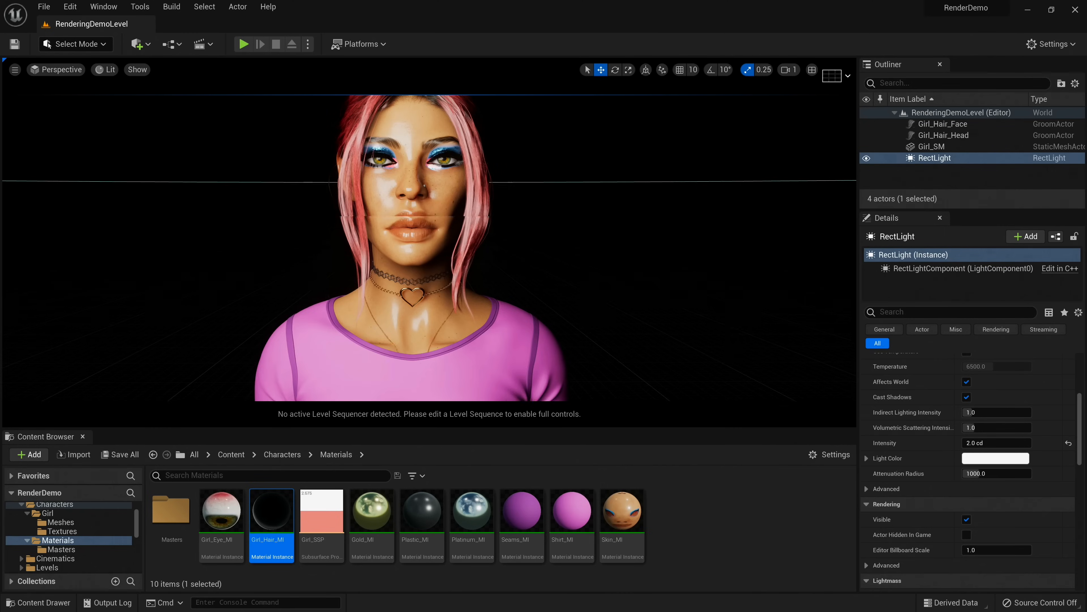
Add a Sky Light to the level and set its source type to SLS Specified Cubemap.
right_click_drag(535, 262, 535, 252)
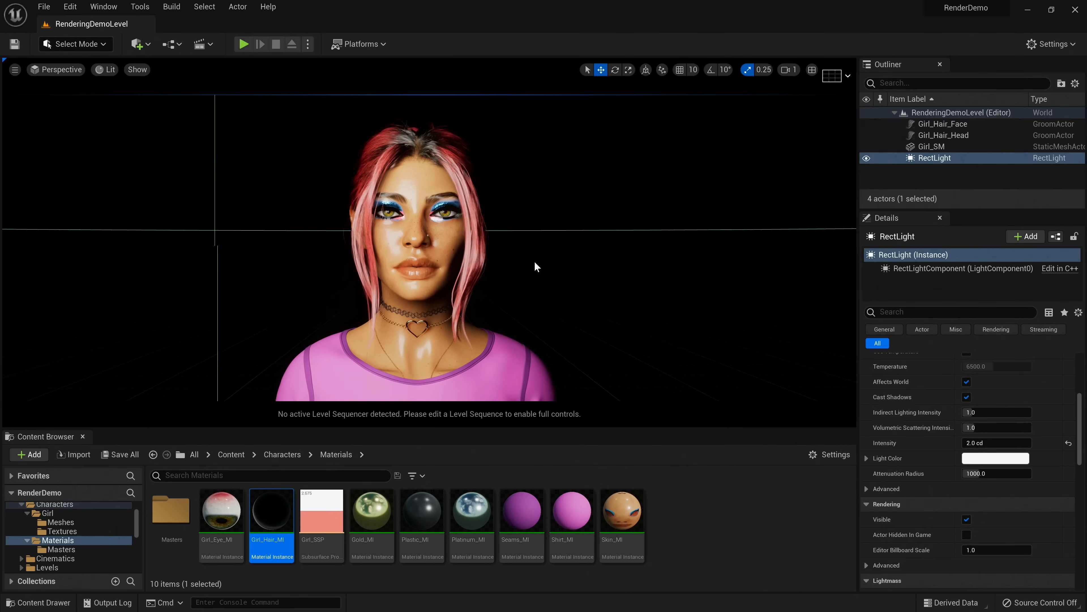
key("Escape")
left_click(148, 45)
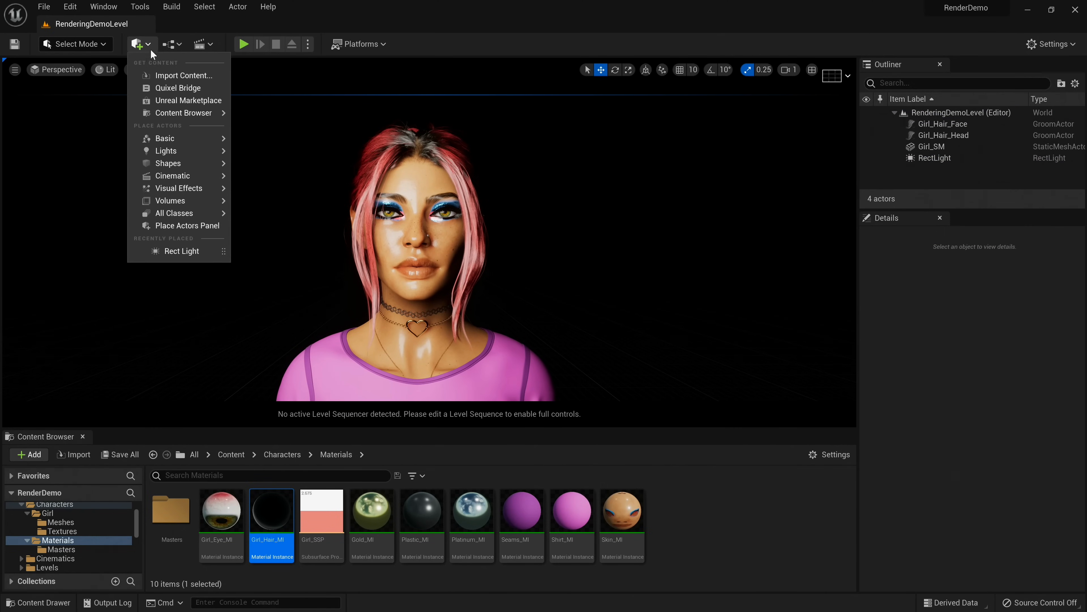
mouse_move(219, 151)
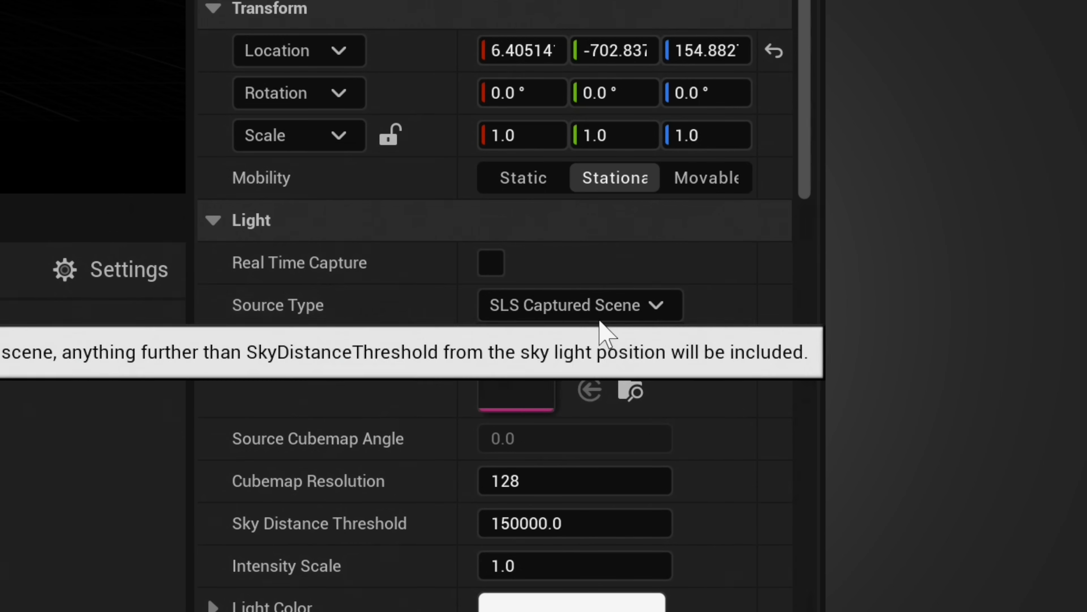
left_click(1006, 471)
left_click(1007, 488)
Choose EpicQuadPanorama_CC+EV1 as the SkyLight's cubemap.
left_click(627, 354)
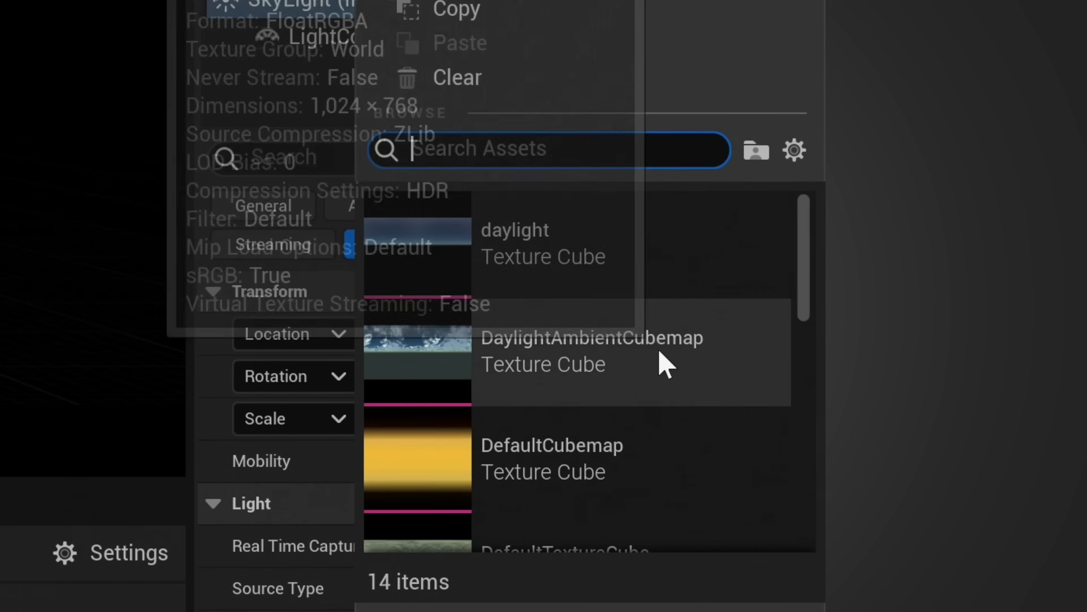
scroll(728, 388, "down", 3)
scroll(728, 388, "down", 5)
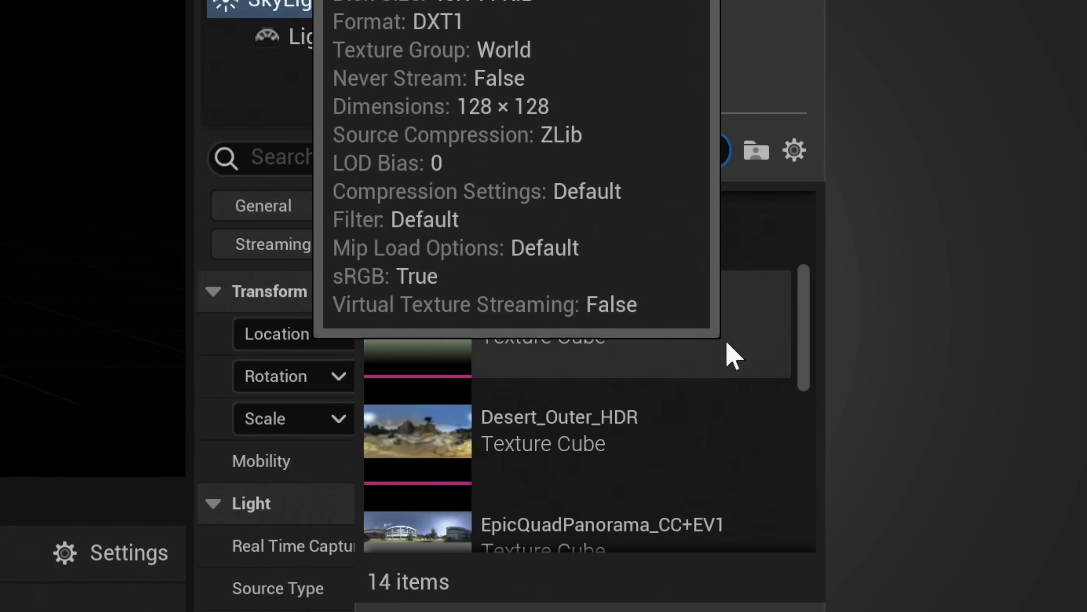
scroll(715, 317, "down", 1)
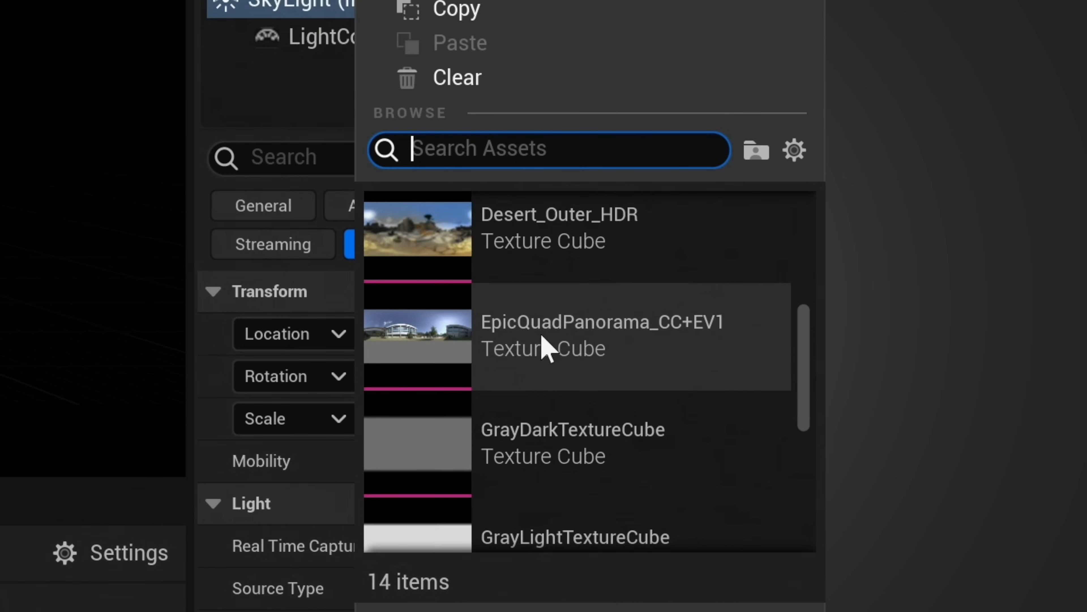
left_click(541, 348)
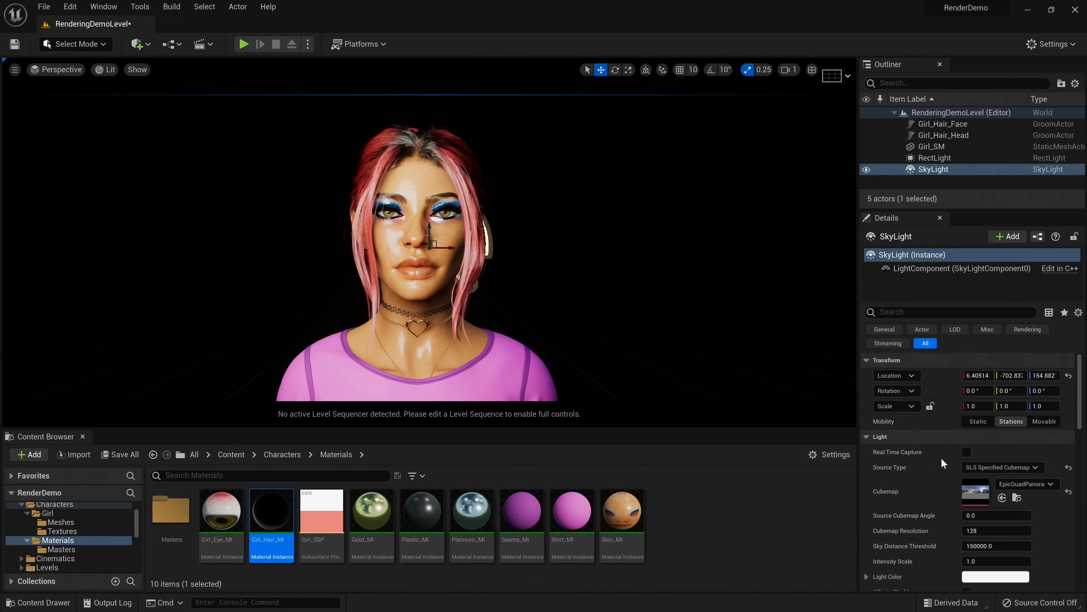
Set the SkyLight's source cubemap angle to about 247.68 and its intensity scale to 0.5.
right_click_drag(607, 276, 611, 224)
key("Escape")
middle_click_drag(611, 278, 502, 314)
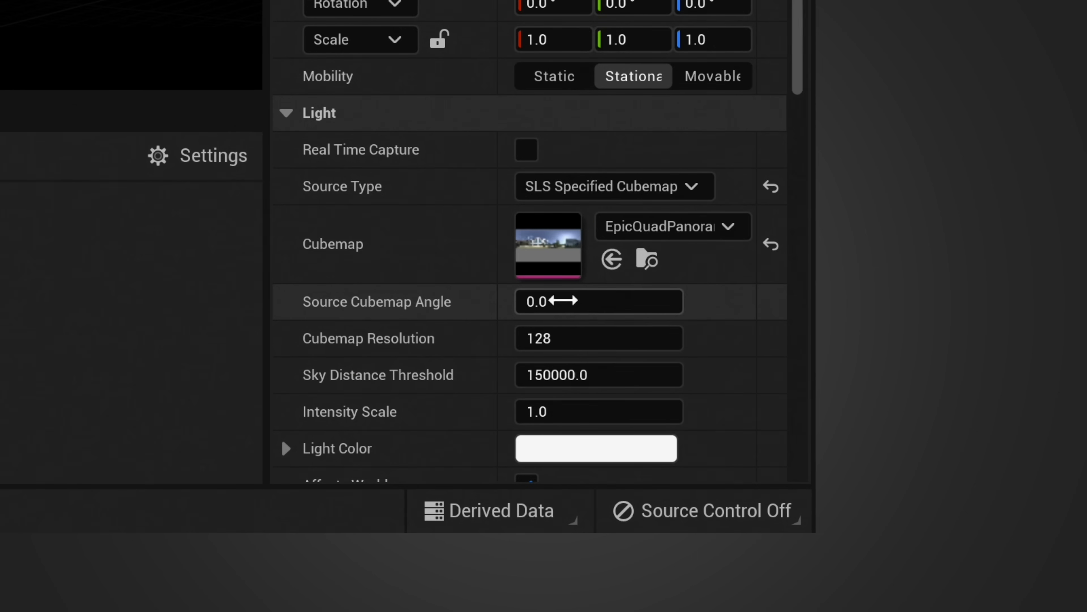
mouse_move(645, 301)
left_mouse_down()
mouse_move(528, 302)
mouse_move(631, 301)
left_mouse_up()
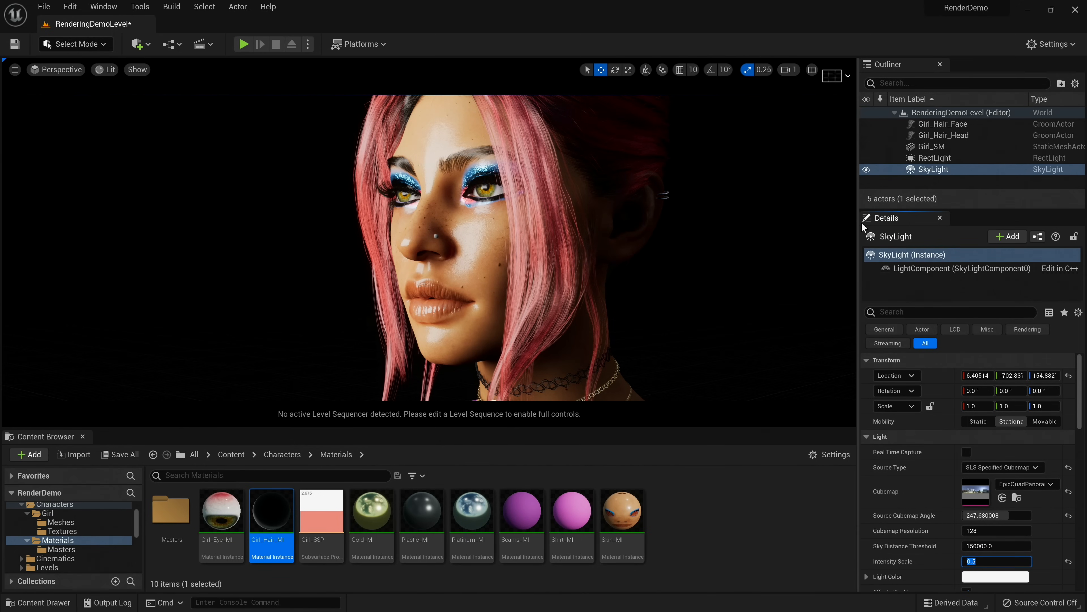
Toggle the SkyLight's visibility repeatedly to compare the lighting on the face, choker and heart necklace with and without it.
left_click(865, 169)
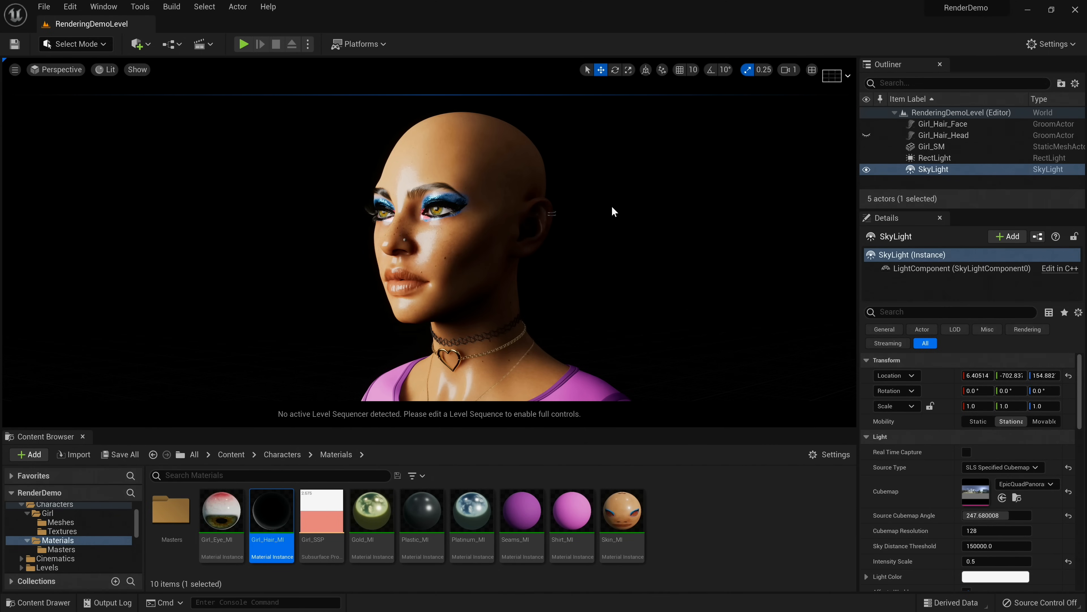
right_click_drag(598, 214, 603, 257)
key("w")
left_click(867, 170)
left_click(866, 170)
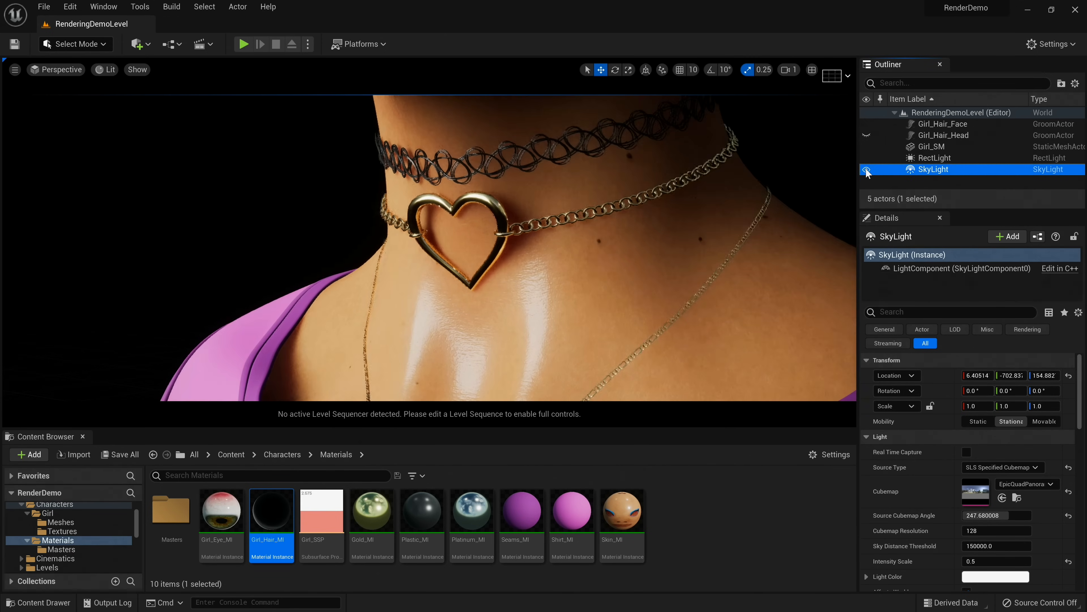
left_click(866, 169)
left_click(867, 170)
left_click(866, 170)
left_click(866, 170)
scroll(556, 214, "down", 15)
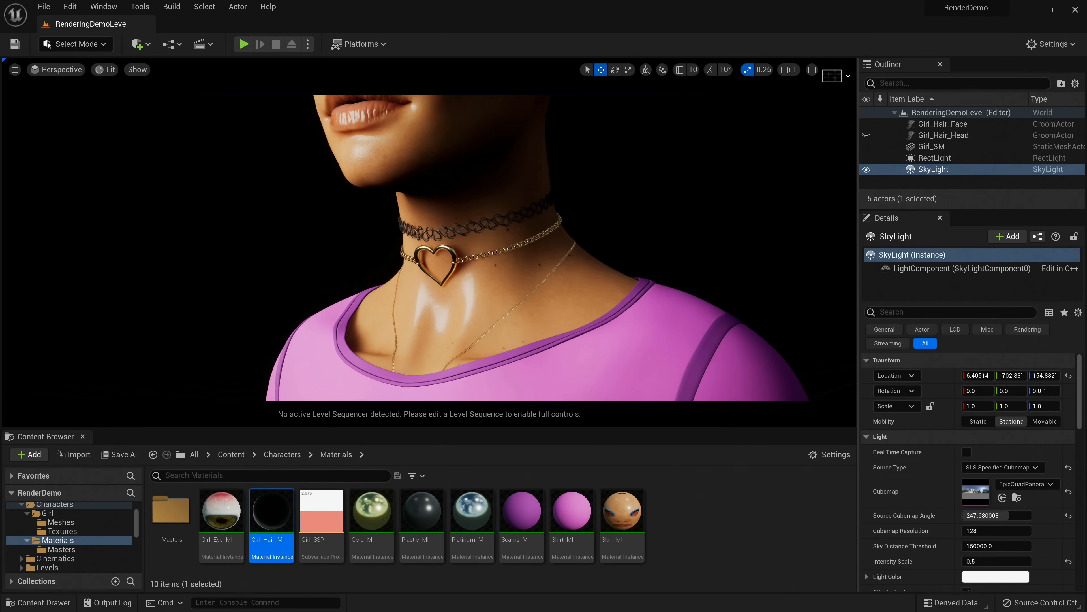
Duplicate the RectLight, place the copy behind the bust, and set its Z rotation to 90°.
left_click(195, 151)
left_click_drag(628, 243, 492, 173, "alt")
scroll(560, 222, "down", 10)
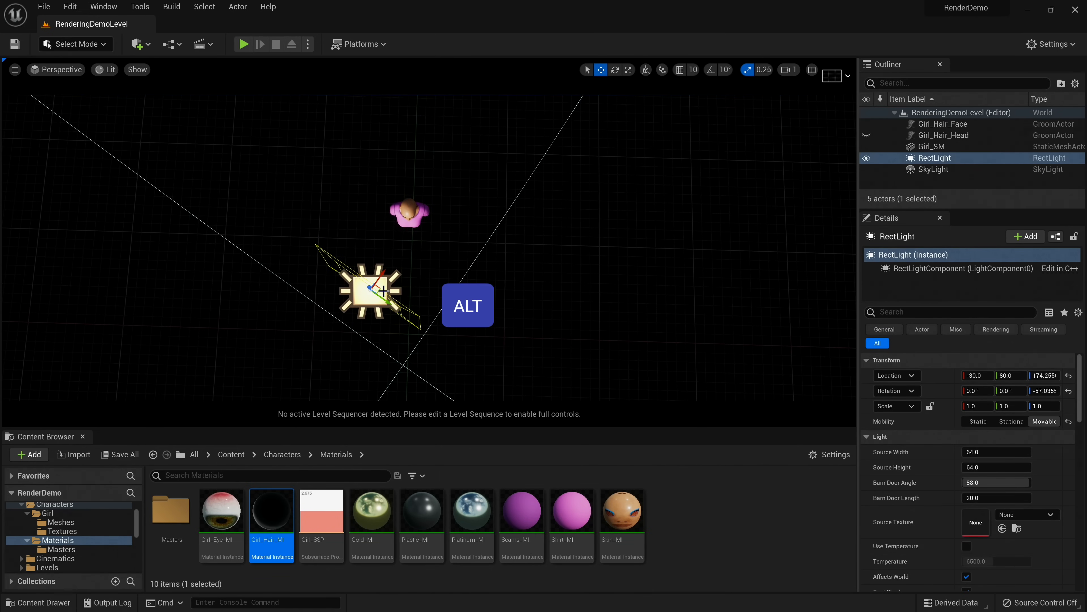
left_click_drag(379, 290, 418, 133, "alt")
middle_click_drag(417, 133, 414, 82)
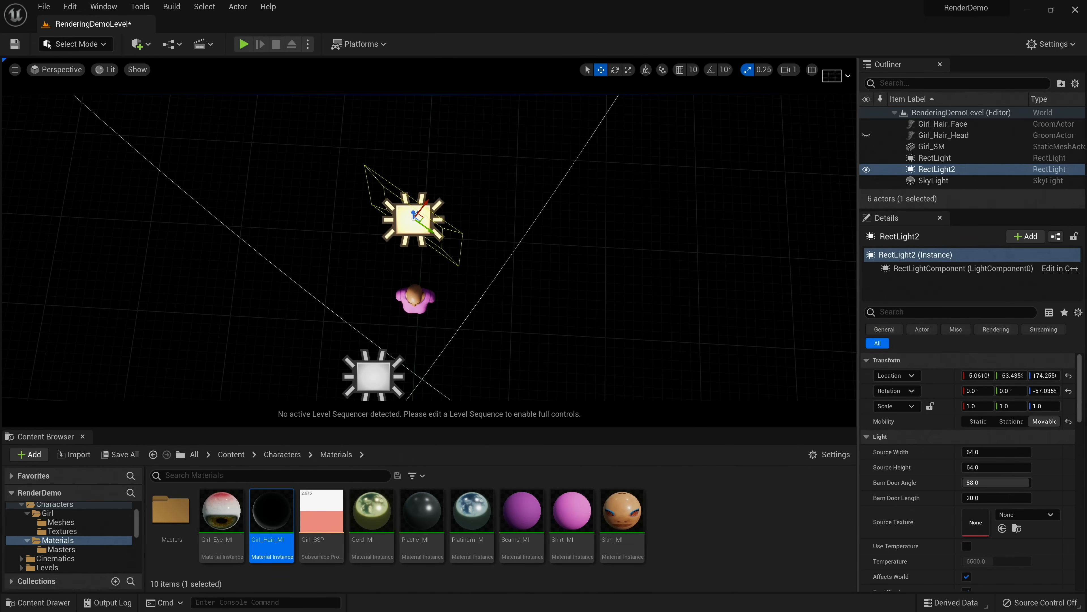
left_click_drag(429, 244, 583, 251)
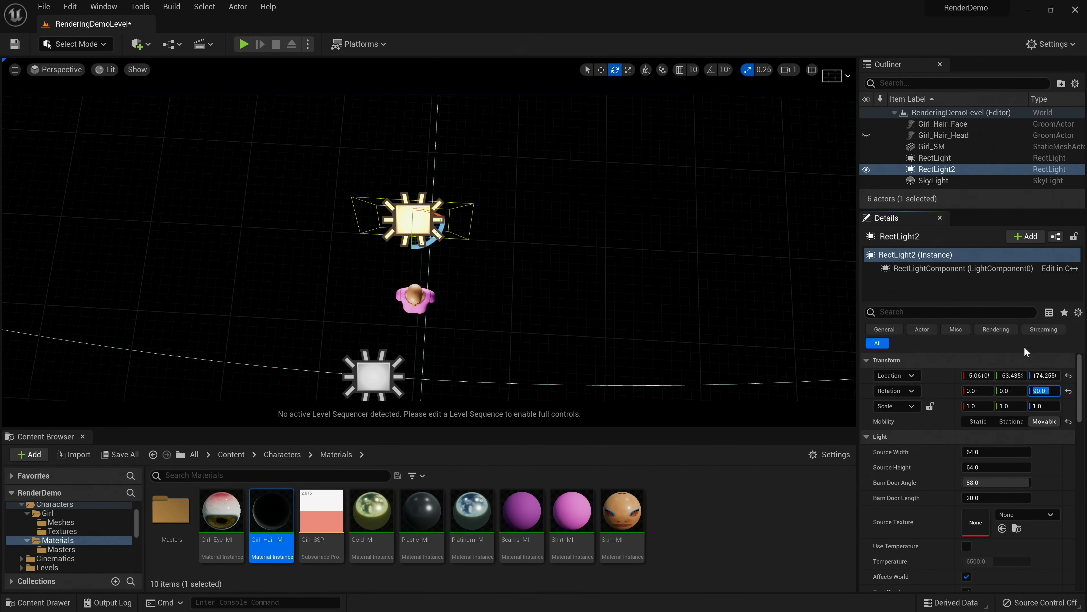
Center RectLight2 behind the bust, lower it to a Z location of about 162.5, and enlarge its source size.
right_click_drag(488, 154, 486, 172)
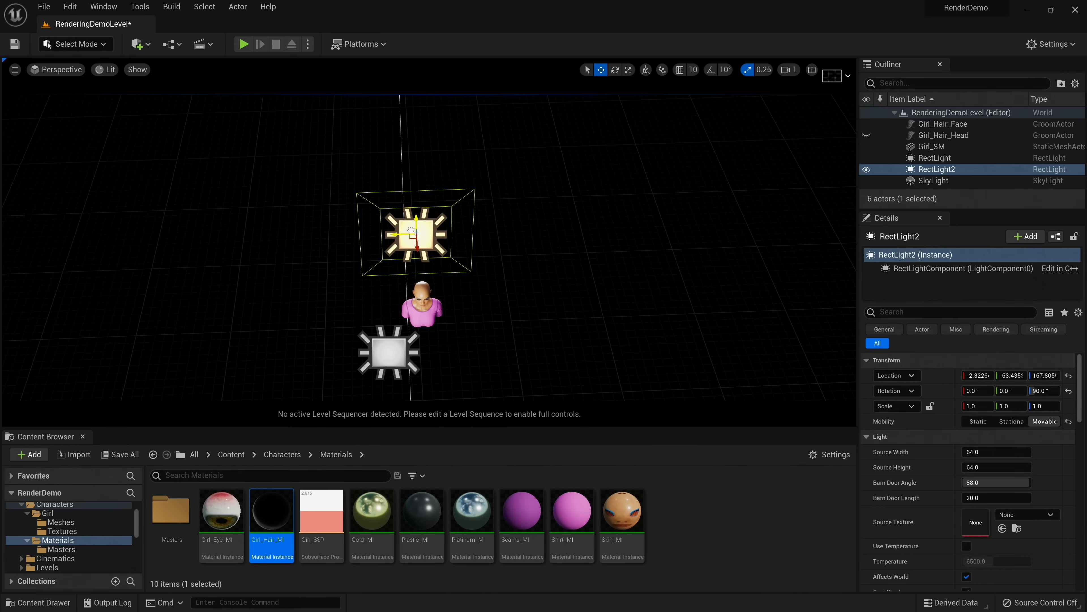
left_click_drag(513, 300, 556, 293, "alt")
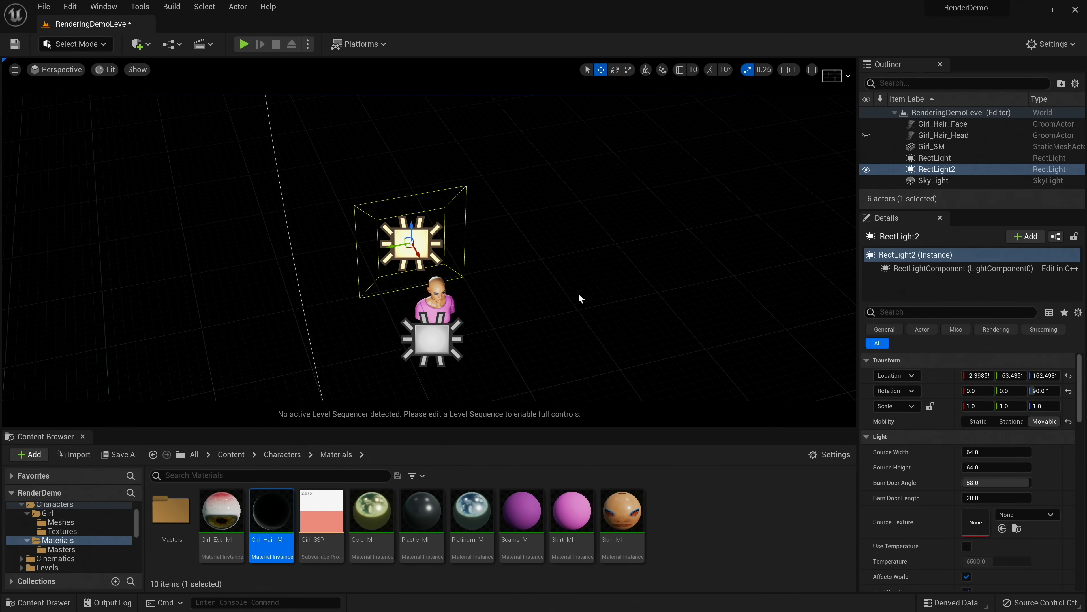
mouse_move(531, 265)
right_mouse_down()
mouse_move(520, 297)
mouse_move(518, 253)
right_mouse_up()
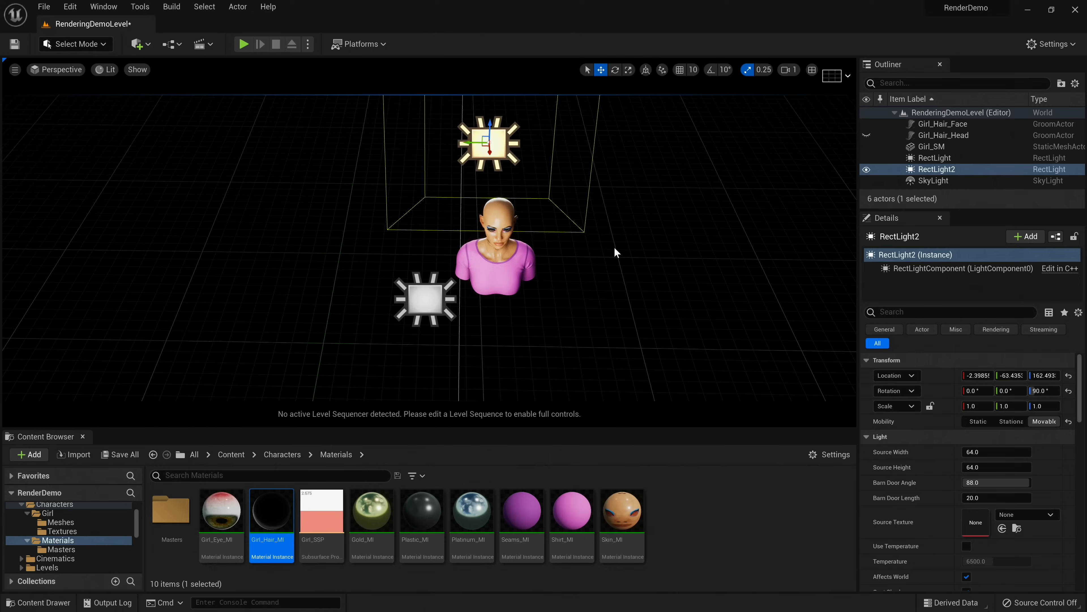
left_click_drag(614, 250, 655, 252, "alt")
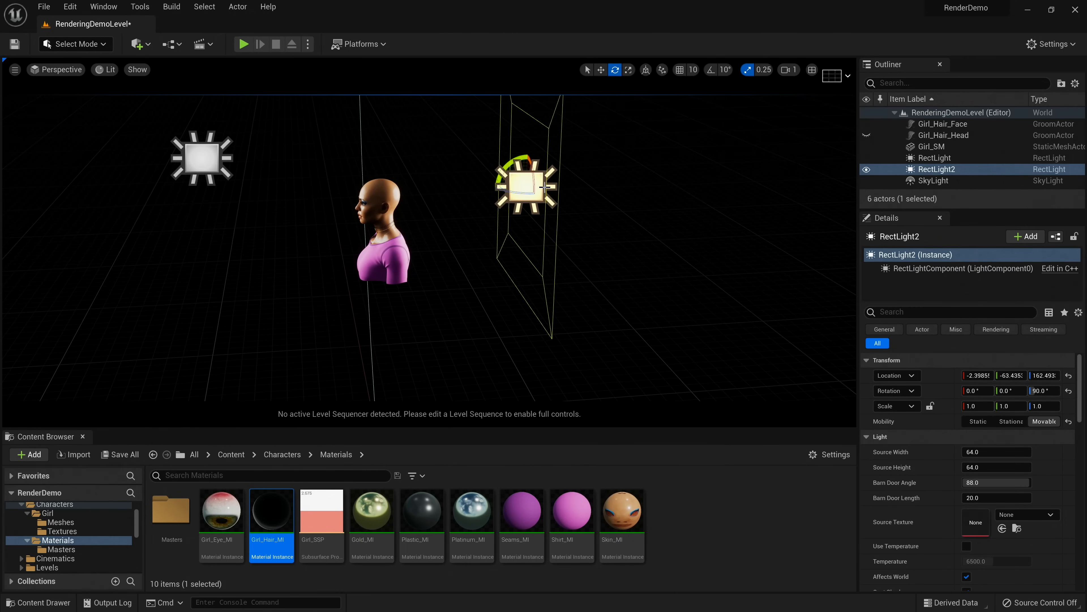
left_click_drag(545, 187, 515, 154, "alt")
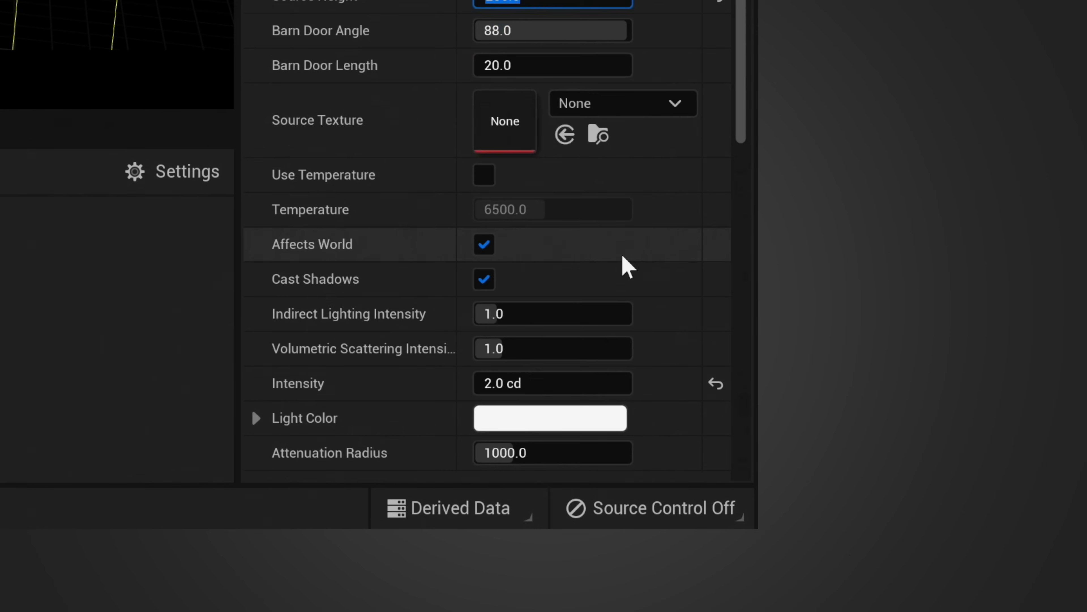
Set RectLight2's intensity to 65 cd and view the backlit bust from the front.
left_click(561, 309)
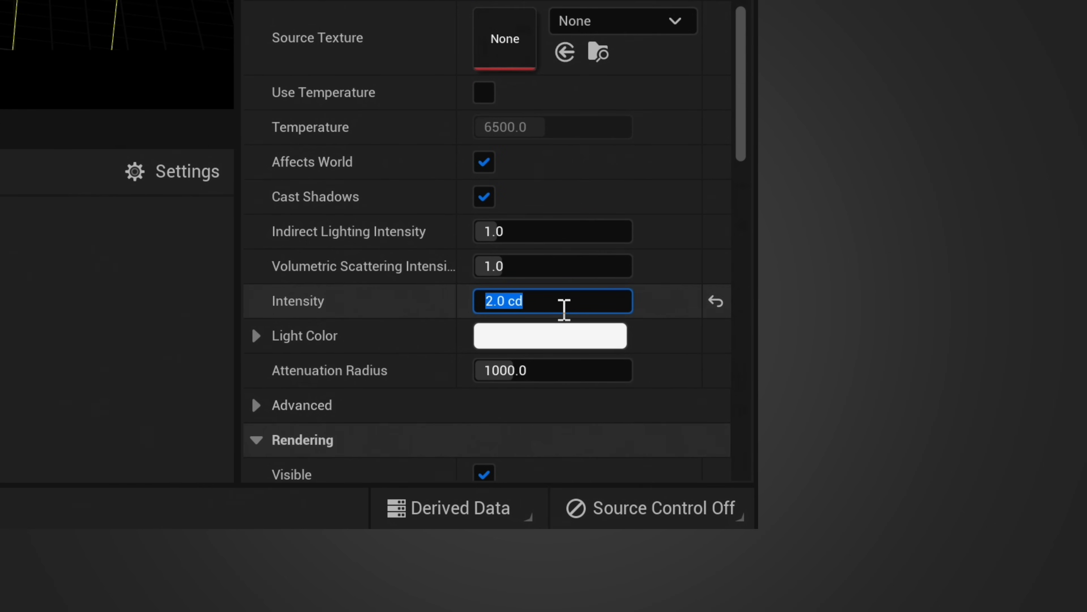
type("65")
key("Return")
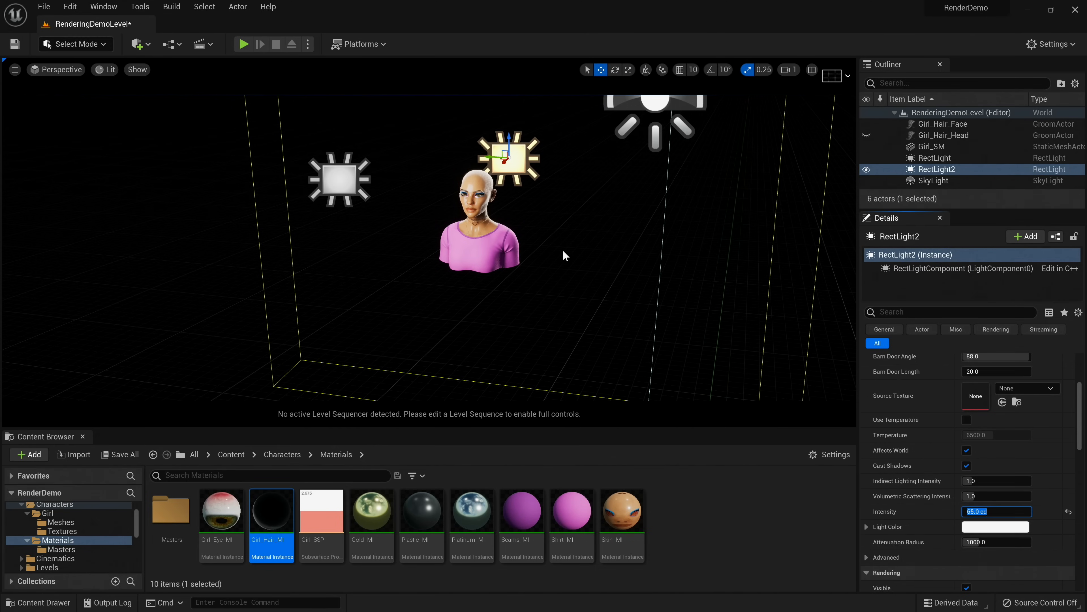
right_click_drag(603, 242, 634, 197)
scroll(604, 243, "up", 5)
scroll(604, 243, "down", 2)
right_click_drag(598, 257, 568, 225)
Try RectLight2 intensities of 0 and 20 cd, settle on 10 cd, and view the bust without the light selected.
left_click(994, 511)
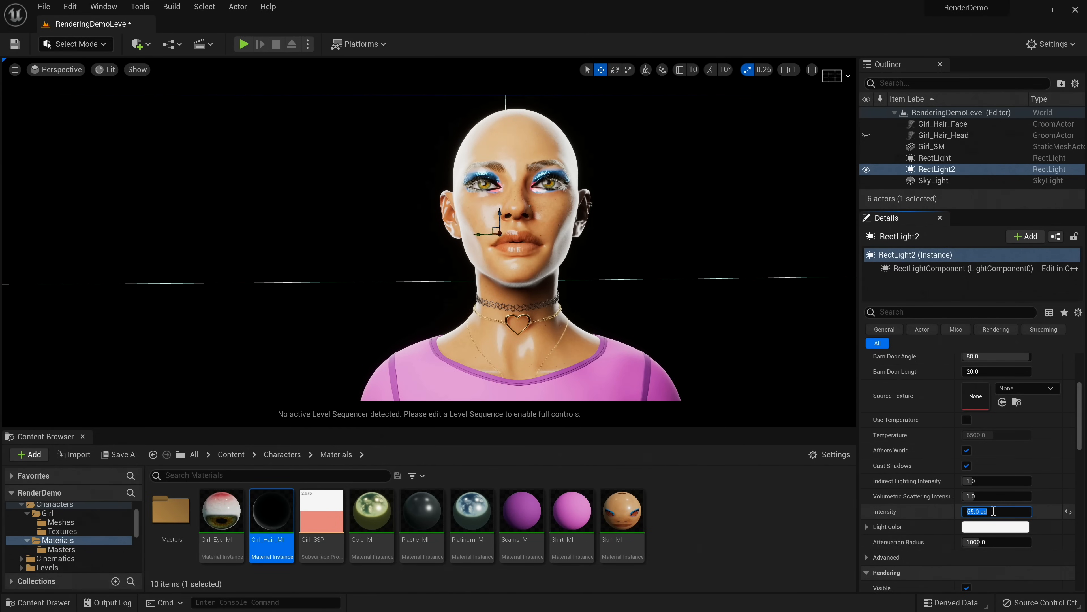
type("0")
key("Return")
type("2")
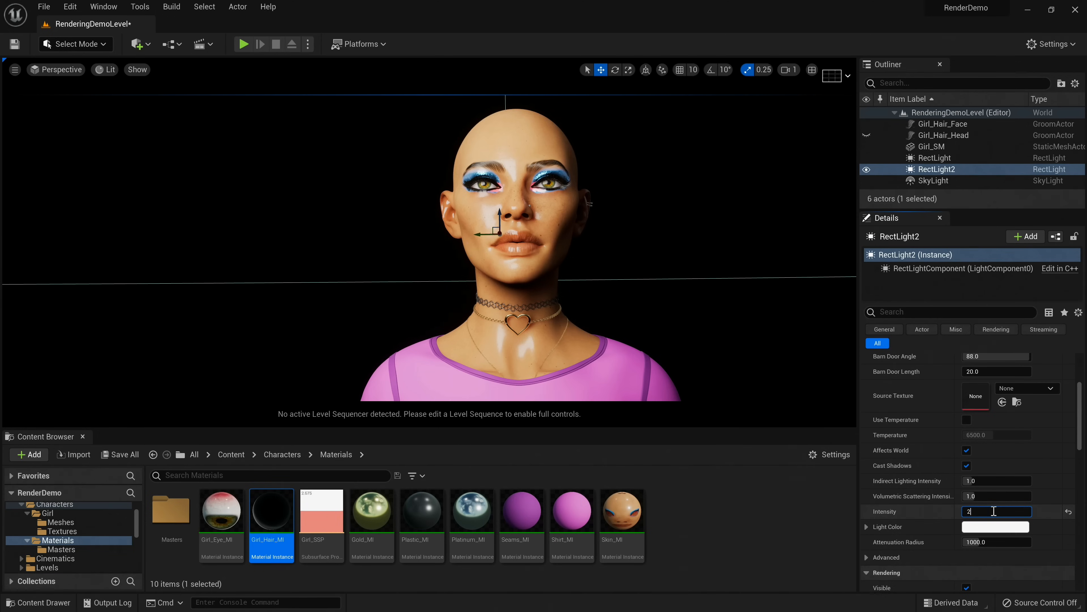
type("0")
key("Return")
type("10")
key("Return")
key("Escape")
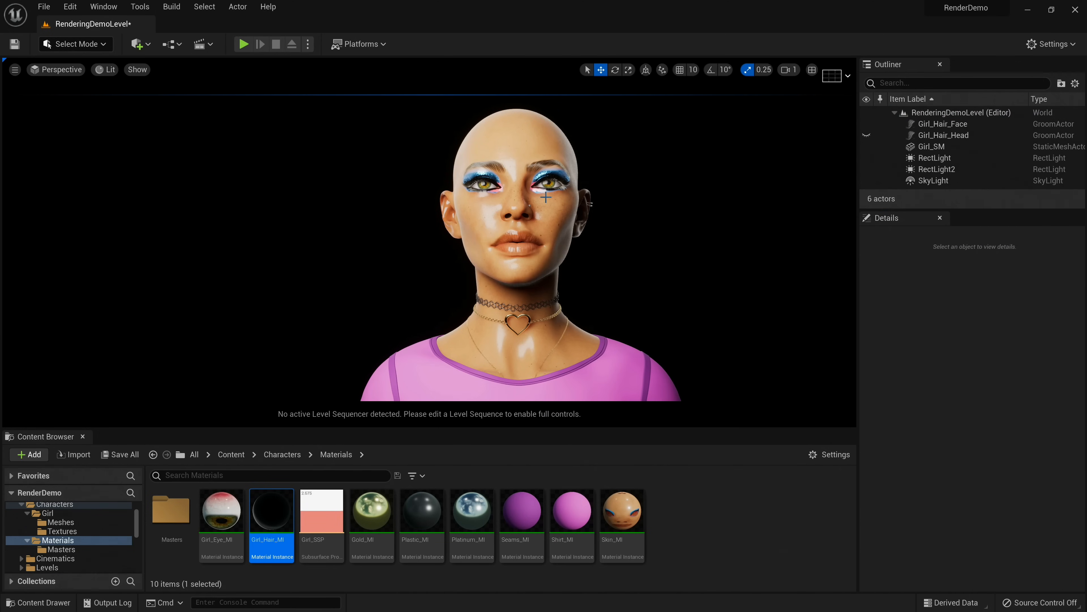
right_click_drag(546, 197, 551, 286)
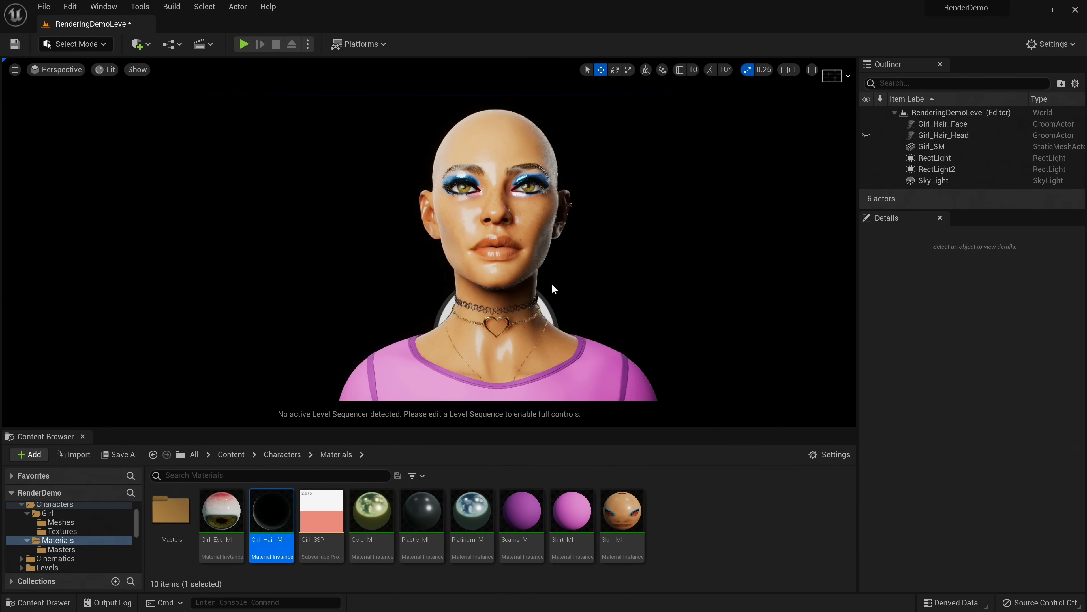
Frame the bust from the front, open the Skin_MI material instance, and override its Spec value with 0.35.
left_click(551, 286)
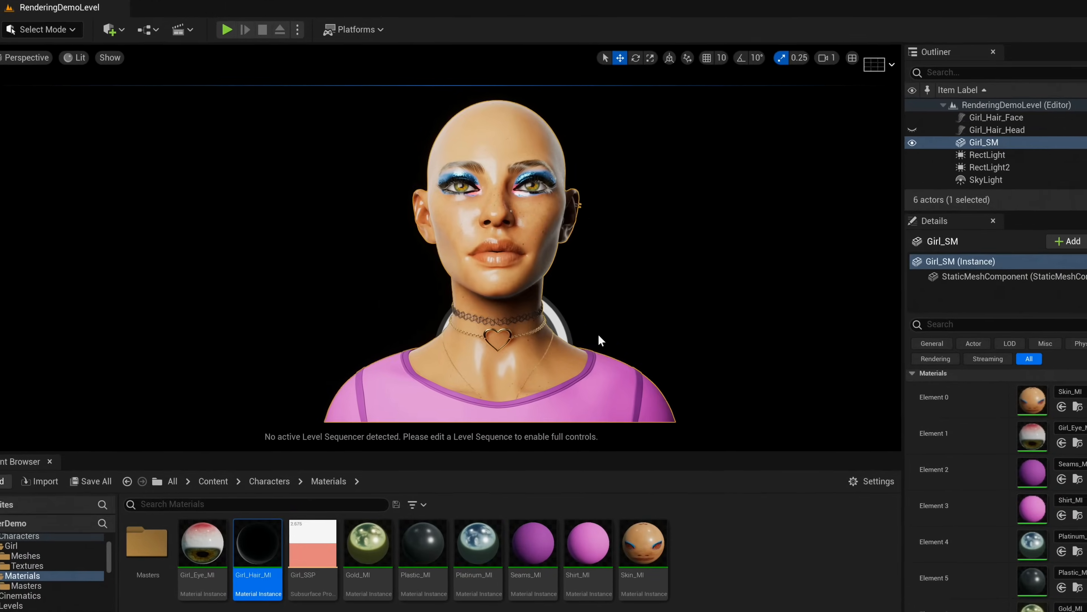
middle_click_drag(602, 340, 601, 267)
left_click(561, 241)
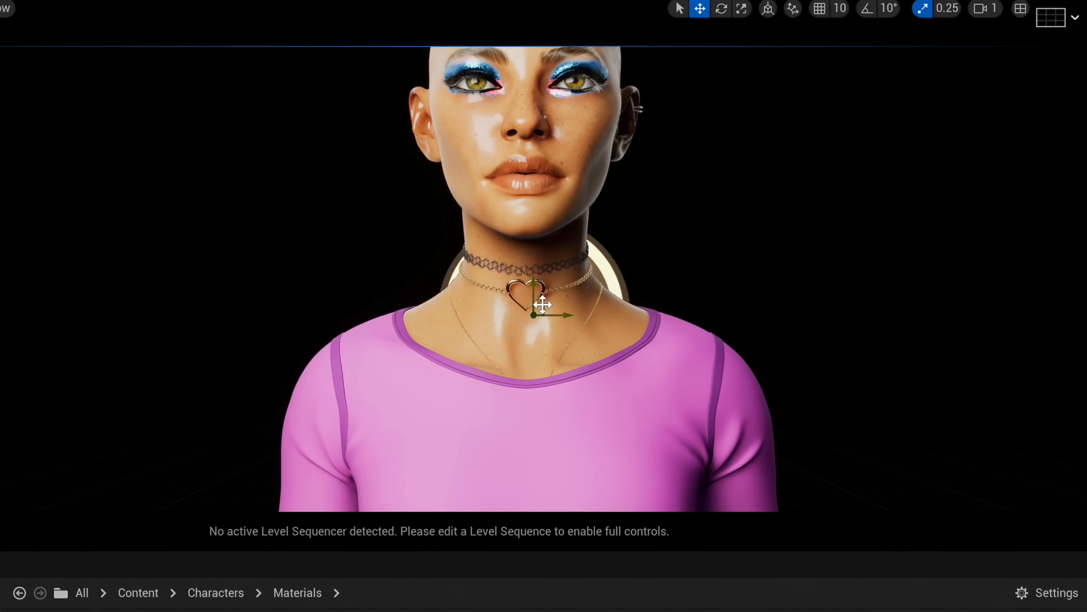
left_click(651, 249)
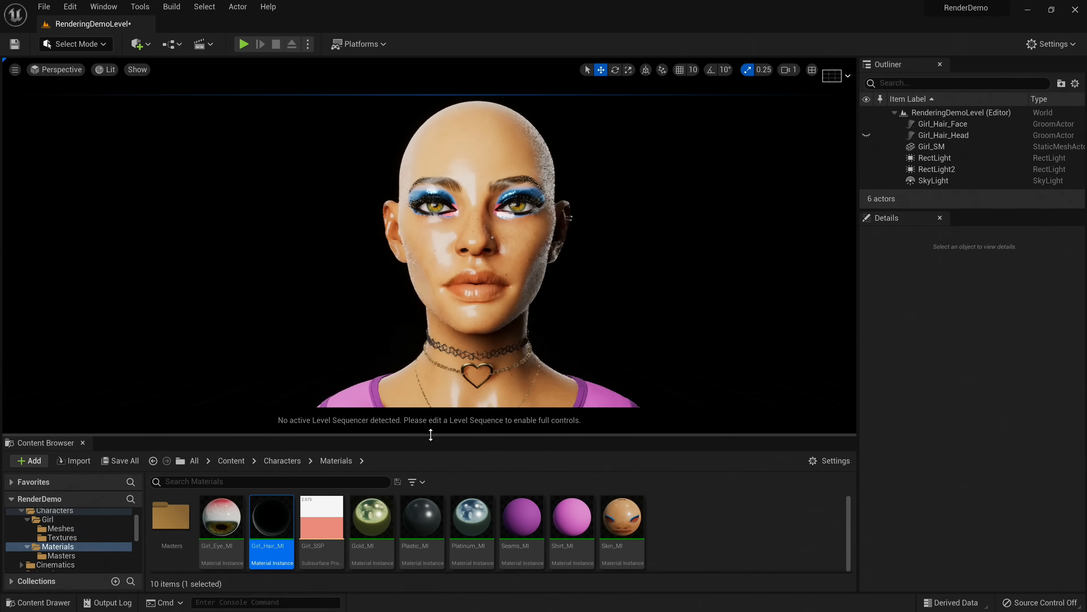
double_click(622, 516)
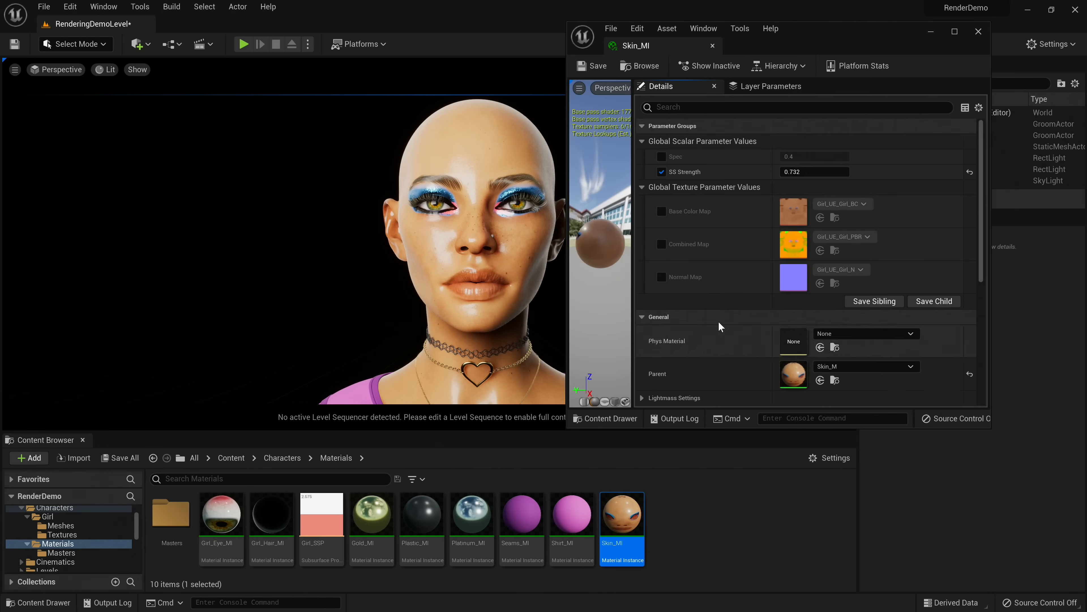
left_click(793, 157)
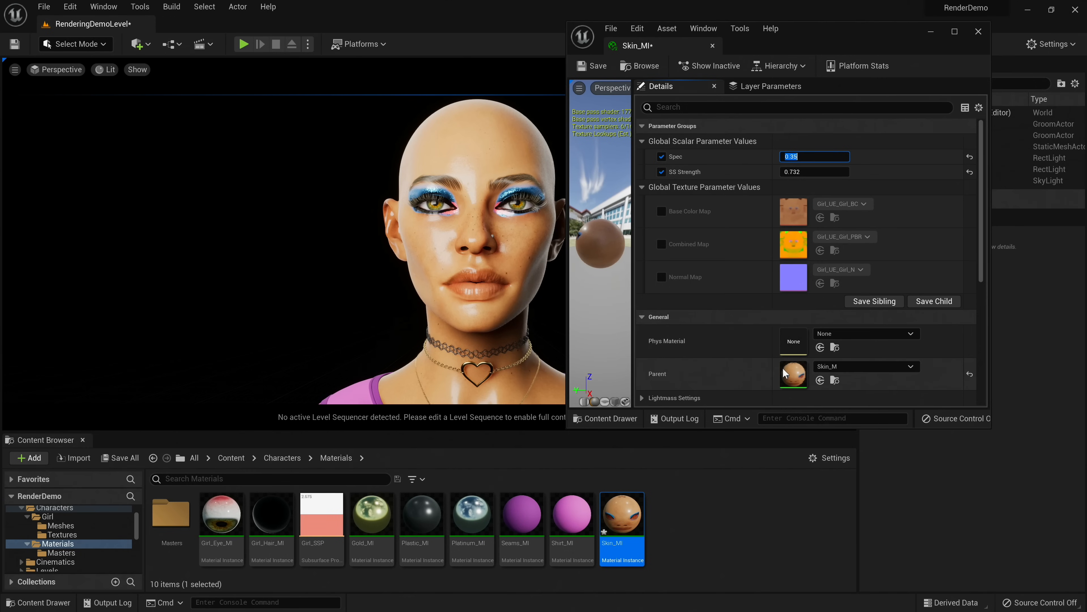
Open the parent material Skin_M and move its Base Color Map, SS Strength and Multiply nodes away from the other nodes.
double_click(790, 374)
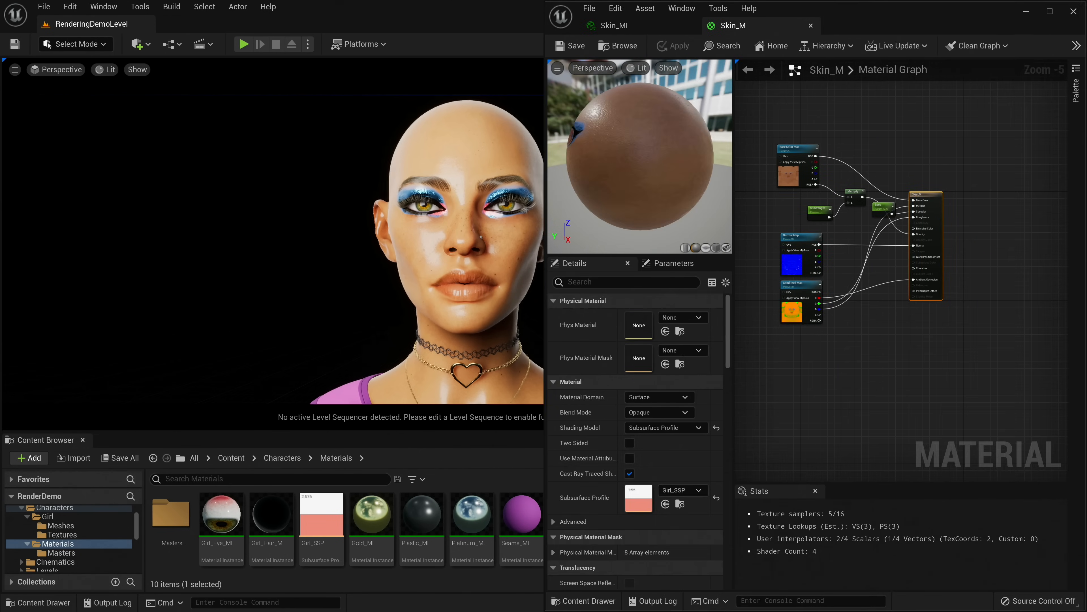
right_click_drag(411, 248, 377, 231)
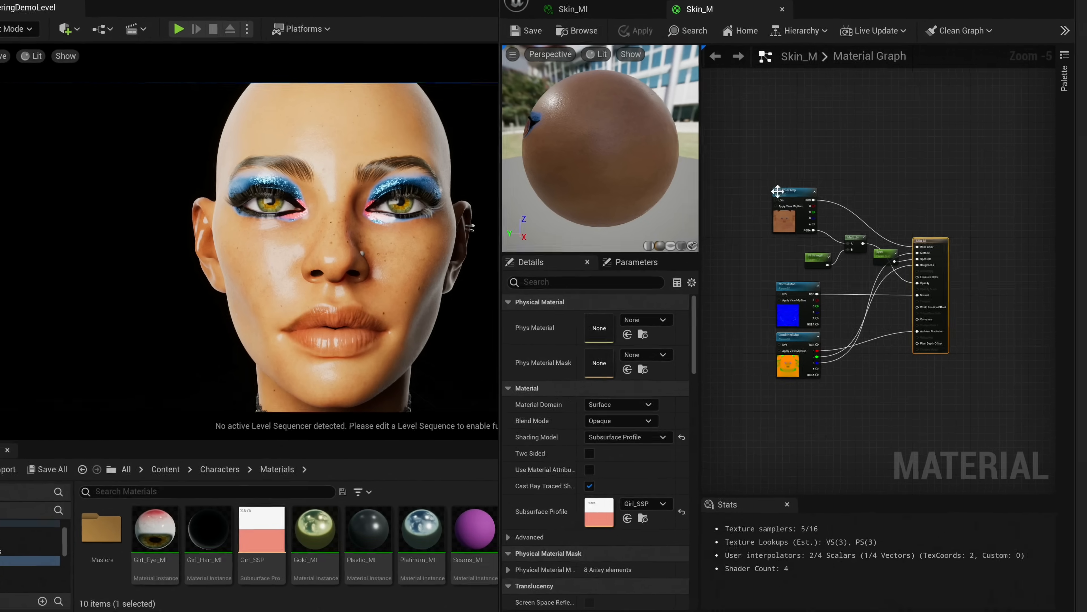
left_click_drag(762, 178, 827, 177)
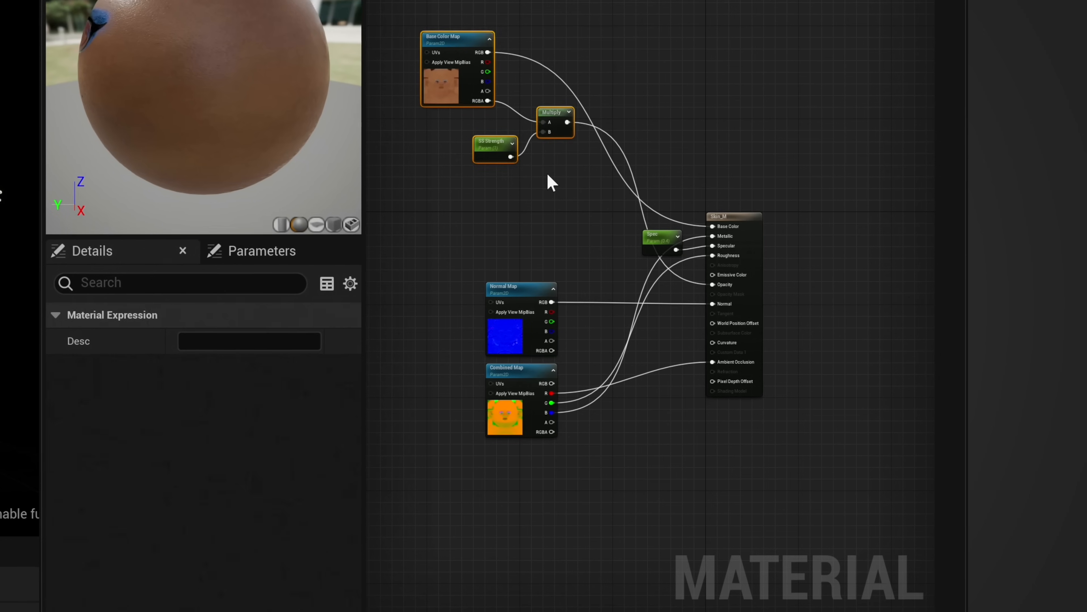
left_click(813, 212)
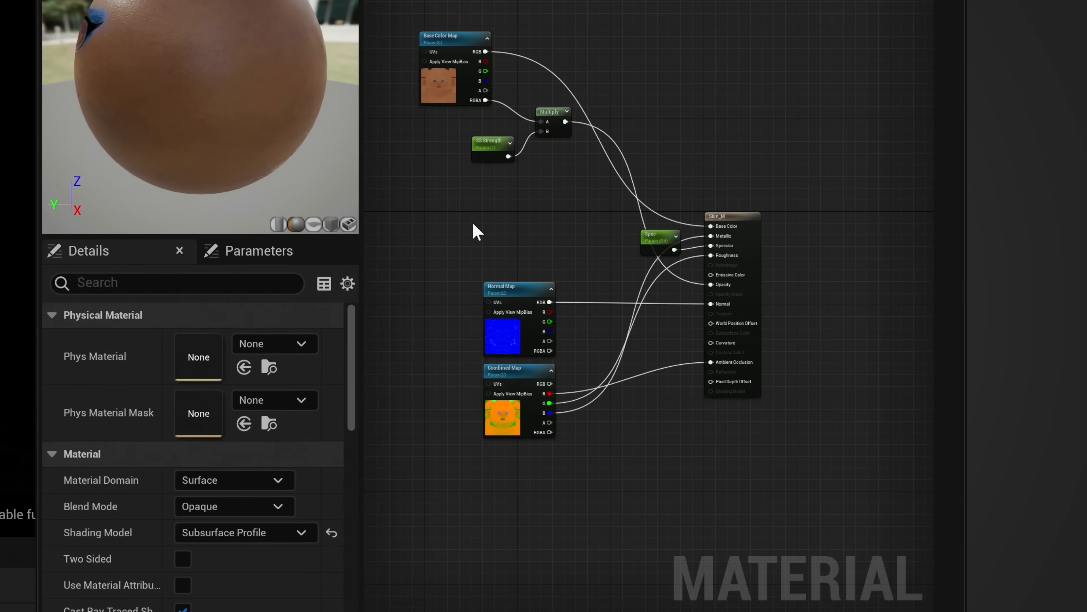
Spread the Normal Map and Combined Map nodes apart, farther from the Skin_M output node, to free space between them.
right_click_drag(469, 233, 535, 193)
left_click_drag(468, 226, 629, 419)
right_click_drag(572, 462, 650, 448)
scroll(649, 448, "down", 2)
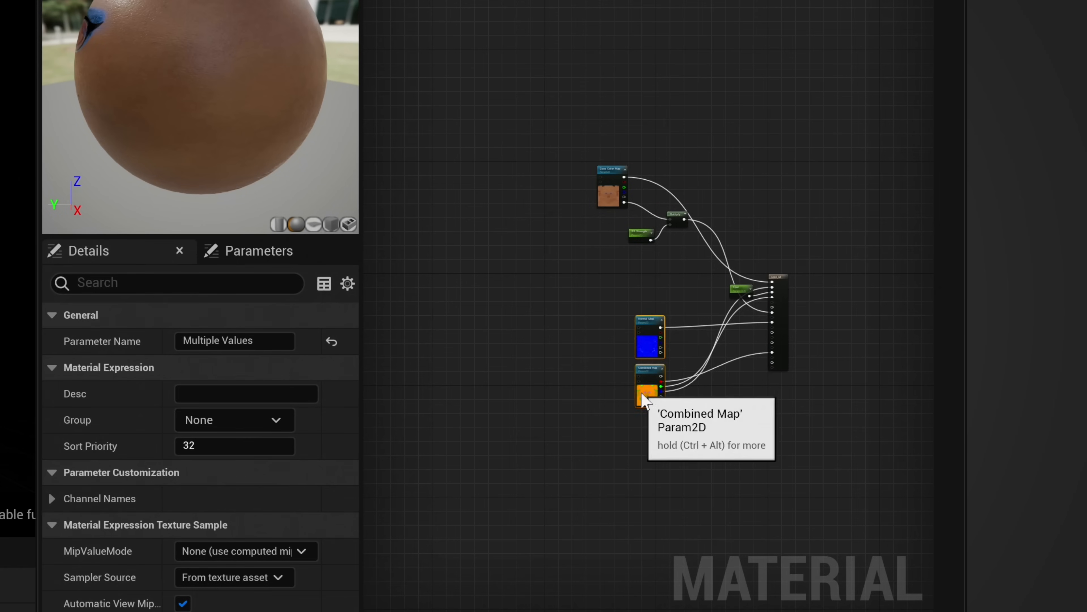
left_click_drag(642, 400, 595, 471)
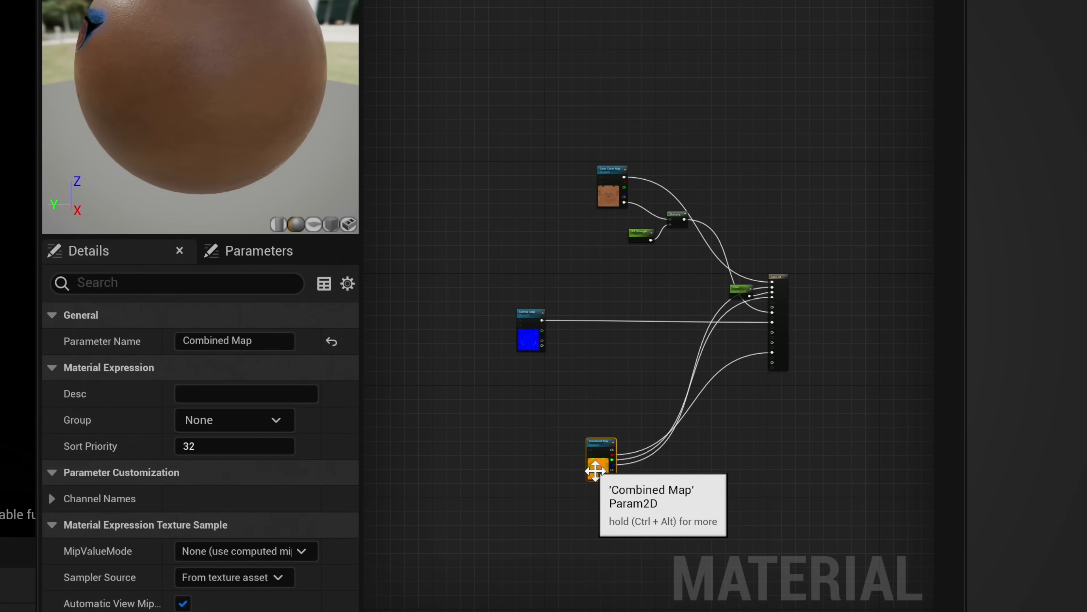
left_click(702, 500)
Add a Multiply node and a scalar parameter named Roughness Strength beside the Combined Map node.
right_click_drag(702, 500, 567, 406)
scroll(565, 399, "up", 3)
right_click_drag(559, 355, 703, 367)
right_click_drag(562, 389, 475, 434)
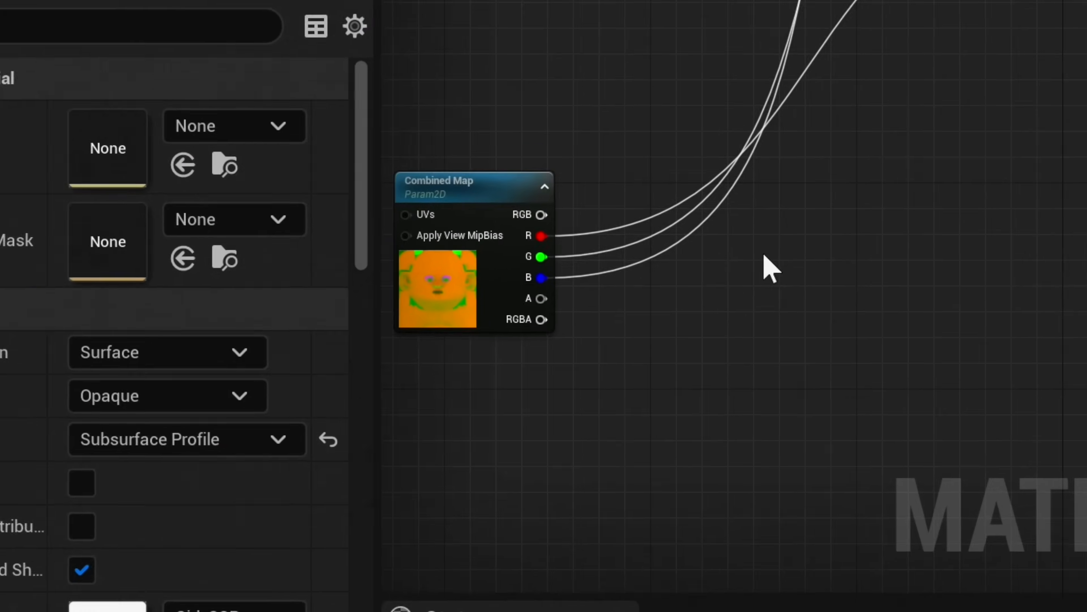
key("m")
left_click(542, 452)
key("s")
left_click(426, 411)
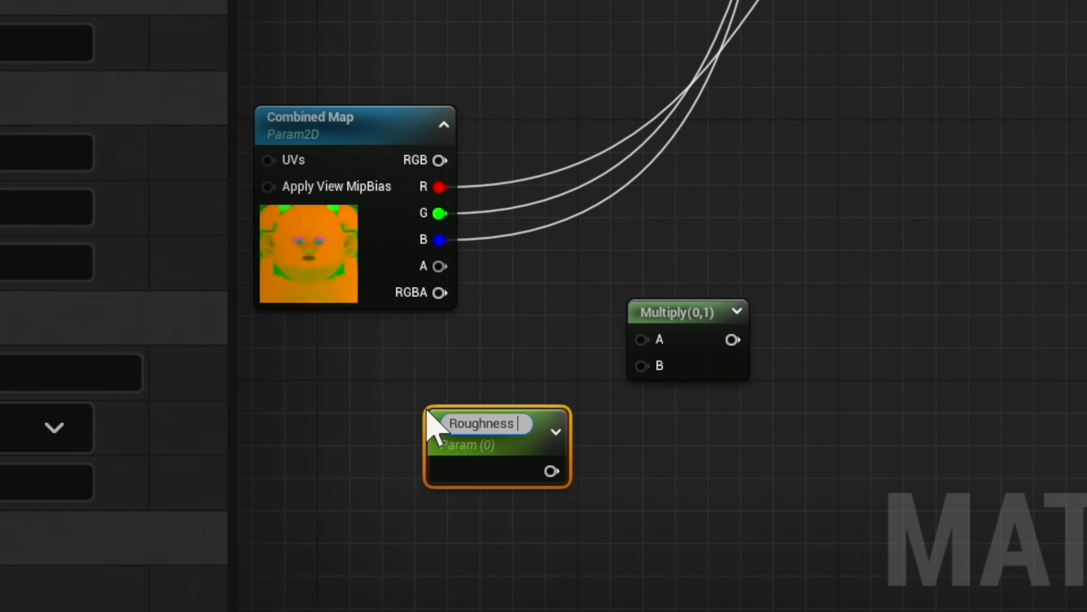
type("Roughness Strength")
key("Return")
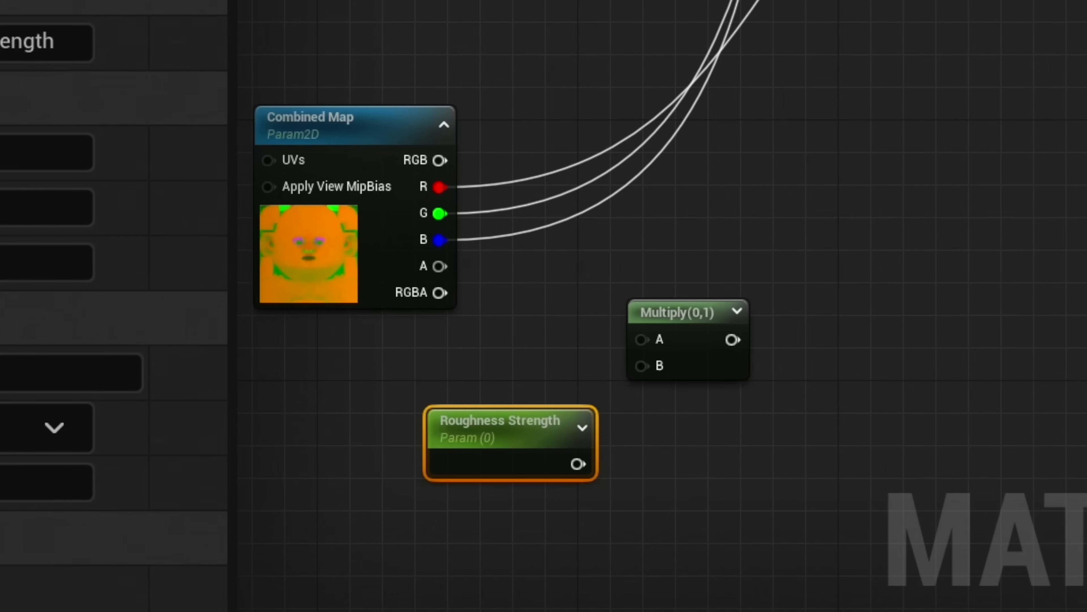
Multiply the Combined Map's green channel by Roughness Strength, feed the result into the material's Roughness, and save Skin_M.
left_click_drag(439, 213, 642, 339)
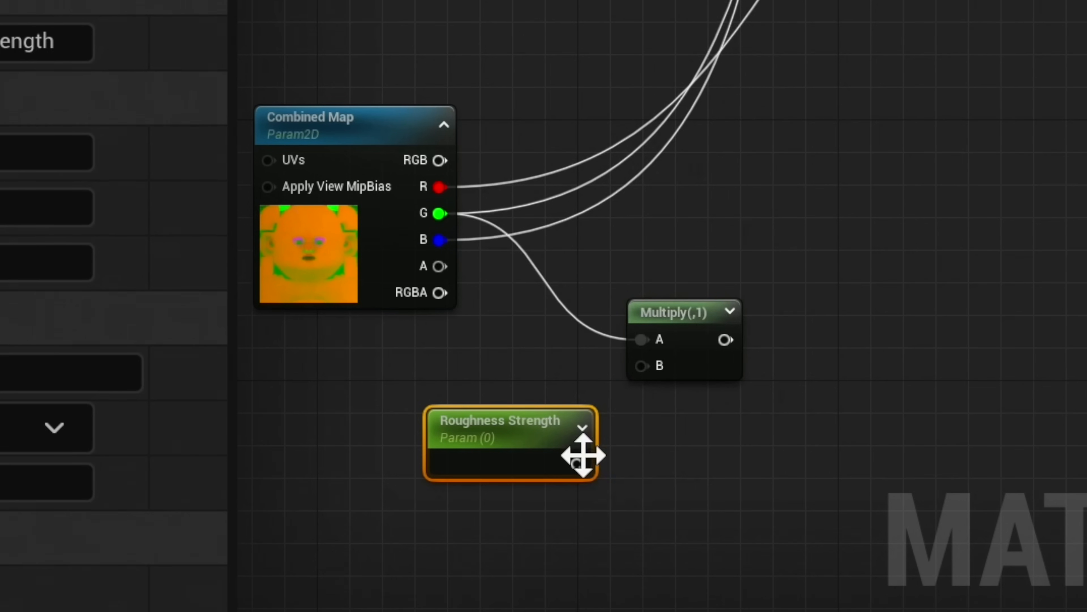
left_click_drag(583, 454, 641, 366)
left_click_drag(724, 339, 662, 160)
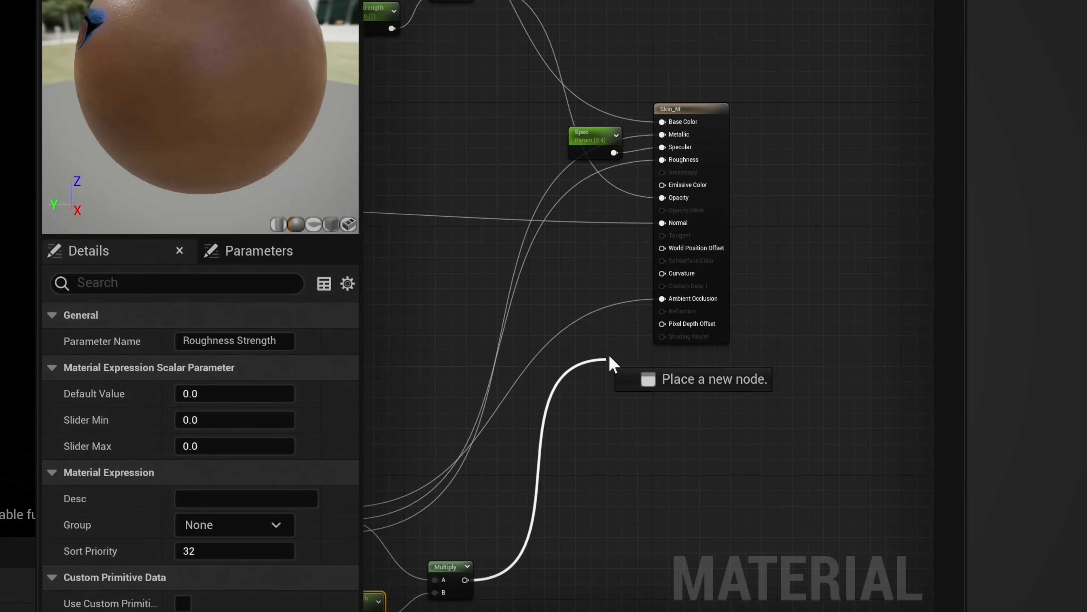
right_click_drag(639, 495, 781, 424)
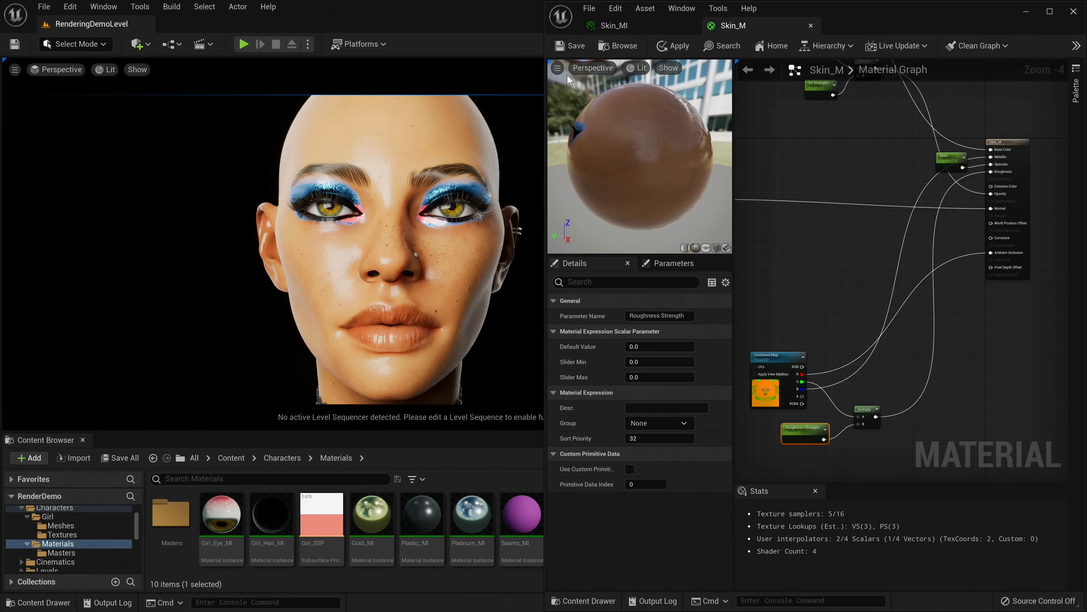
key("ctrl+s")
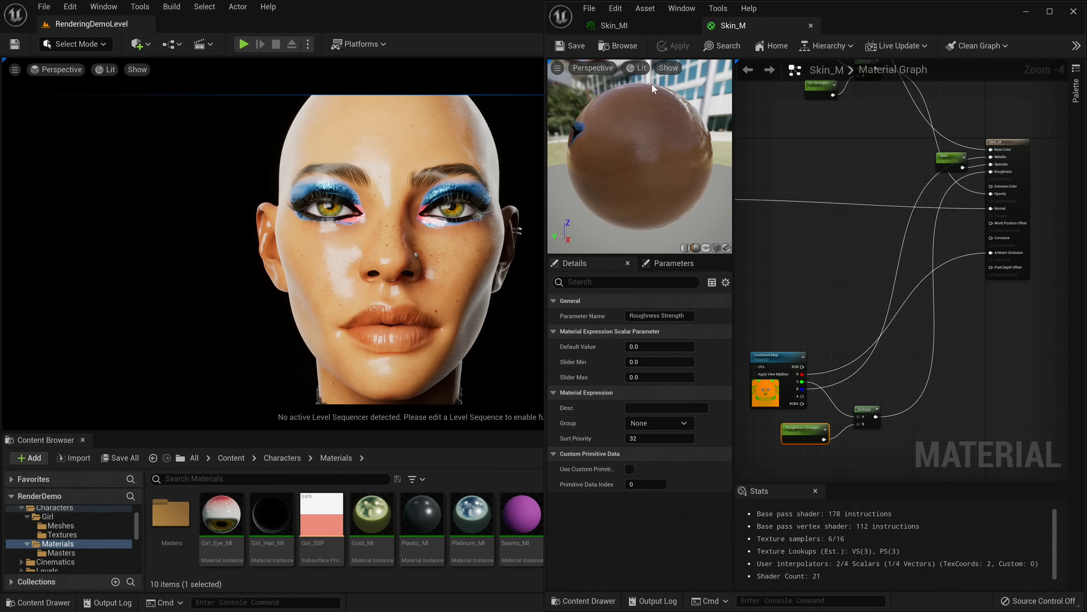
Enable Roughness Strength in the Skin_MI instance and raise it to about 2.31.
left_click(615, 26)
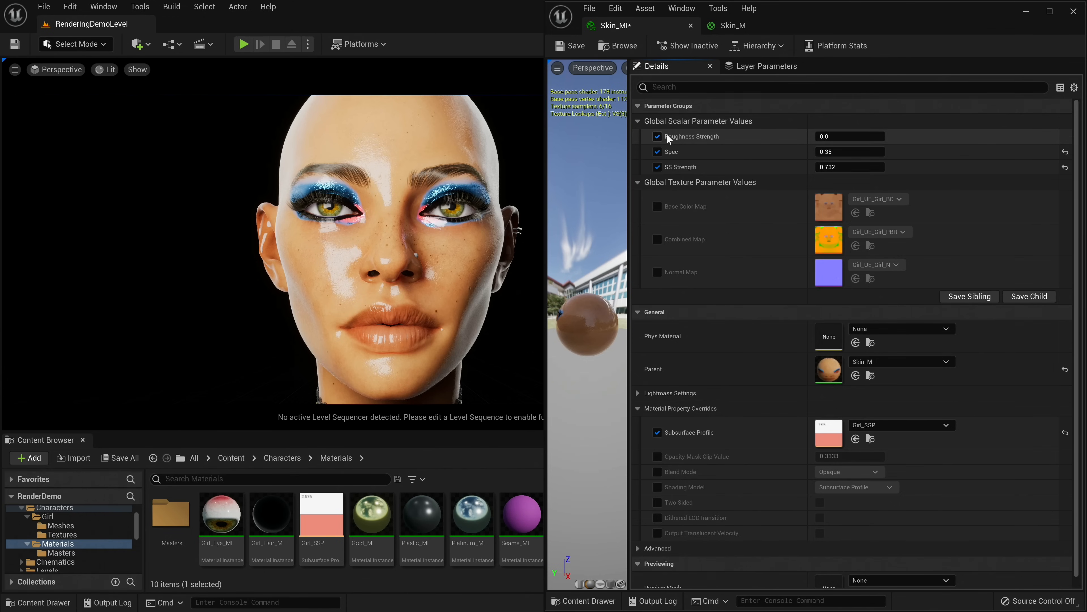
mouse_move(849, 136)
left_mouse_down()
mouse_move(873, 136)
mouse_move(830, 137)
left_mouse_up()
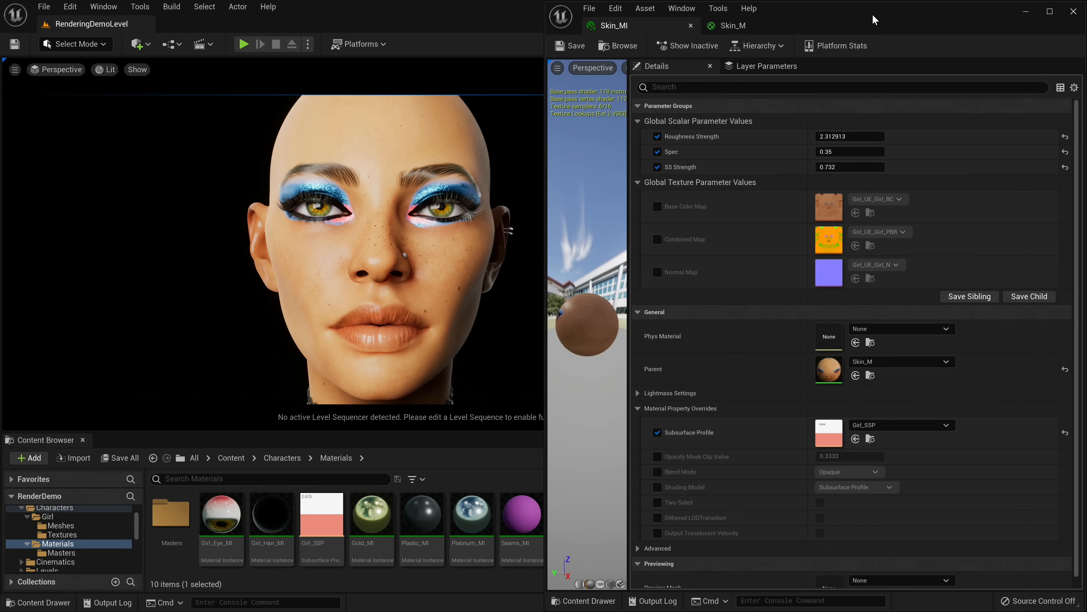
left_click_drag(873, 19, 770, 302)
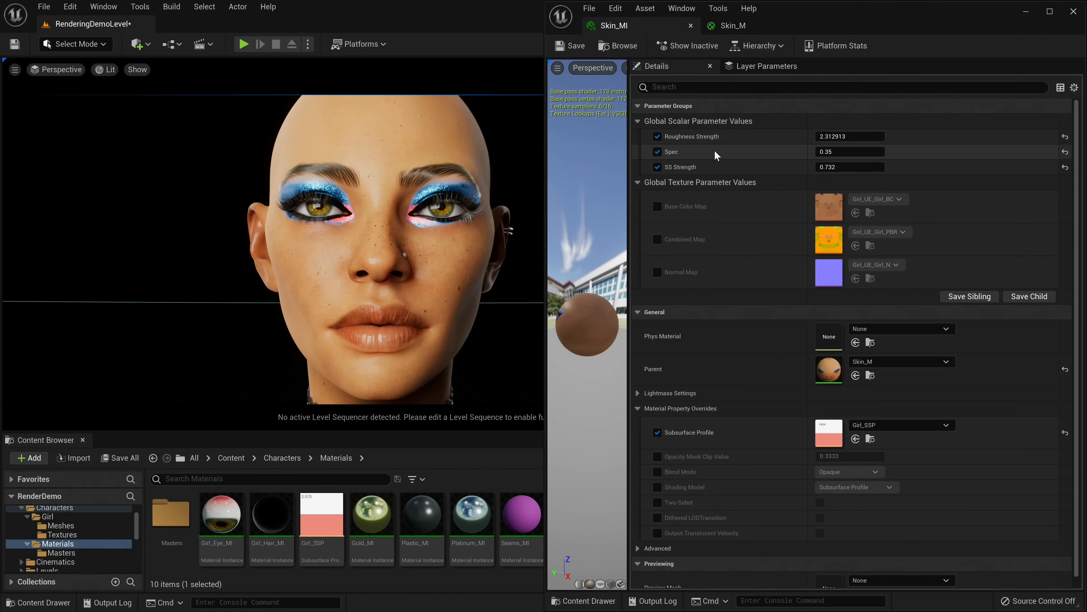
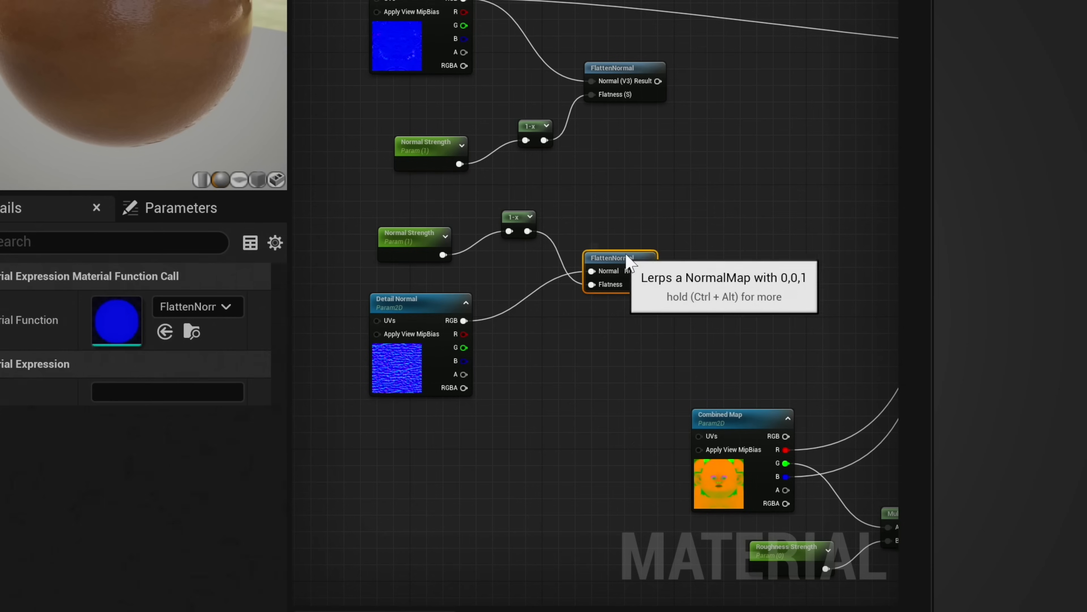
Rename the duplicated Normal Strength parameter above the Detail Normal texture to Detail Normal Strength.
left_click(429, 245)
key("F2")
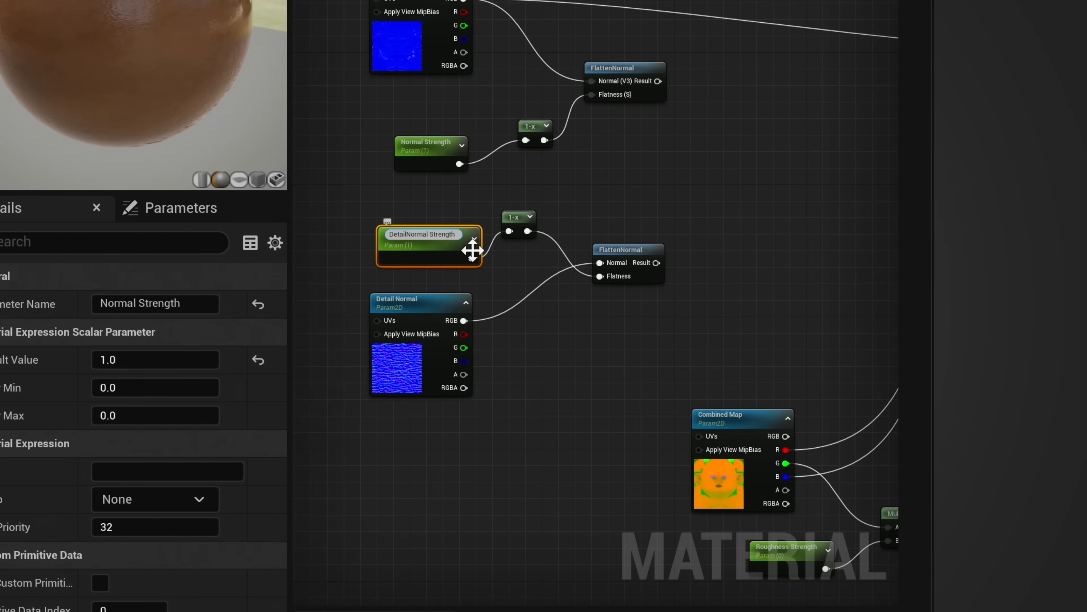
key("Return")
Add a BlendAngleCorrectedNormals node with the Normal Map's FlattenNormal result wired into its BaseNormal input.
scroll(407, 317, "up", 3)
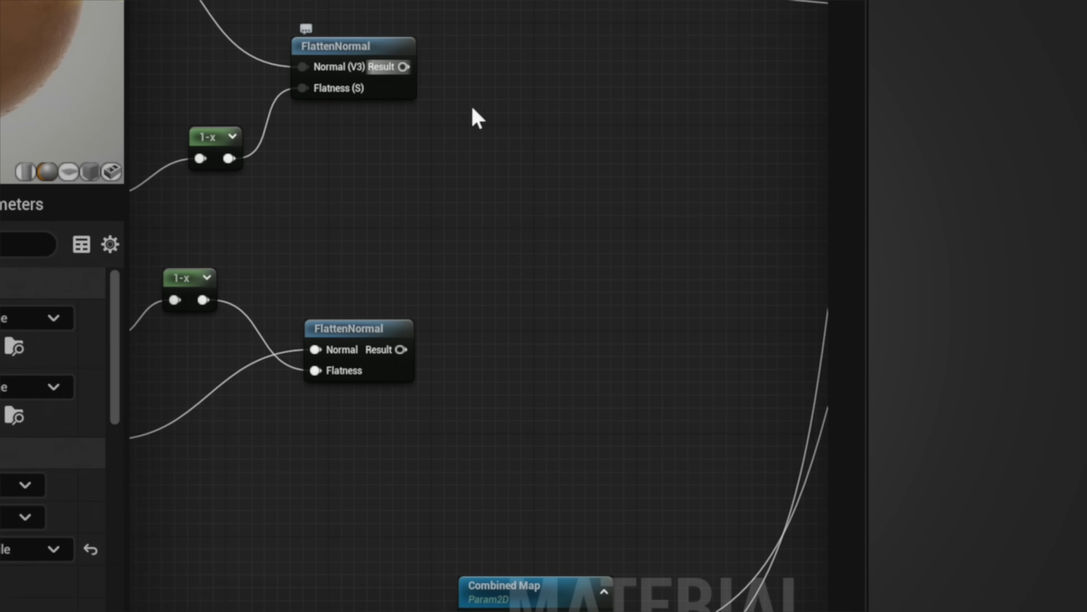
left_click_drag(403, 66, 547, 191)
type("blenda")
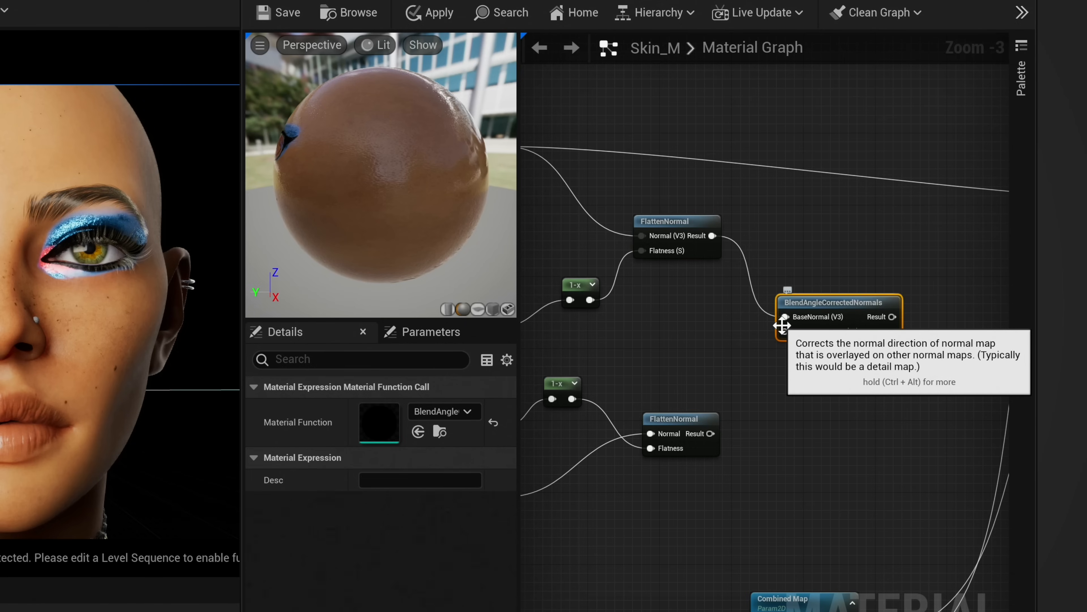
Connect the Detail Normal's FlattenNormal result to the AdditionalNormal input of the BlendAngleCorrectedNormals node.
scroll(799, 383, "down", 2)
scroll(704, 412, "up", 1)
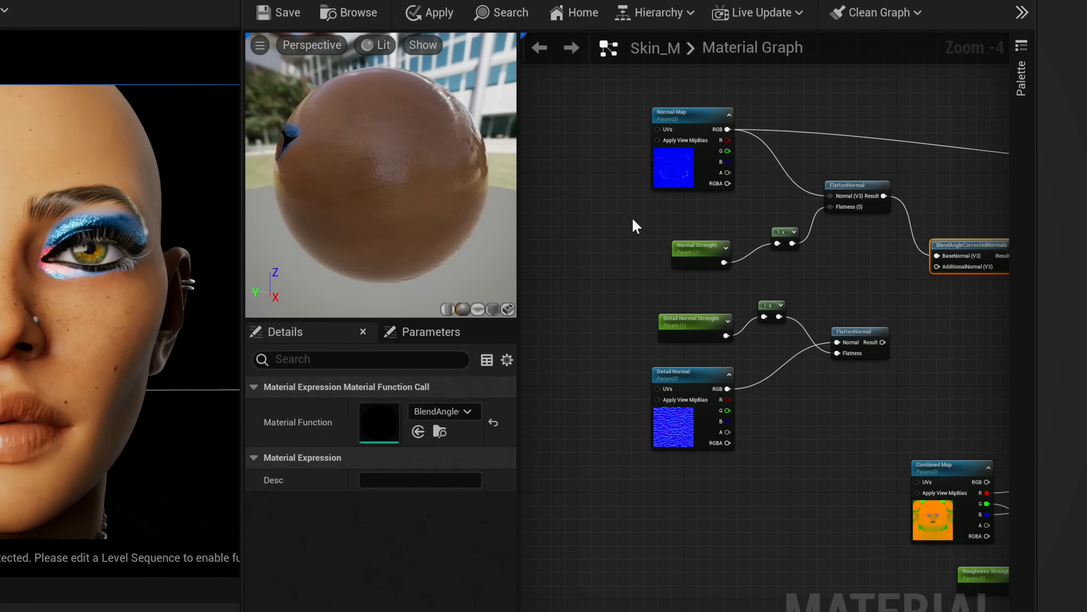
right_click_drag(852, 244, 822, 268)
right_click_drag(834, 312, 653, 345)
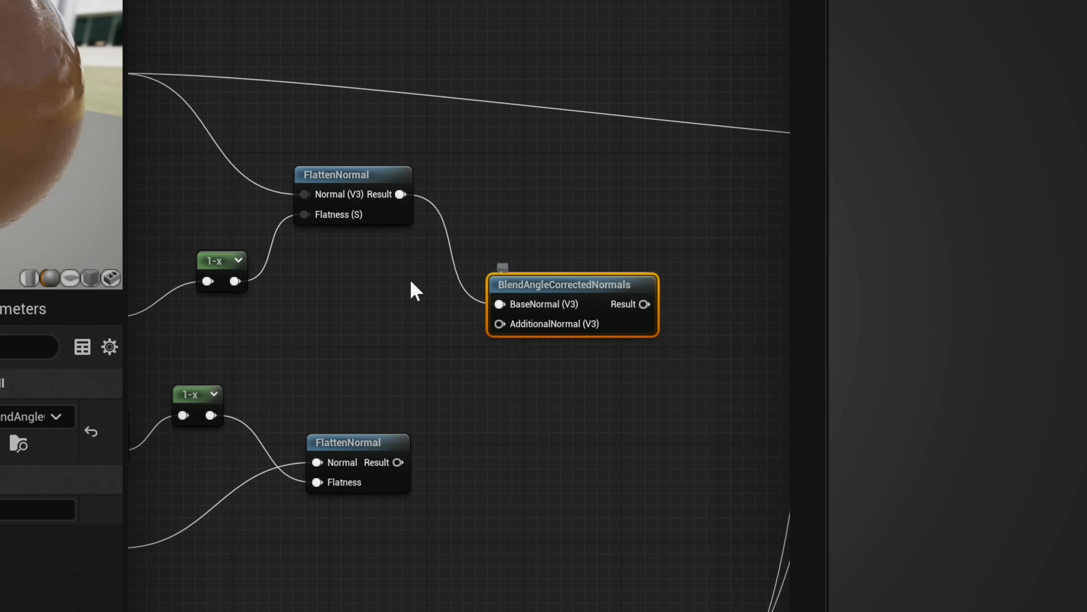
right_click_drag(412, 287, 421, 243)
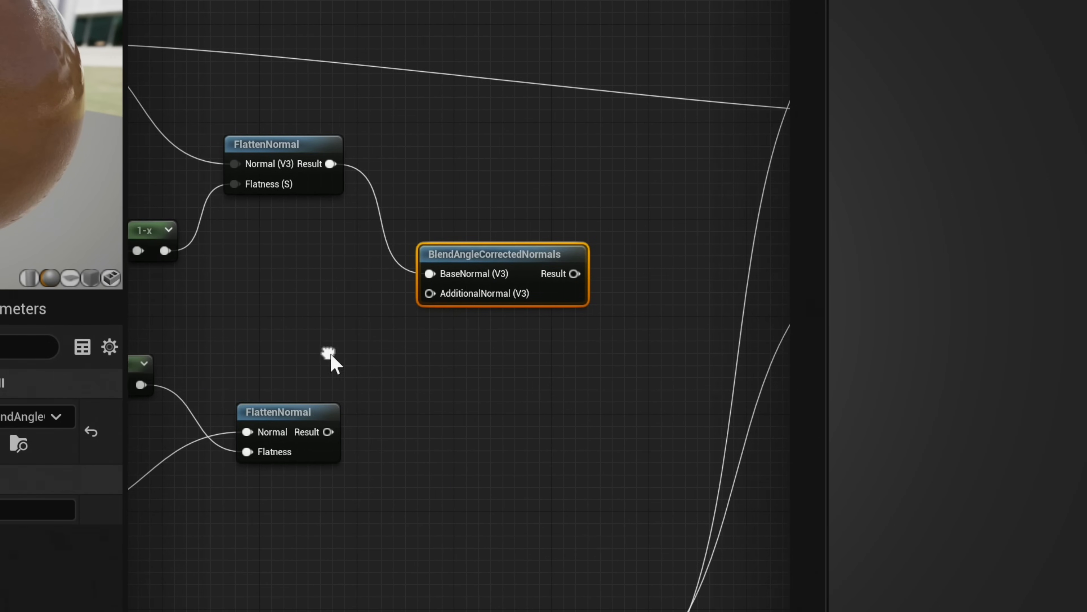
left_click_drag(329, 432, 431, 295)
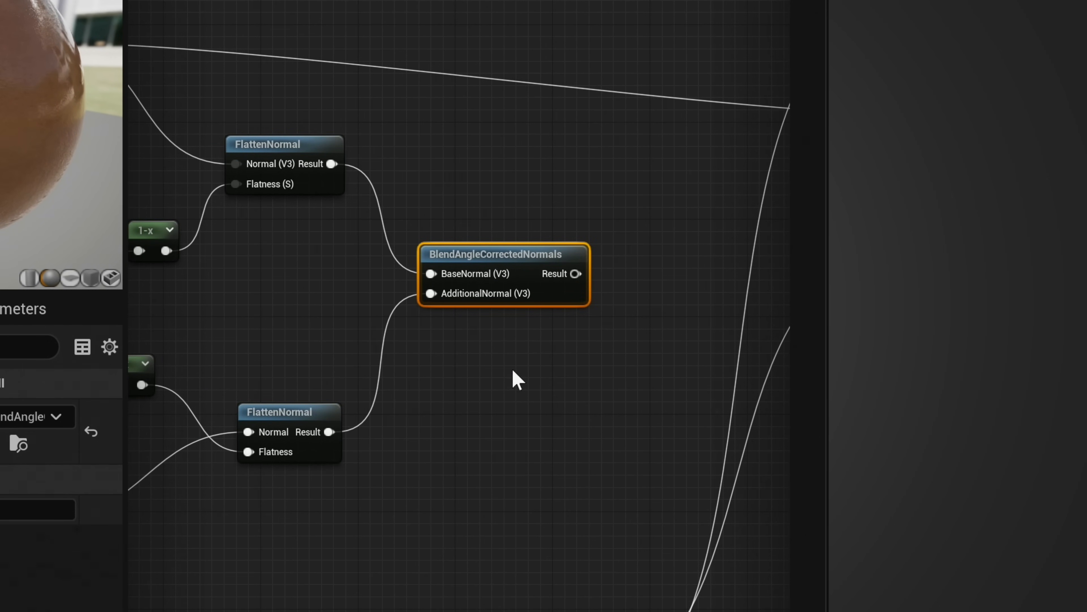
Connect the BlendAngleCorrectedNormals result to the Normal input of the Skin_M output node and save the material.
right_click_drag(559, 429, 356, 391)
scroll(312, 352, "down", 3)
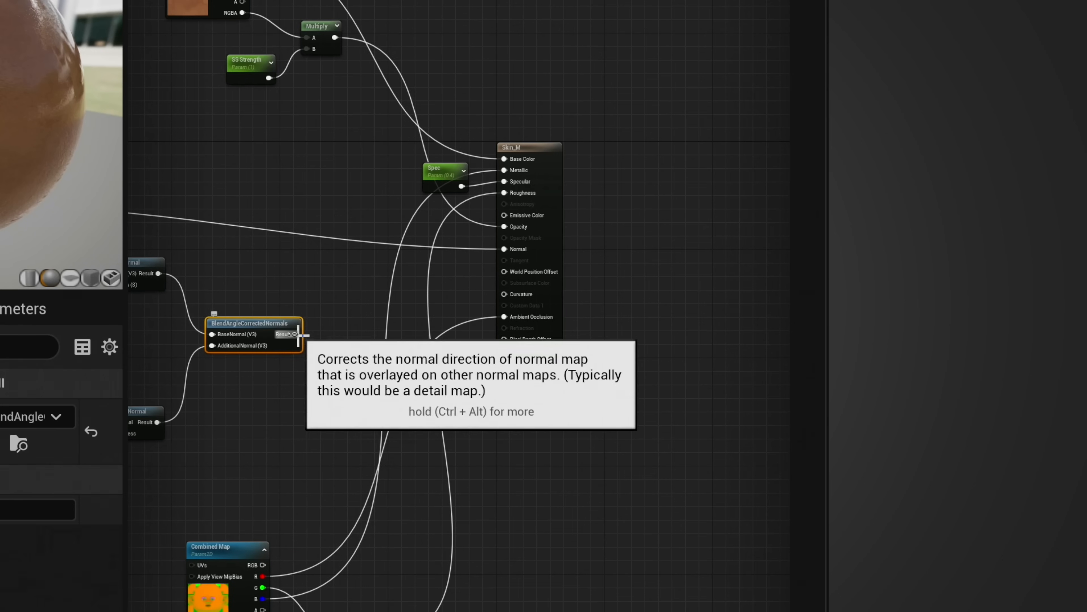
left_click_drag(295, 334, 517, 250)
right_click_drag(517, 250, 832, 139)
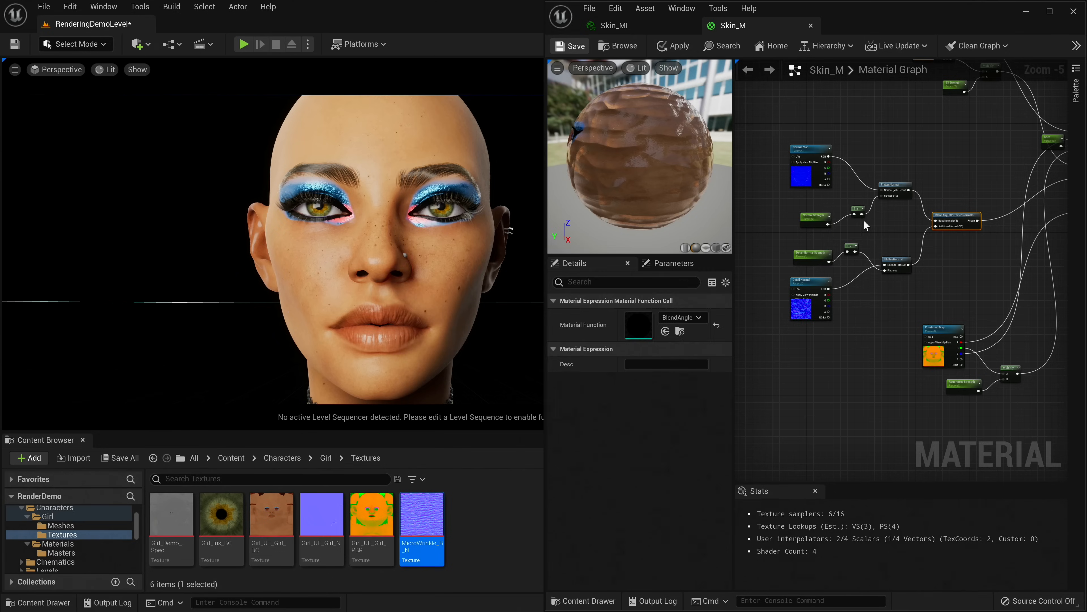
key("ctrl+s")
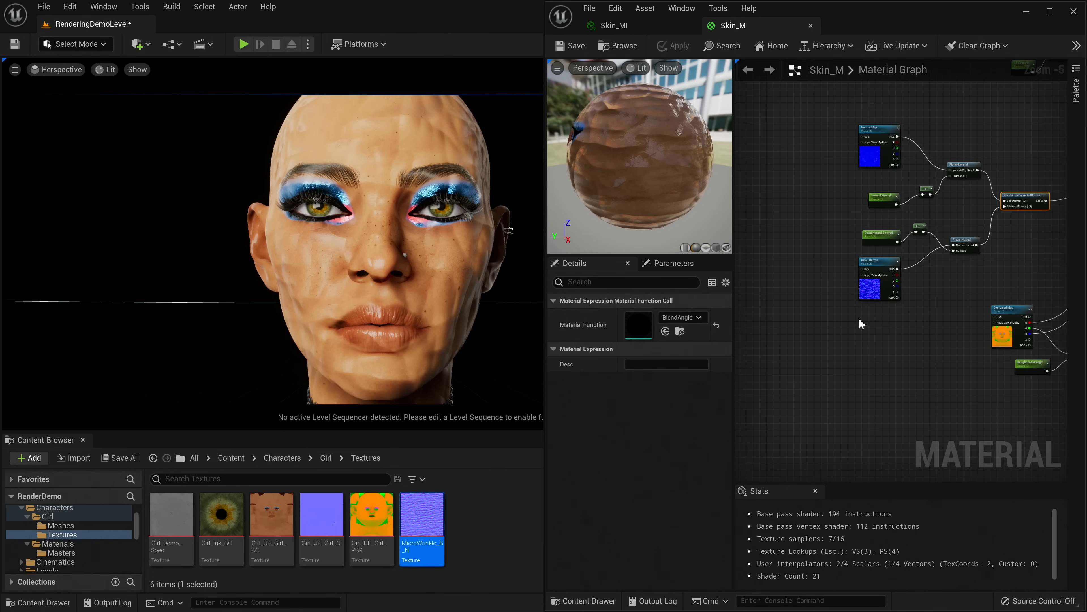
Add a TextureCoordinate node and place it in front of the Detail Normal texture node.
scroll(825, 313, "up", 5)
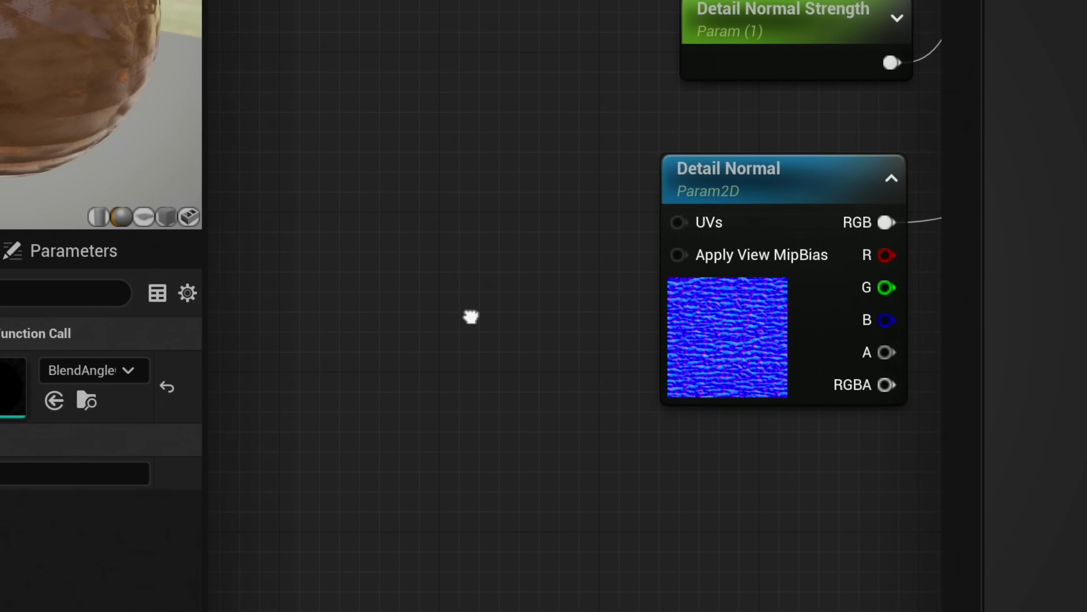
right_click(298, 210)
type("t")
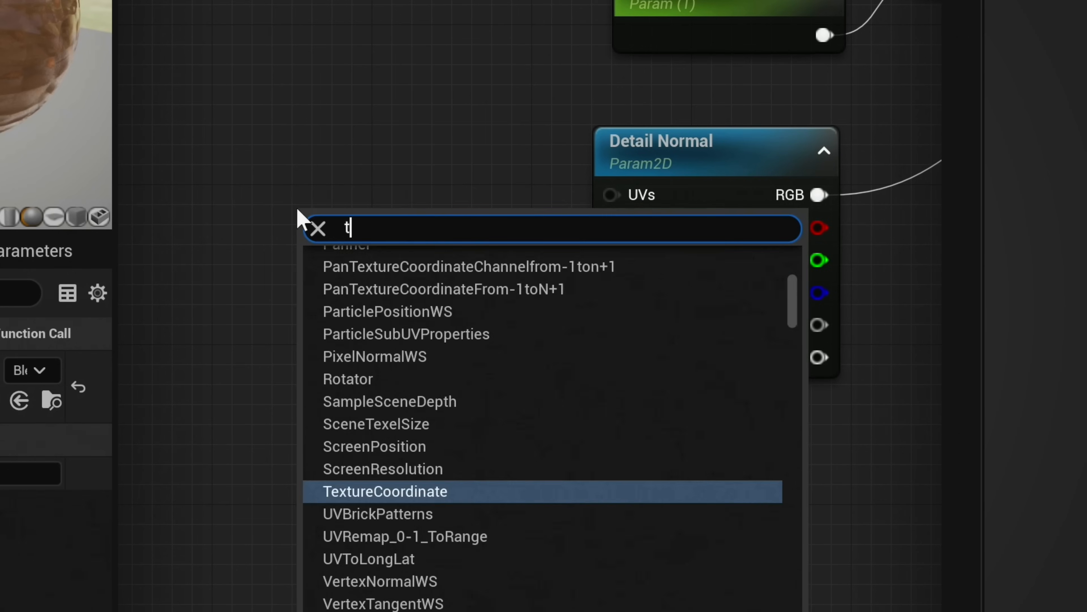
key("Return")
left_click_drag(342, 157, 280, 134)
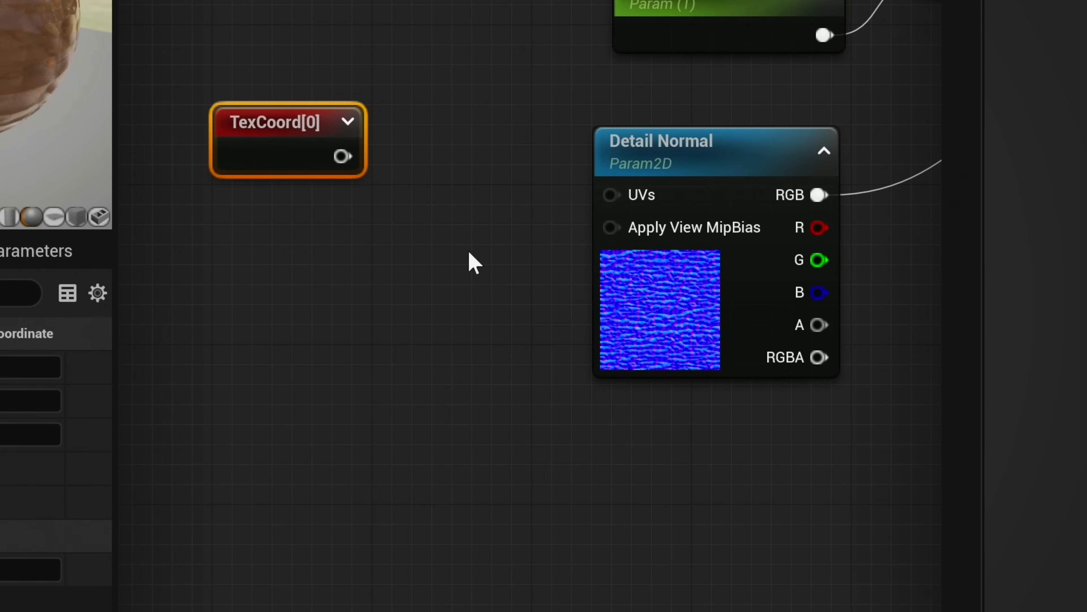
Add a Multiply node between the TextureCoordinate node and the Detail Normal texture node.
key("n")
left_click(441, 230)
left_click_drag(466, 236, 436, 265)
key("Delete")
key("m")
left_click(407, 274)
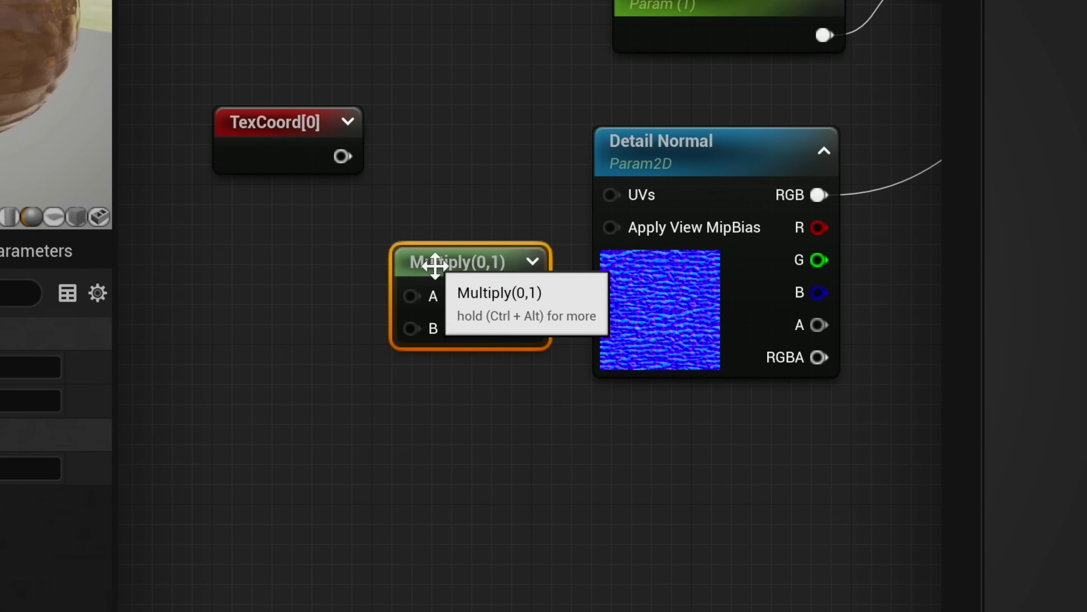
Add a scalar parameter named Detail Tiling, wiring TexCoord into the Multiply node's A input and Detail Tiling into B.
left_click(267, 393)
key("s")
left_click(231, 392)
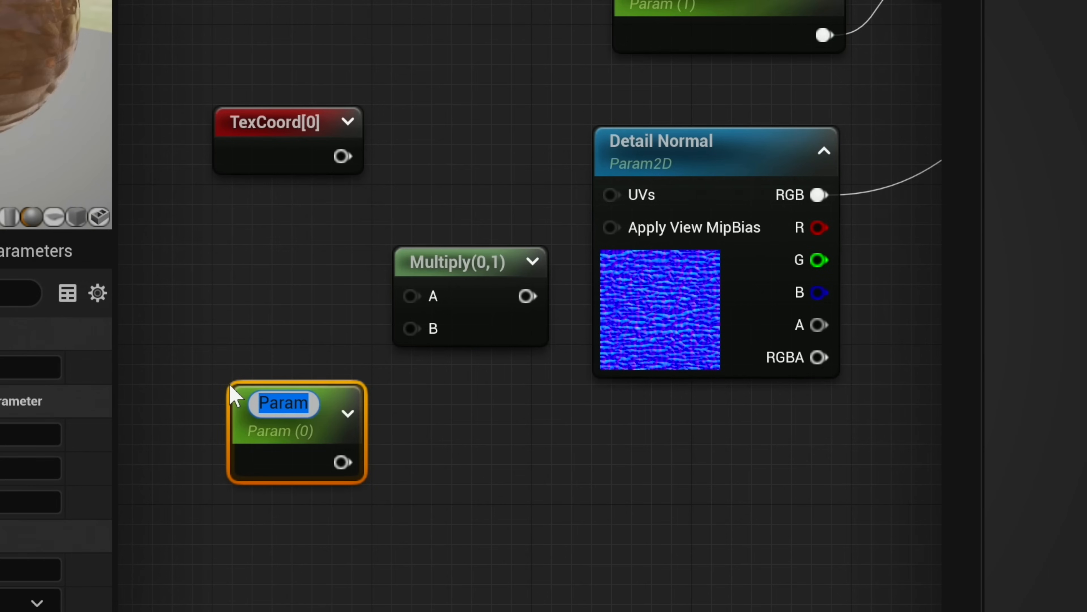
type("Detail T")
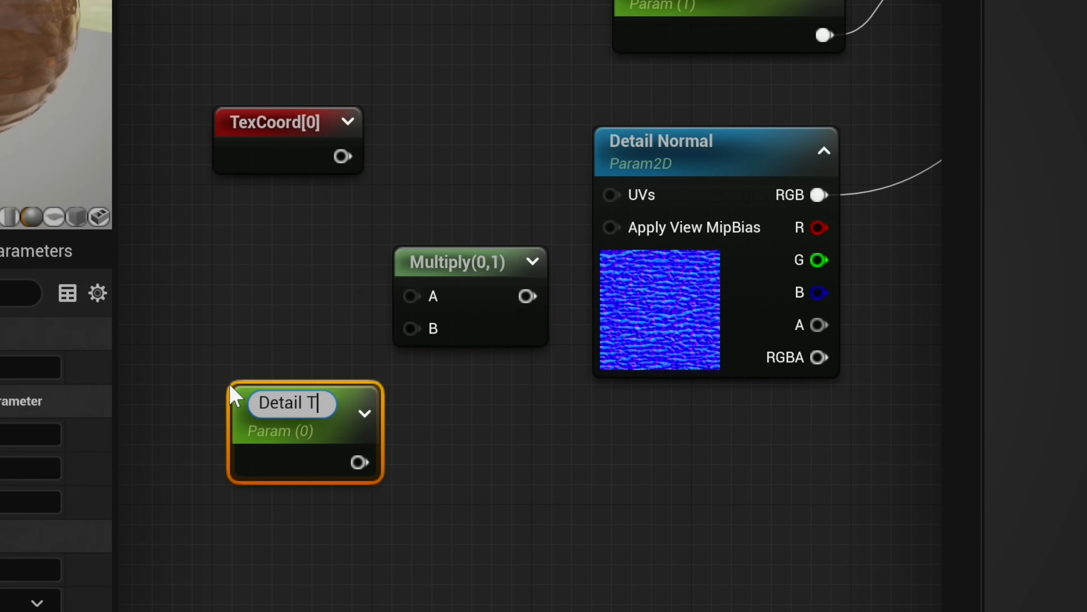
type("iling")
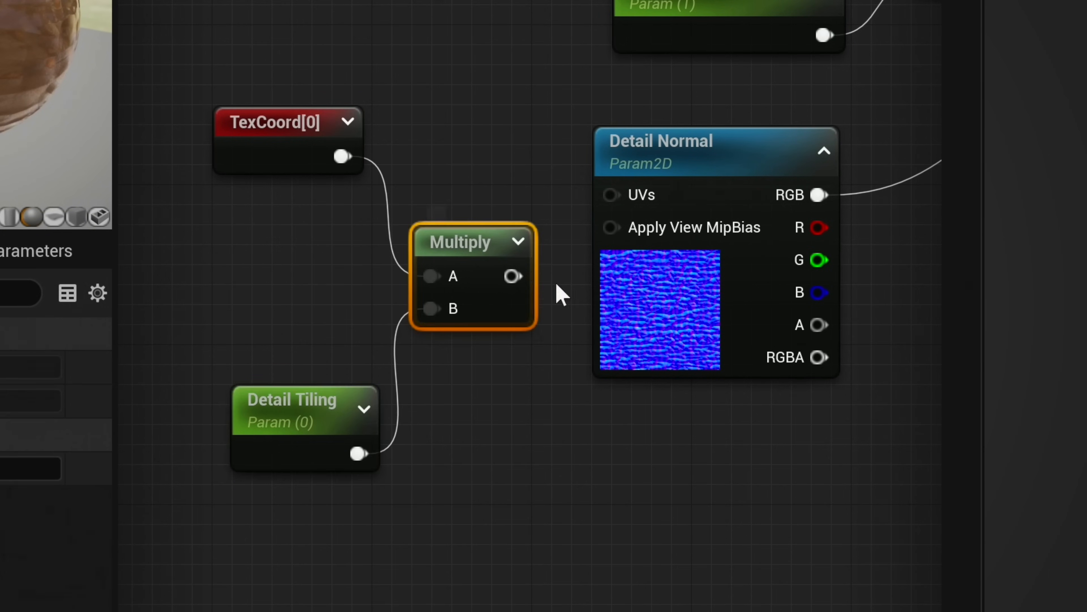
Connect the Multiply result to the Detail Normal's UVs input, tidy the Detail Tiling node's position and save the material.
left_click_drag(512, 276, 616, 196)
right_click_drag(659, 435, 599, 444)
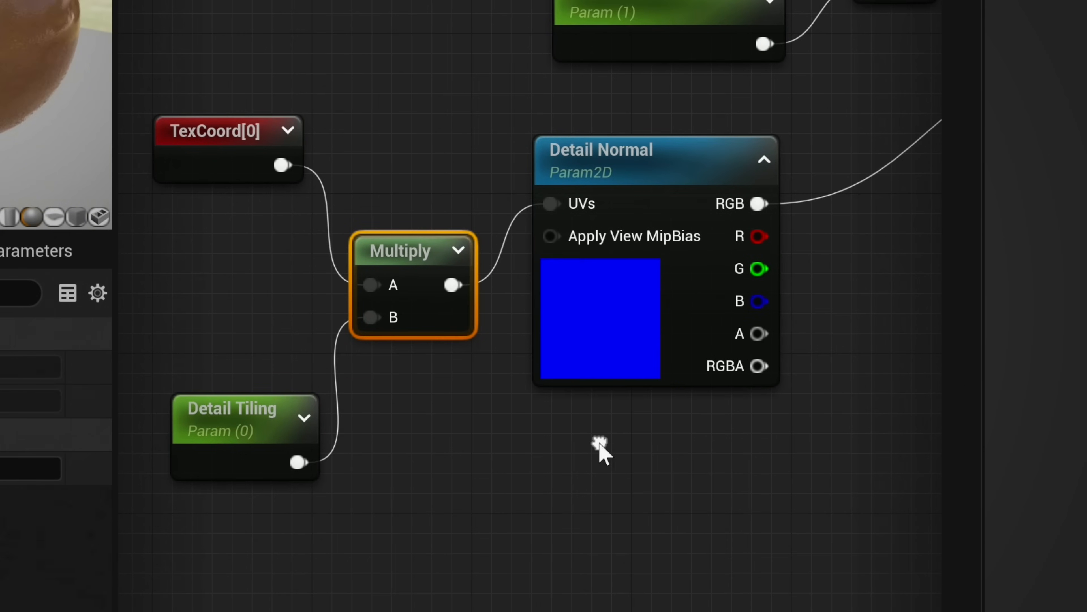
scroll(602, 449, "down", 1)
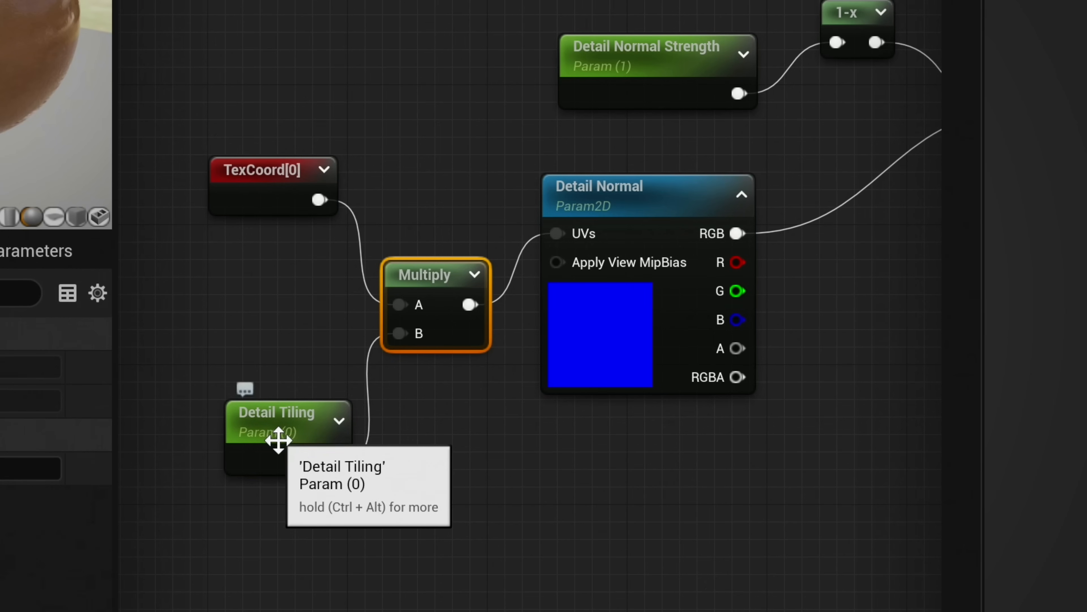
left_click_drag(279, 439, 258, 420)
right_click_drag(552, 467, 514, 522)
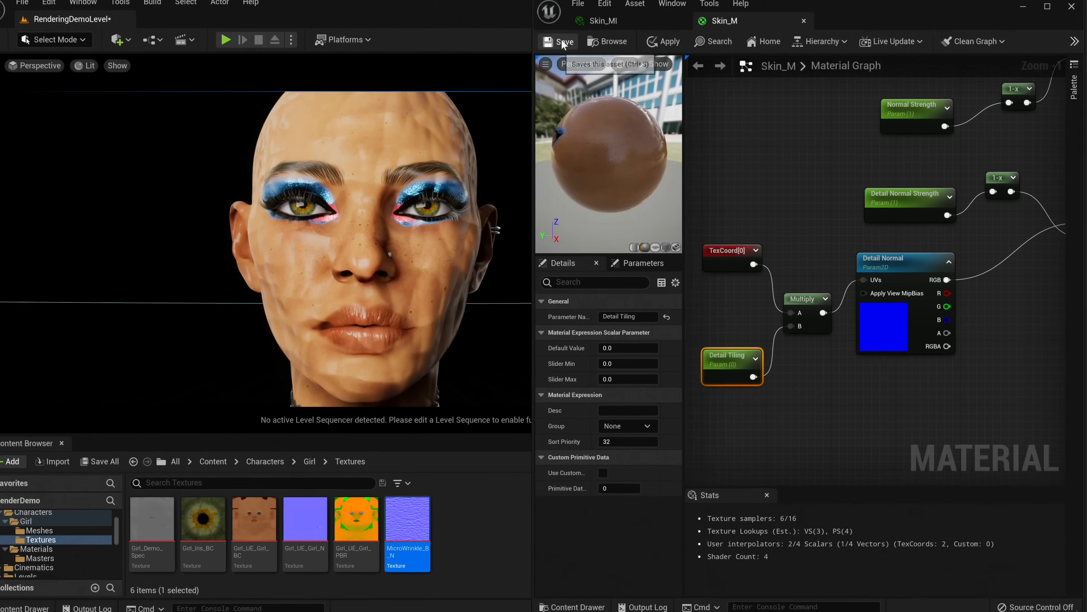
left_click(566, 43)
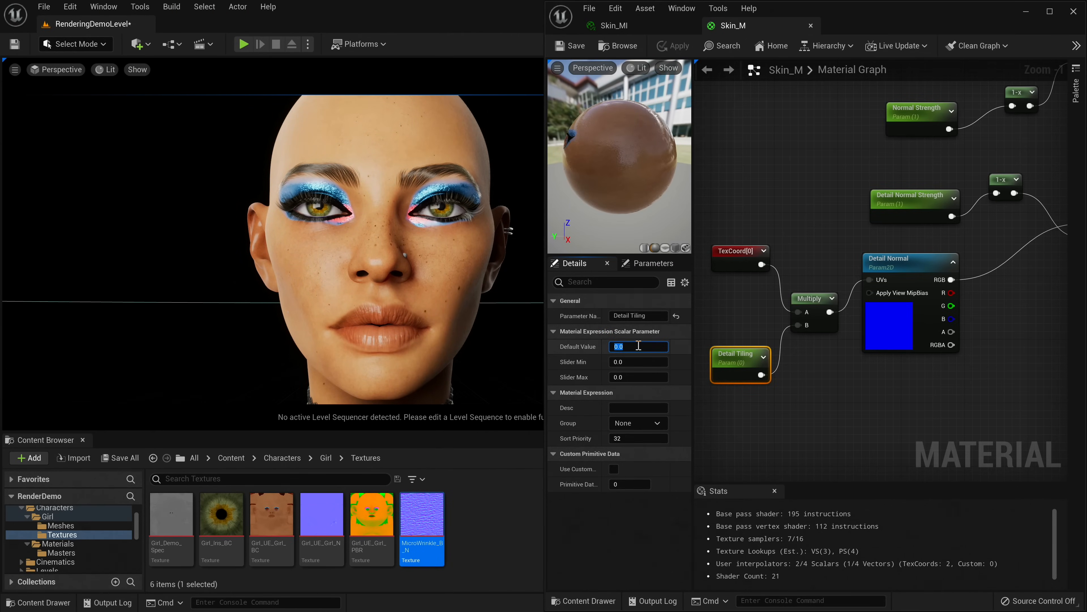
Set Detail Tiling's default value to 10 and check the exposed parameters in the Skin_MI instance before returning to Skin_M.
left_click(638, 345)
type("10")
key("Return")
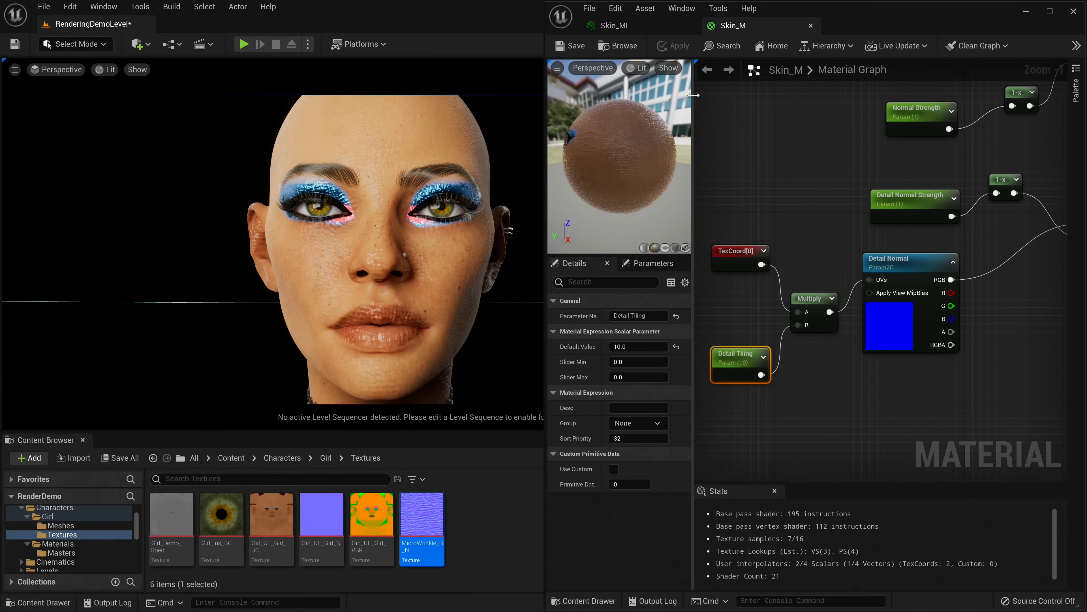
left_click(635, 28)
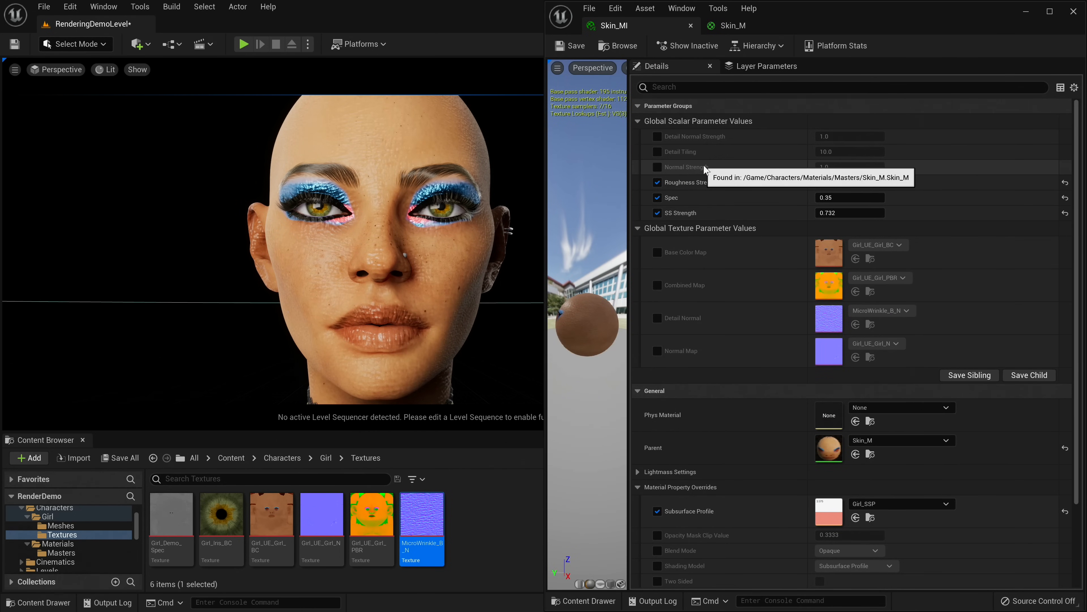
left_click(733, 25)
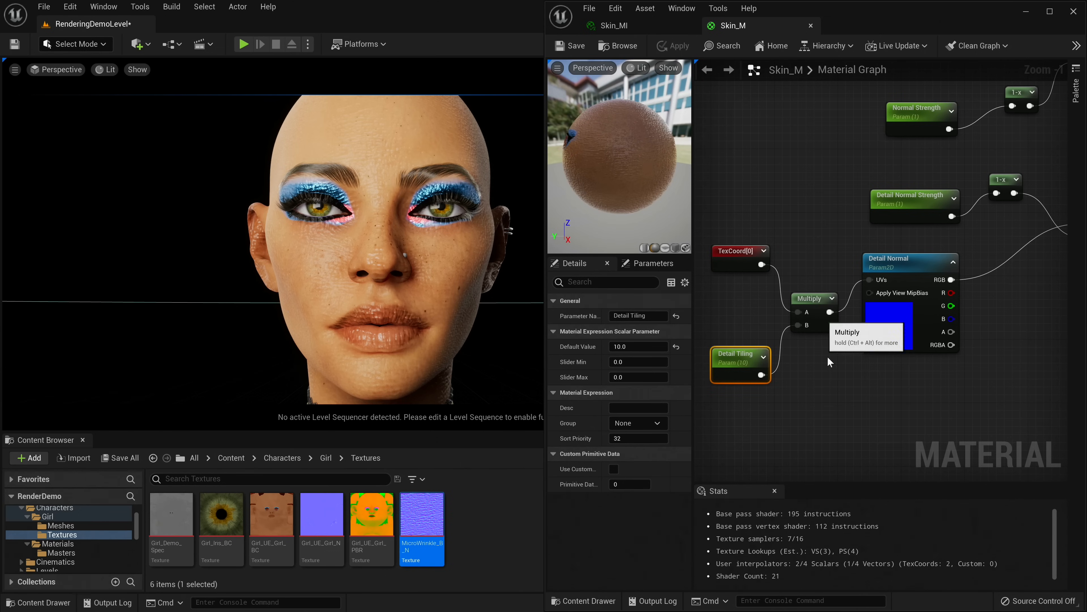
Assign the Detail Normal texture parameter to a new parameter group named Normal.
scroll(829, 362, "down", 2)
left_click(864, 361)
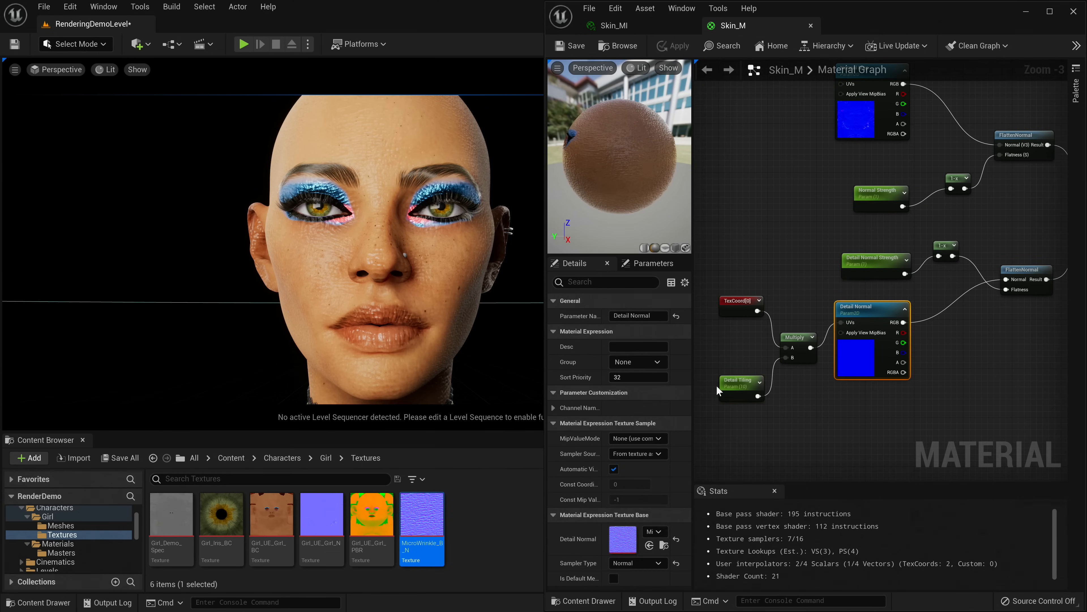
left_click(645, 360)
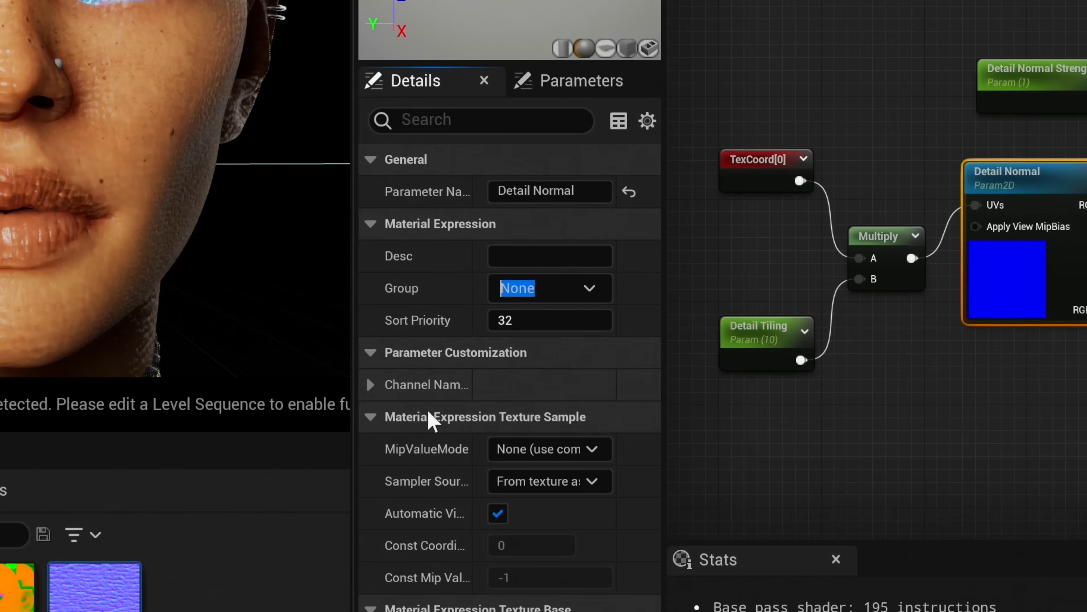
type("No")
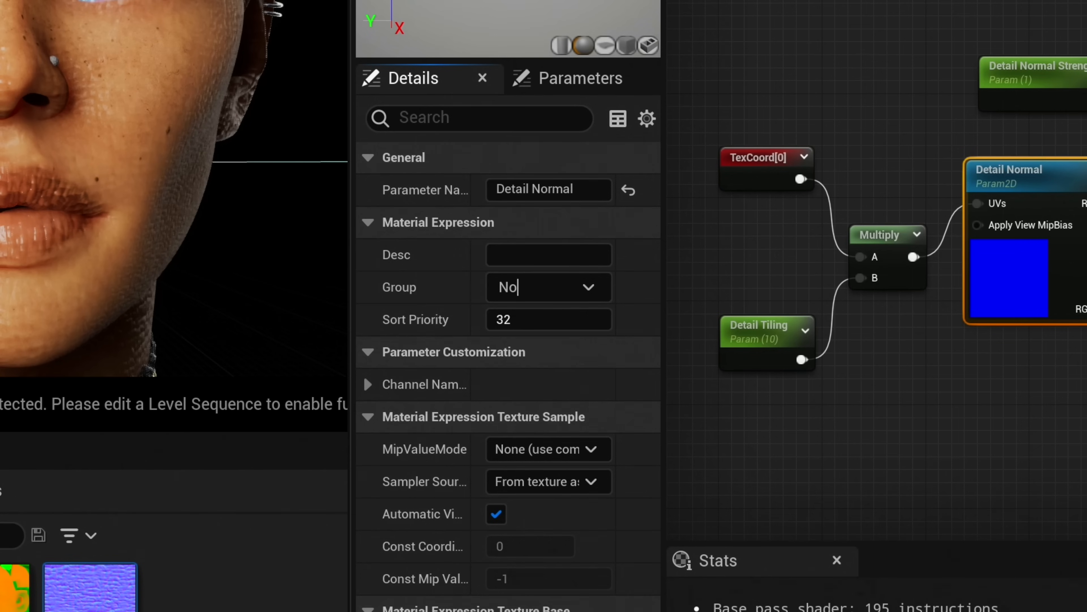
type("rmal")
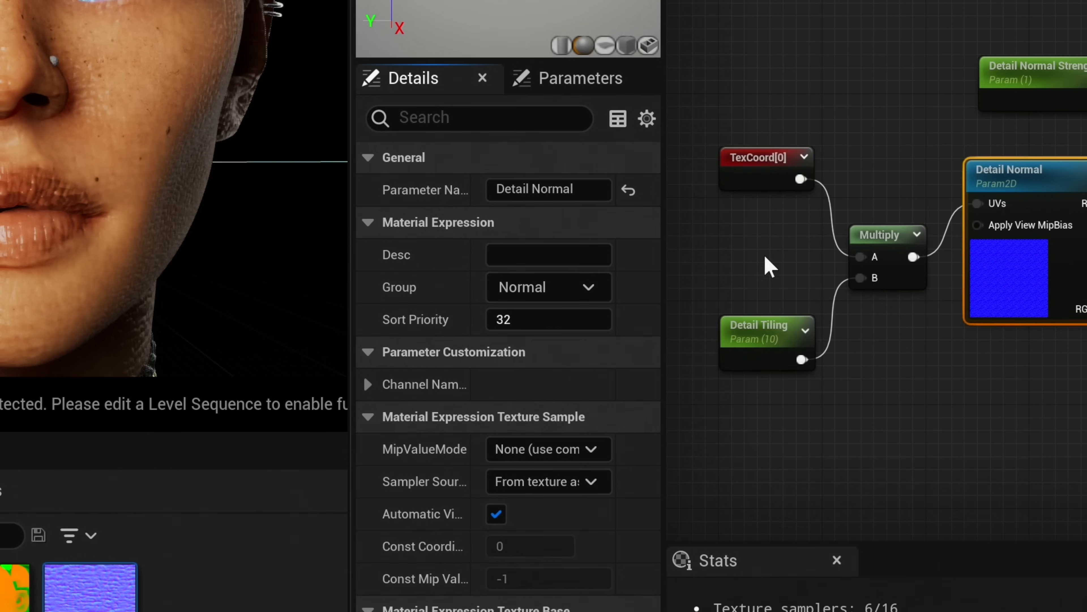
Assign the Detail Tiling parameter to the Normal group.
left_click(1003, 427)
left_click(762, 329)
left_click(552, 416)
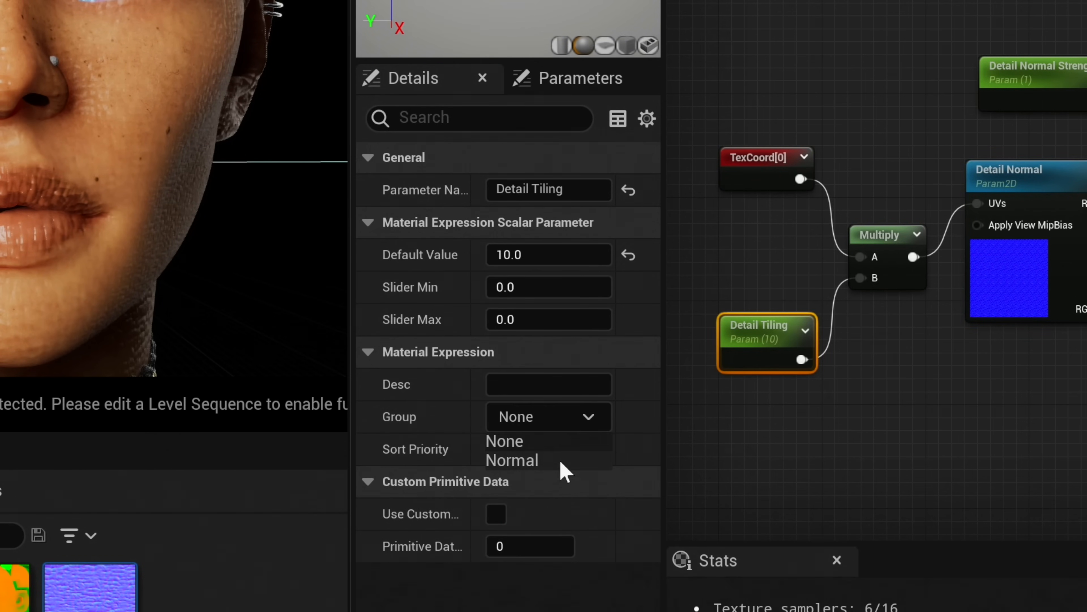
left_click(557, 459)
Assign the Detail Normal Strength and Normal Strength parameters to the Normal group.
right_click_drag(1035, 81, 911, 149)
left_click(911, 149)
left_click(552, 416)
left_click(554, 462)
right_click_drag(899, 12, 760, 61)
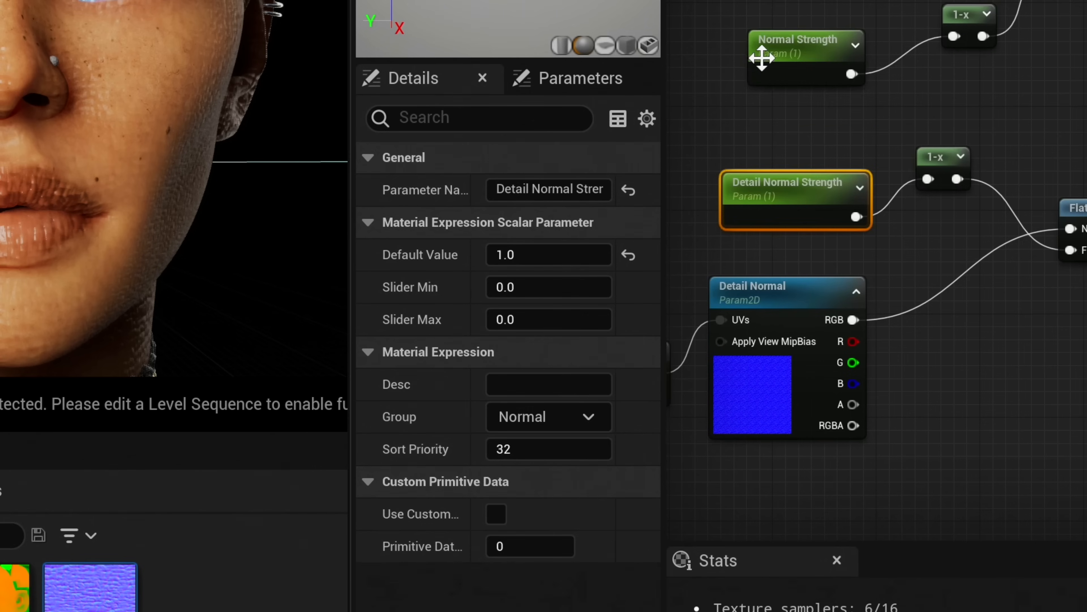
left_click(759, 61)
left_click(552, 416)
left_click(557, 462)
Assign the Normal Map texture parameter to the Normal group.
right_click_drag(821, 2, 867, 53)
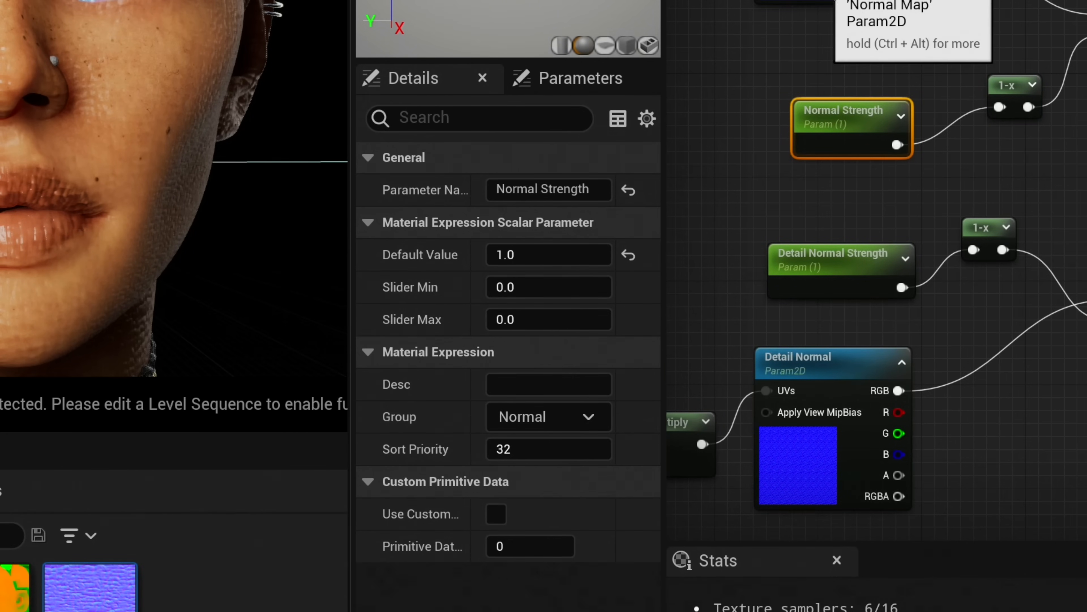
left_click(835, 2)
left_click(552, 287)
left_click(531, 333)
right_click_drag(1079, 424, 911, 430)
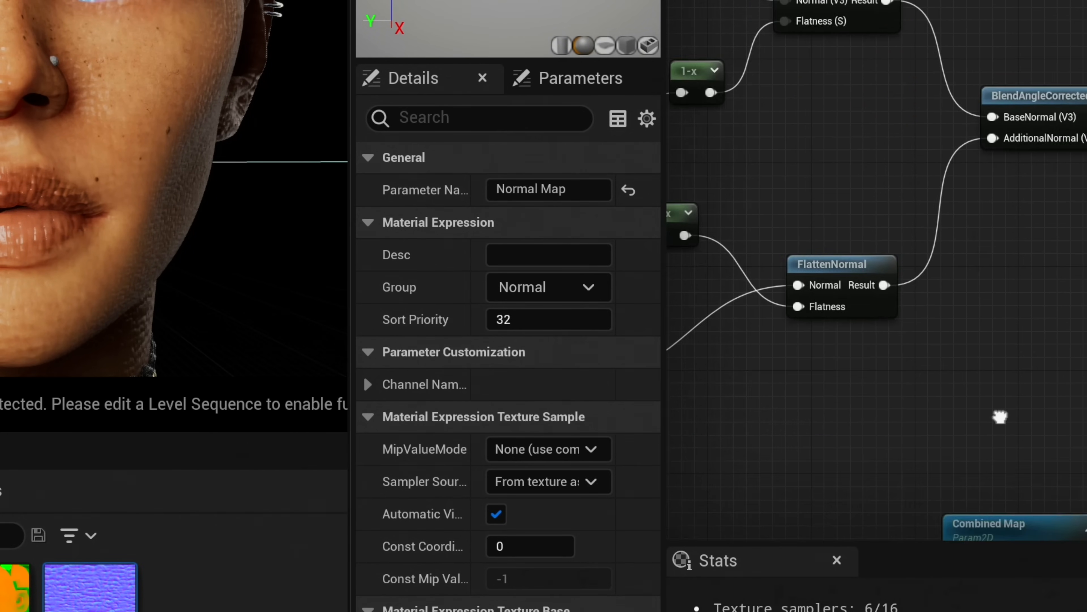
In Skin_MI, enable the Detail Normal Strength override and compare the skin at values of 0 and 1.
left_click(614, 25)
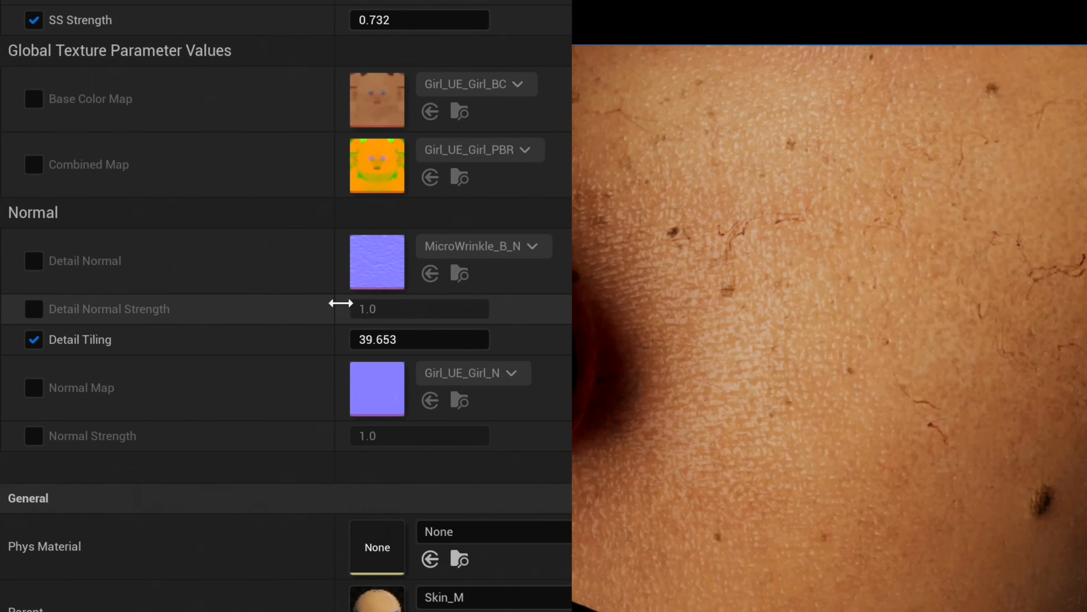
left_click(34, 310)
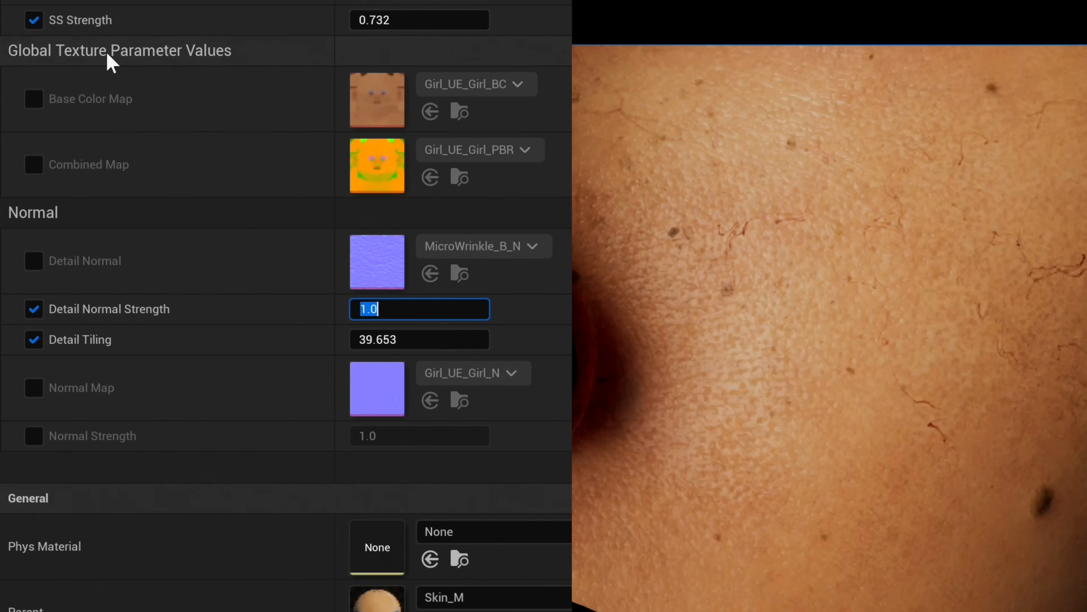
type("0")
key("Return")
type("1")
key("Return")
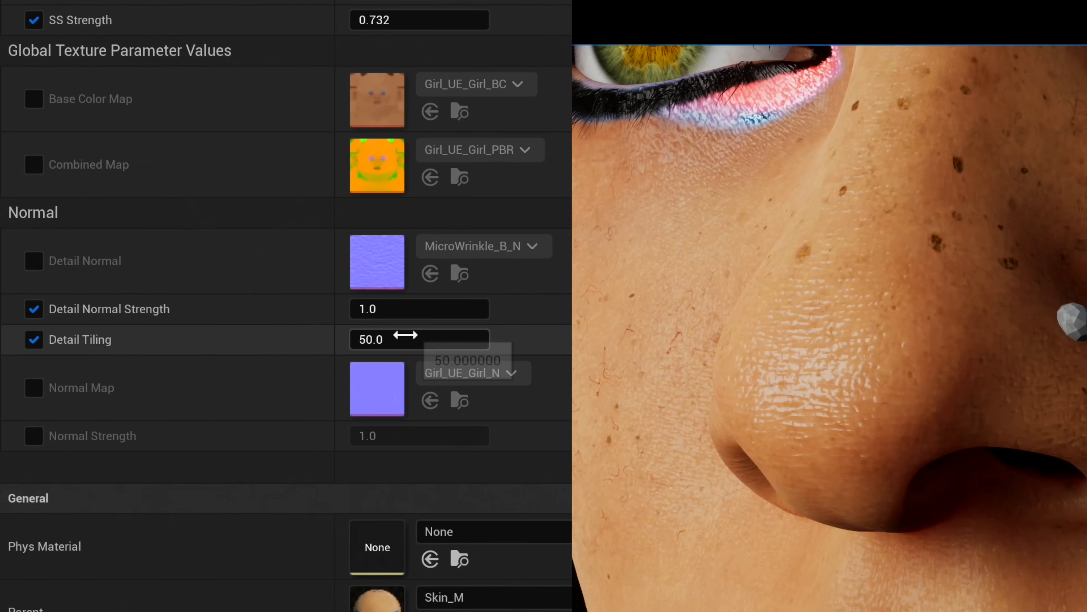
Set the Detail Tiling value of the skin material instance to 100.
left_click(406, 337)
type("100")
key("Return")
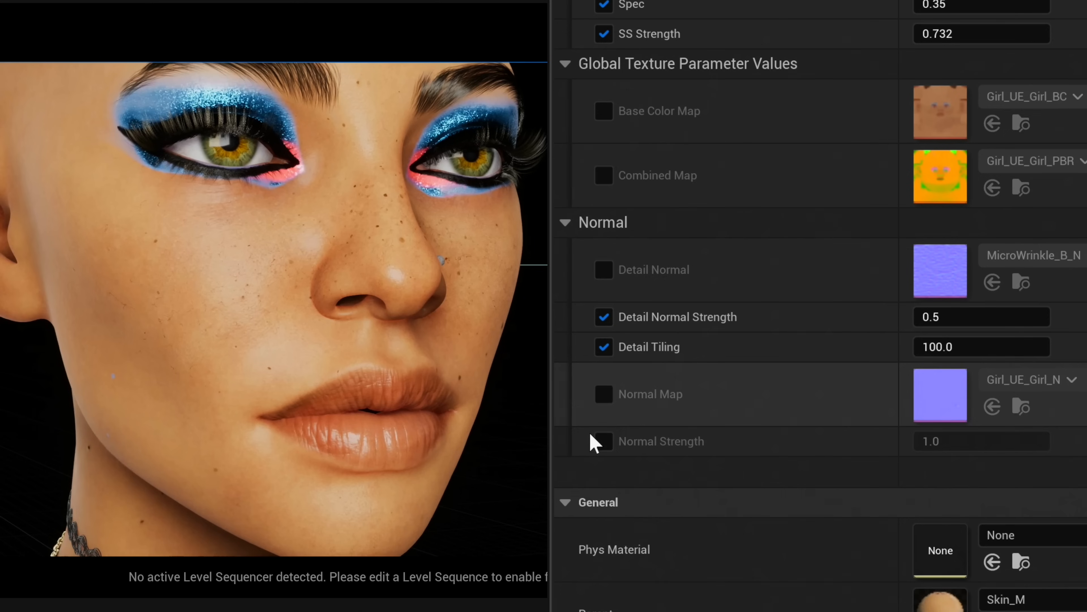
Override Normal Strength with 1.5 and switch the override off and on again to compare the skin relief.
left_click(658, 375)
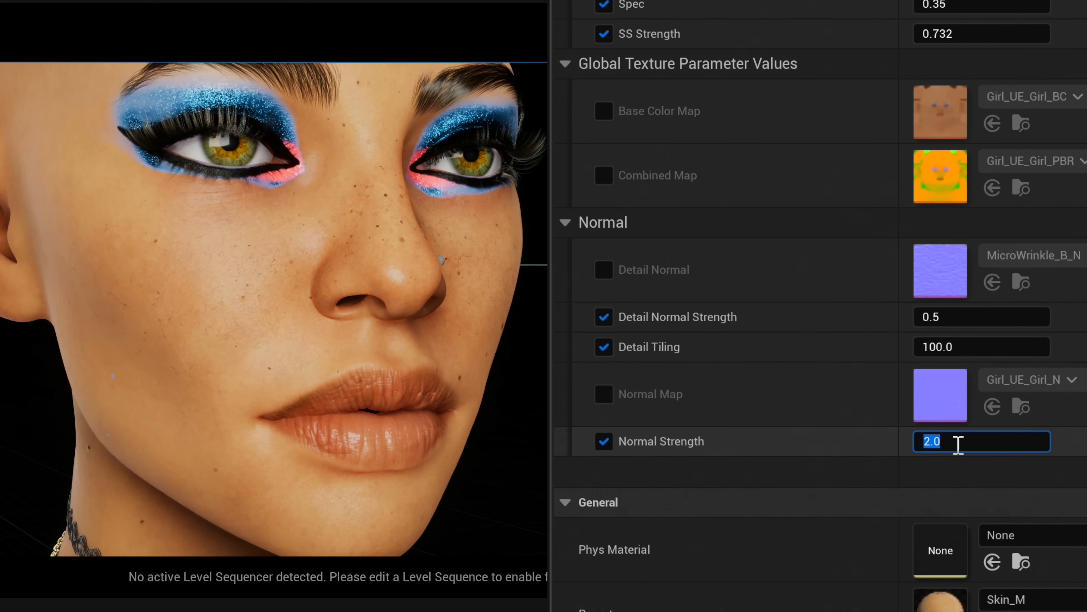
type("1.5")
key("Return")
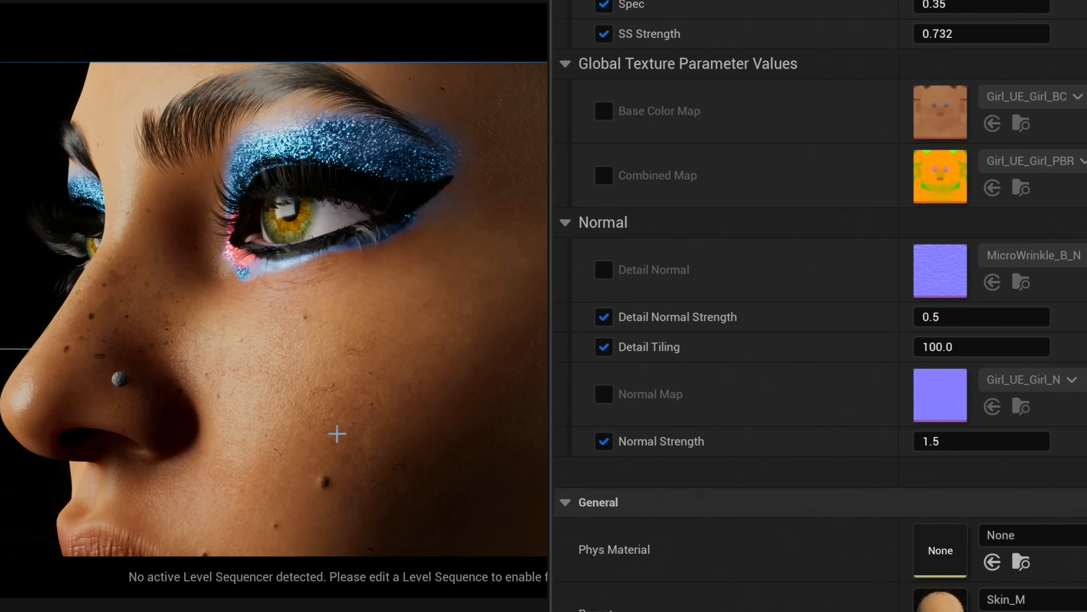
left_click(604, 441)
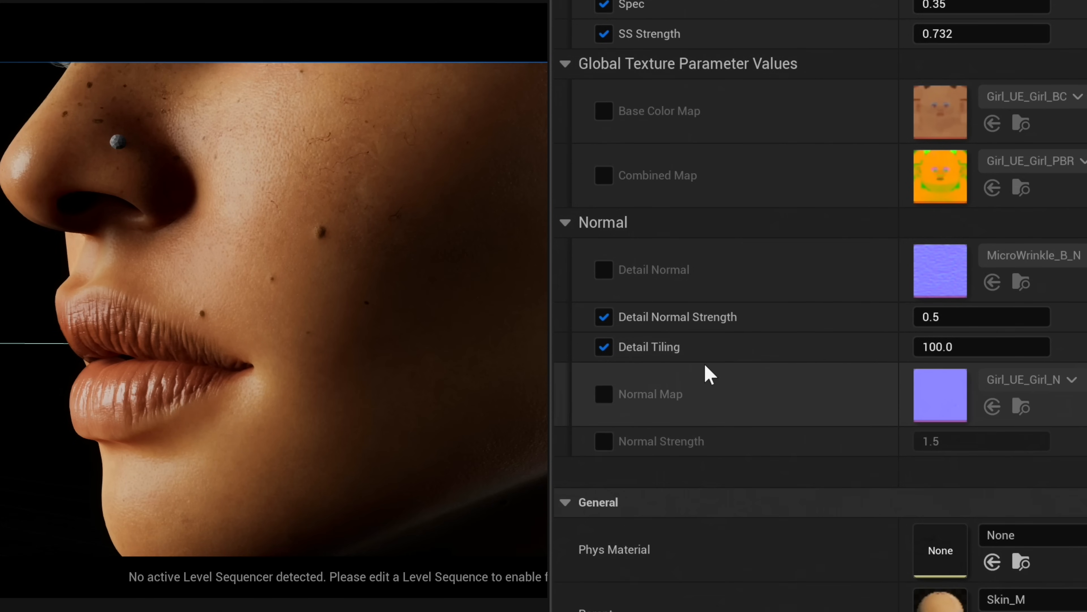
left_click(604, 441)
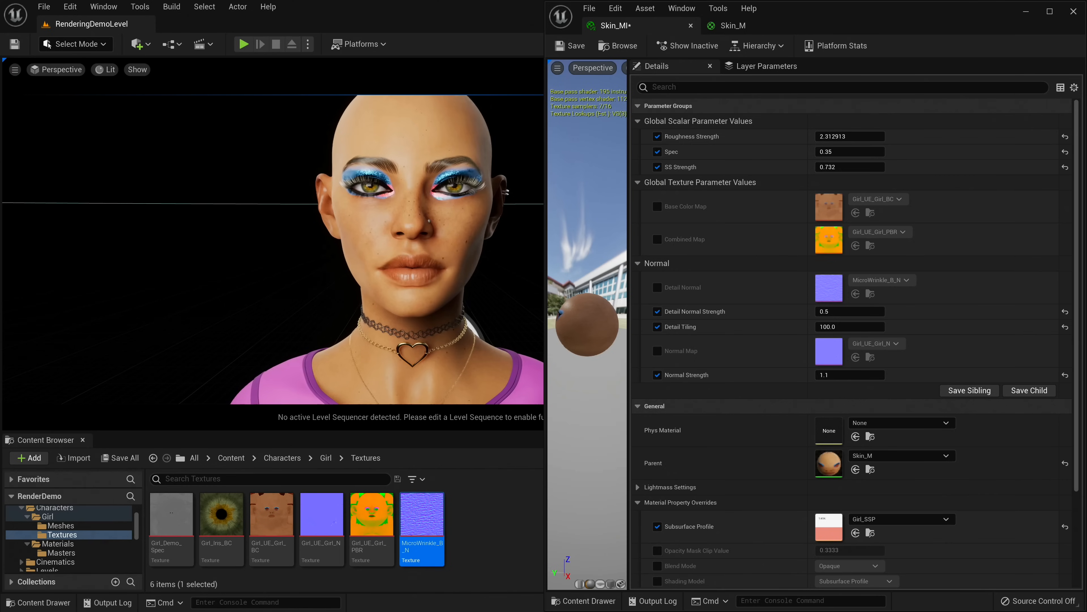
Check the whole bust in the viewport, close the material editor window and clear the light selection in the level.
right_click_drag(370, 137, 371, 138)
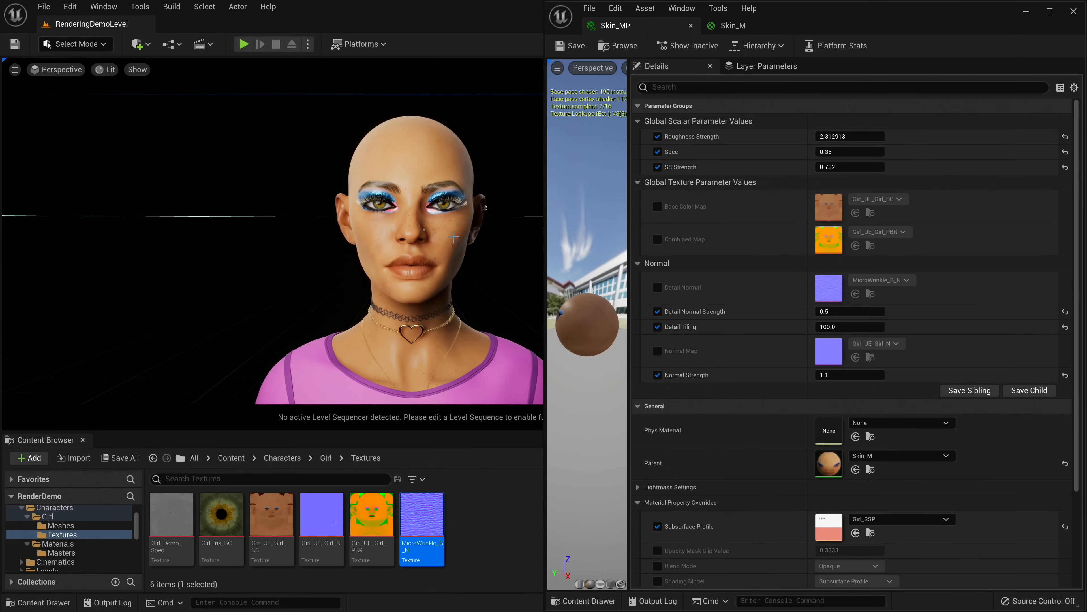
right_click_drag(371, 138, 371, 138)
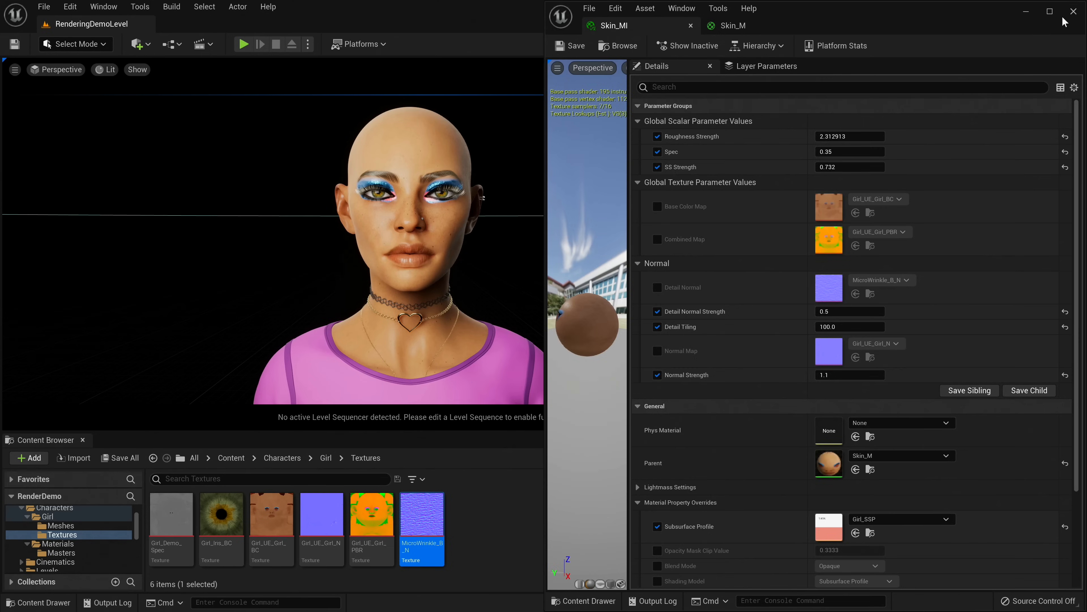
left_click(1071, 13)
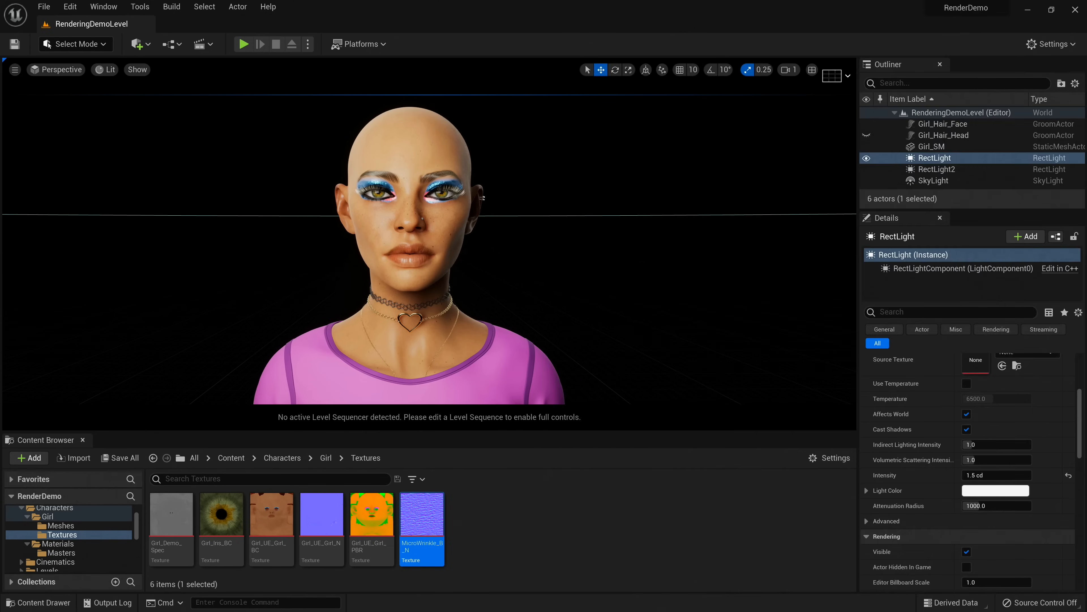
key("Escape")
right_click_drag(496, 282, 411, 285)
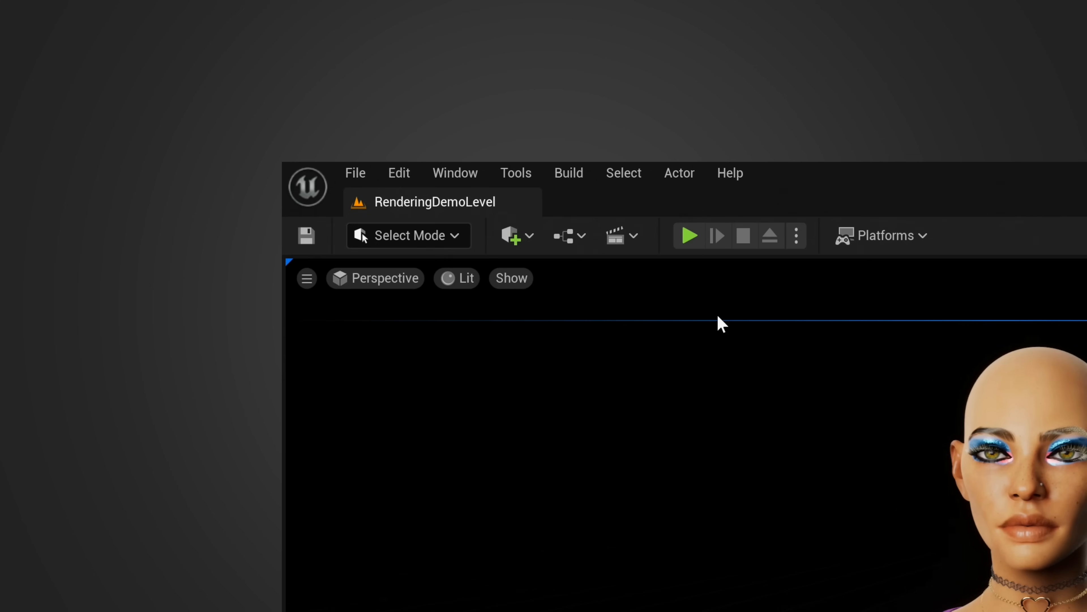
Add a Cine Camera Actor to the level.
left_click(137, 44)
mouse_move(204, 175)
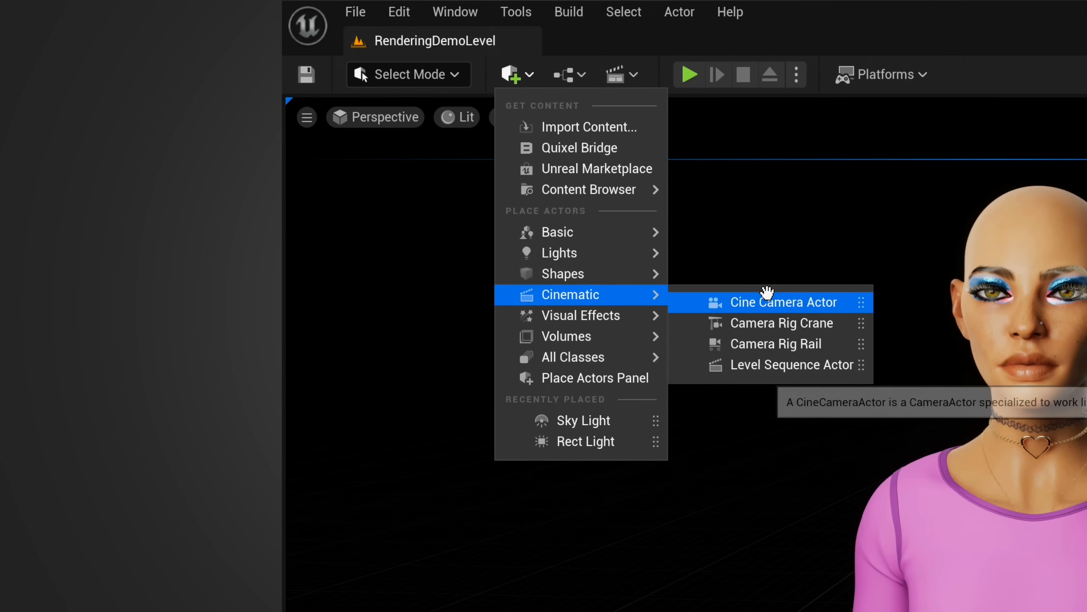
left_click(771, 301)
Focus on the new cine camera and rename it as ShotCam.
double_click(948, 124)
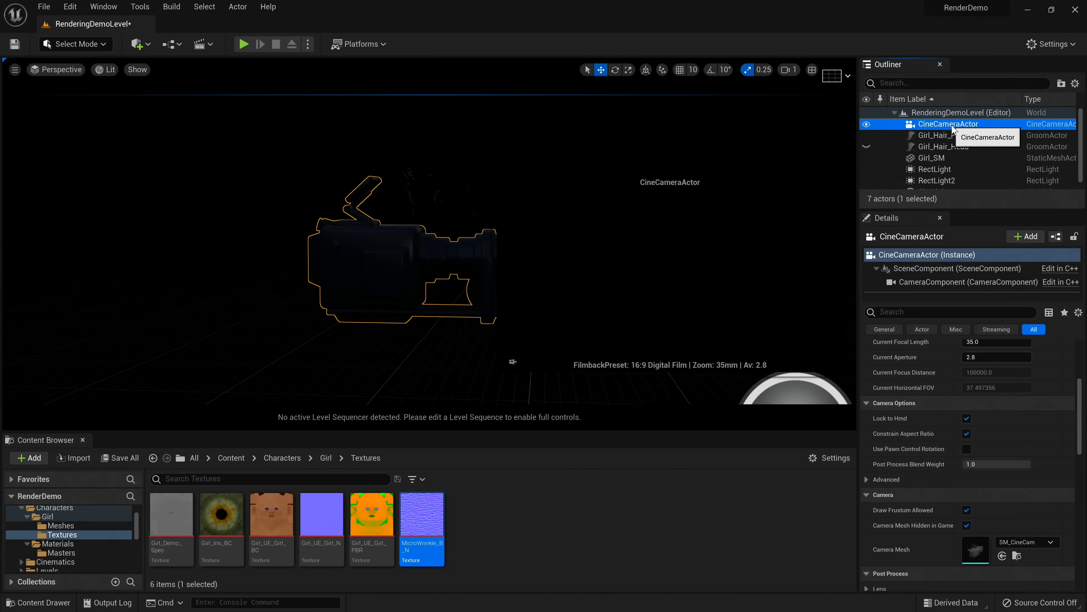
key("F2")
type("ShotC")
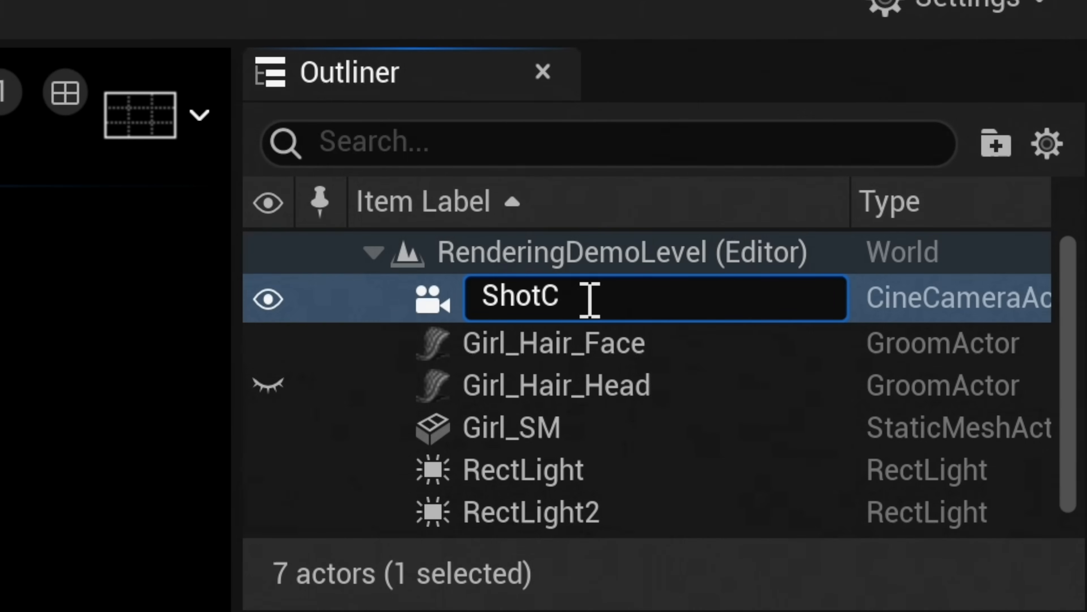
type("am")
key("Return")
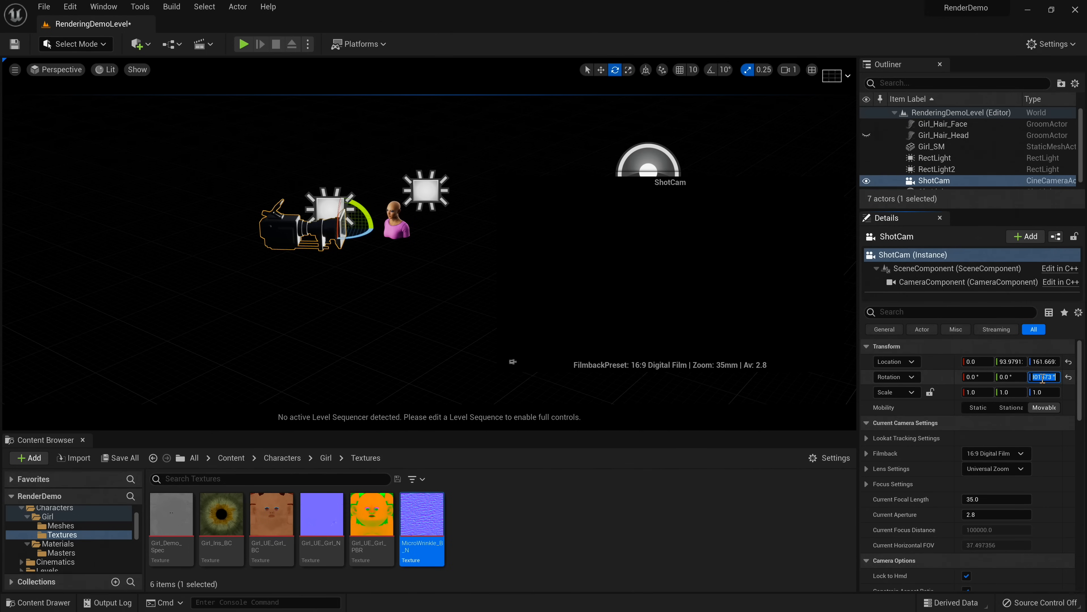
Set ShotCam's Z rotation to -90° and pilot the camera to frame the bust.
type("0")
key("Return")
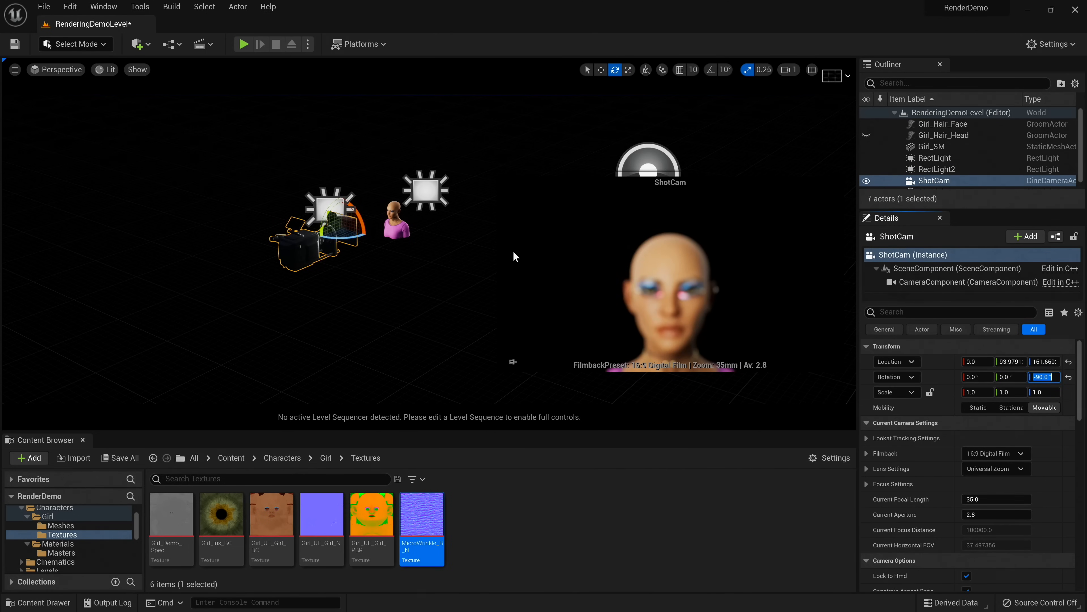
left_click(56, 69)
left_click(92, 202)
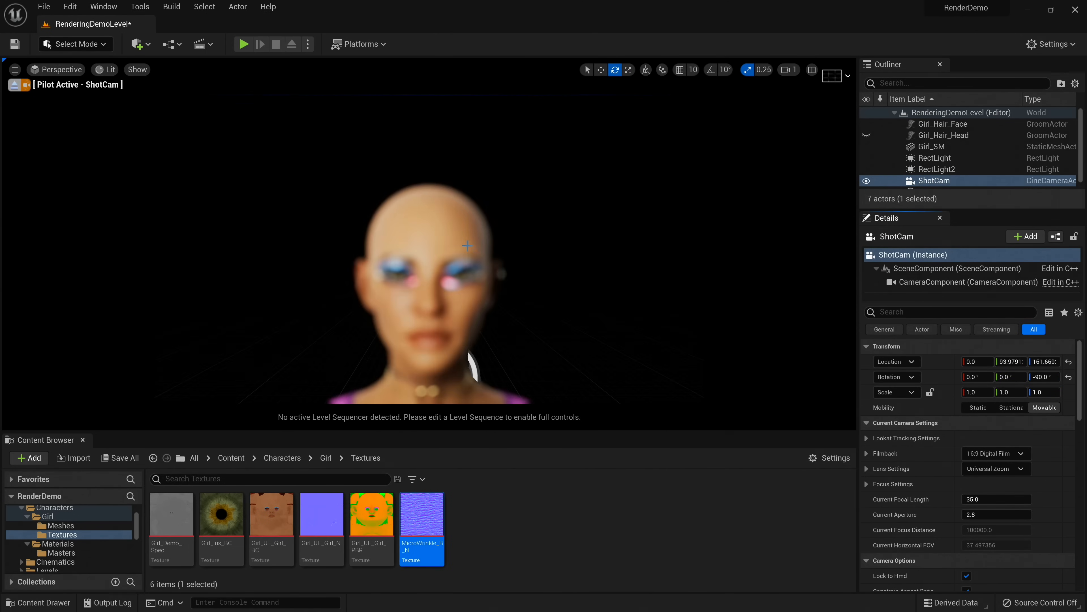
middle_click_drag(472, 364, 460, 457)
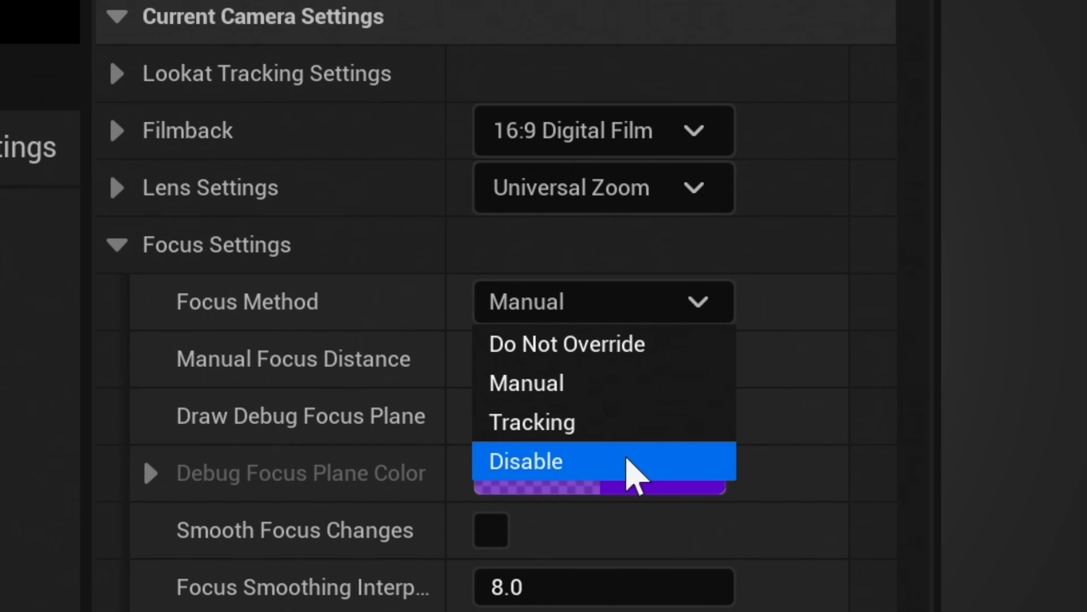
Set ShotCam's focus method to Disable, adjust the framing slightly and set the focal length to 85 mm.
left_click(985, 541)
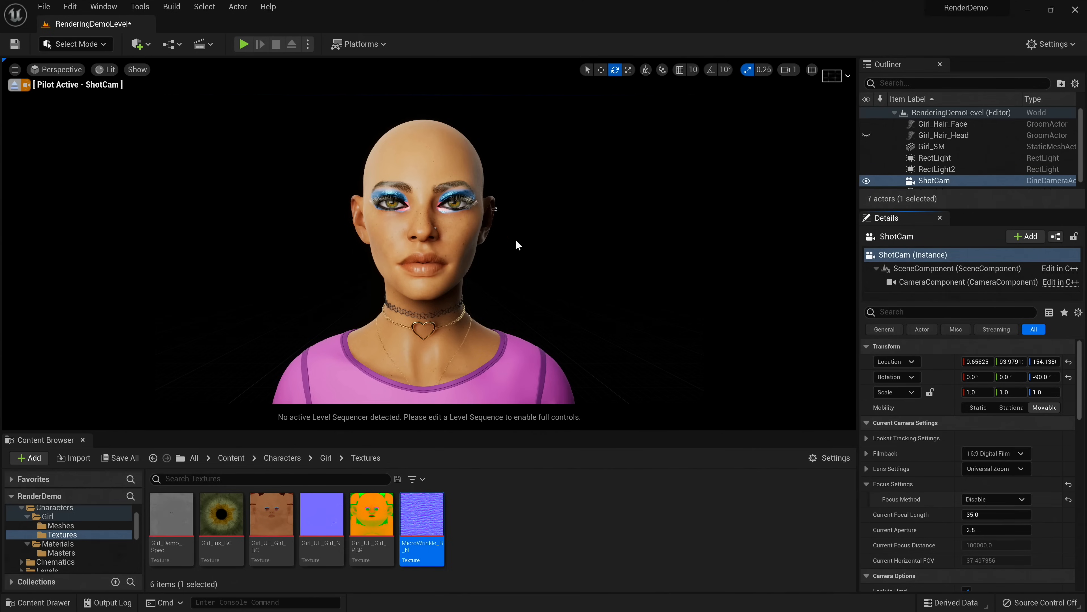
middle_click_drag(517, 245, 512, 255)
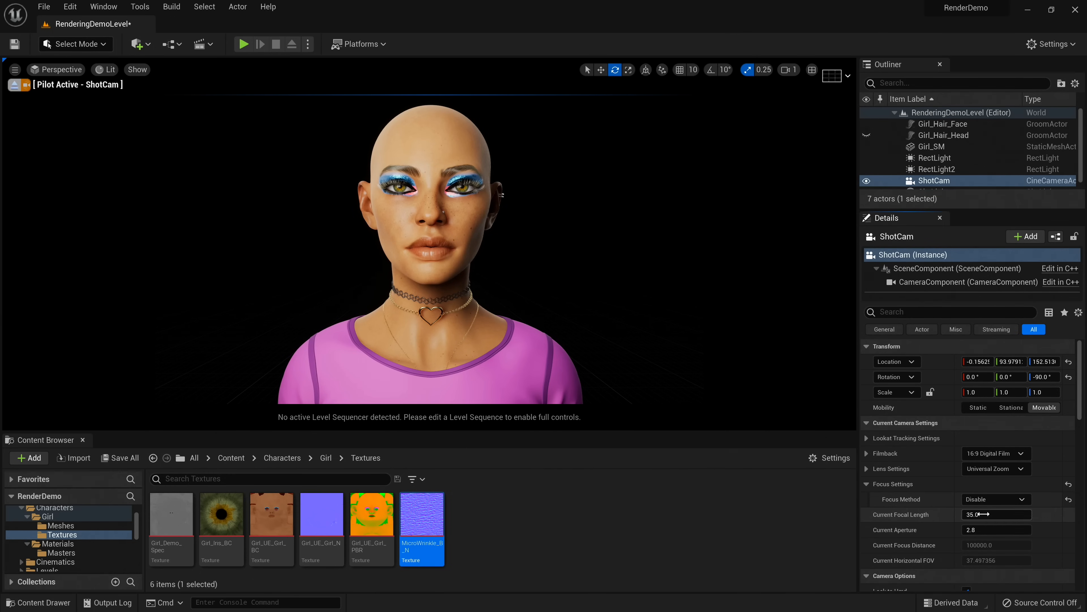
type("85")
key("Return")
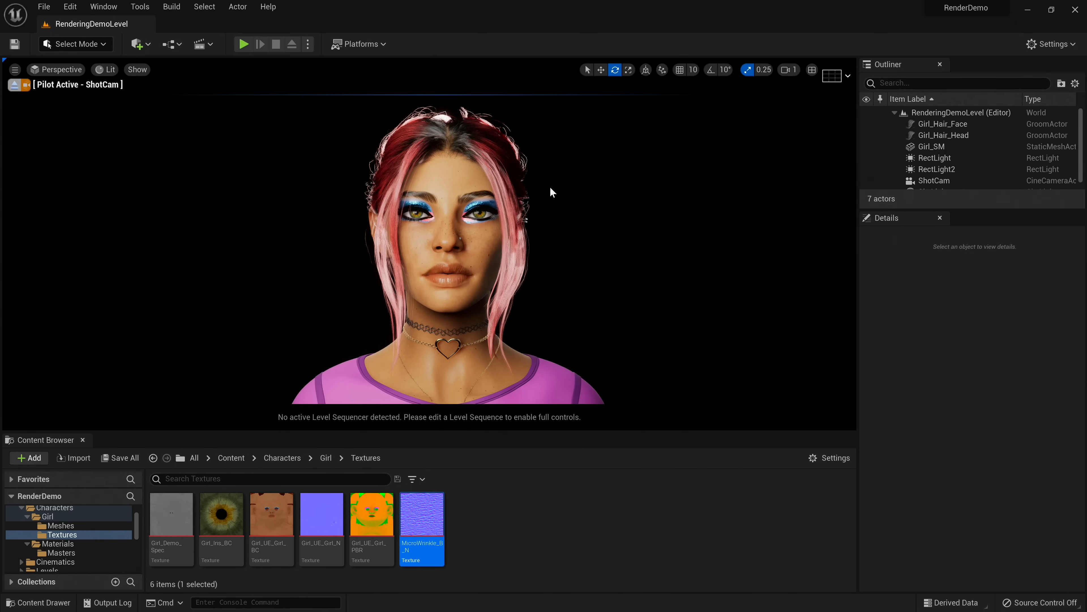
Close the Content Browser and add a level sequence named GirlSequence, saved in the Cinematics folder.
left_click(83, 440)
left_click(202, 43)
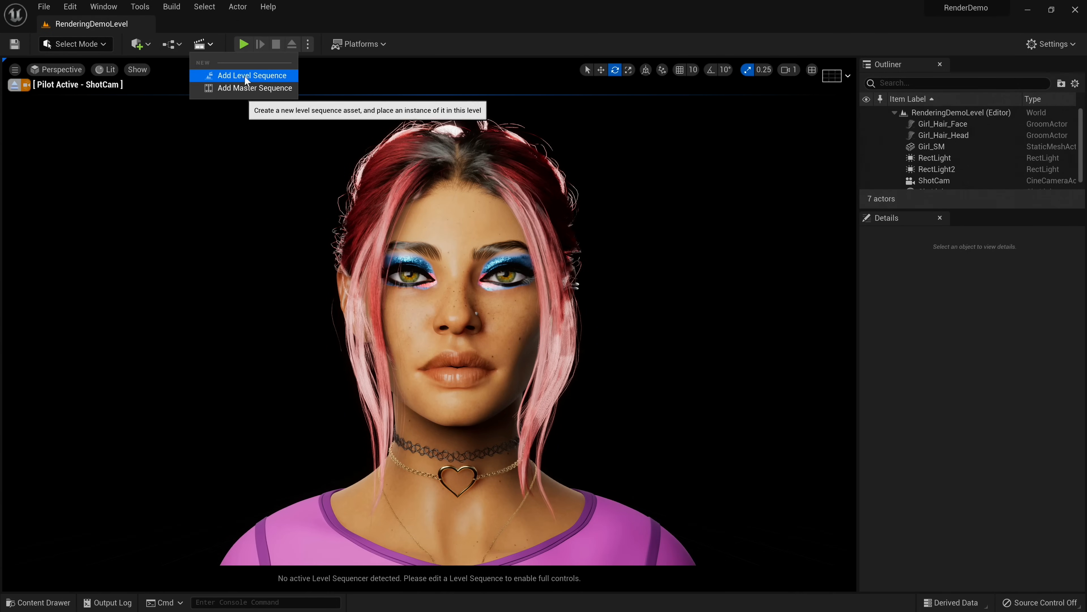
left_click(245, 76)
left_click(124, 213)
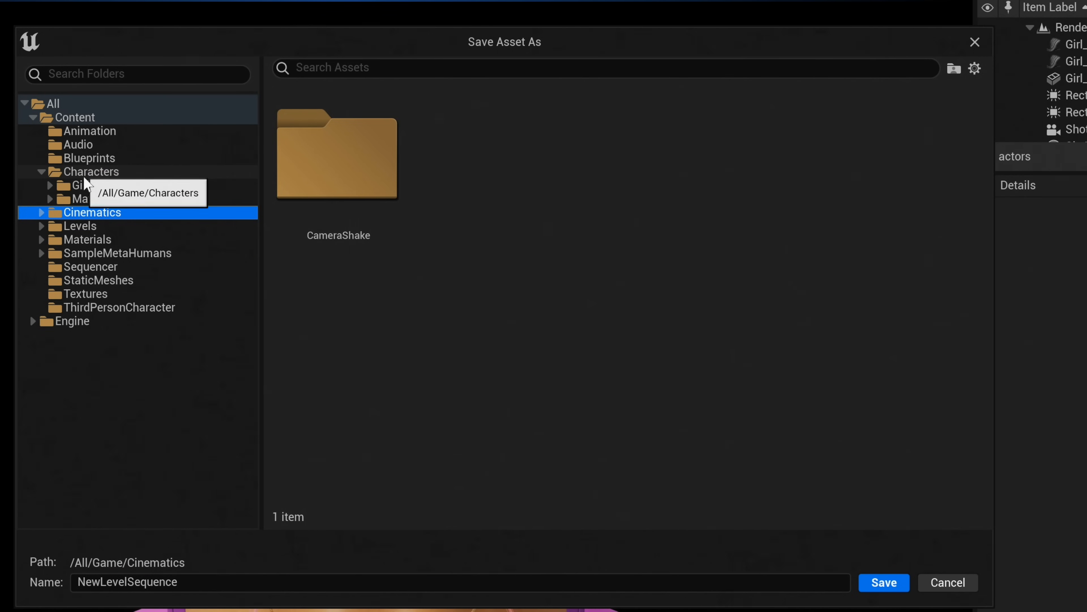
left_click(203, 579)
type("G")
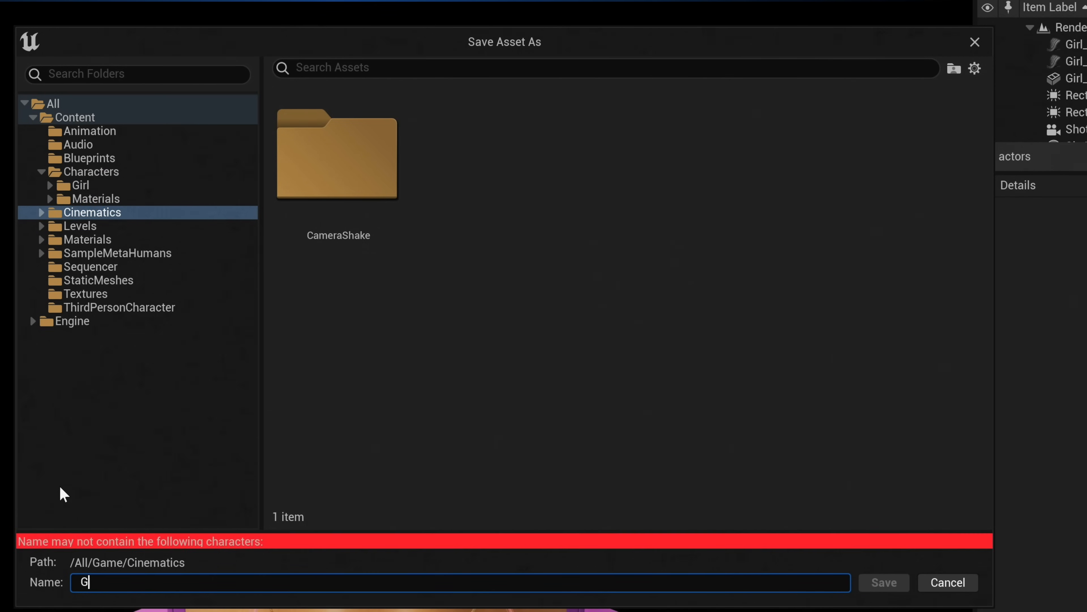
type("irlSequence")
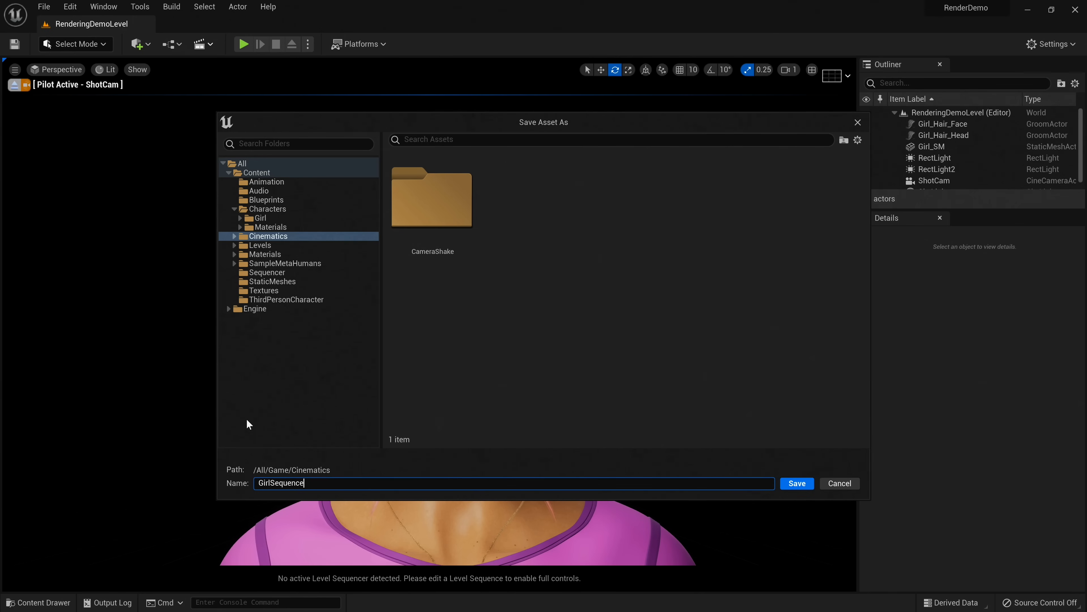
left_click(797, 484)
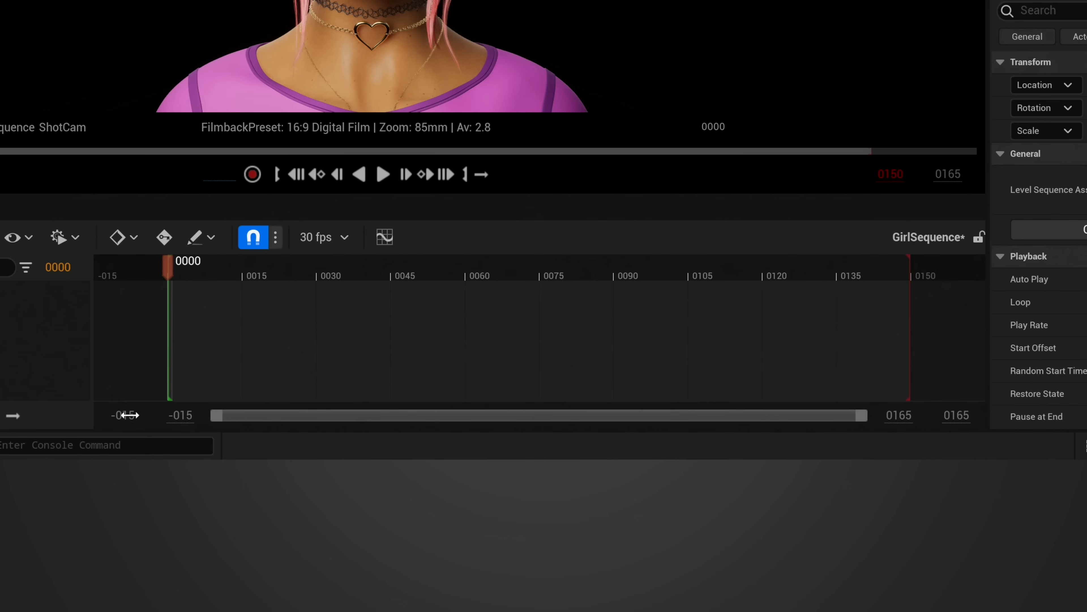
Set the sequence's timeline range to start at frame 0 and end at frame 4.
left_click(281, 582)
type("0")
key("Return")
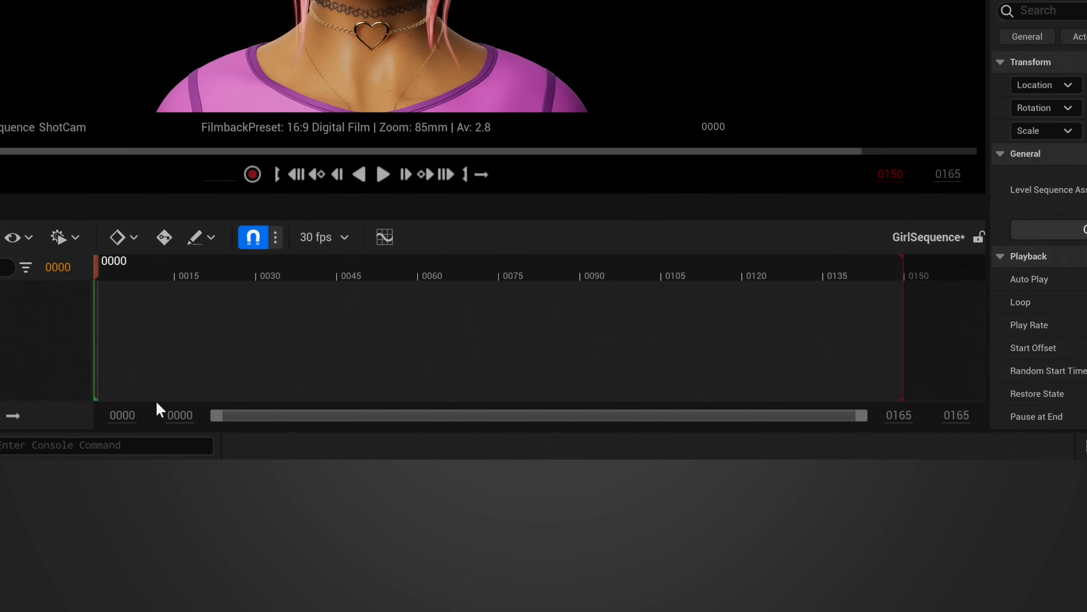
left_click_drag(895, 420, 854, 419)
left_click_drag(950, 412, 953, 413)
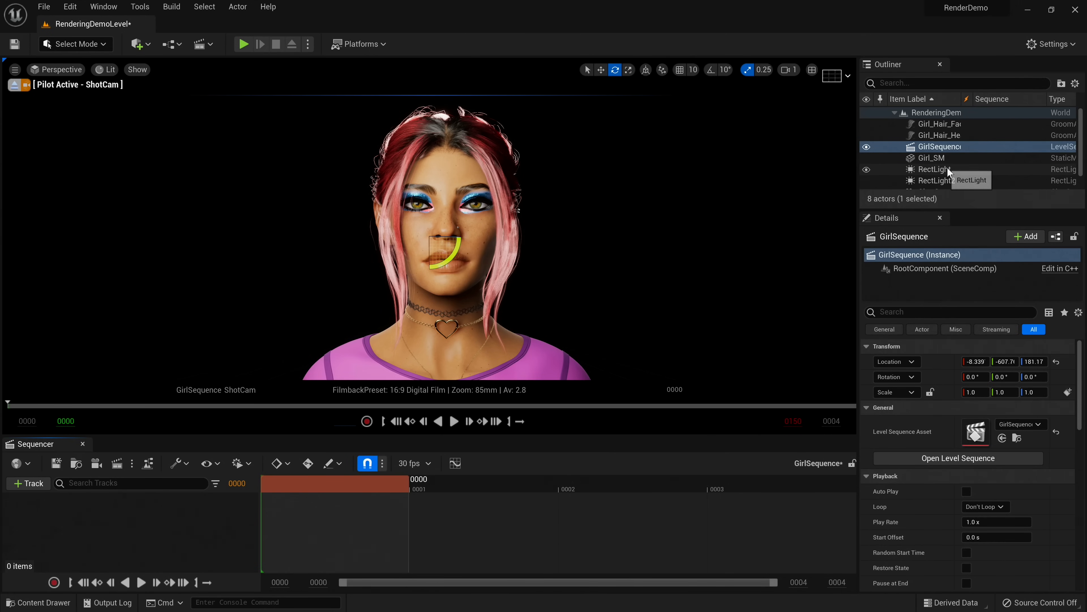
Add ShotCam to GirlSequence as its camera cut and set the timeline range to start at frame 1.
scroll(943, 171, "down", 2)
left_click(941, 172)
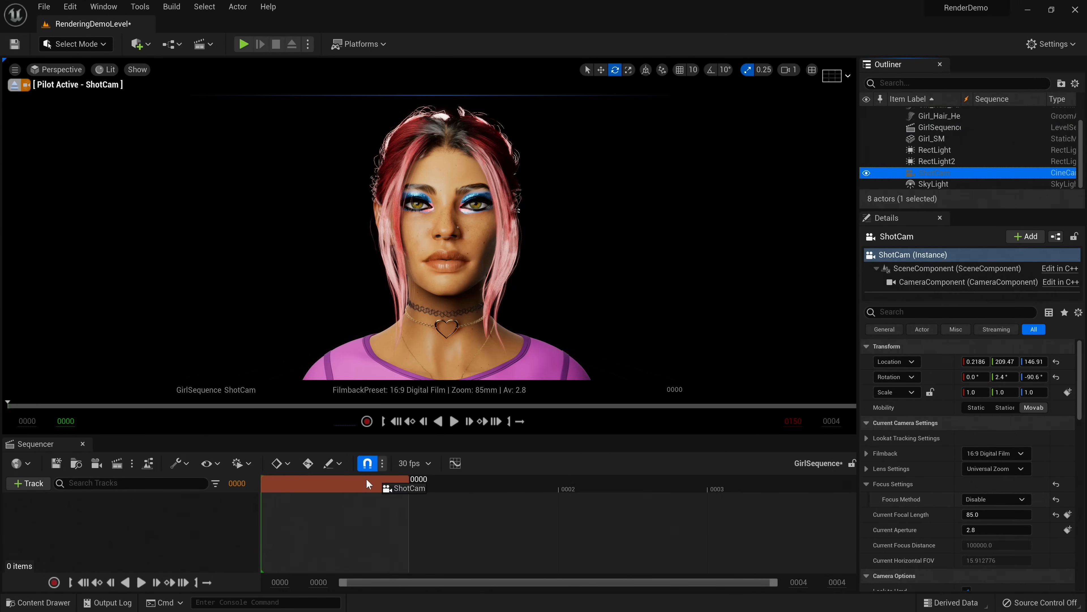
left_click_drag(318, 582, 325, 582)
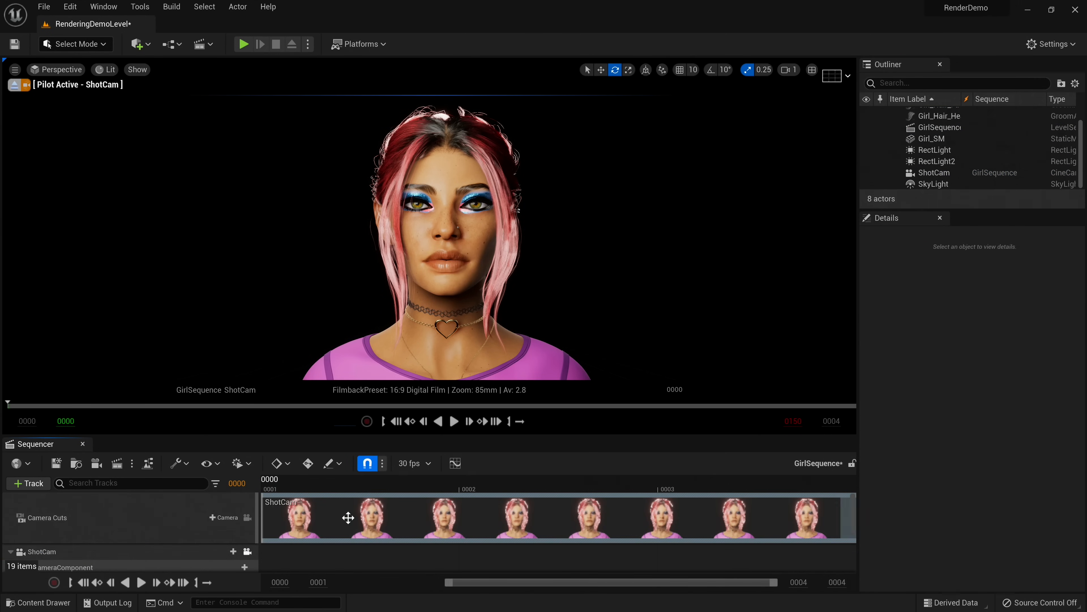
left_click(283, 583)
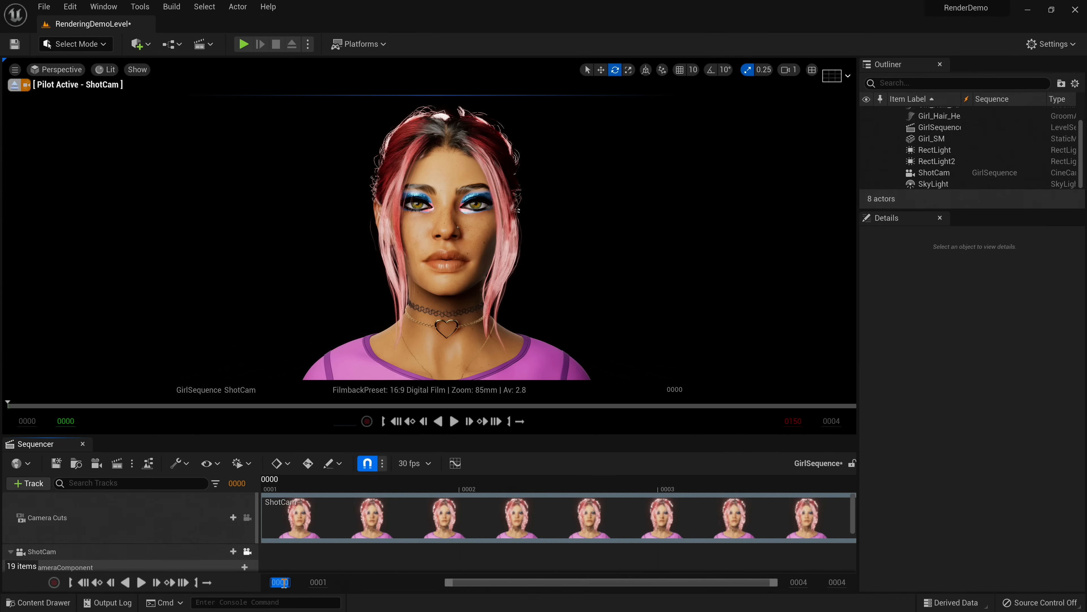
type("1")
key("Return")
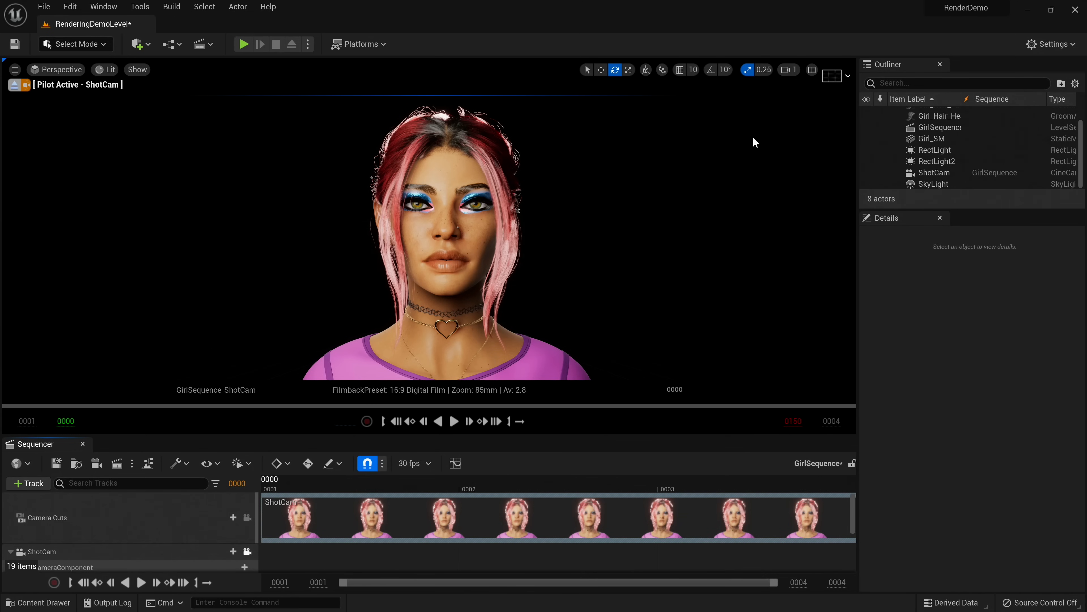
Center the bust in ShotCam's frame using the Grid (2x2) composition overlay, then disable the overlay.
left_click(60, 69)
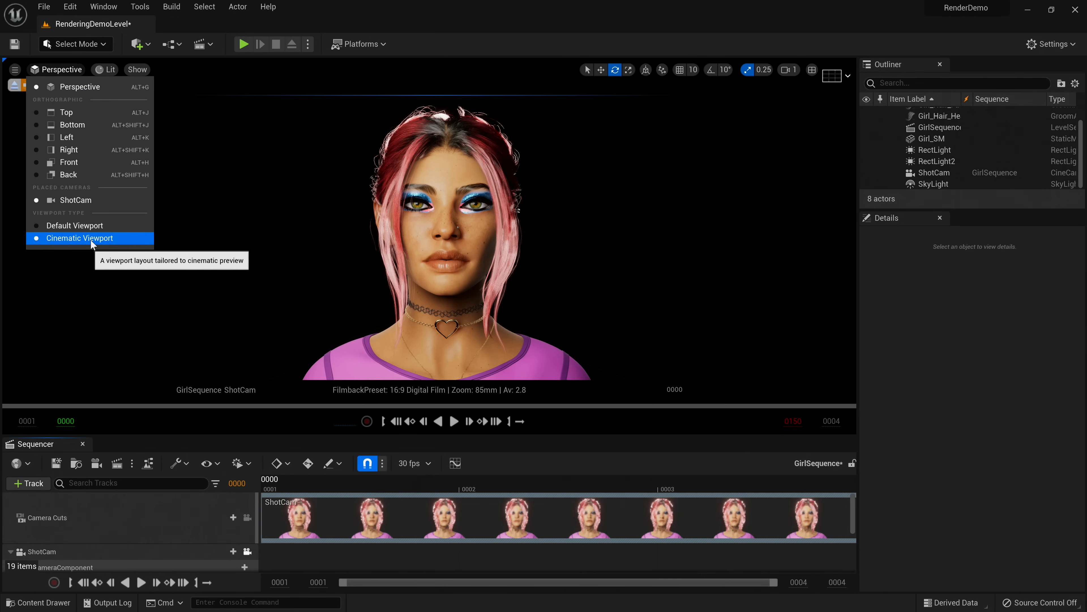
left_click(813, 81)
left_click(834, 79)
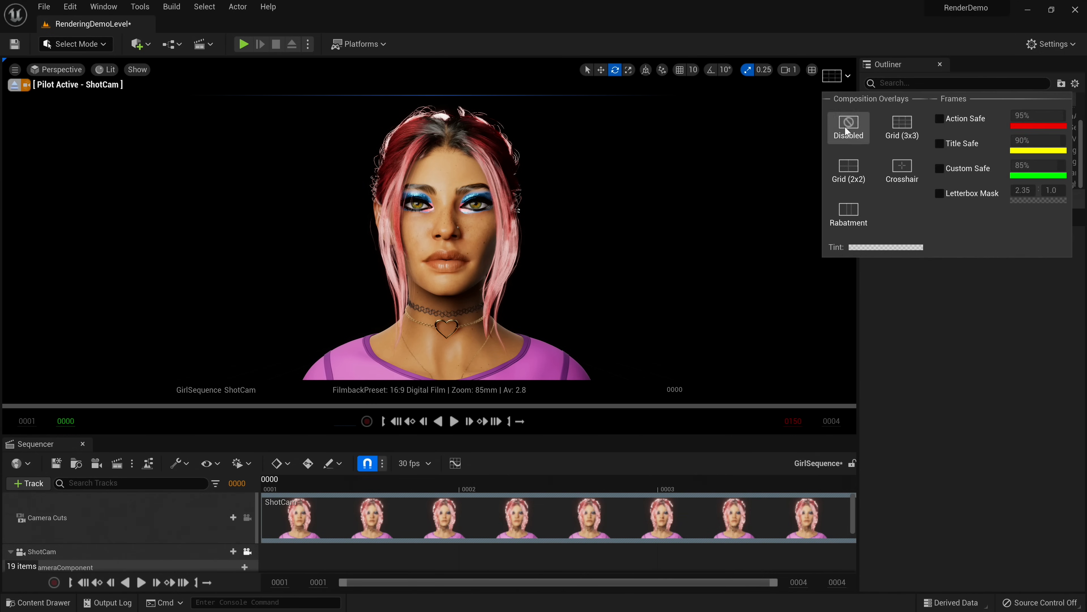
left_click(848, 168)
middle_click_drag(445, 236, 462, 235)
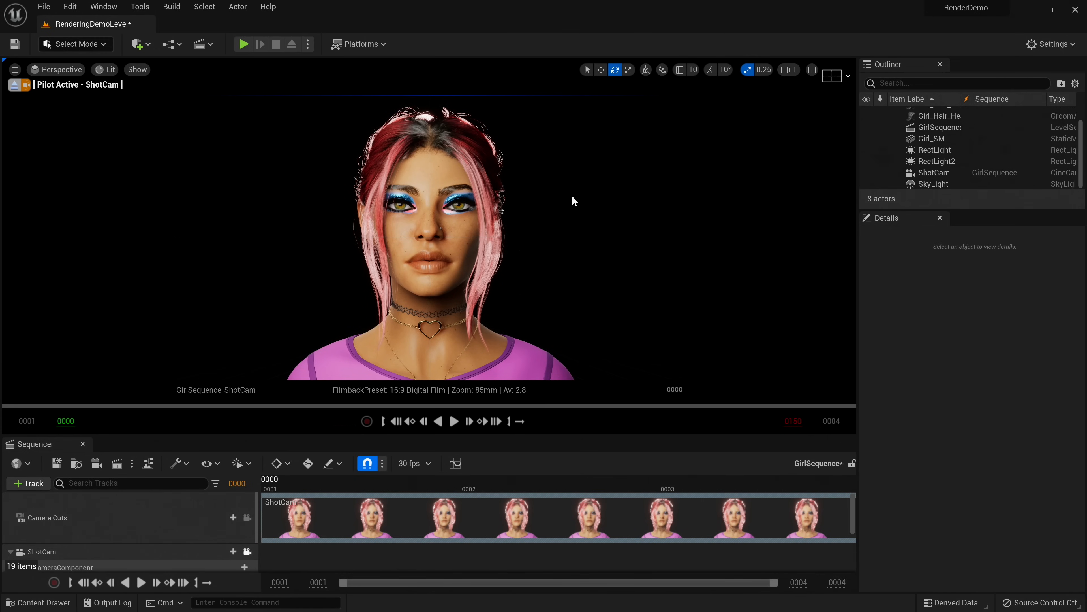
left_click(834, 79)
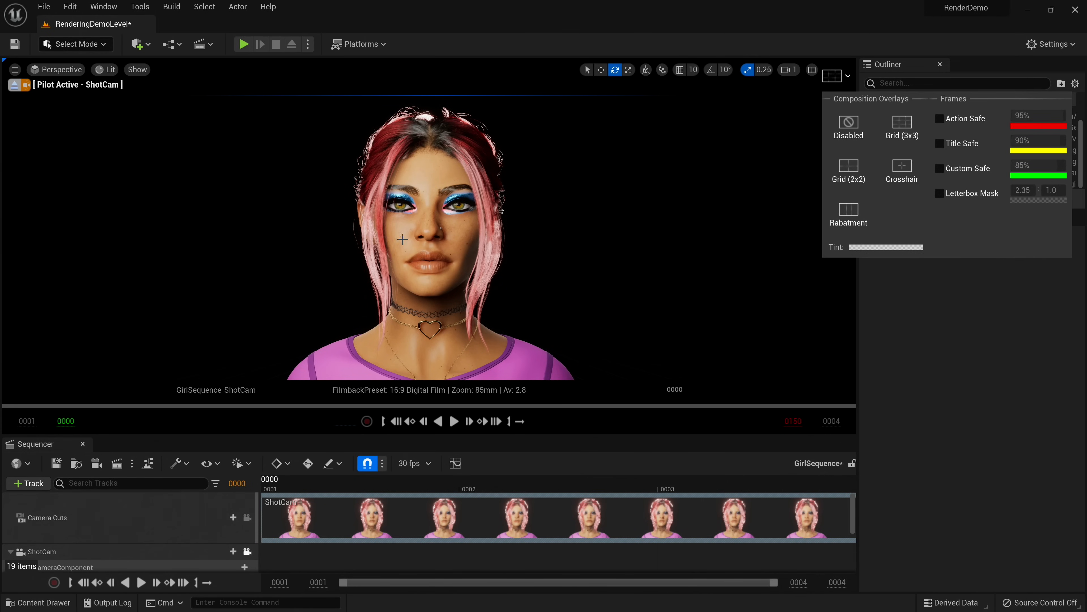
left_click(830, 76)
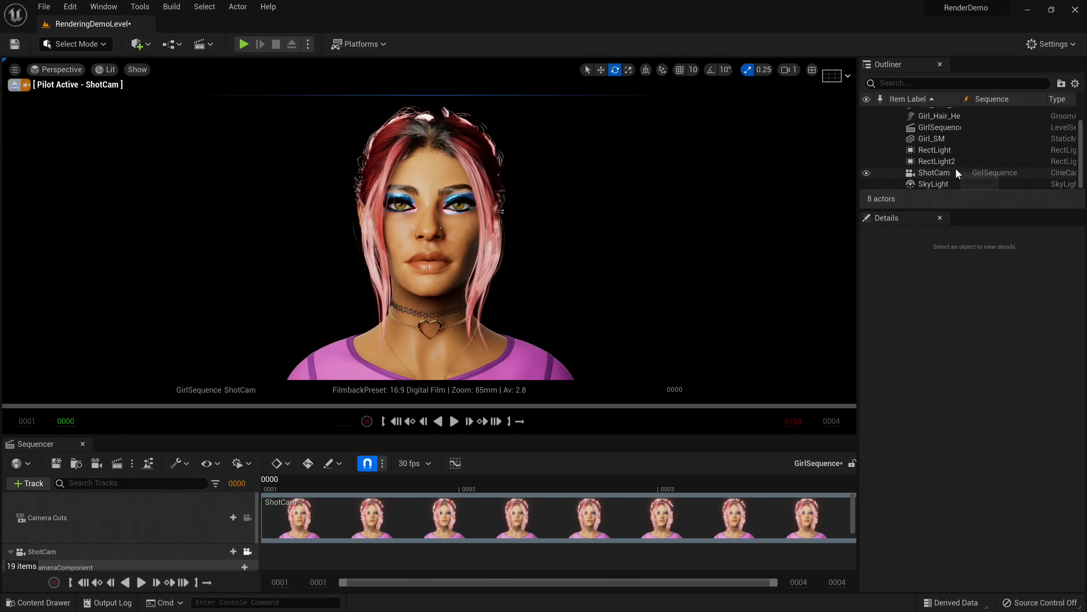
Duplicate ShotCam and pilot the copy around to a three-quarter view of the face.
left_click(957, 173)
key("ctrl+d")
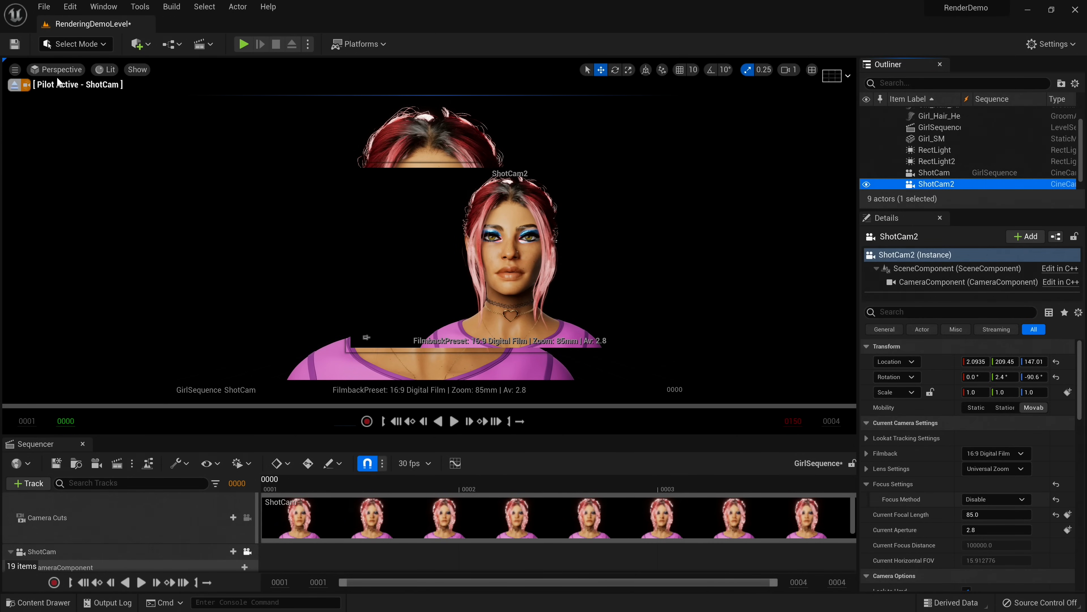
left_click(57, 70)
left_click(71, 212)
key("d")
right_click_drag(325, 239, 265, 238)
key("w")
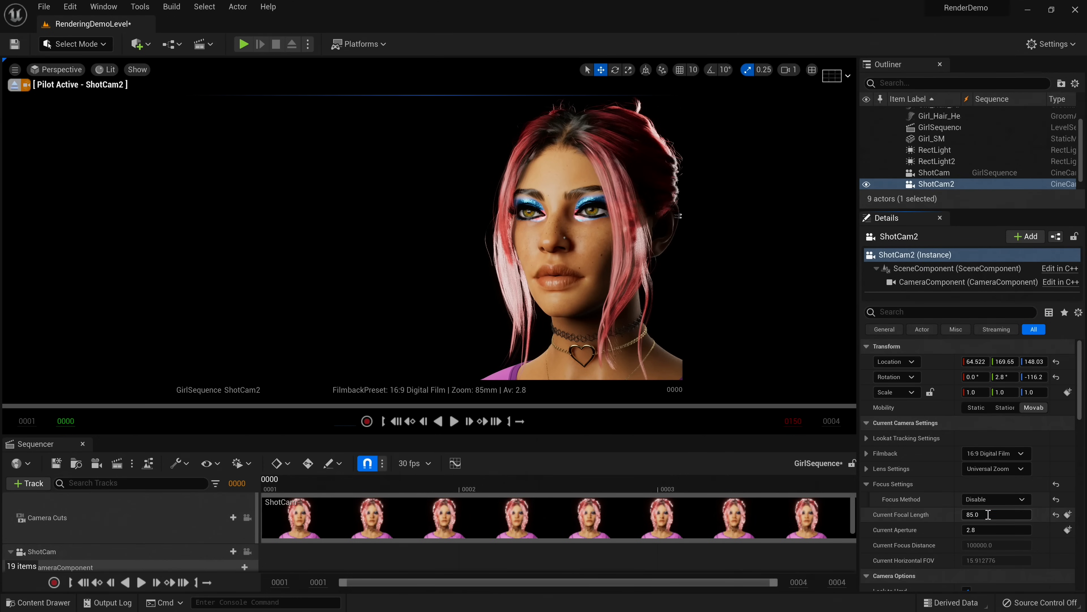
Set the second camera's focal length to 100 mm and recenter the head in its frame.
left_click(988, 515)
type("100")
key("Return")
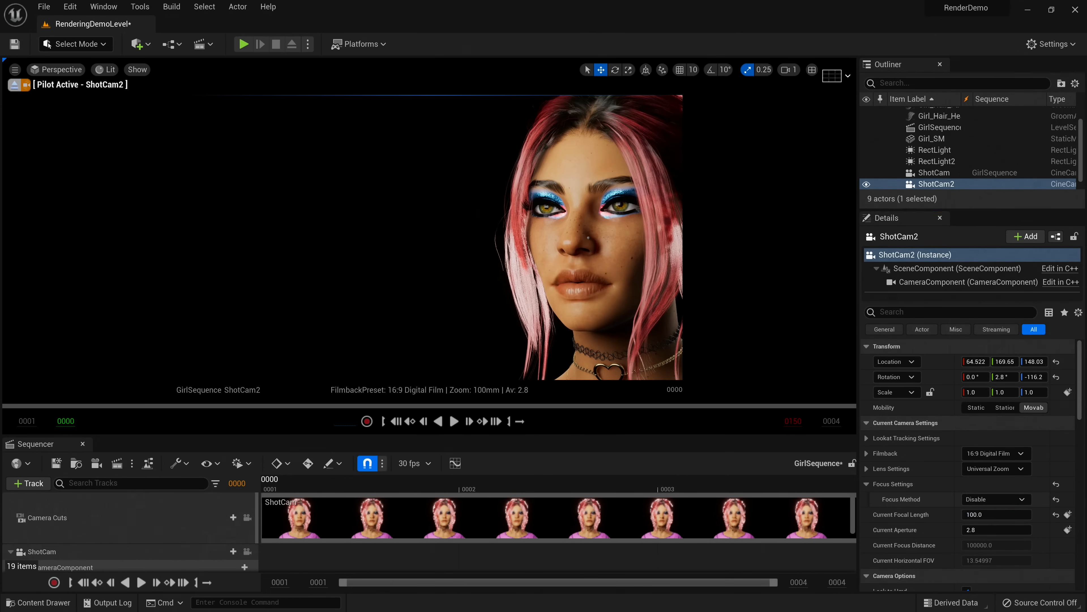
middle_click_drag(429, 240, 551, 248)
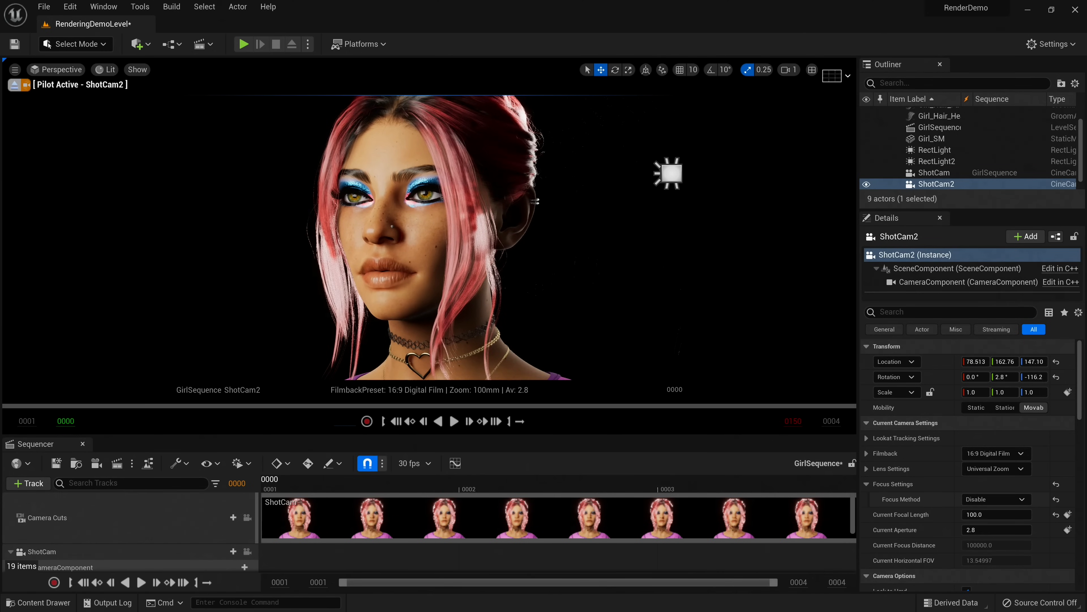
middle_click_drag(643, 244, 643, 242)
right_click_drag(643, 242, 637, 237)
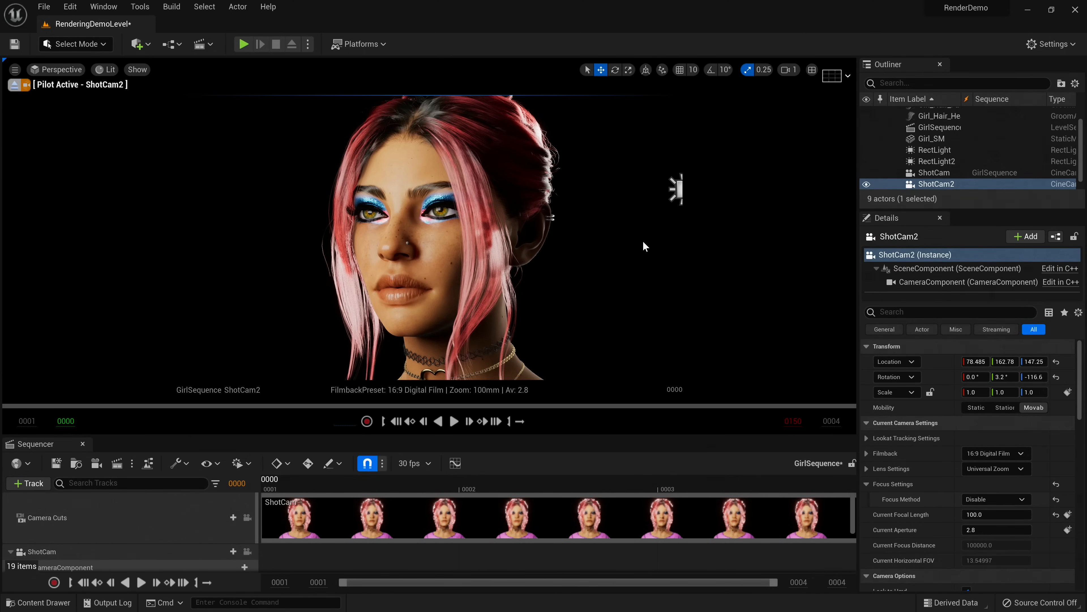
Duplicate the second camera and reframe the copy as a tight close-up of the face at a 200 mm focal length.
scroll(940, 167, "down", 1)
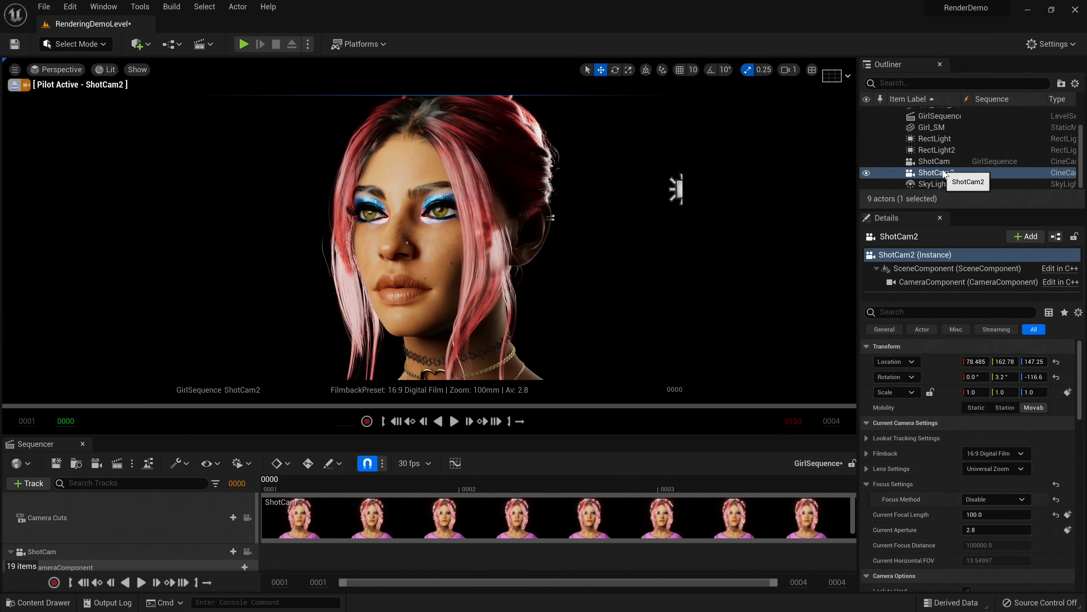
key("ctrl+d")
left_click(60, 71)
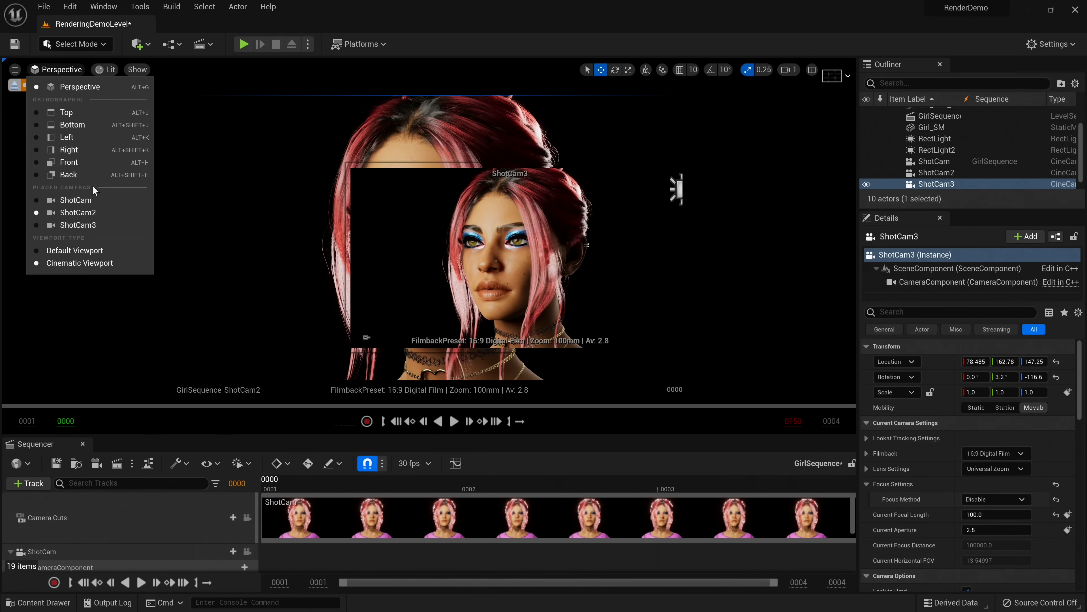
left_click(64, 223)
right_click_drag(428, 240, 385, 259)
key("Return")
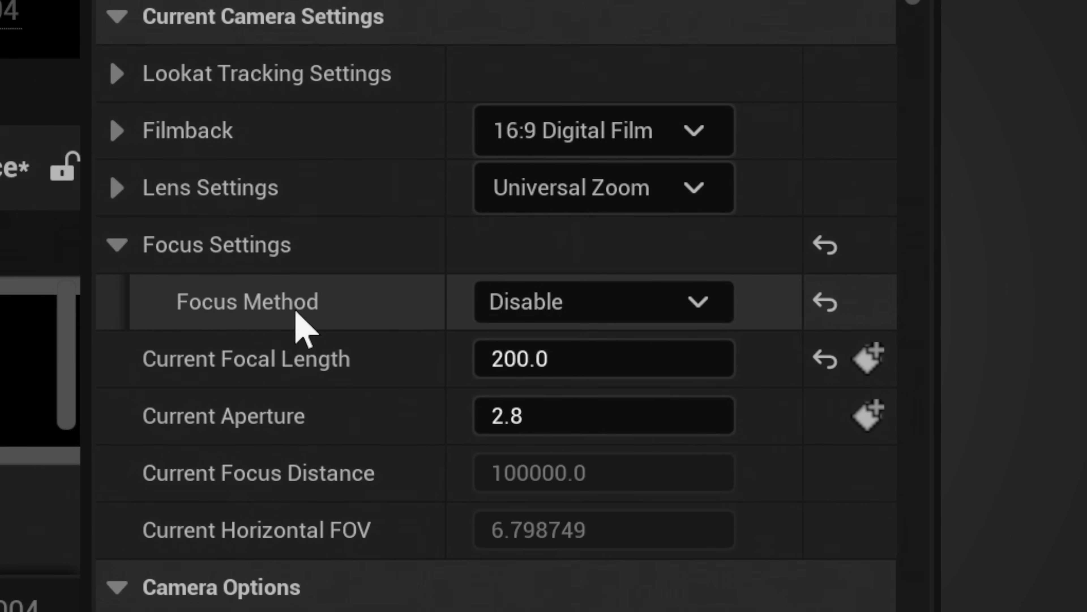
Switch the third camera to Manual focus, set the focus distance to about 190.8 cm with the debug focus plane, and hide the plane.
left_click(587, 309)
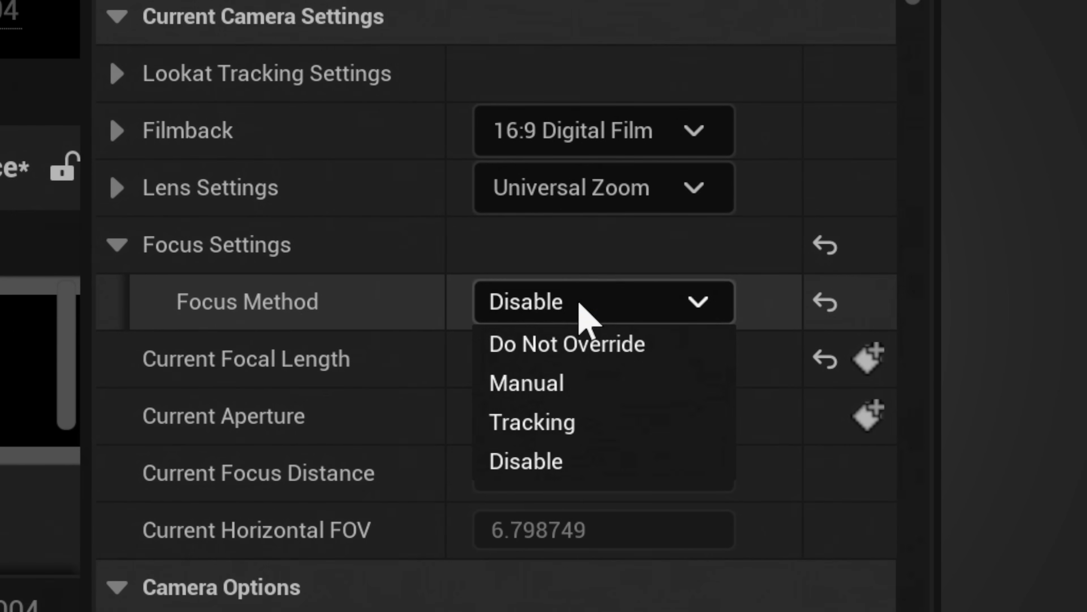
left_click(604, 382)
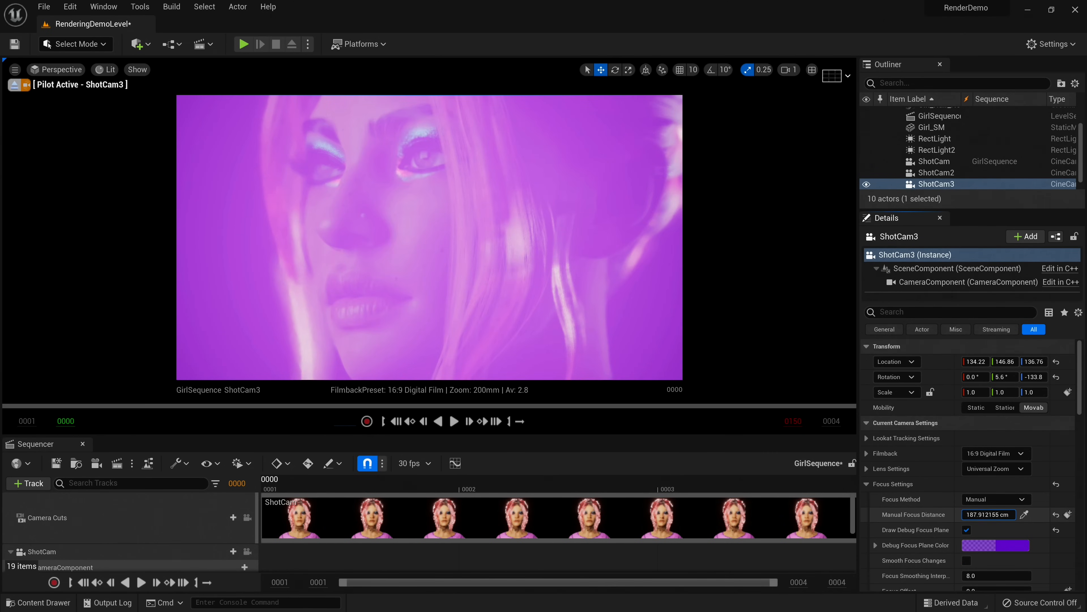
left_click_drag(988, 515, 999, 514)
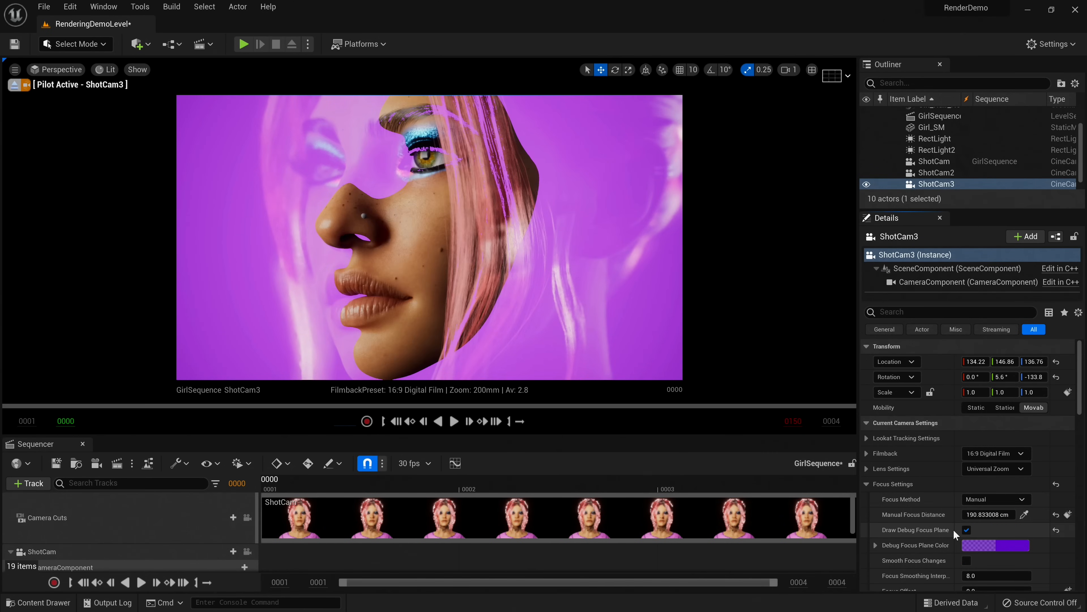
left_click(966, 530)
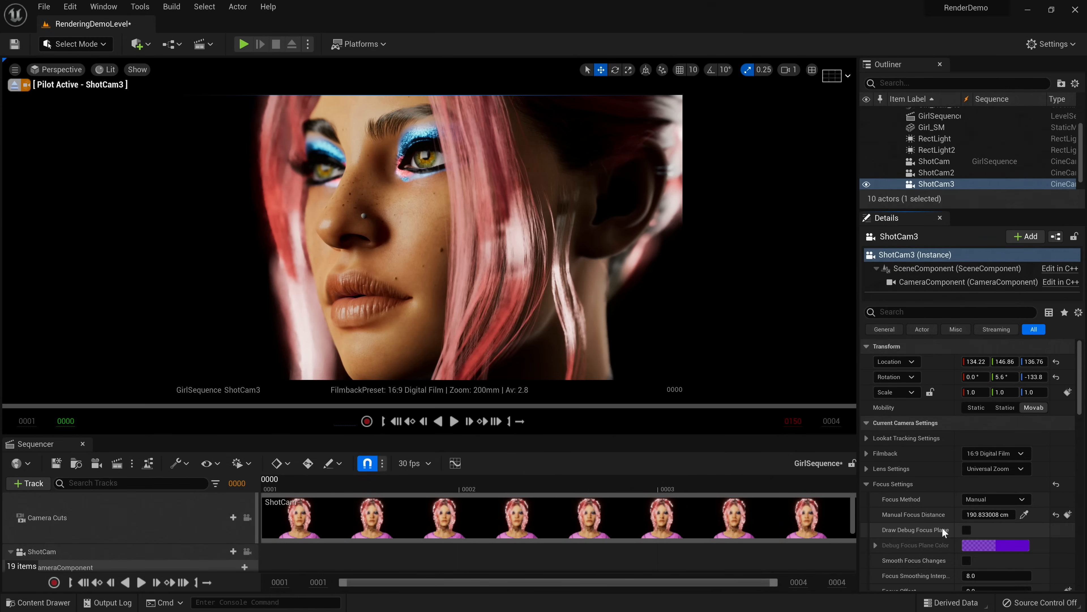
scroll(941, 498, "down", 5)
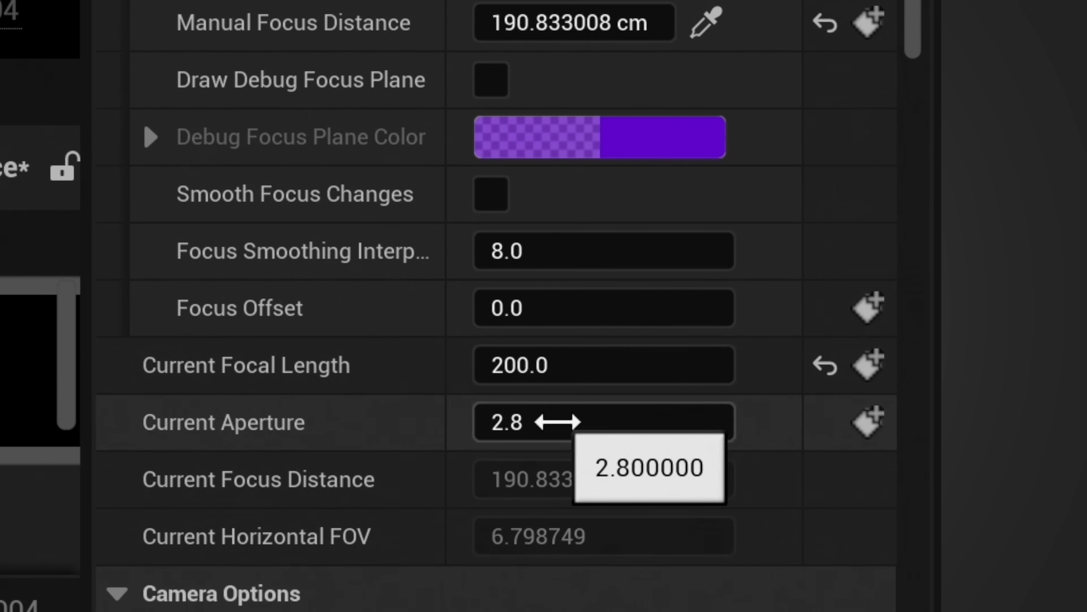
Try apertures of 6 and 20 on the third camera, then settle on an aperture of 10.
left_click(976, 527)
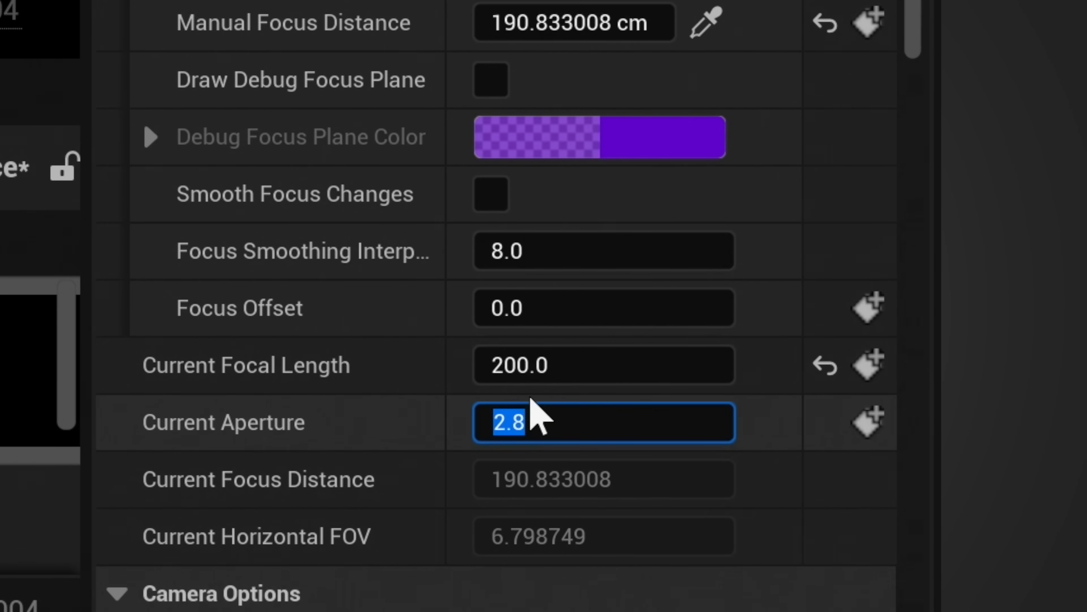
type("6")
key("Return")
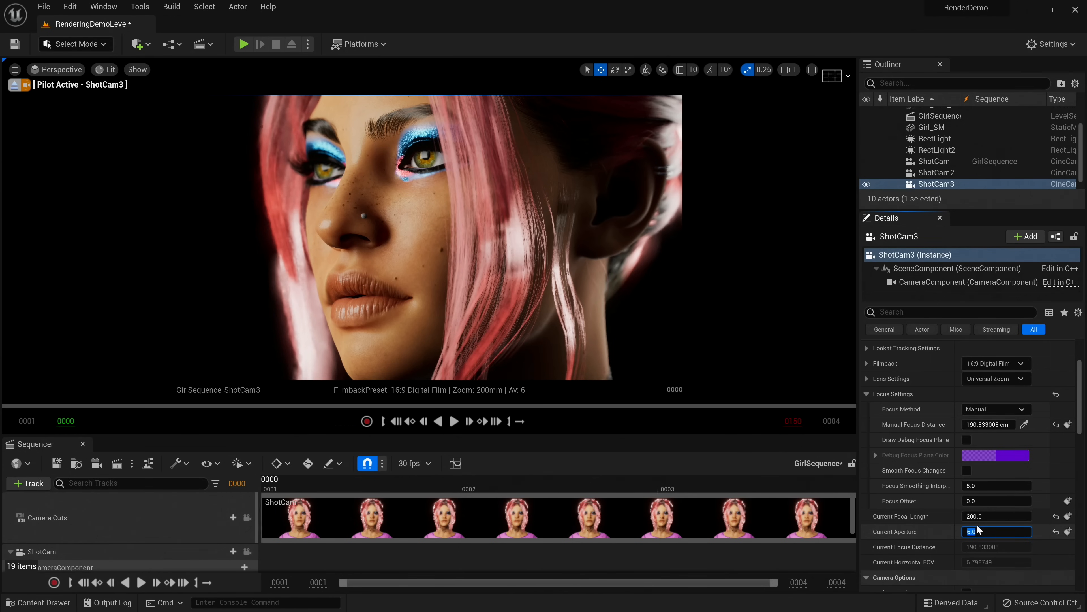
type("20")
key("Return")
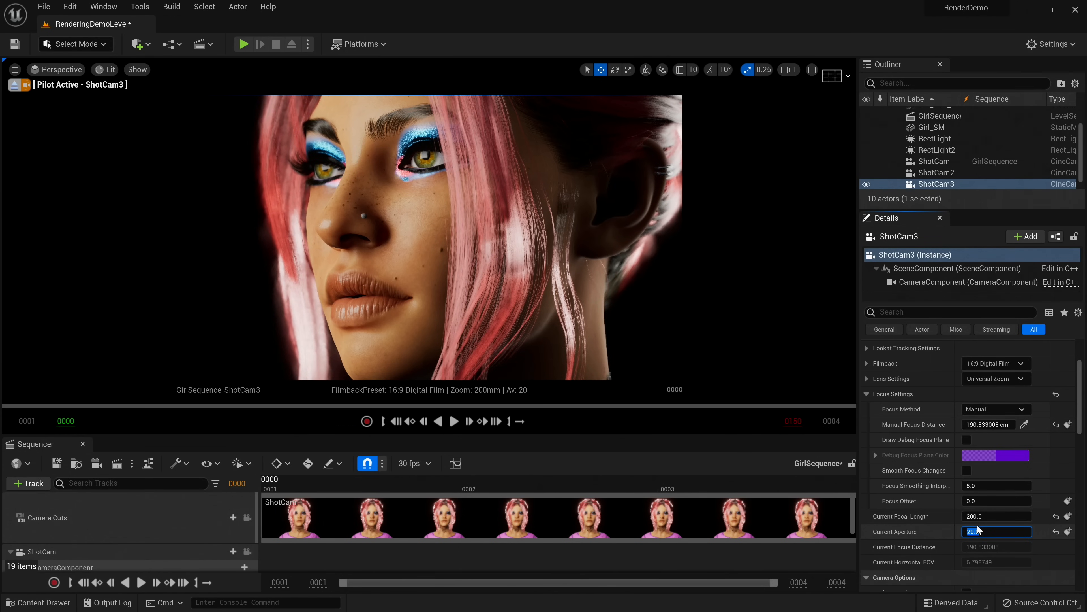
type("10")
key("Return")
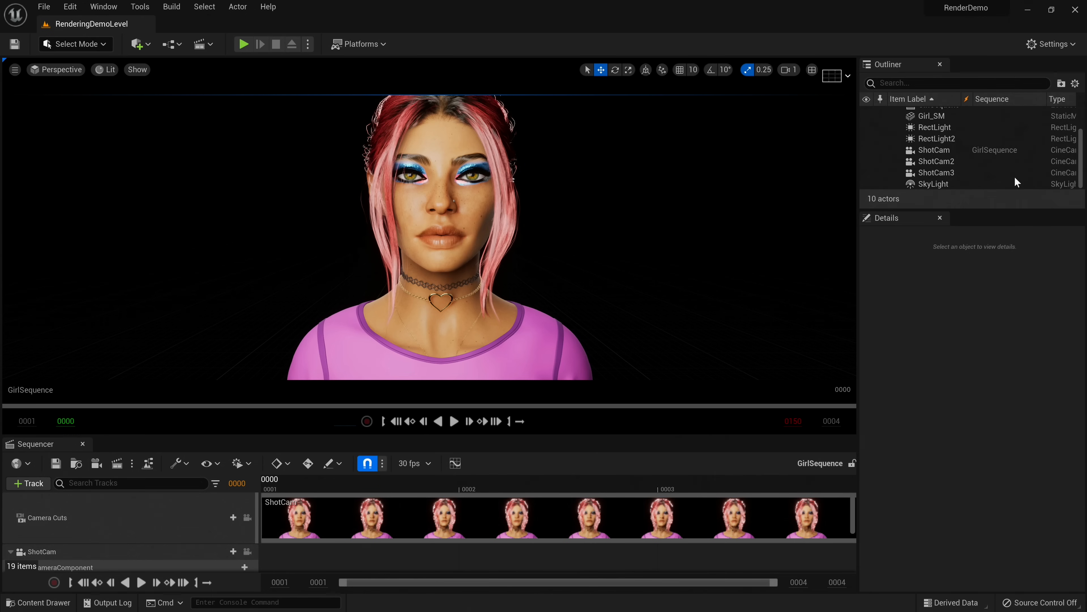
Pilot ShotCam2 and switch it to Manual focus at about 170.5 cm using the debug focus plane, then hide the plane.
left_click(60, 69)
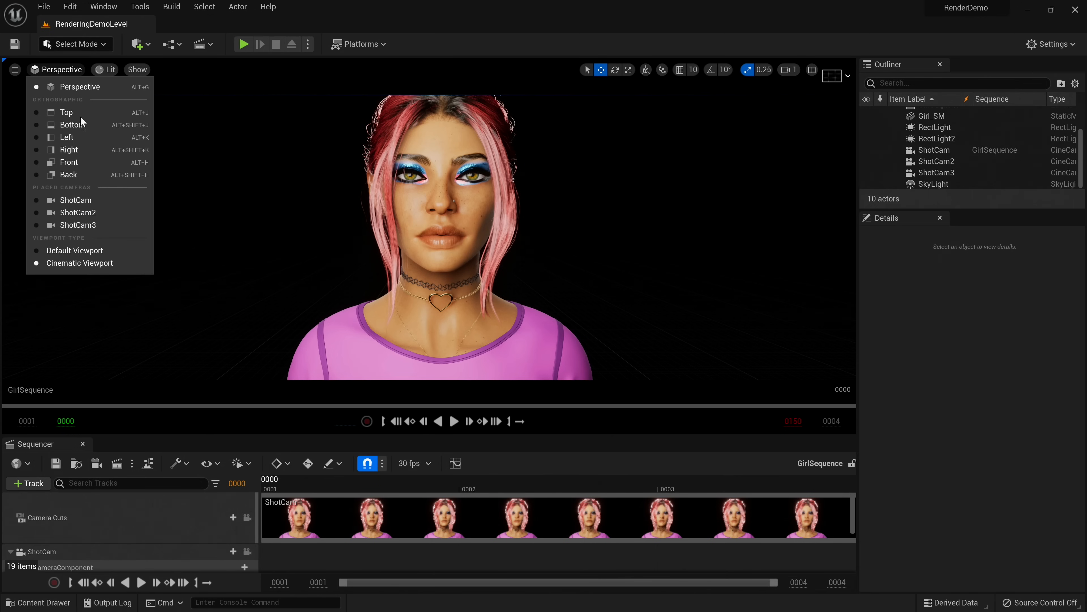
left_click(101, 206)
left_click(929, 161)
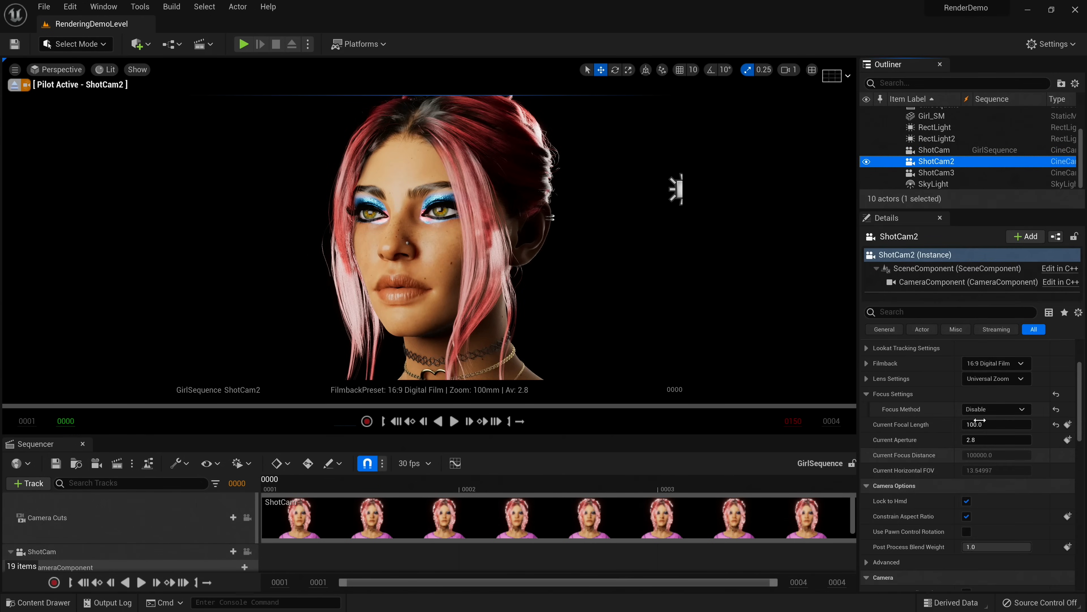
left_click(995, 410)
left_click(991, 432)
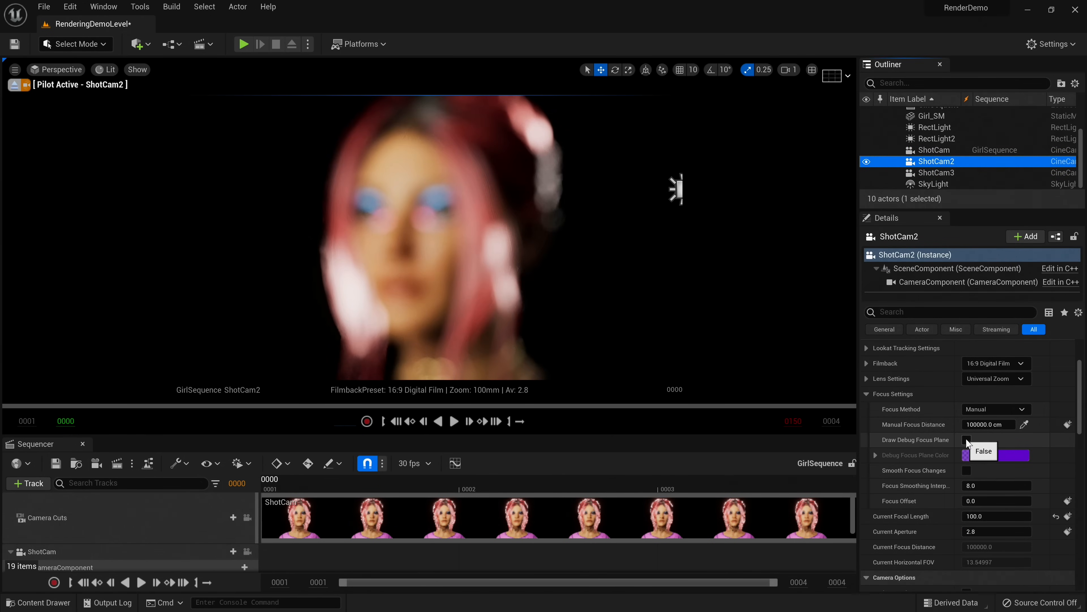
left_click(966, 439)
left_click(993, 424)
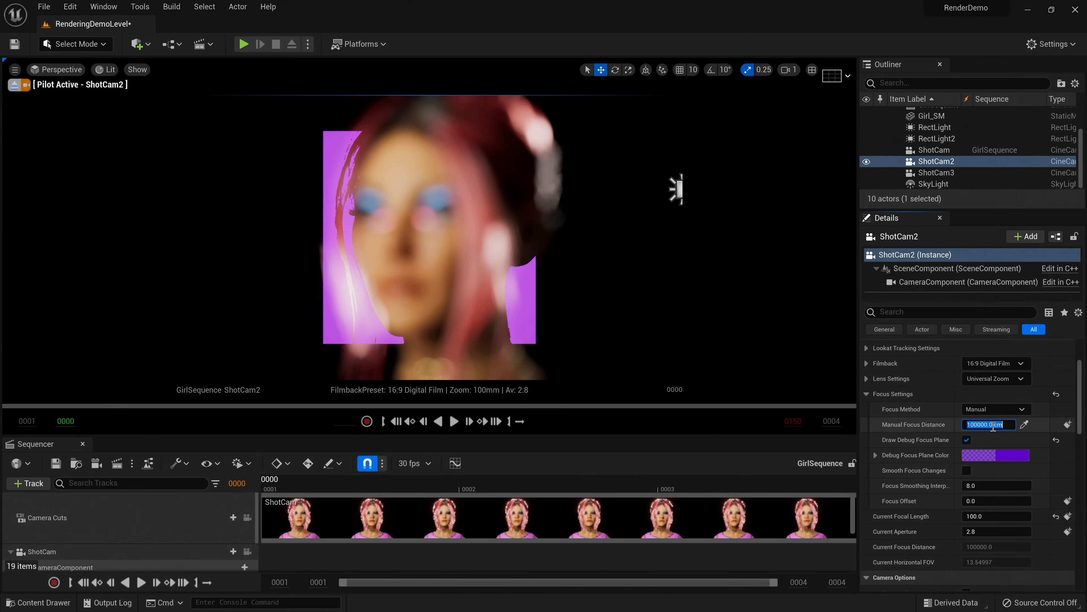
key("Return")
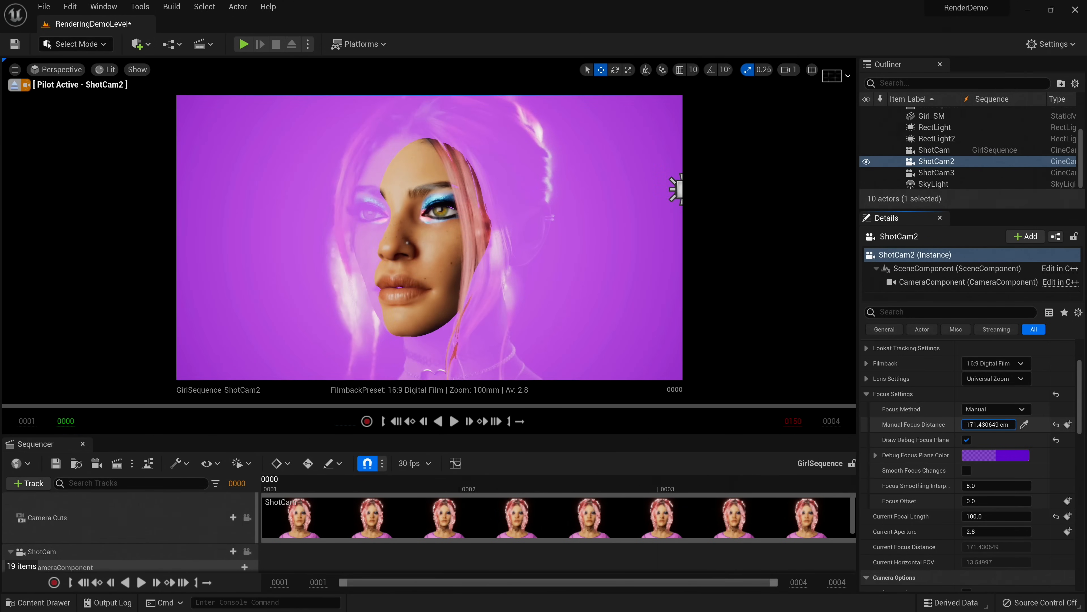
left_click(998, 532)
left_click(967, 440)
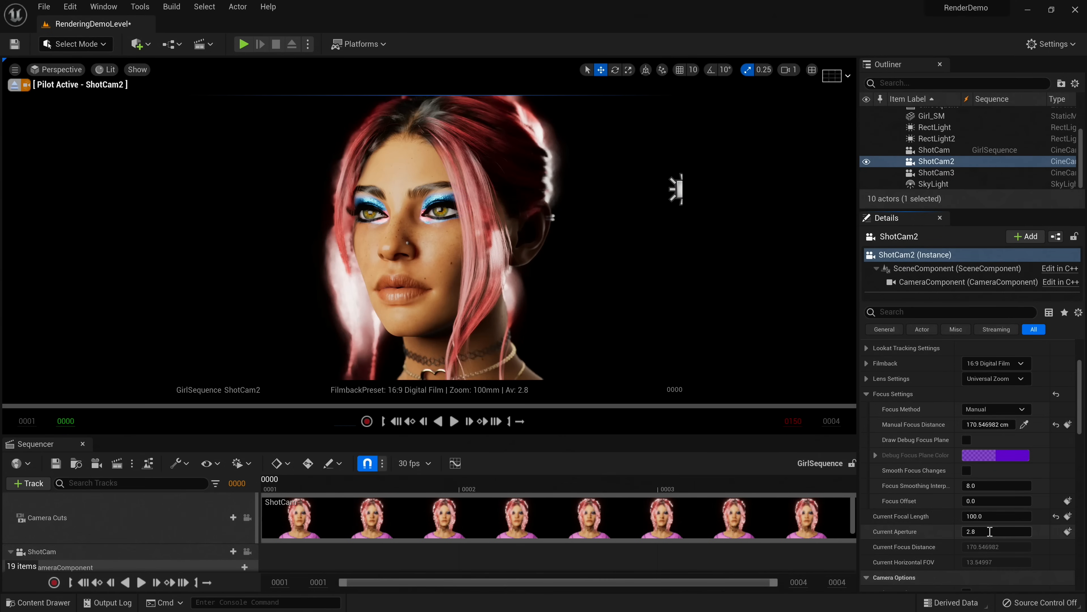
Set ShotCam2's current aperture to 8.
left_click(991, 531)
type("6")
key("BackSpace")
type("10")
key("Return")
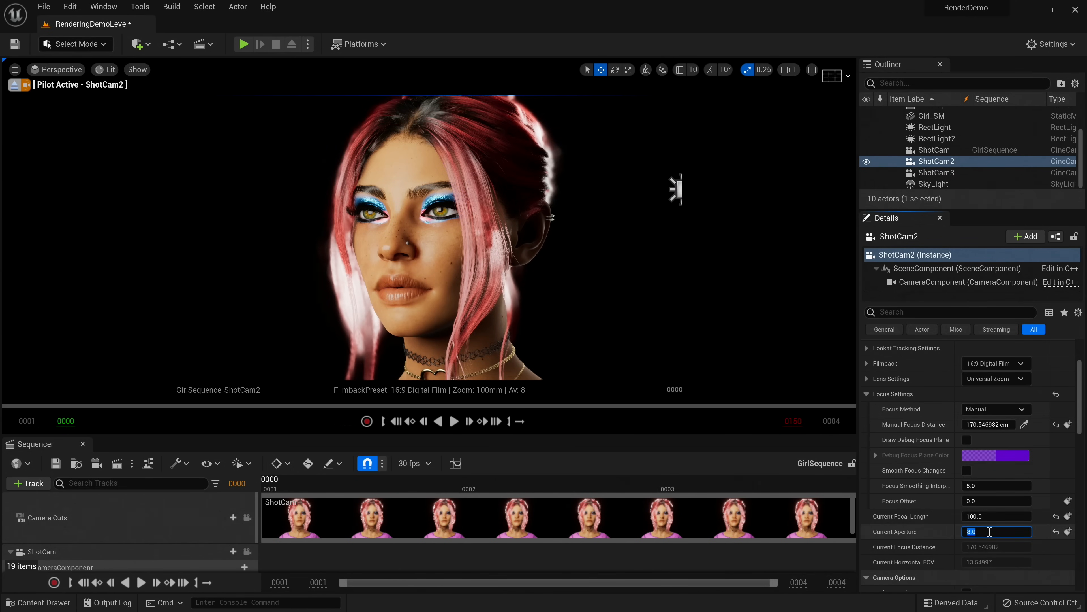
type("10")
key("Return")
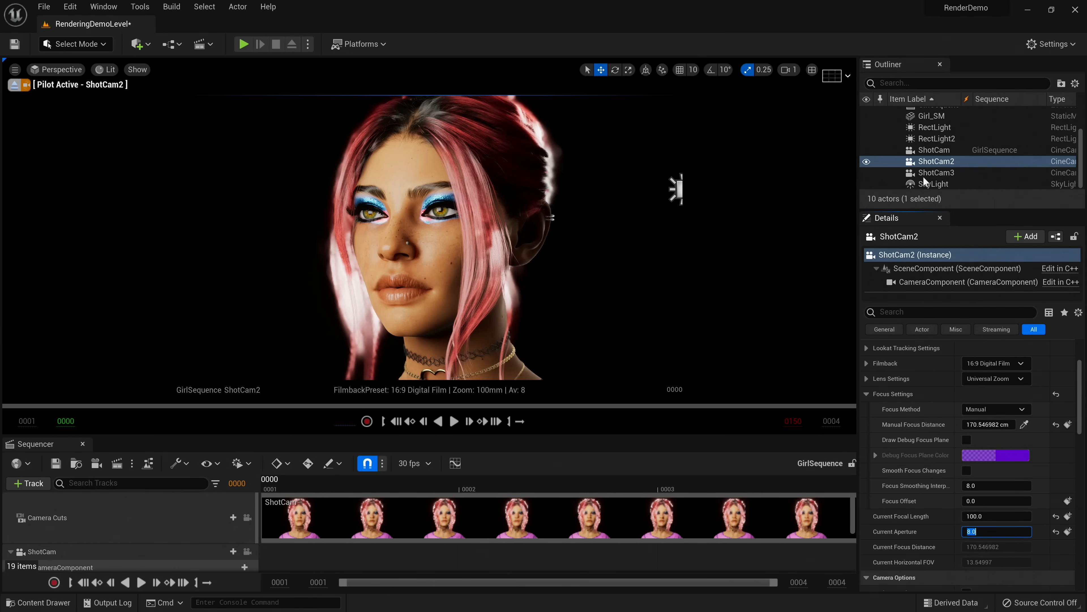
Pilot ShotCam and switch it to Manual focus at 200 cm using the debug focus plane, then hide the plane.
left_click(931, 152)
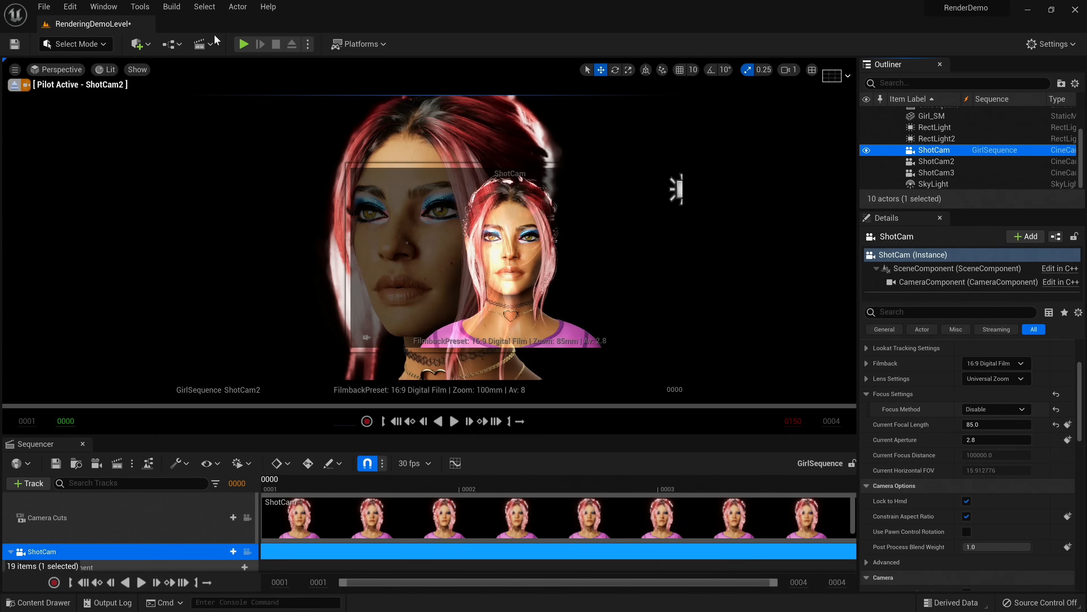
left_click(83, 70)
left_click(92, 200)
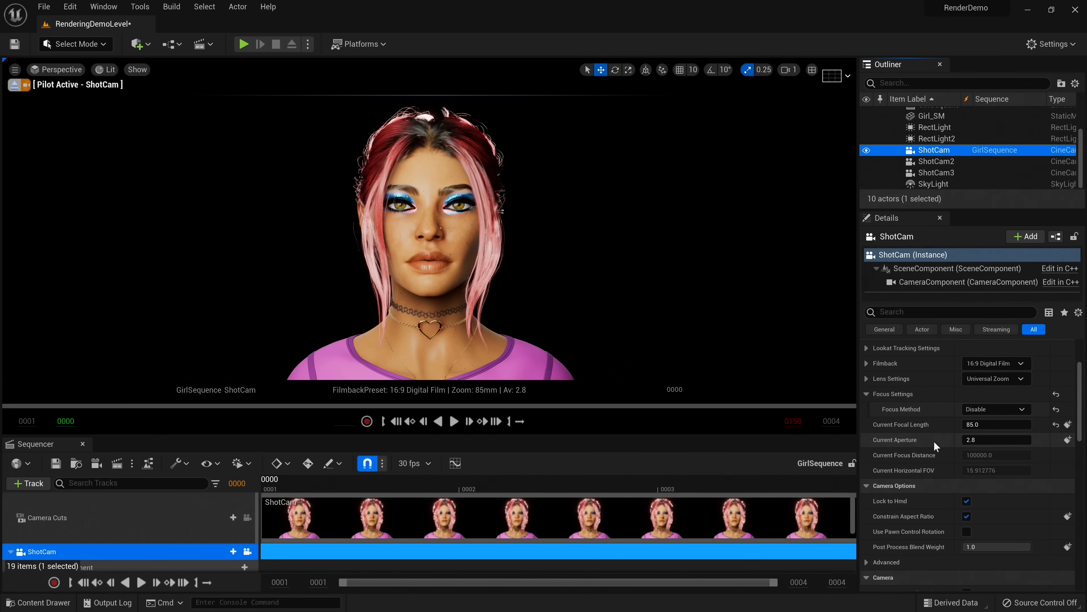
left_click(993, 409)
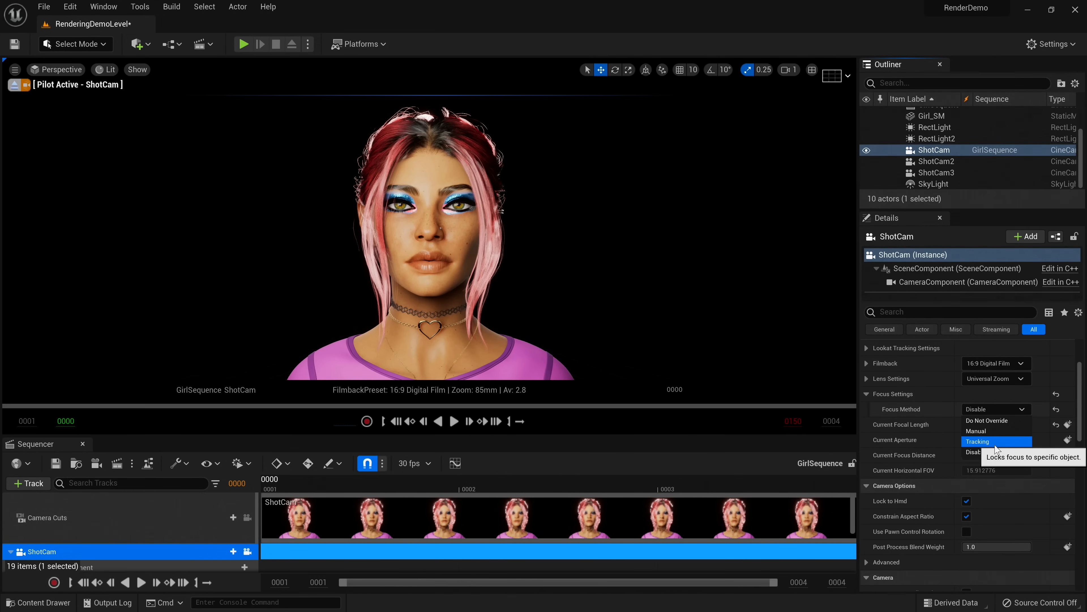
left_click(995, 432)
left_click(976, 425)
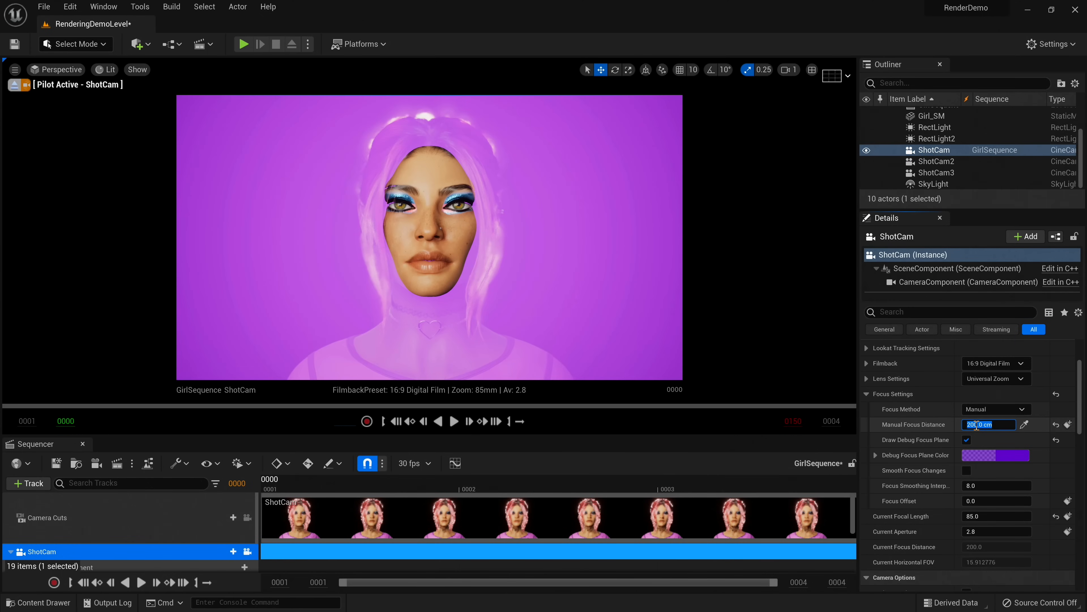
scroll(976, 424, "down", 1)
type("200")
key("Return")
left_click(967, 439)
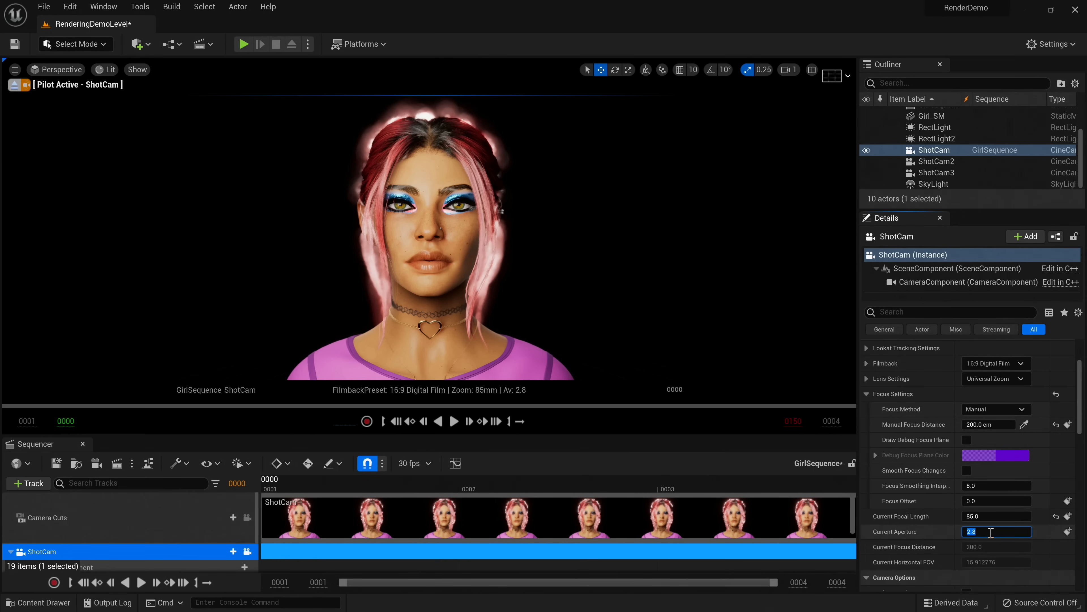
Set ShotCam's current aperture to 20 and save the level.
left_click(991, 532)
type("20")
key("Return")
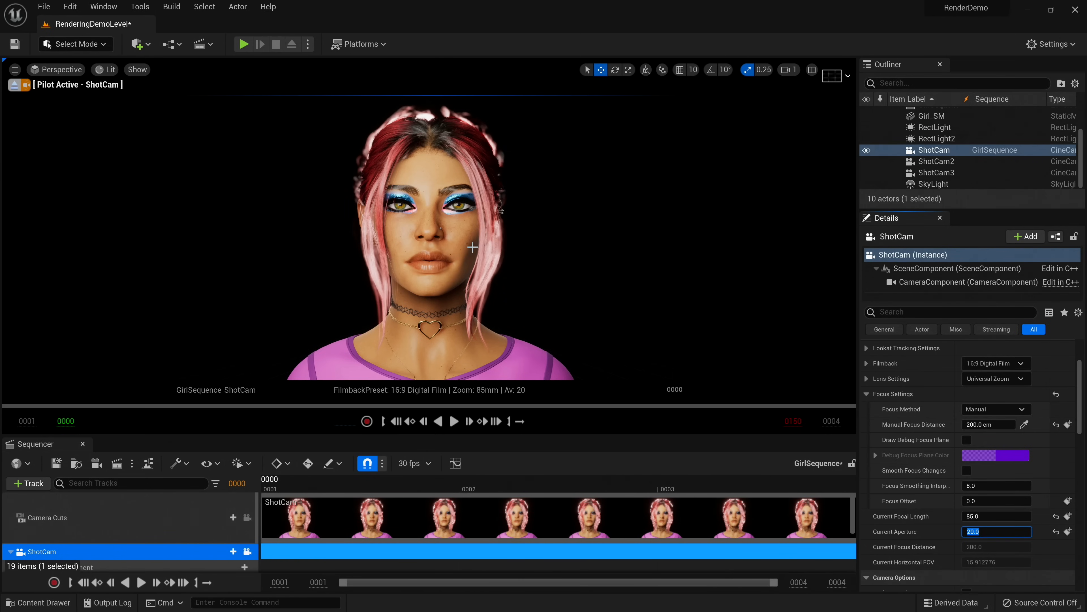
key("ctrl+s")
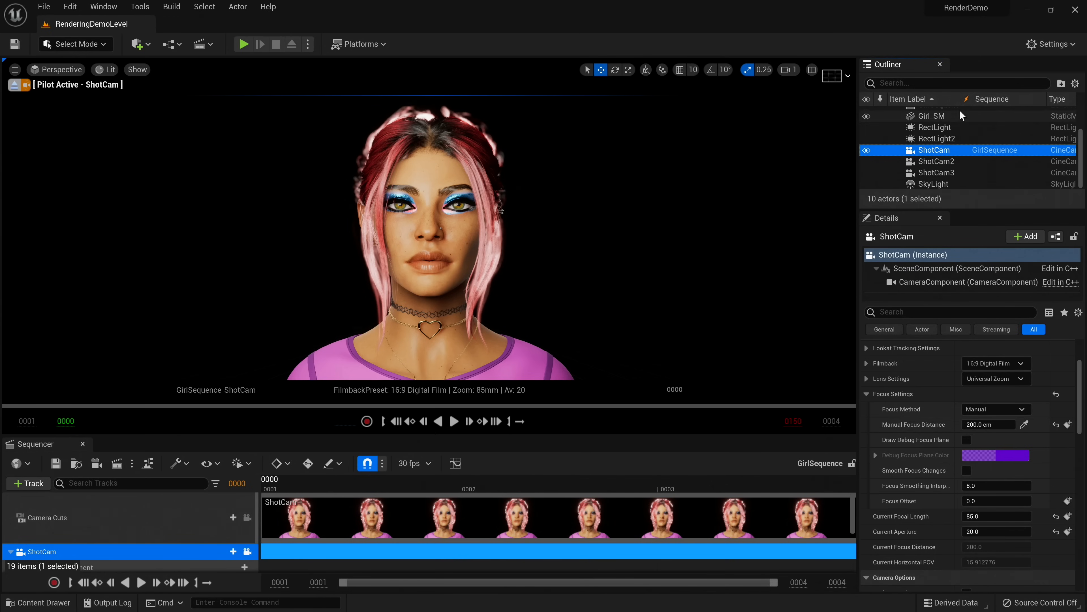
Add ShotCam2 and ShotCam3 to the Camera Cuts track as the second and third shots and save the sequence.
scroll(218, 526, "down", 1)
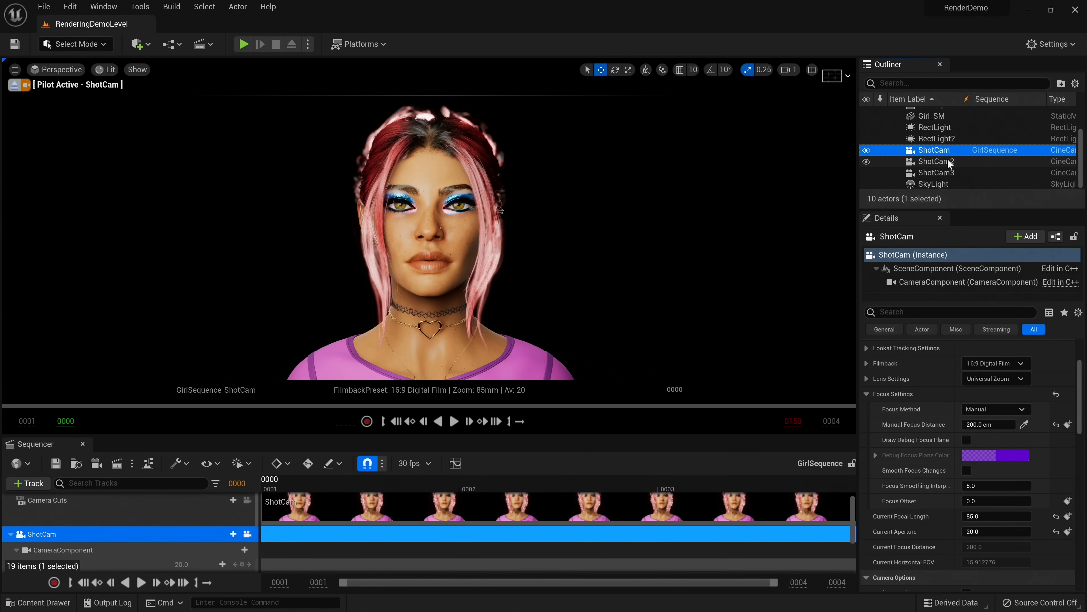
left_click(937, 162)
left_click_drag(492, 504, 493, 506)
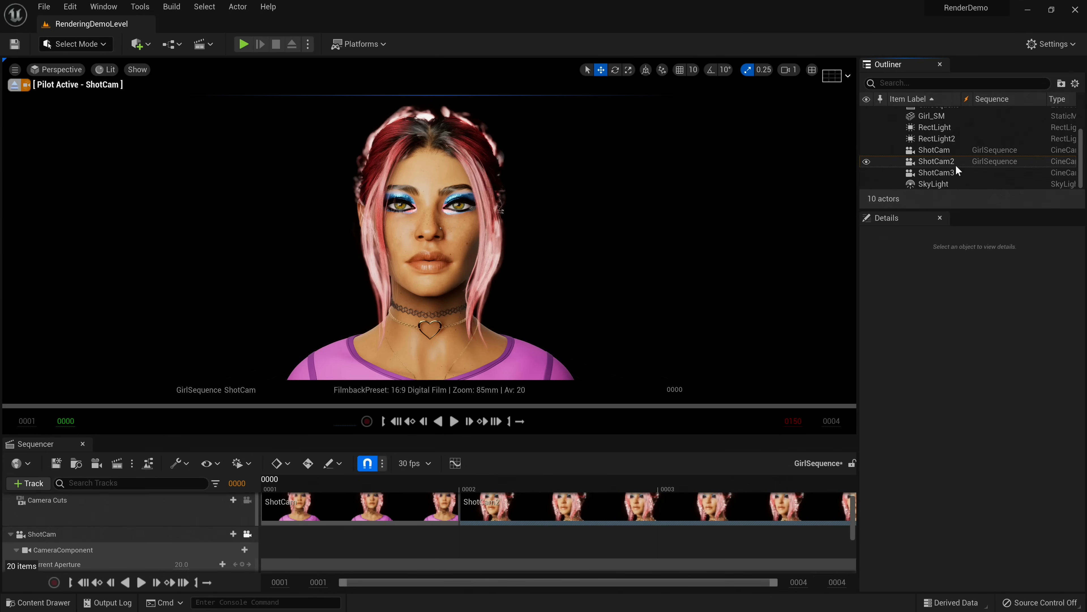
left_click(937, 172)
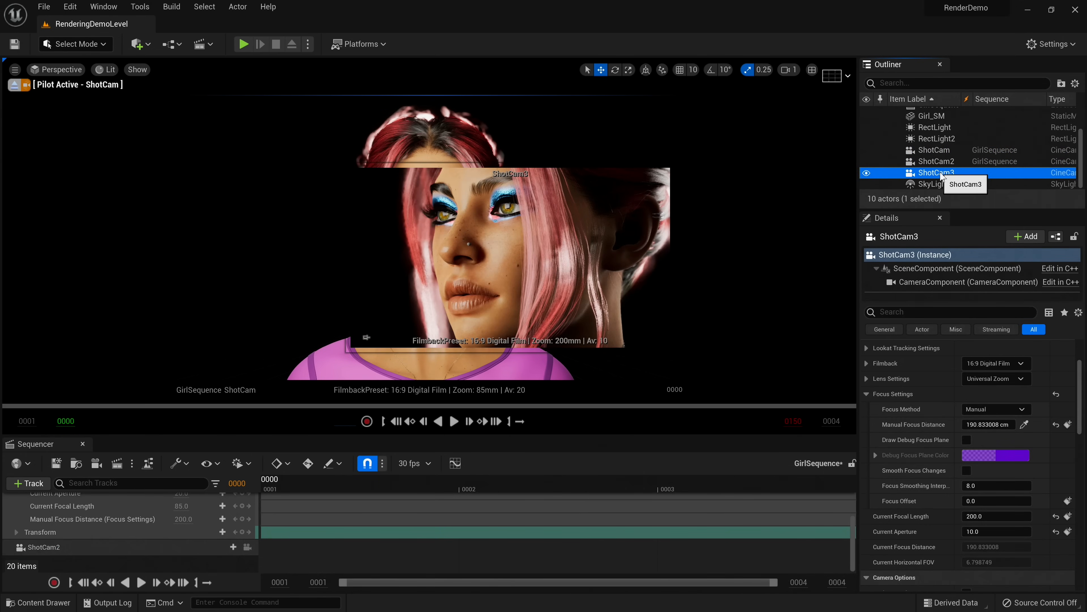
scroll(627, 511, "up", 5)
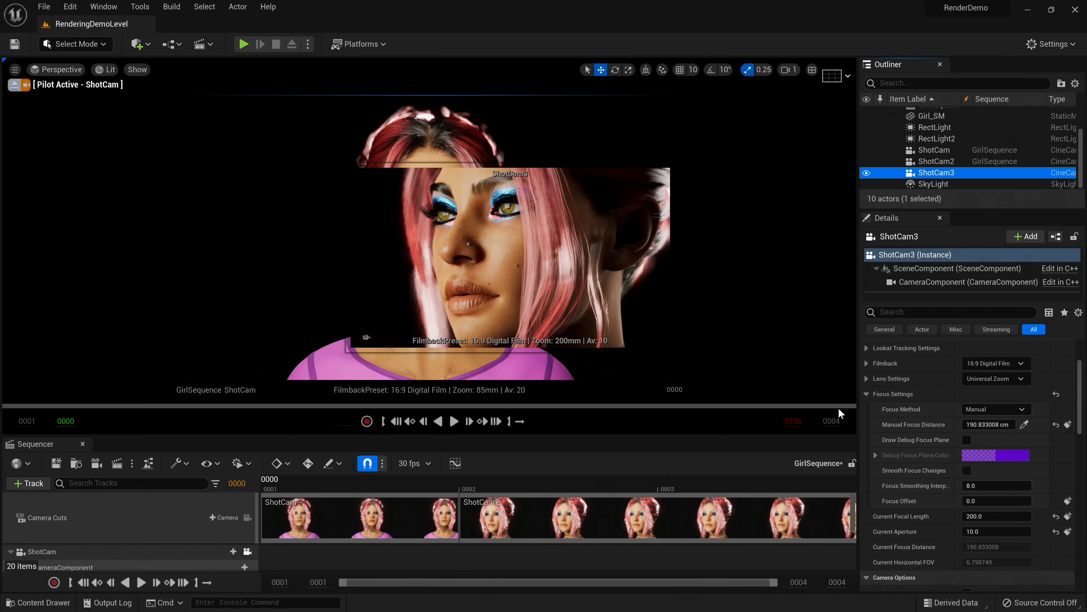
left_click_drag(743, 520, 745, 520)
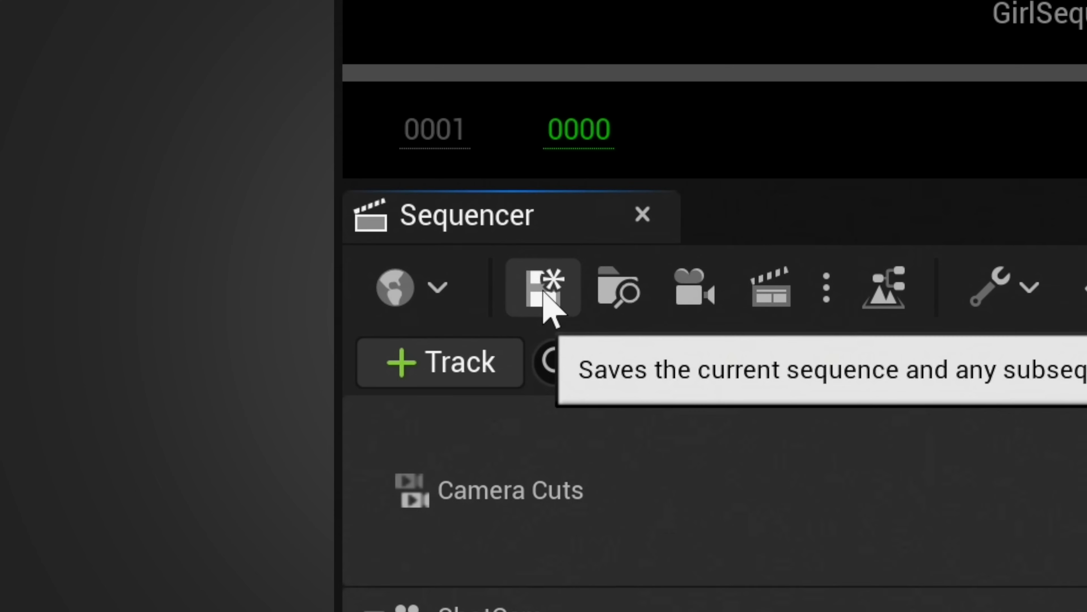
left_click(545, 295)
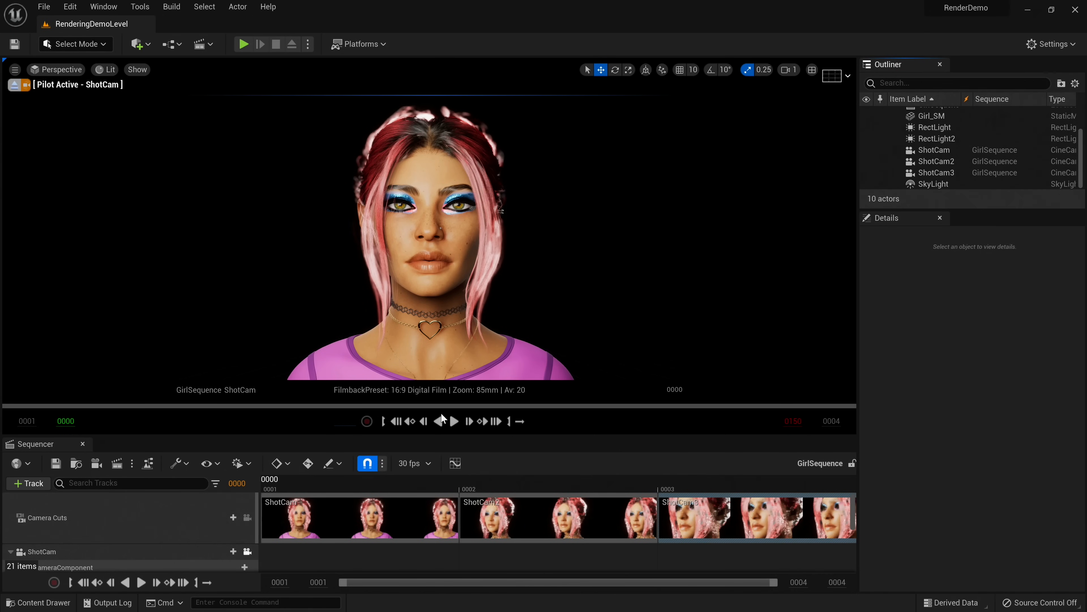
Lock the viewport to the Camera Cuts track and scrub the sequence to frame 1.
left_click(247, 517)
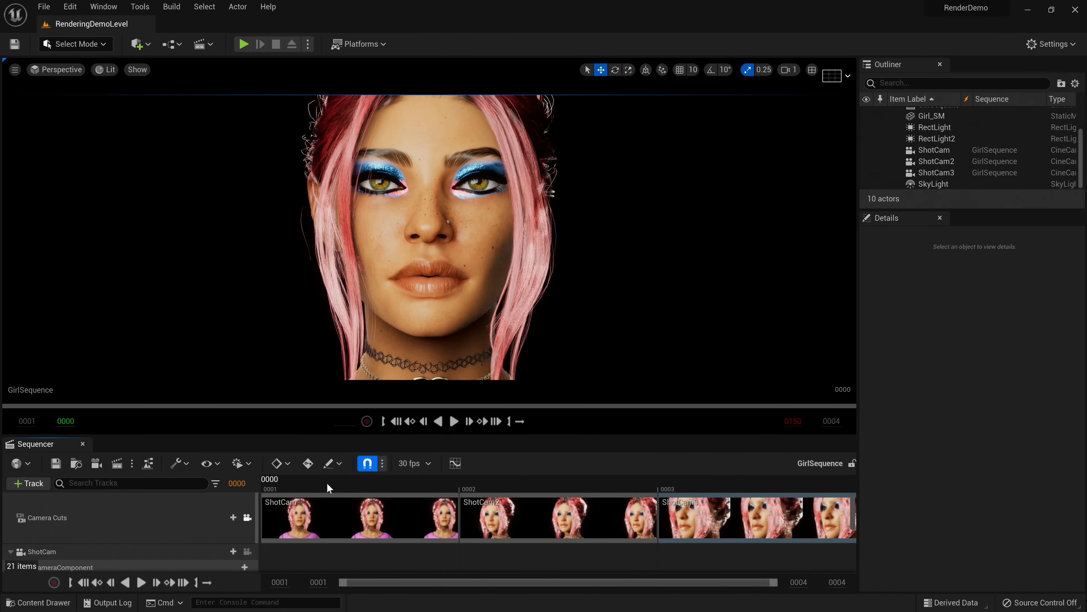
left_click_drag(327, 483, 379, 479)
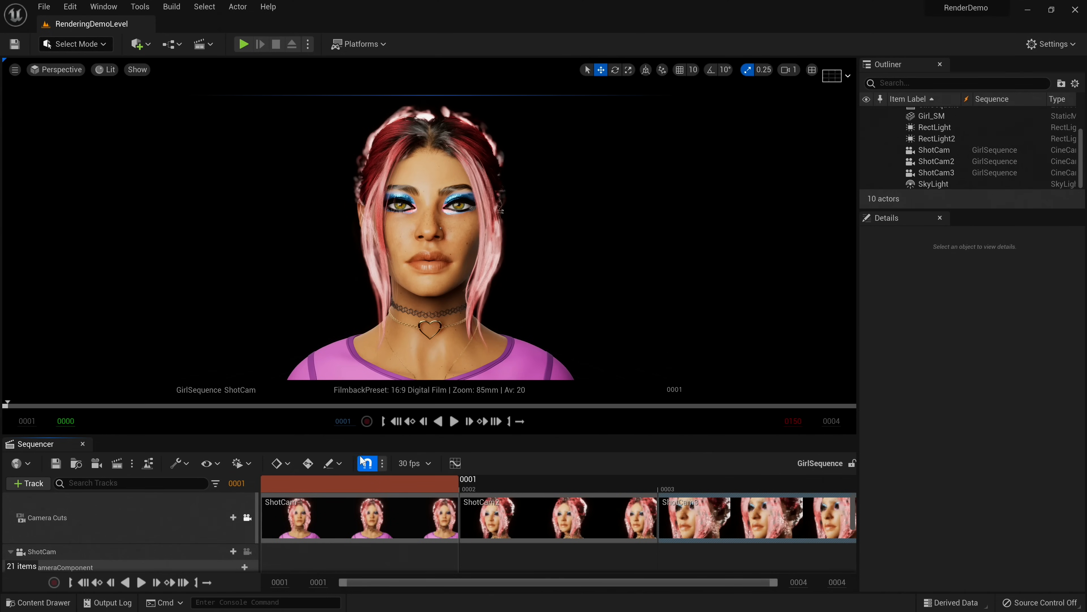
Choose Movie Render Queue as the method for rendering GirlSequence and open its queue window.
left_click(117, 463)
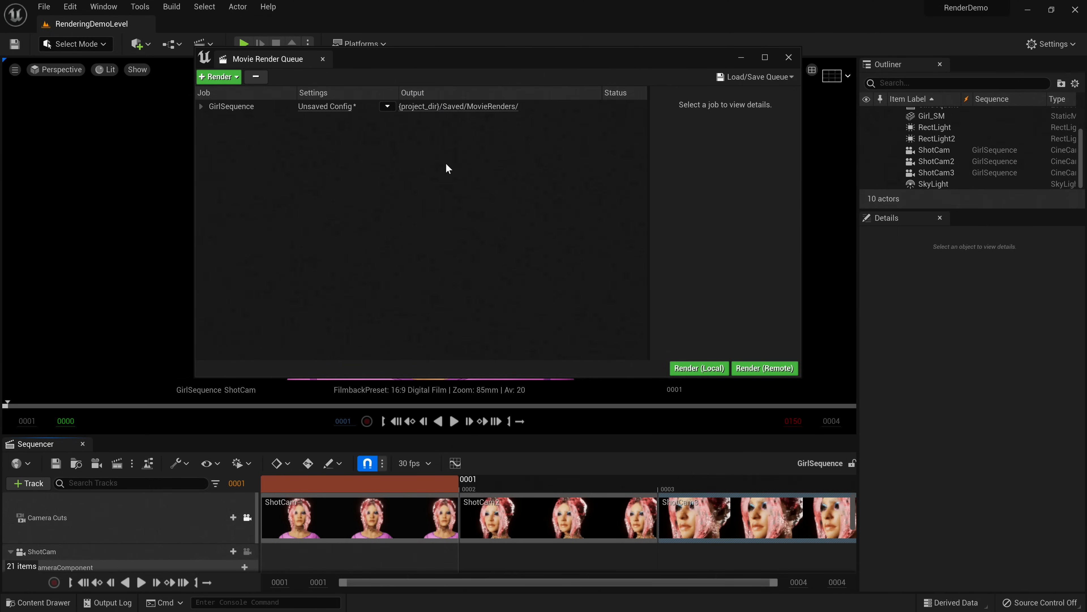
left_click(789, 58)
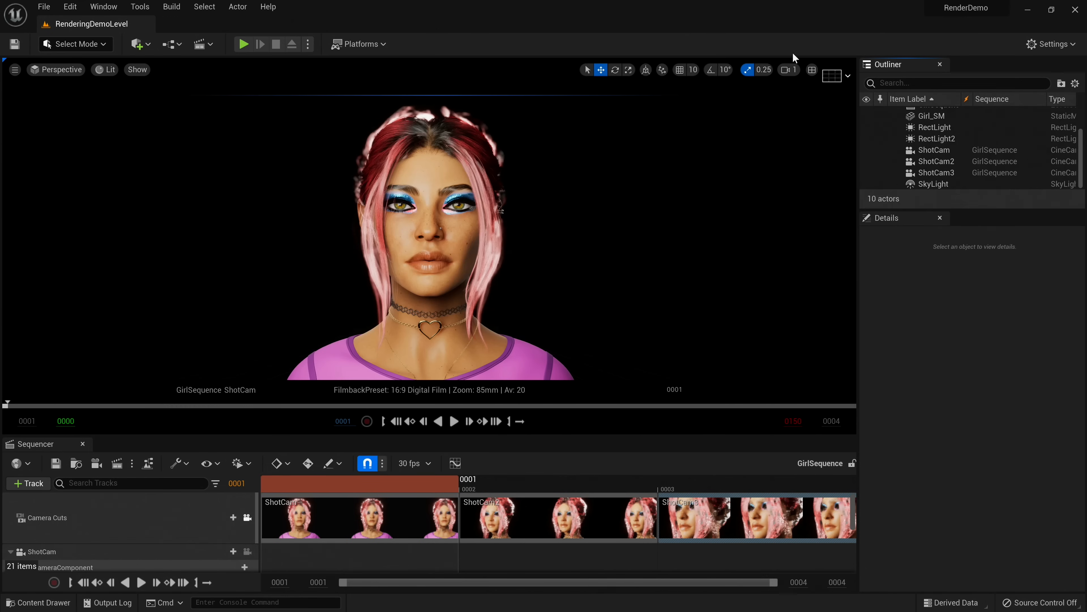
left_click(133, 464)
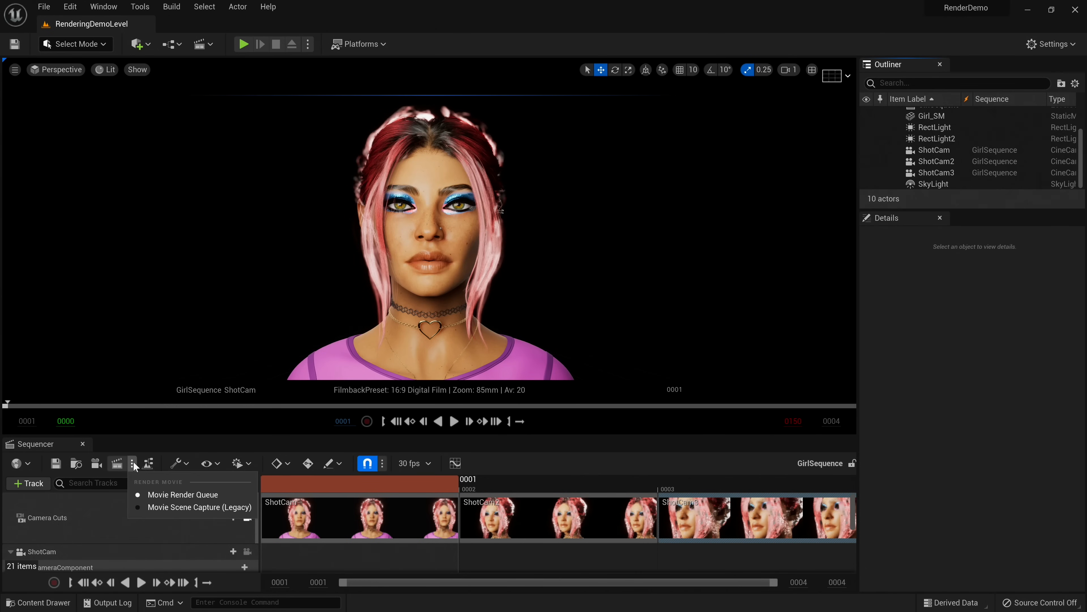
left_click(192, 495)
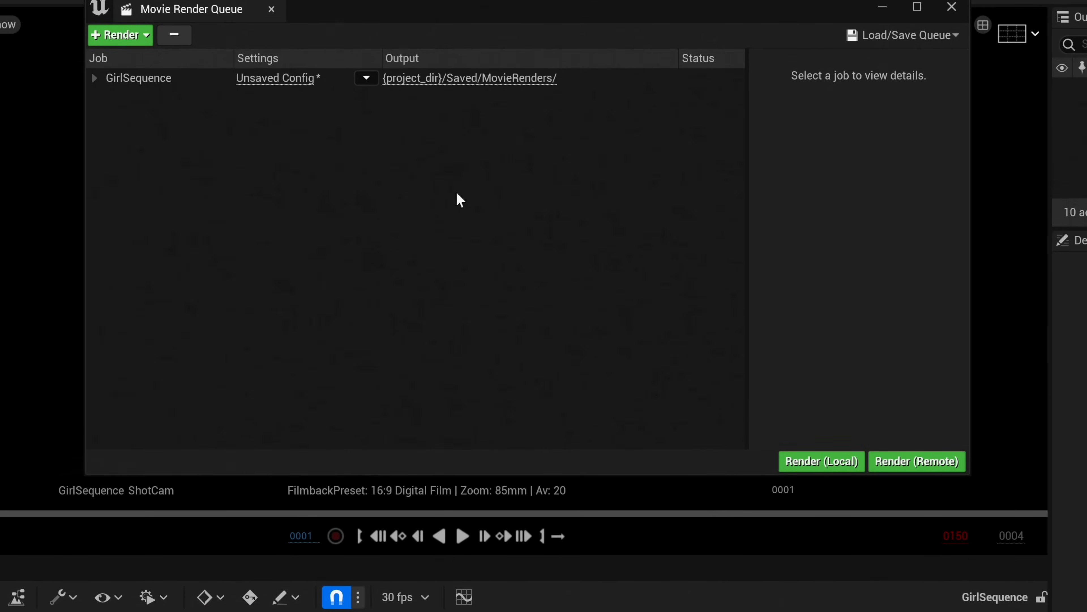
left_click_drag(463, 40, 509, 38)
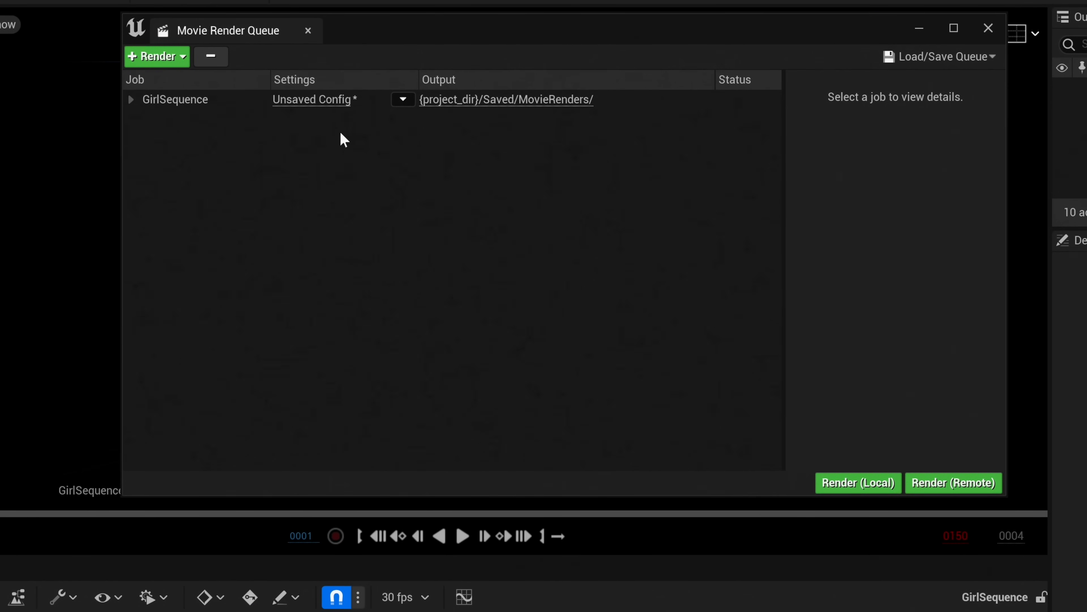
Open the GirlSequence job's render configuration and set the output resolution to 3840 x 2160.
left_click(333, 105)
left_click_drag(552, 129, 484, 74)
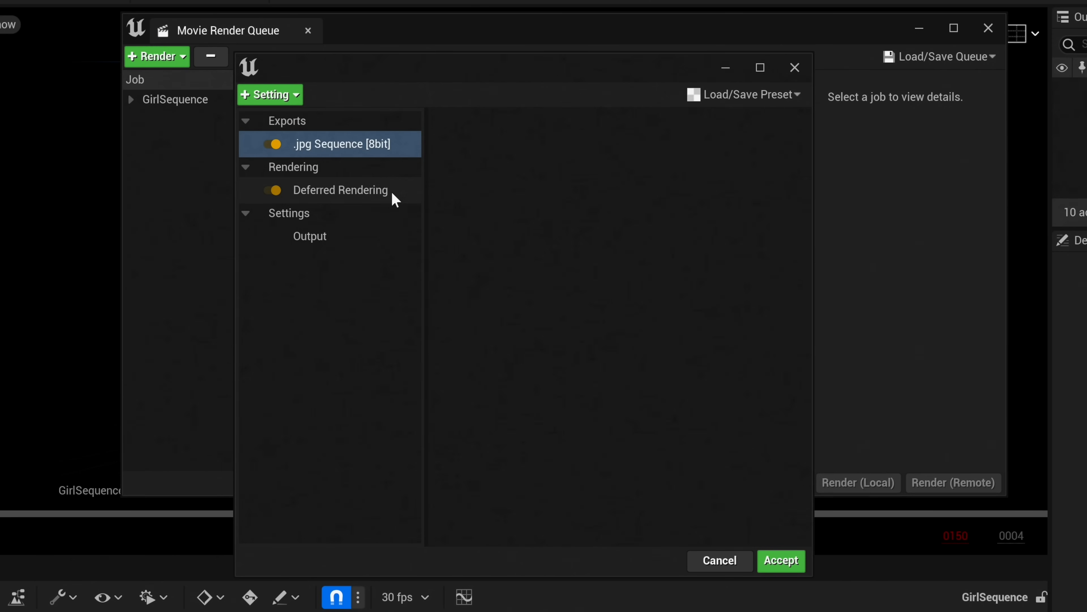
left_click(402, 235)
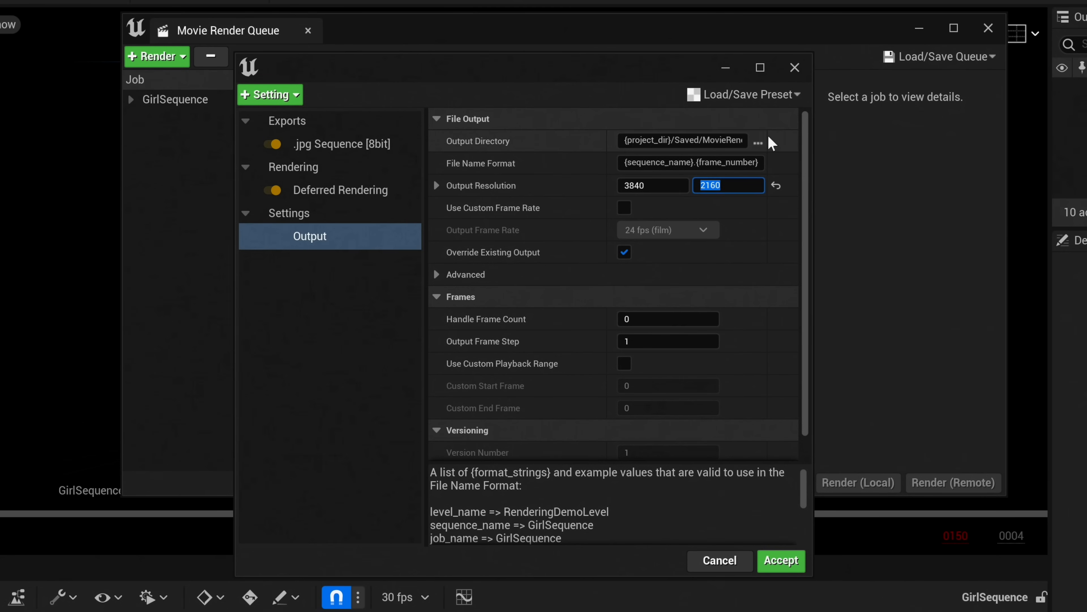
Browse for the output directory to RenderDemo/Saved and create a Movies folder there containing a Girl subfolder.
left_click(760, 141)
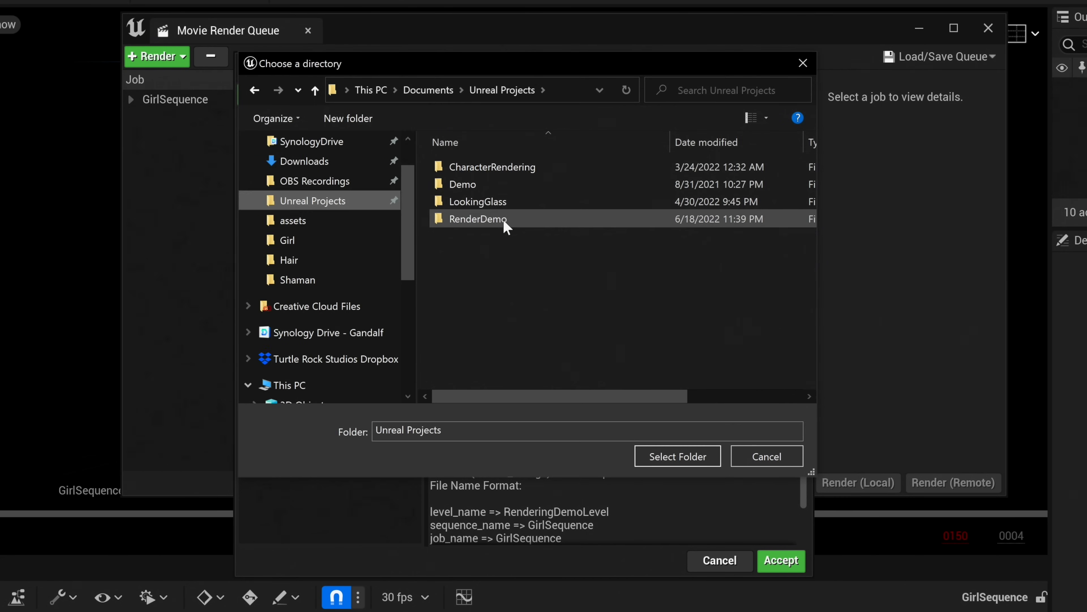
double_click(504, 220)
double_click(497, 254)
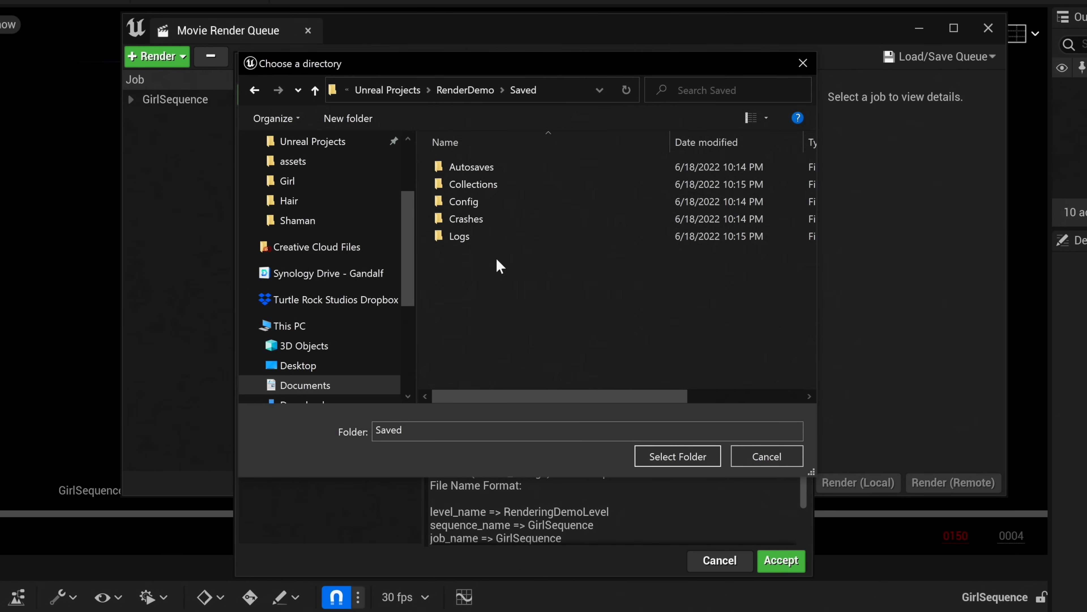
left_click(338, 120)
type("Mo")
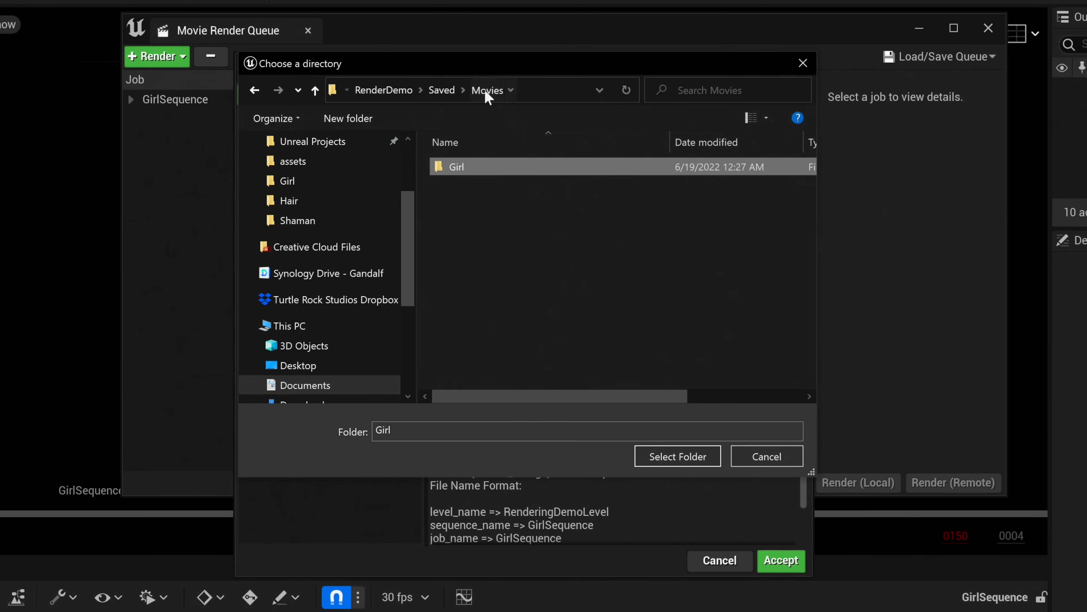
Go back to the Saved folder and rename the Movies folder to MRQ.
left_click(447, 90)
left_click(468, 253)
right_click(468, 254)
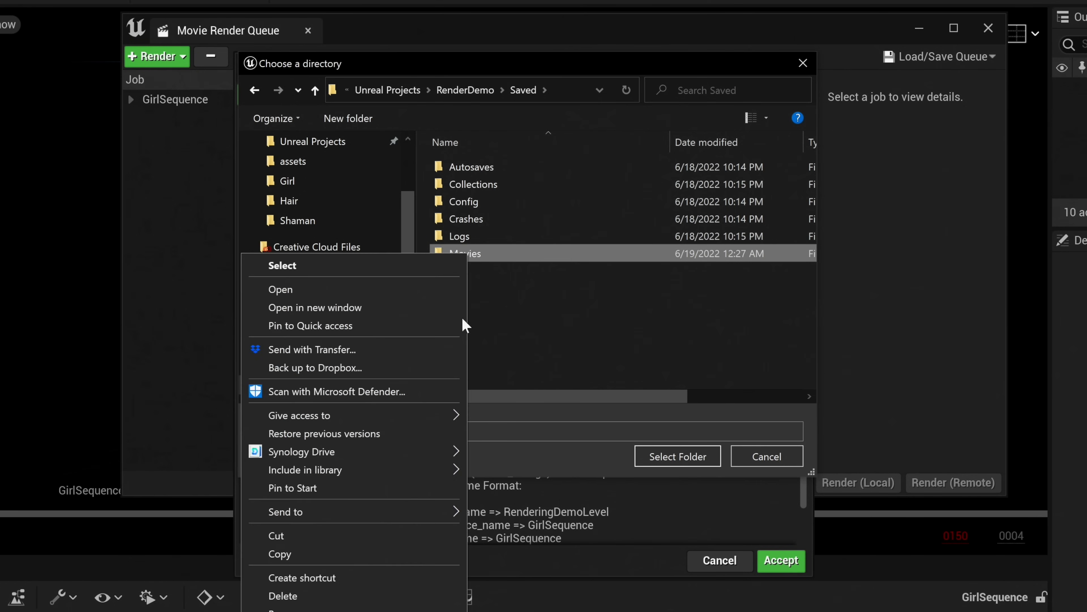
left_click(274, 609)
type("MRQ")
key("Return")
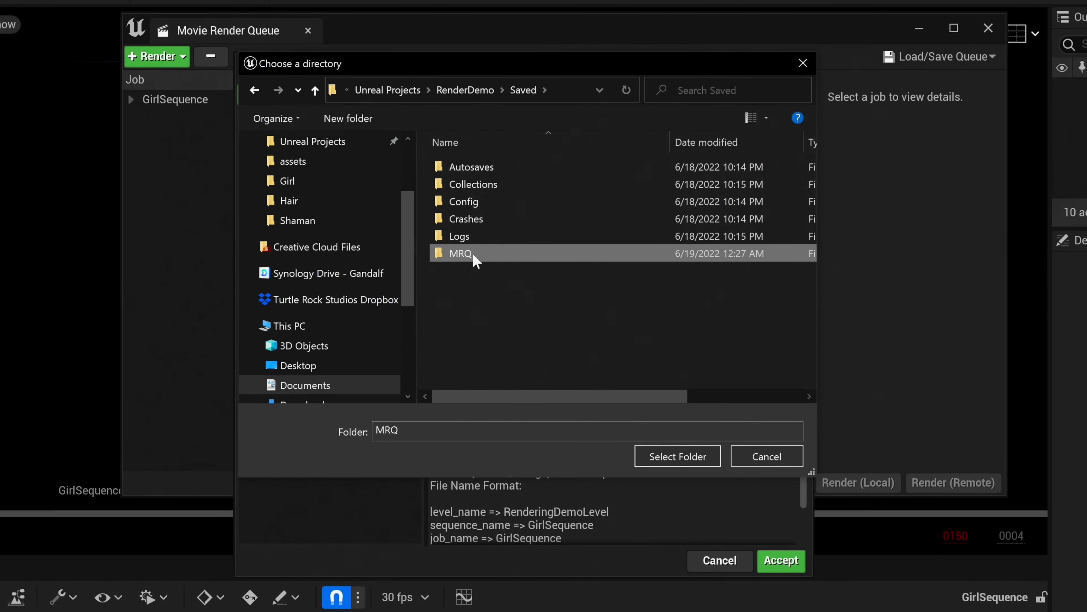
Choose the Girl folder inside MRQ as the output directory and turn off Override Existing Output.
double_click(469, 254)
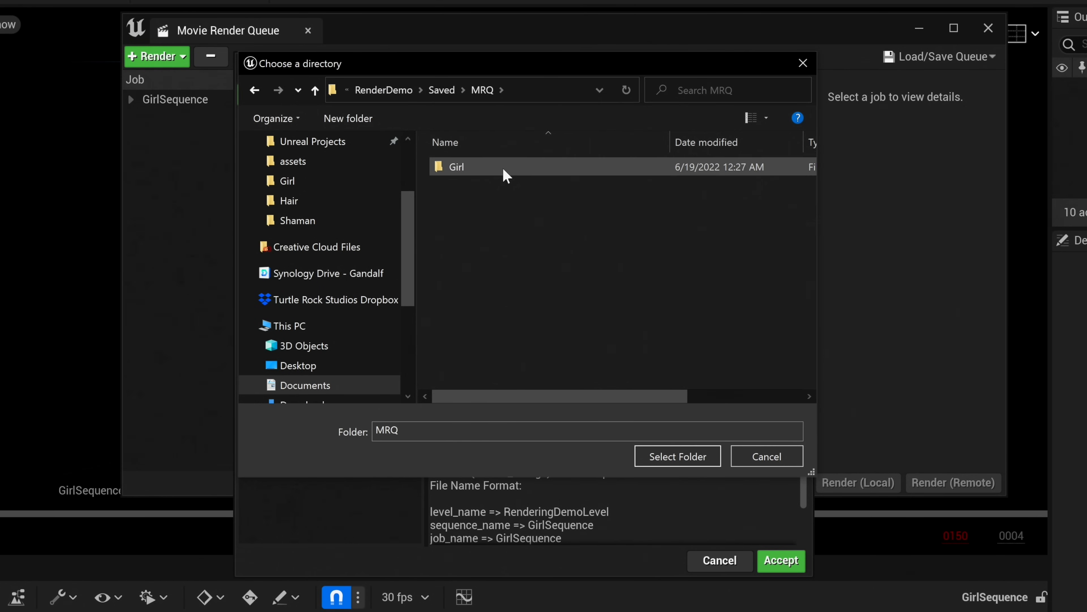
left_click(505, 167)
left_click(692, 448)
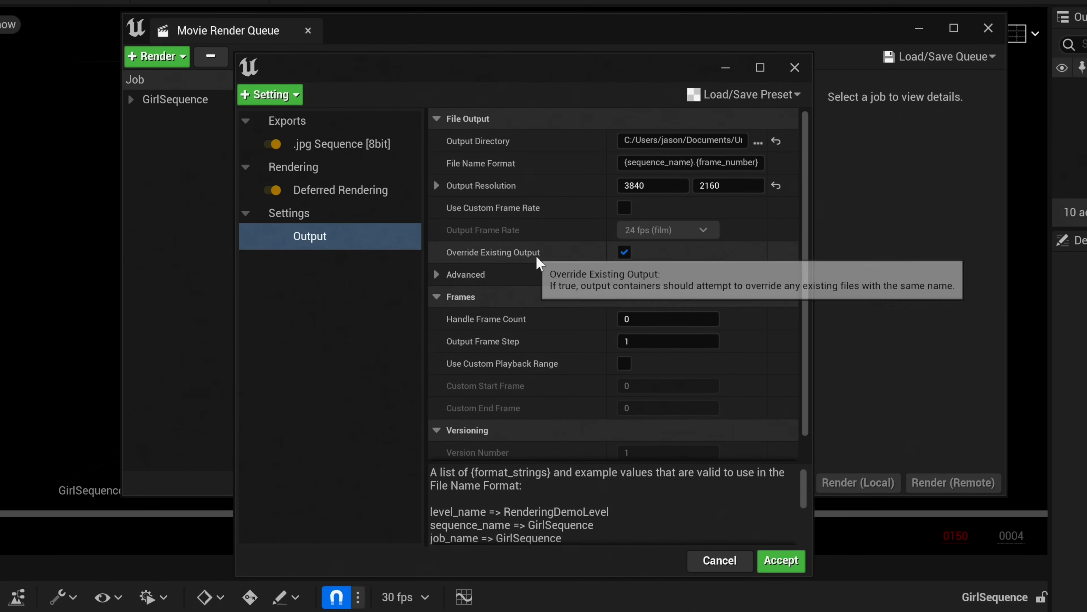
left_click(624, 252)
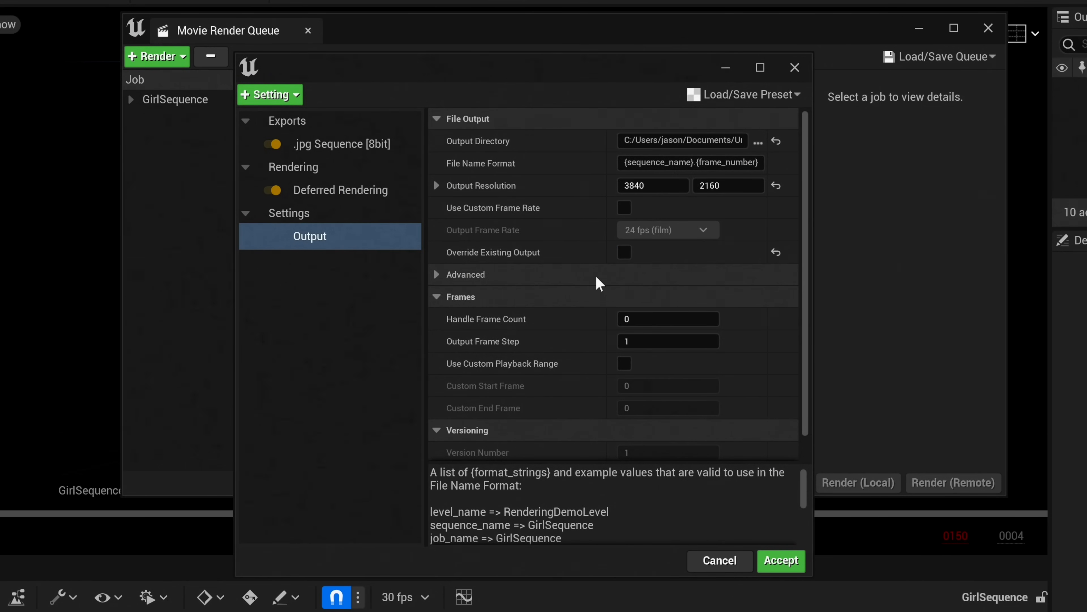
scroll(589, 342, "down", 1)
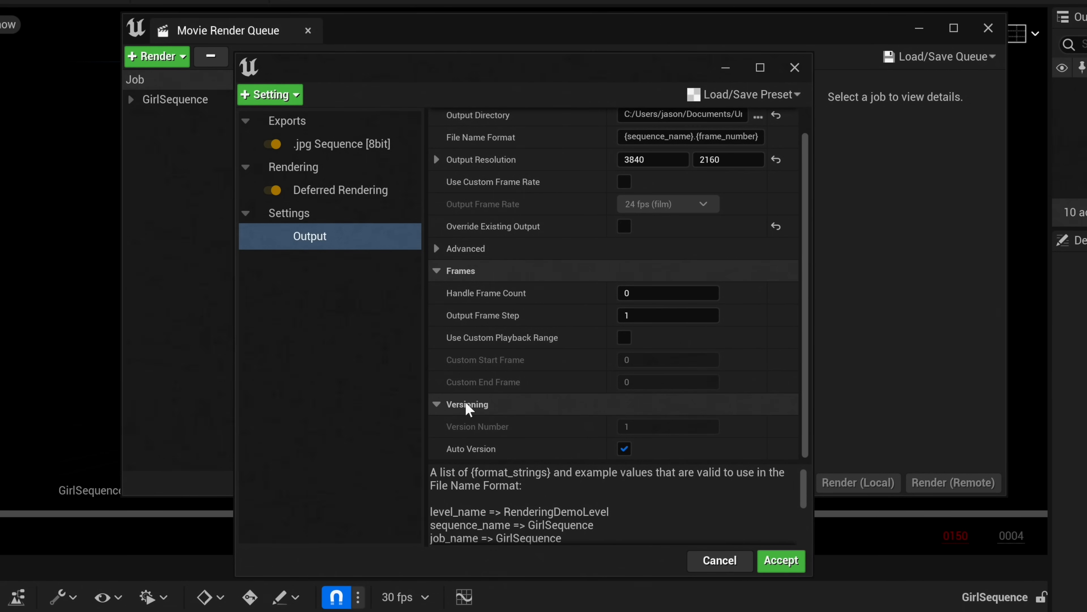
Add the Anti-aliasing setting to the render configuration.
left_click(296, 96)
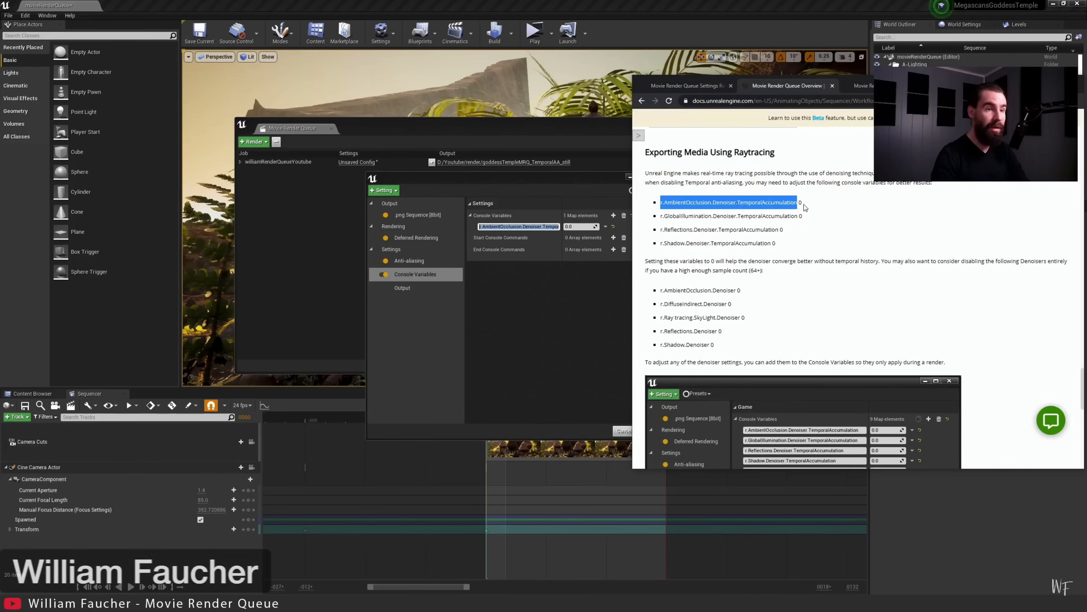
left_click(578, 225)
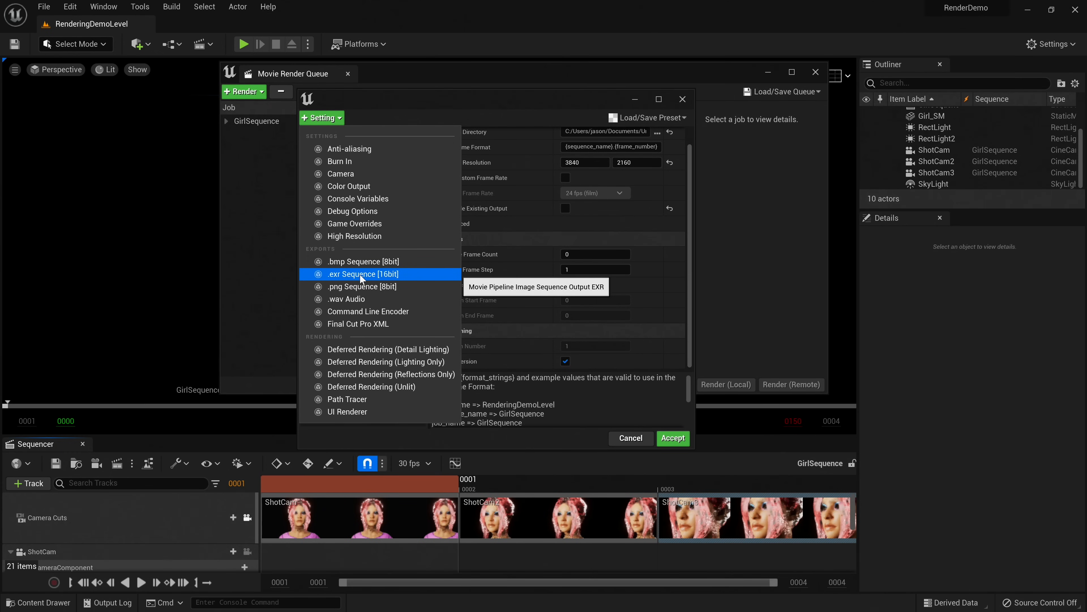
left_click(368, 149)
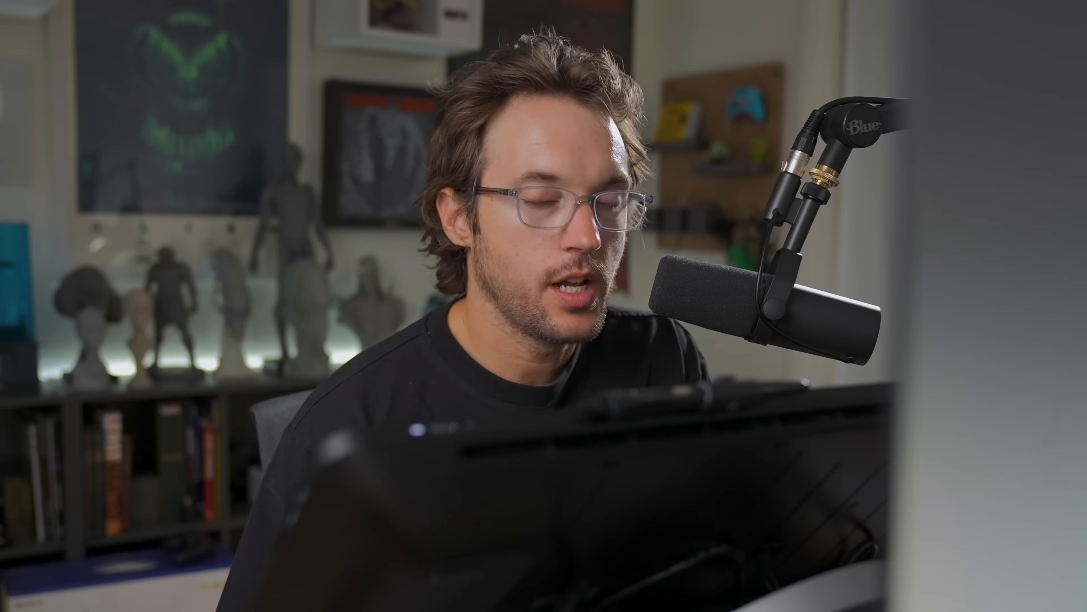